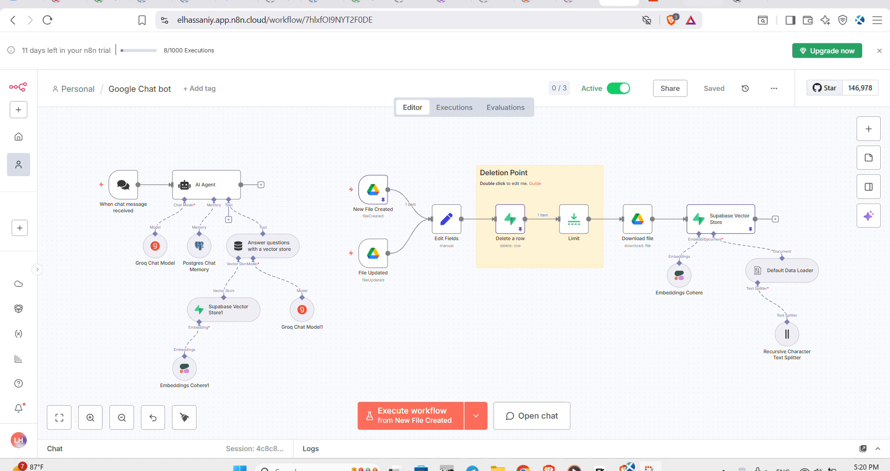
- Send the message "Hello, hi" on the Google Chat bot's public chat page
click(706, 2)
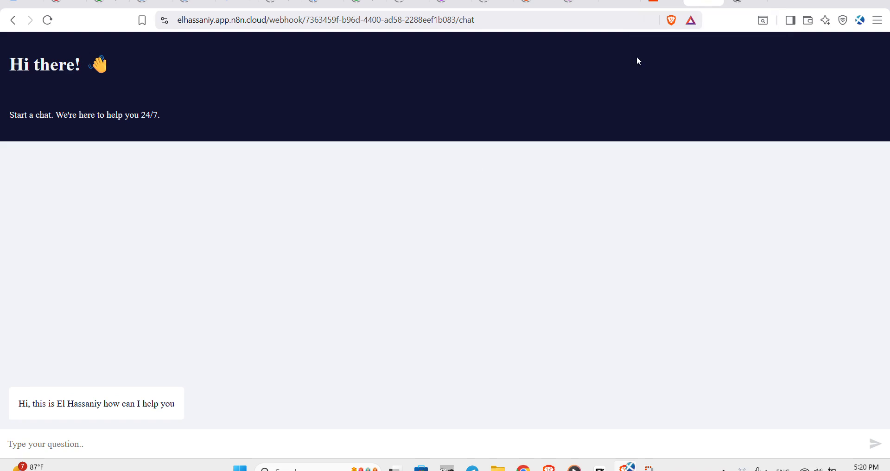
click(219, 444)
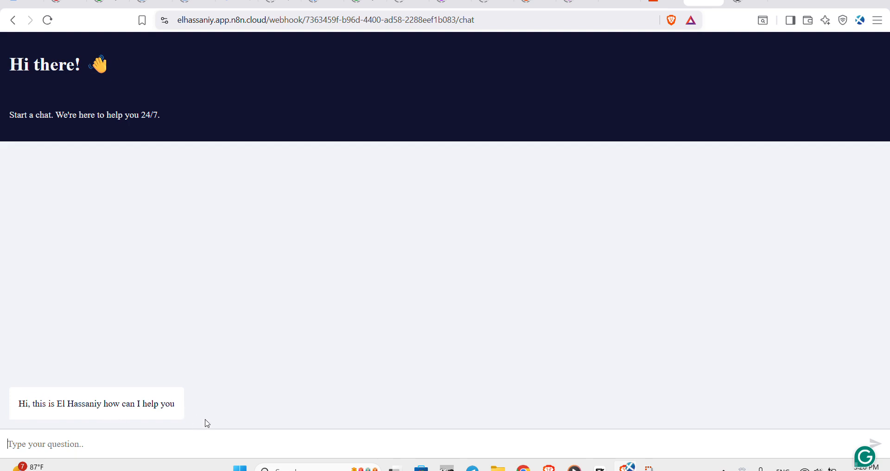
click(614, 3)
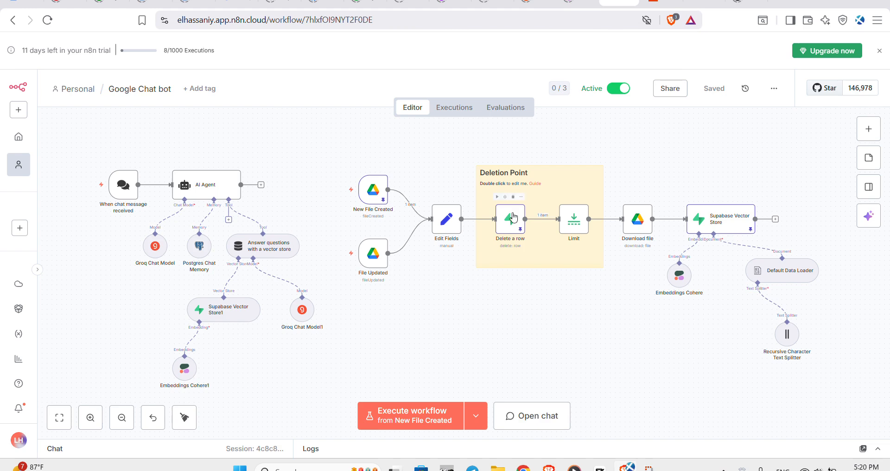
click(702, 1)
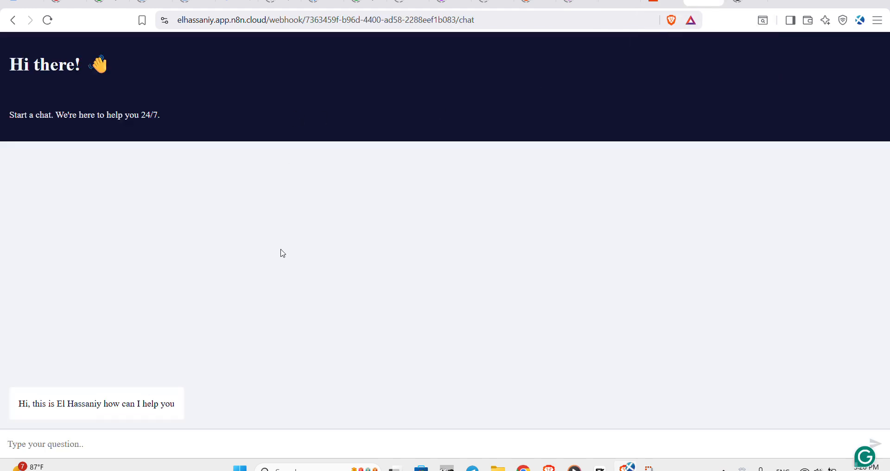
click(127, 454)
text(Hello)
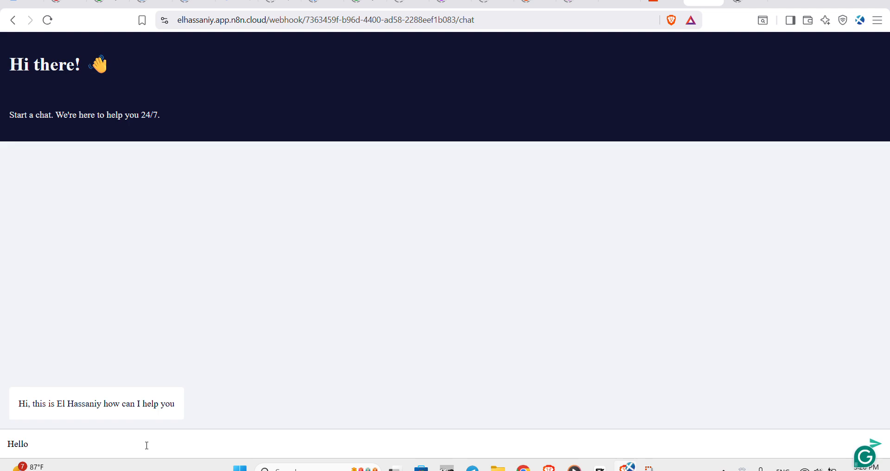
text(, hi)
key(Return)
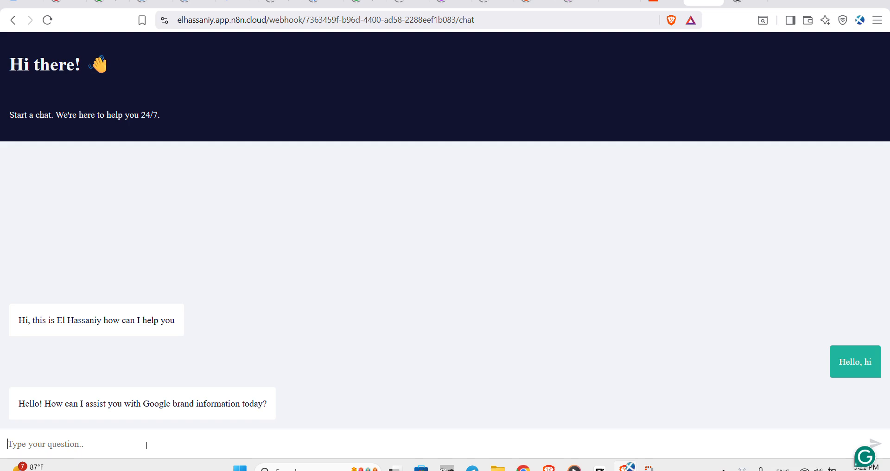
- Ask the chatbot the off-topic question "Who is elon musk"
text(Wh)
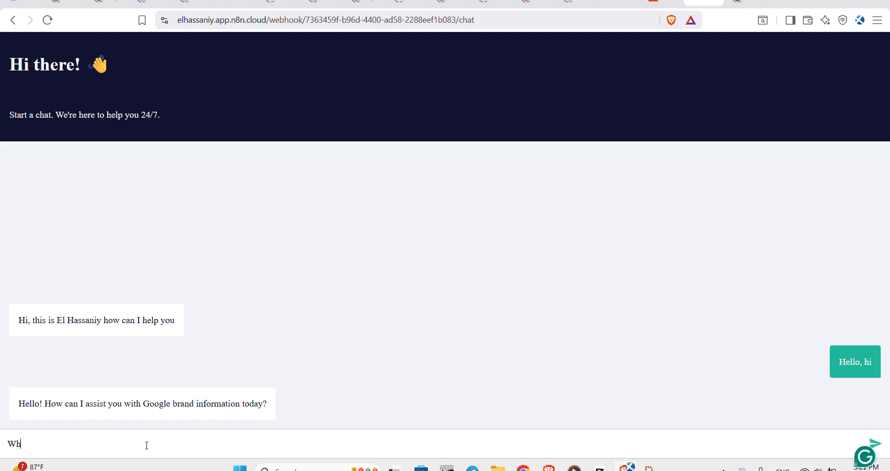
text(o is elon musk)
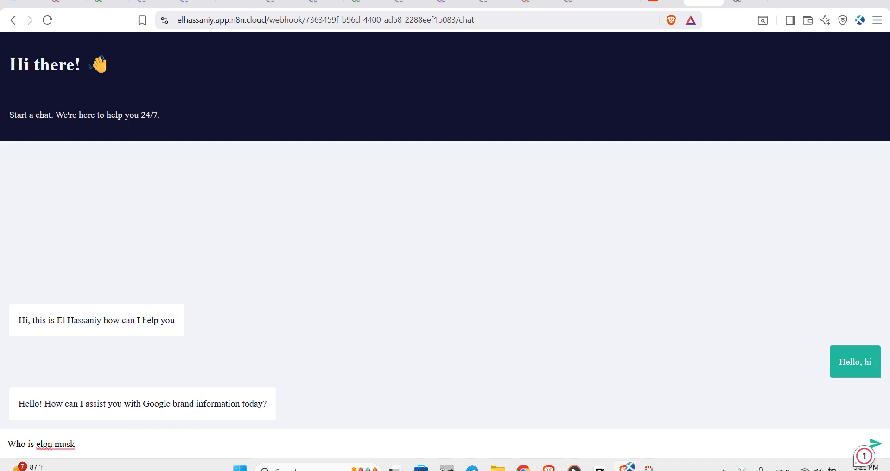
click(878, 443)
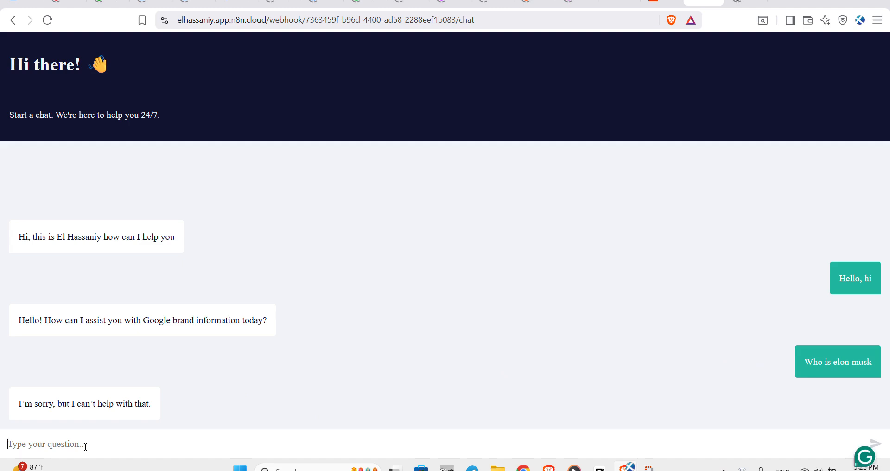
- Ask the chatbot "What is meta plans for q4 2025"
text(What is )
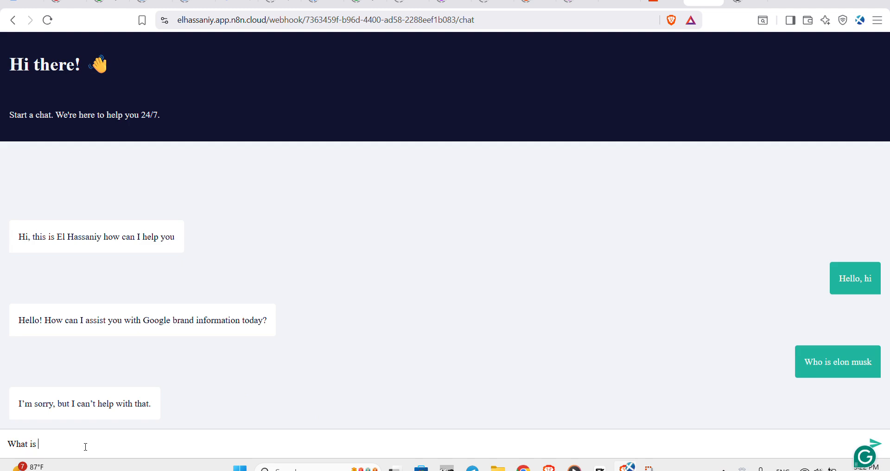
text(meta)
text(plans for)
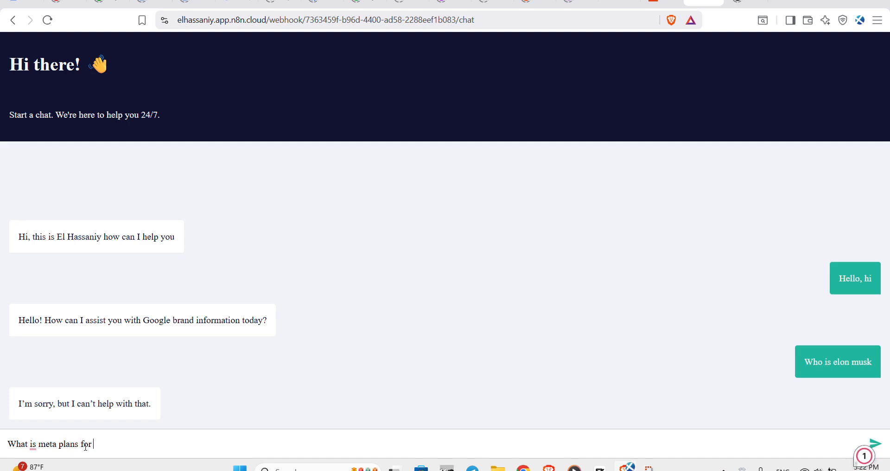
text( q4 2025)
click(880, 445)
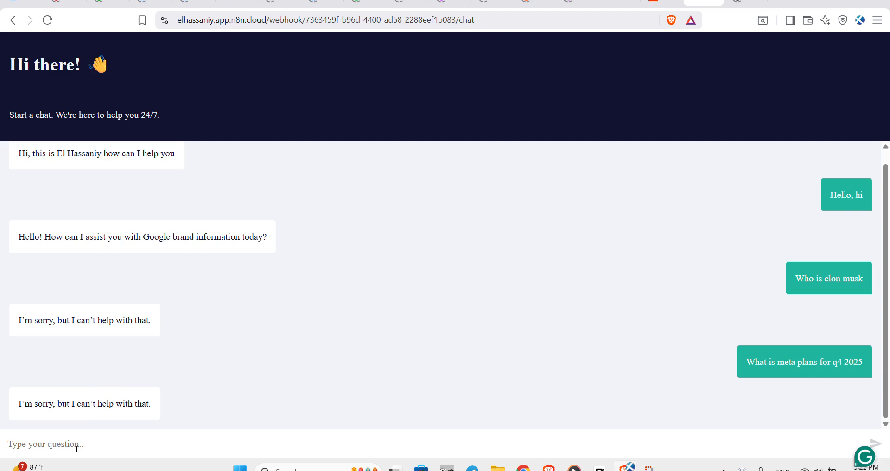
- Ask the chatbot "Who is google ceo"
text(Who i)
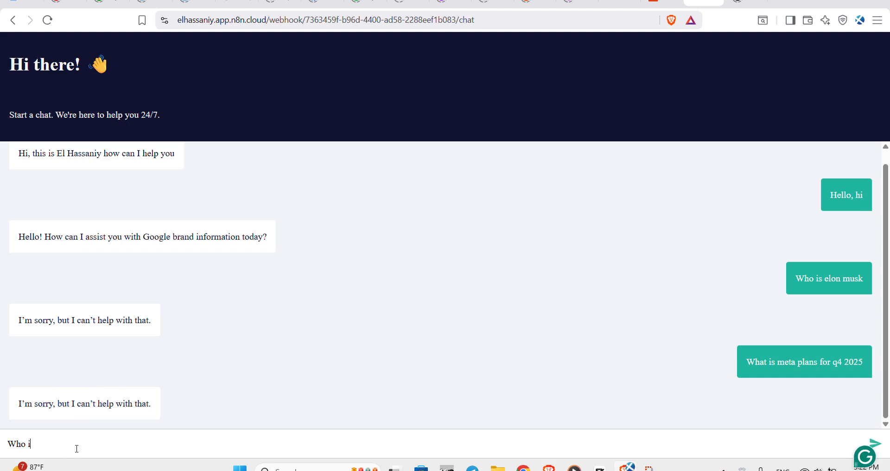
text(s google ceo)
click(881, 445)
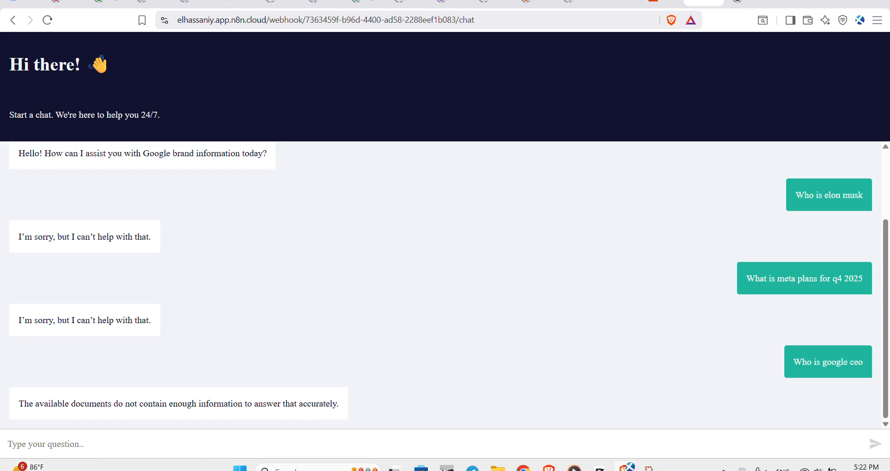
- Ask the chatbot "What is Google Workspace (Paid User Subscriptions) for Business Starter" and review its reply
text(What is Google Workspace (Paid User Subscriptions) for Business Starter)
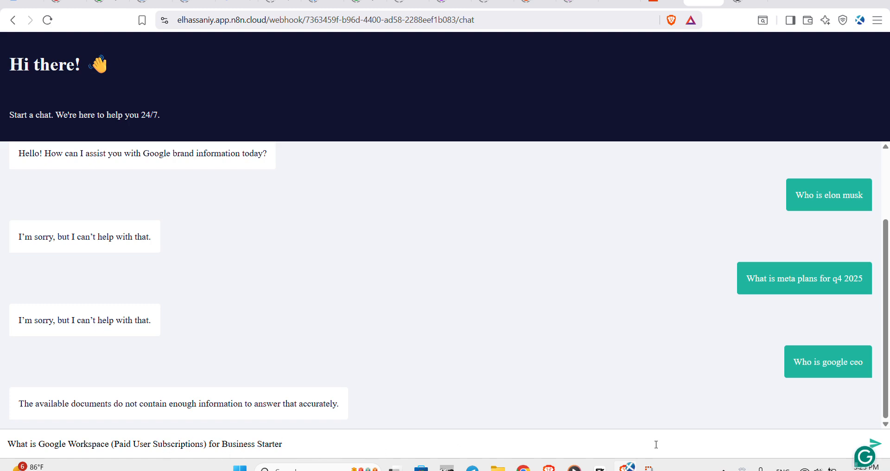
click(878, 442)
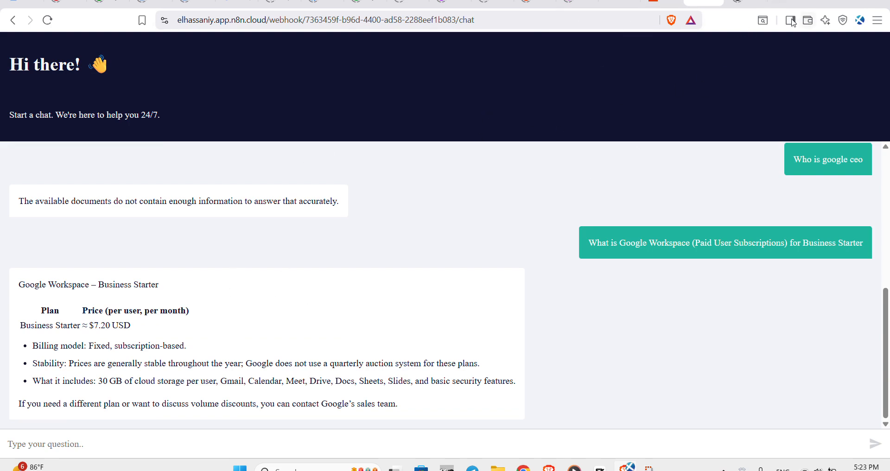
click(782, 3)
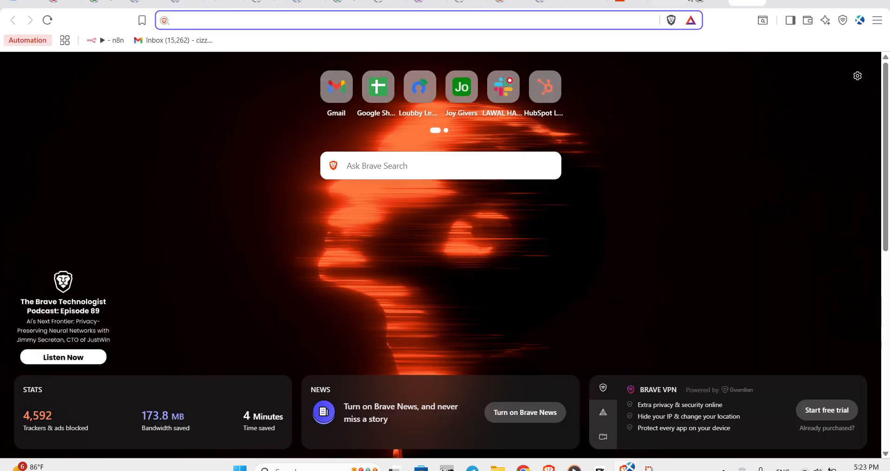
click(761, 2)
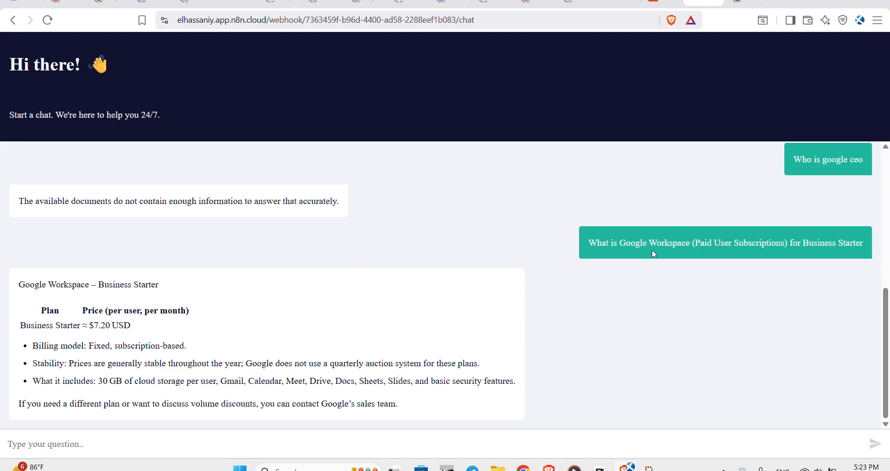
scroll(647, 242, up, 6)
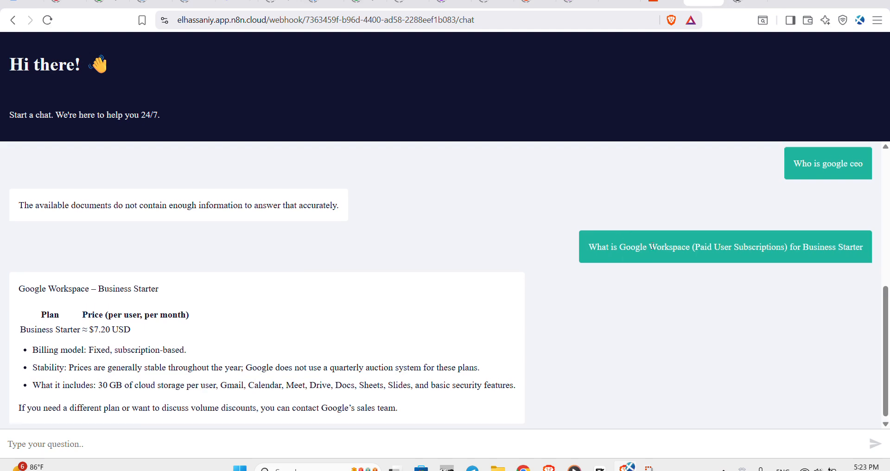
scroll(652, 244, down, 6)
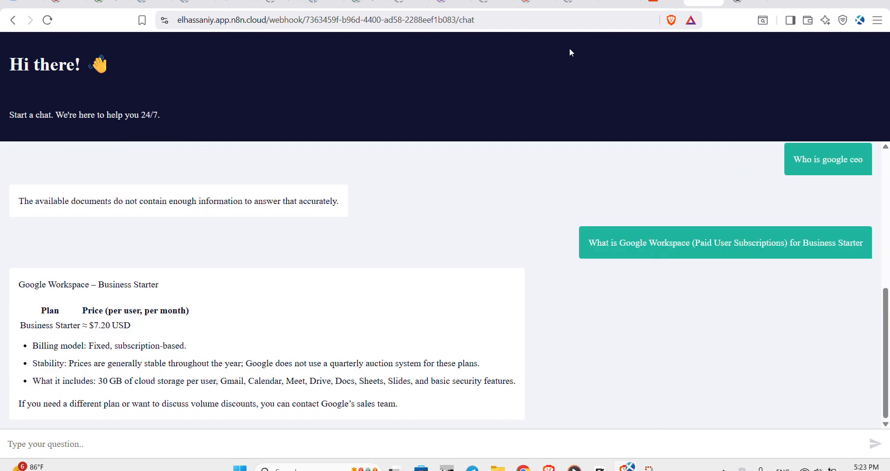
- Return to the n8n workflow and examine the ingestion branch from the Google Drive triggers through Deletion Point to the Supabase Vector Store
click(620, 3)
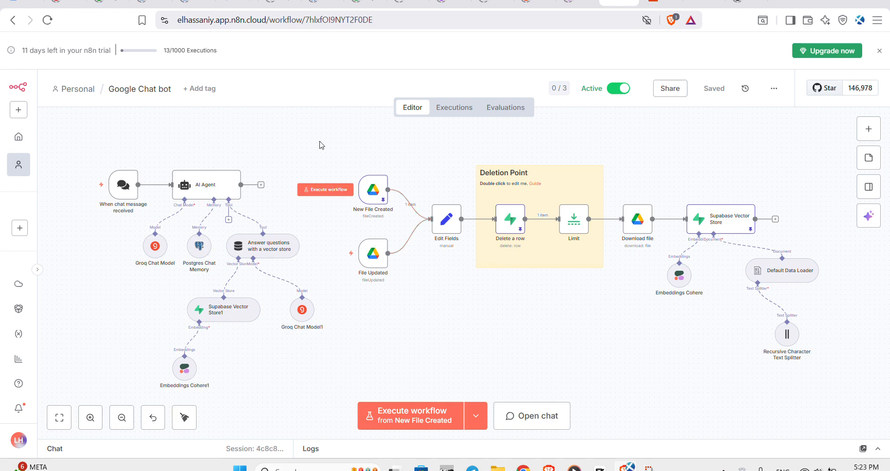
drag(316, 141, 843, 360)
scroll(843, 360, up, 5)
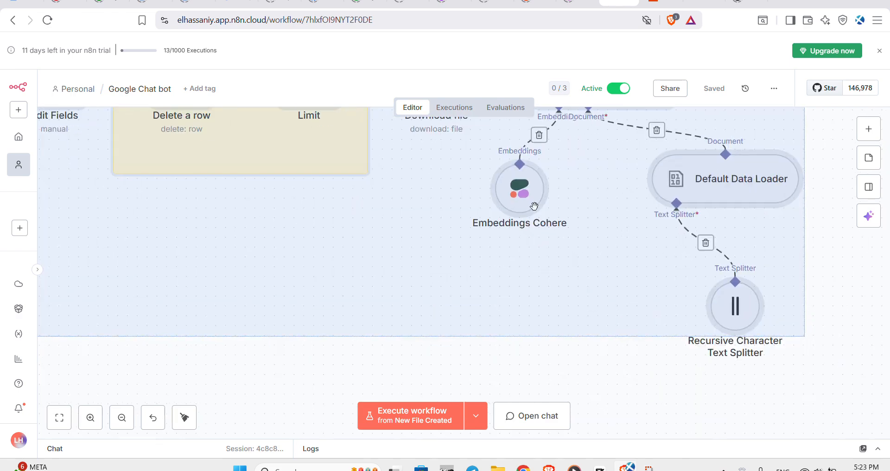
scroll(130, 364, down, 5)
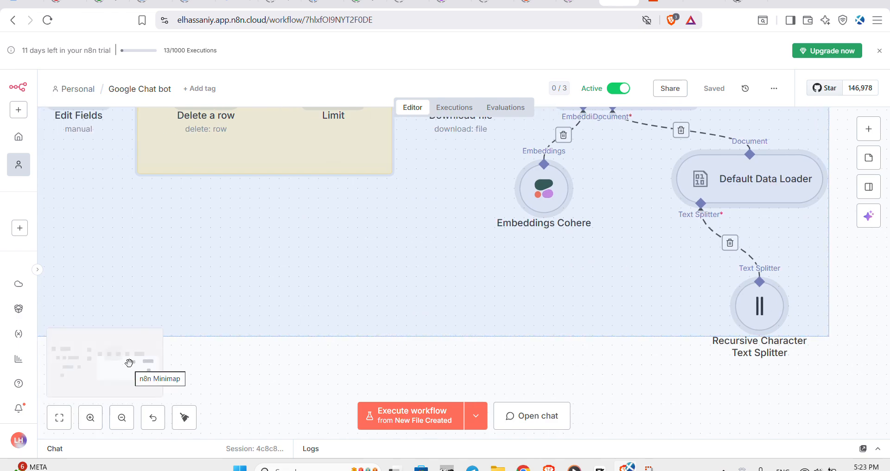
scroll(129, 362, down, 2)
drag(249, 327, 403, 381)
scroll(346, 267, up, 3)
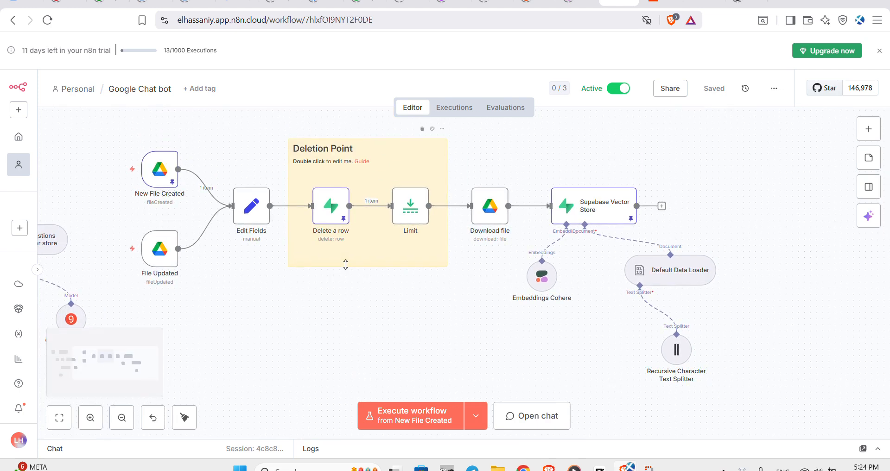
mouse_move(255, 187)
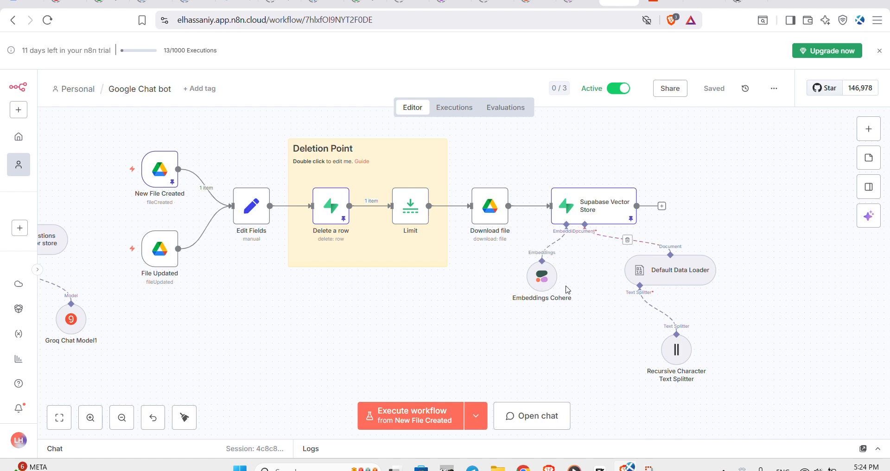
scroll(568, 289, left, 5)
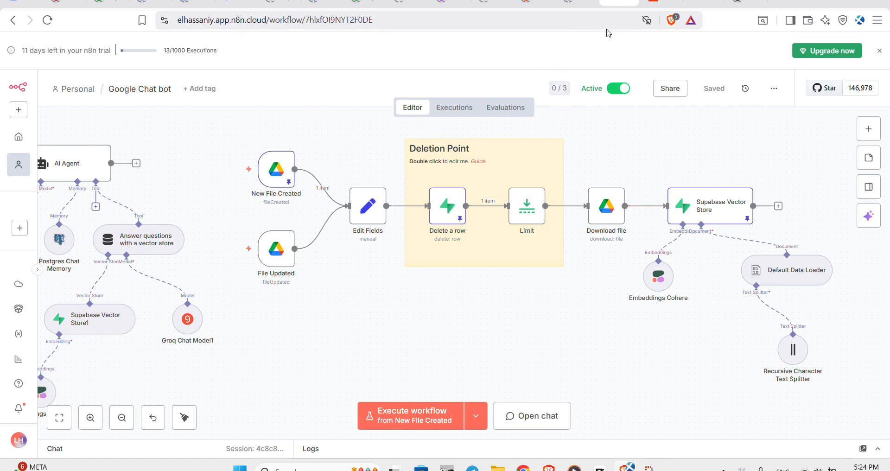
- Switch to the Supabase documents table and open the row with id 2 in the row editor
click(747, 3)
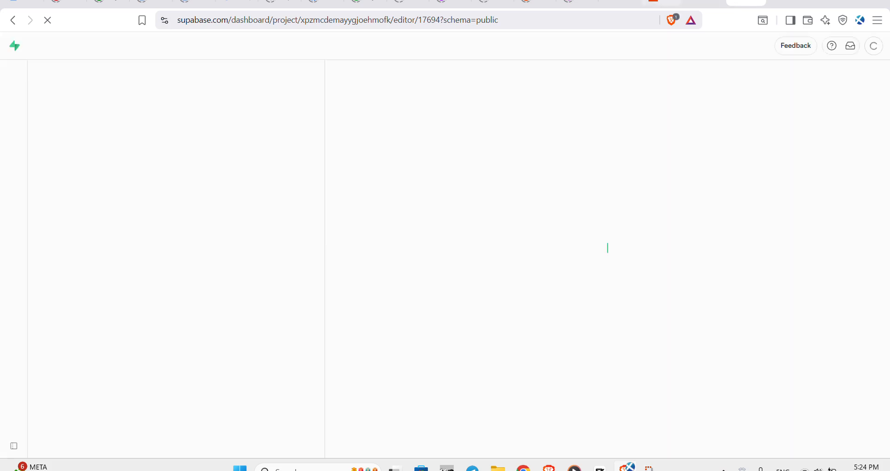
click(617, 2)
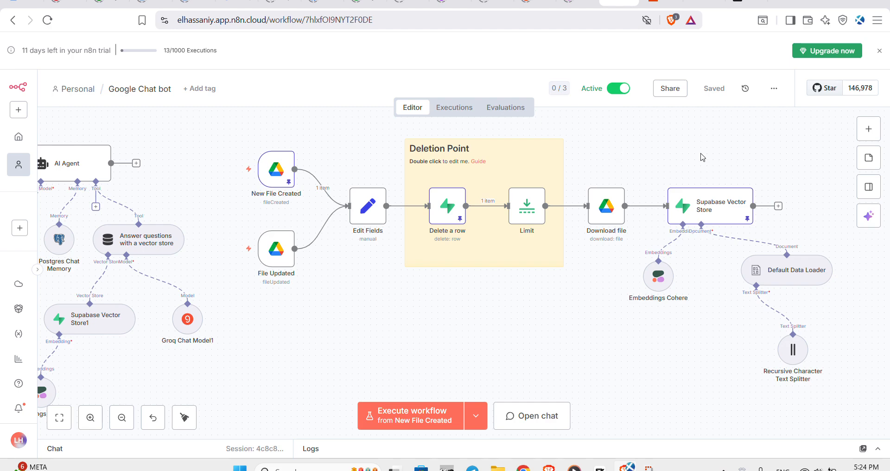
click(746, 2)
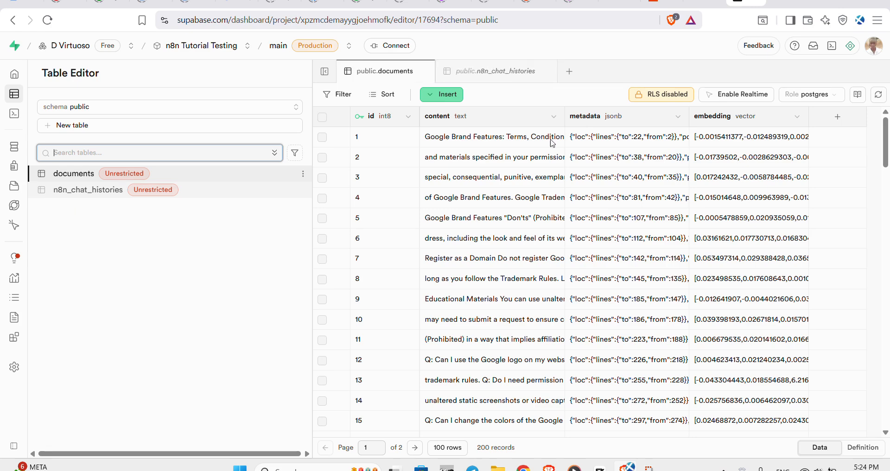
click(742, 157)
double_click(742, 158)
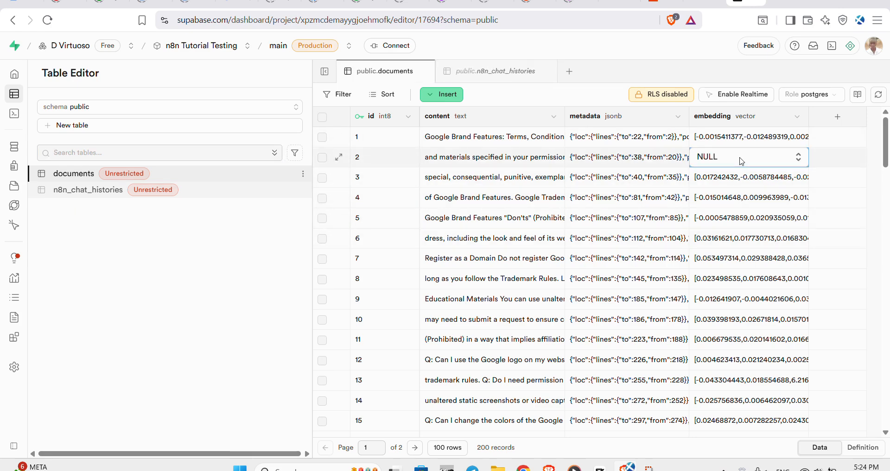
click(843, 156)
click(773, 153)
right_click(773, 156)
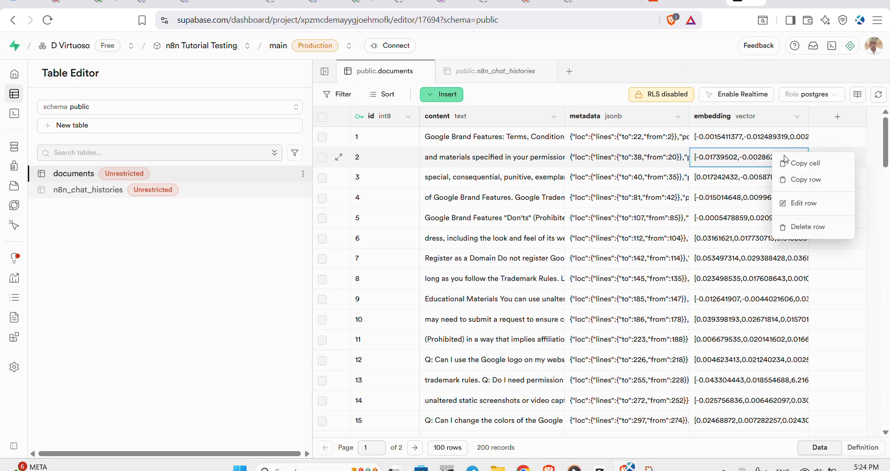
click(810, 202)
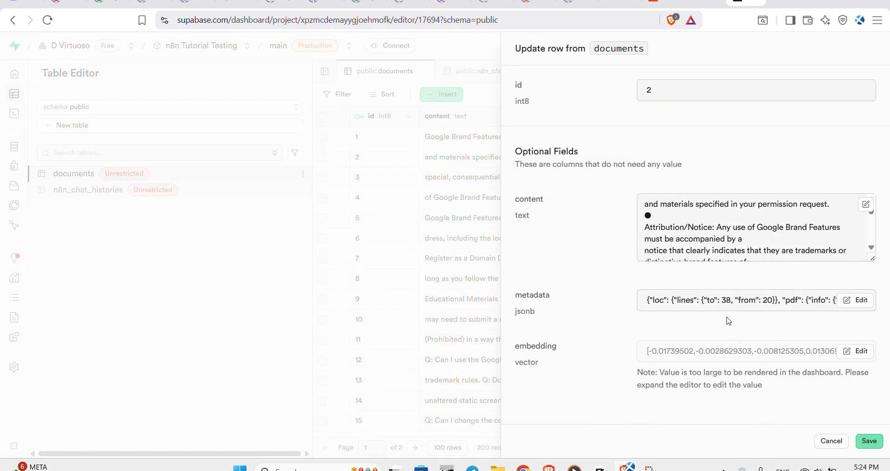
- Examine the embedding vector and the content text of the opened documents row
scroll(737, 351, right, 1)
scroll(737, 351, right, 3)
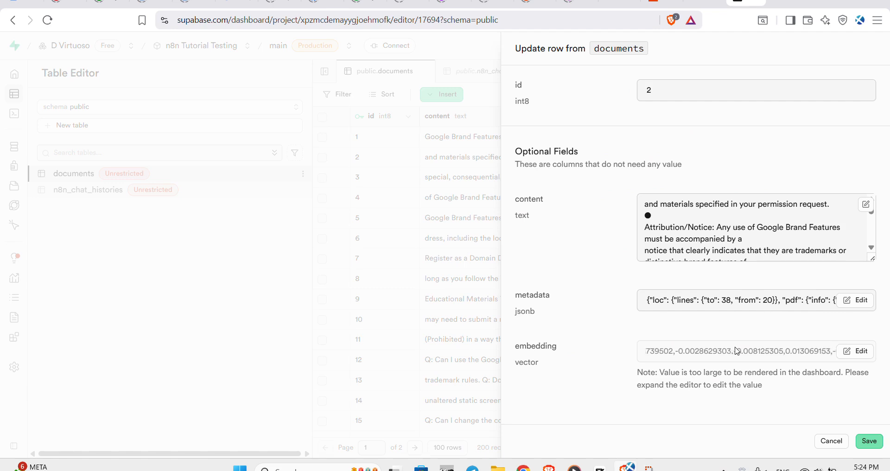
scroll(737, 351, right, 3)
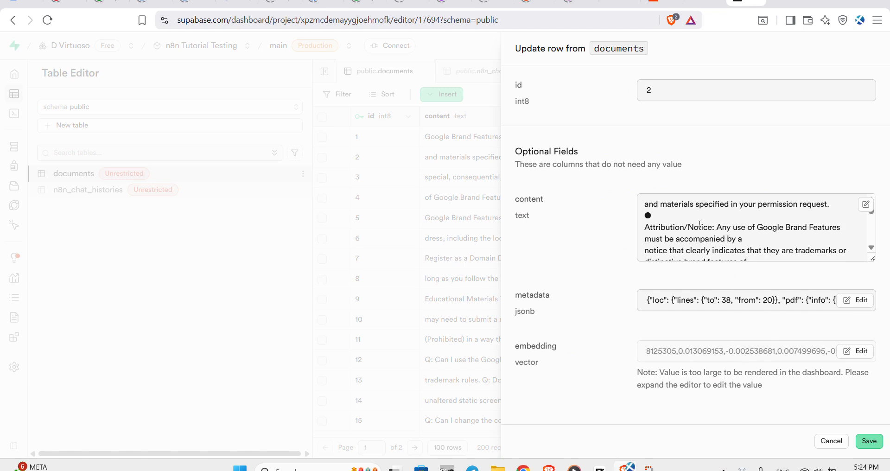
scroll(700, 225, down, 3)
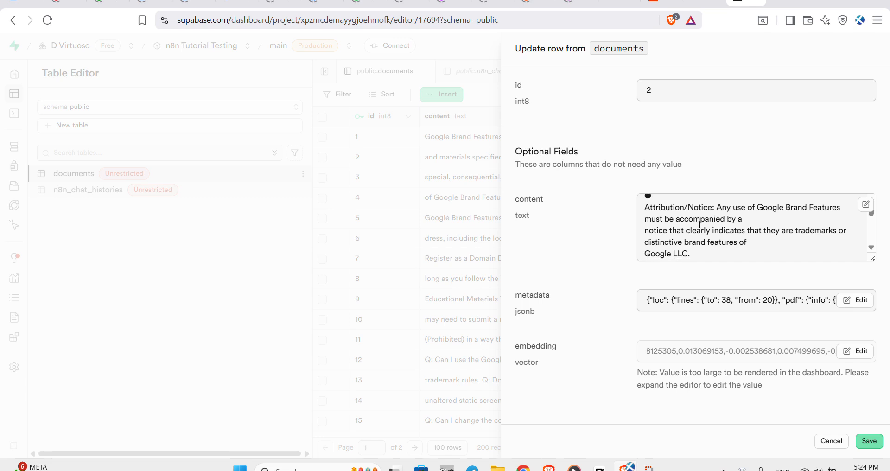
- Examine more of the content text and embedding values of row 2, and close the row editor without saving
scroll(700, 225, down, 2)
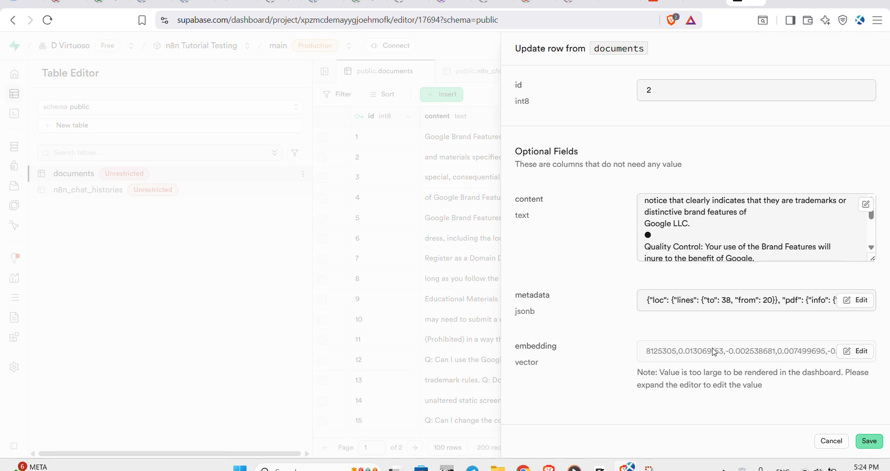
scroll(710, 357, right, 3)
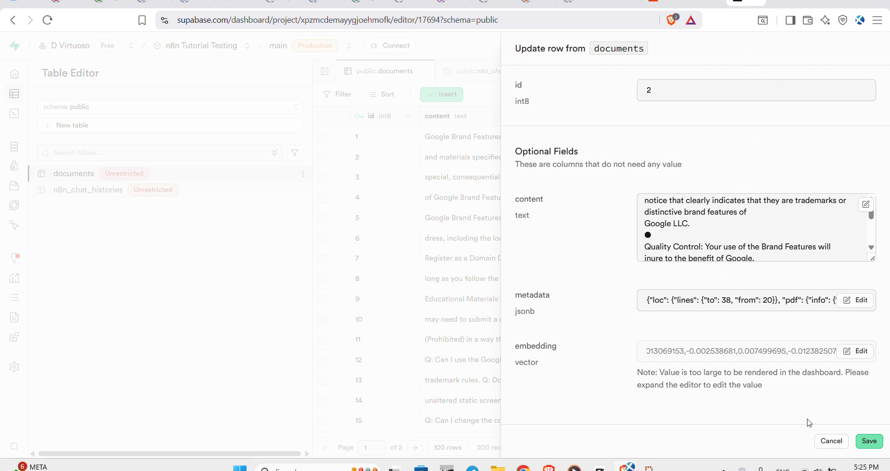
scroll(760, 358, right, 1)
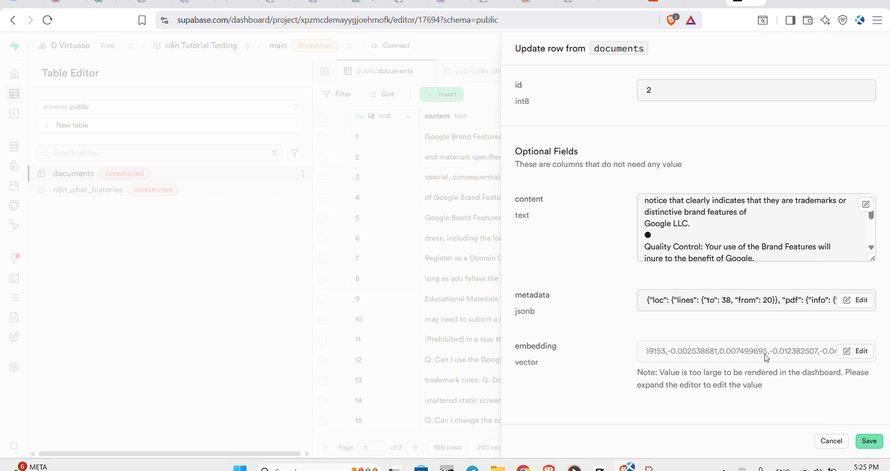
click(837, 441)
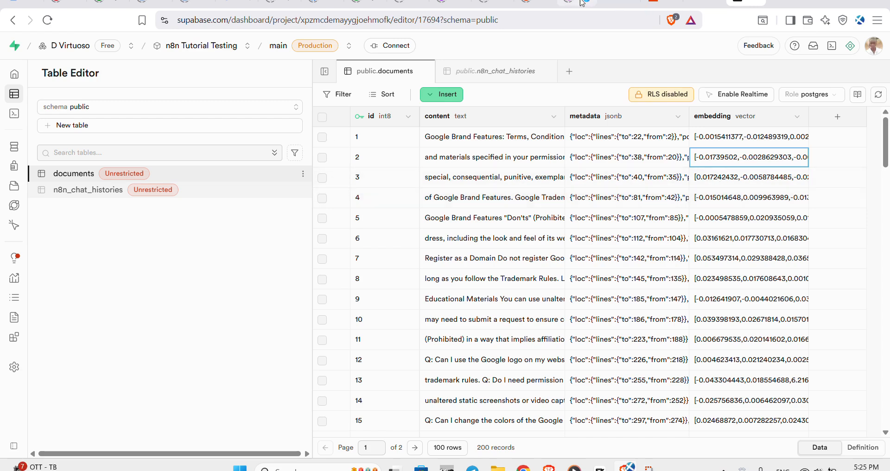
- Return to the n8n workflow to view the chat trigger and AI Agent, and review the earlier questions on the chatbot page
click(607, 3)
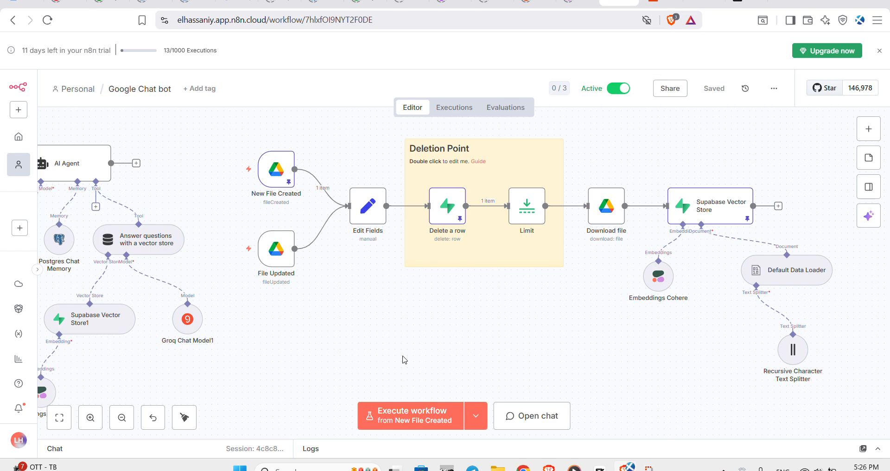
scroll(405, 359, left, 1)
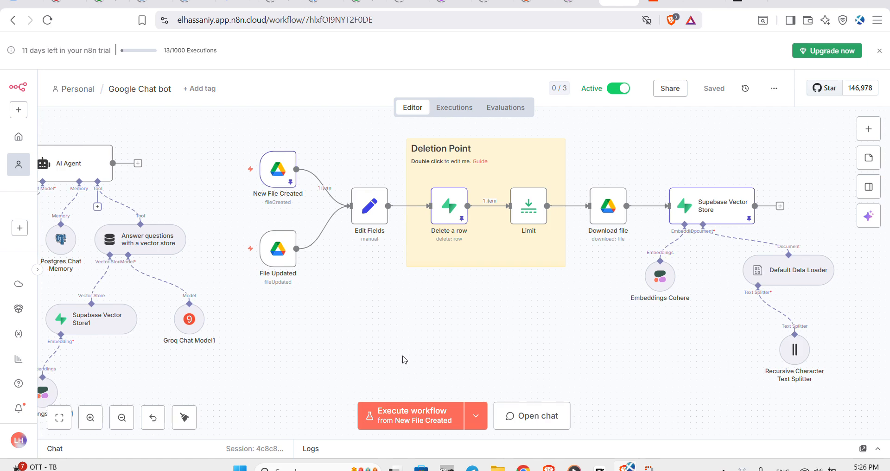
scroll(405, 360, left, 5)
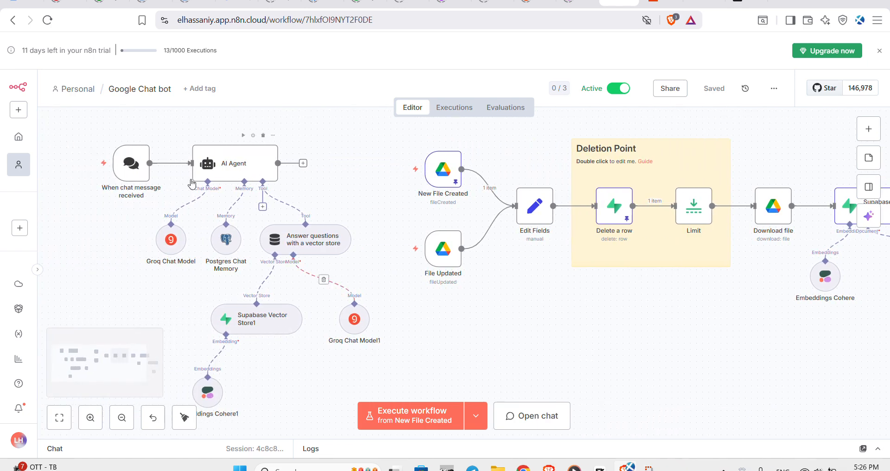
mouse_move(116, 164)
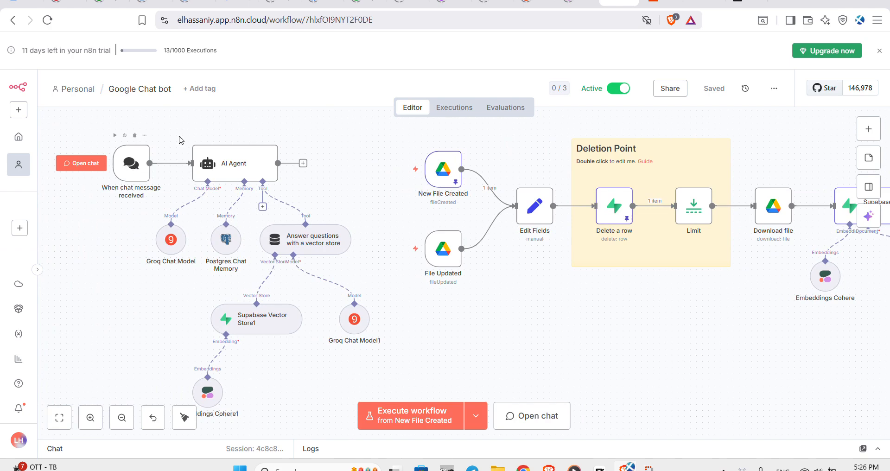
click(709, 2)
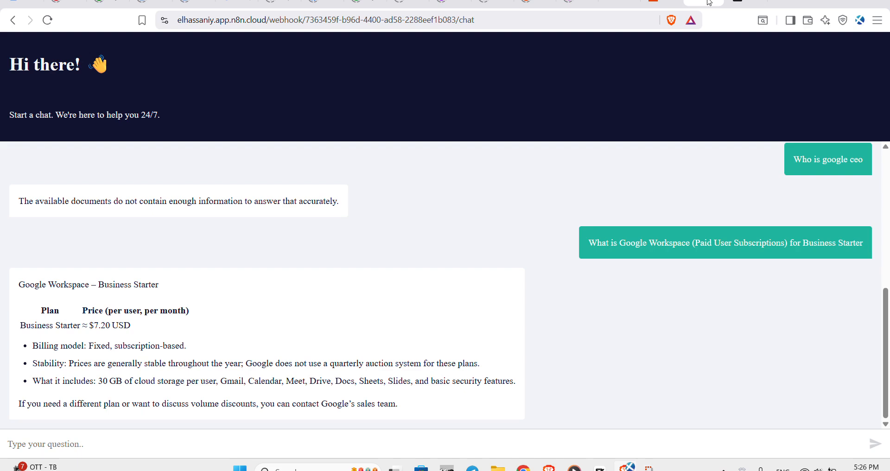
scroll(487, 302, up, 3)
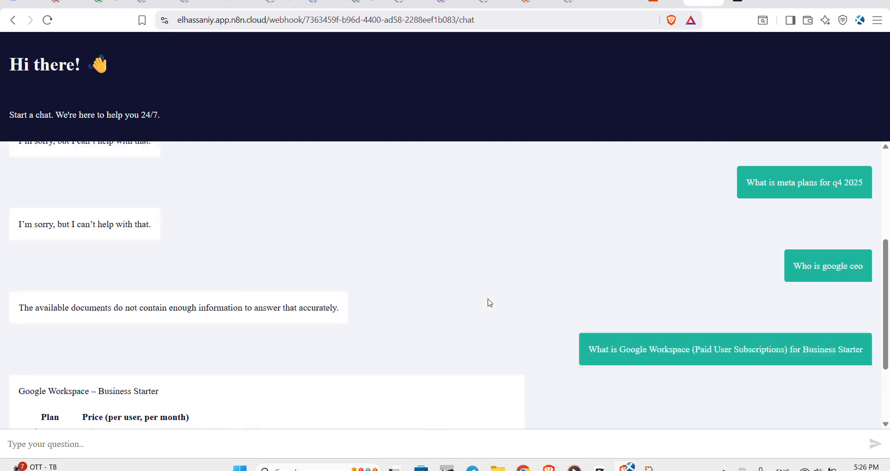
- Return to the n8n workflow and compare the Embeddings Cohere1 node in the chat branch with Embeddings Cohere in the ingestion branch
click(606, 1)
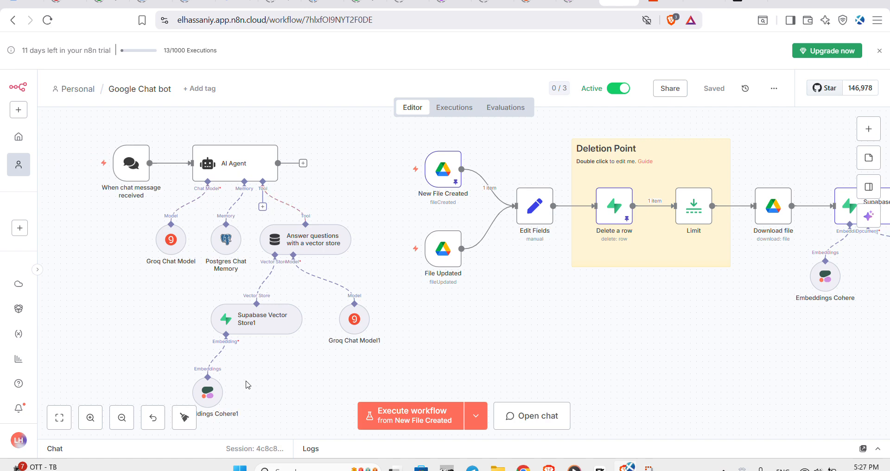
scroll(246, 384, down, 1)
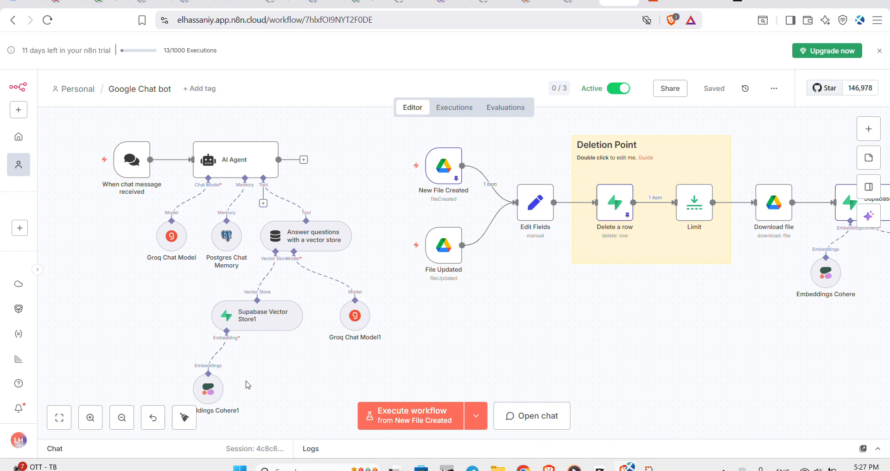
scroll(247, 384, down, 4)
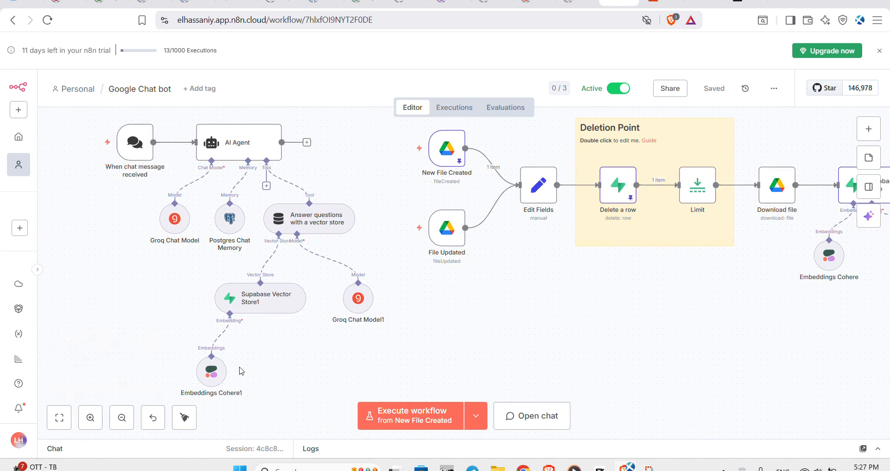
scroll(537, 230, right, 7)
scroll(538, 229, up, 2)
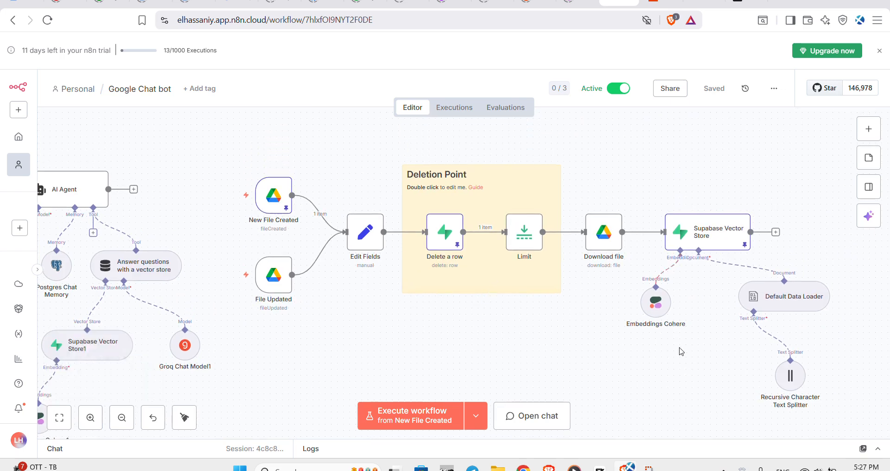
scroll(681, 352, left, 7)
scroll(649, 356, down, 2)
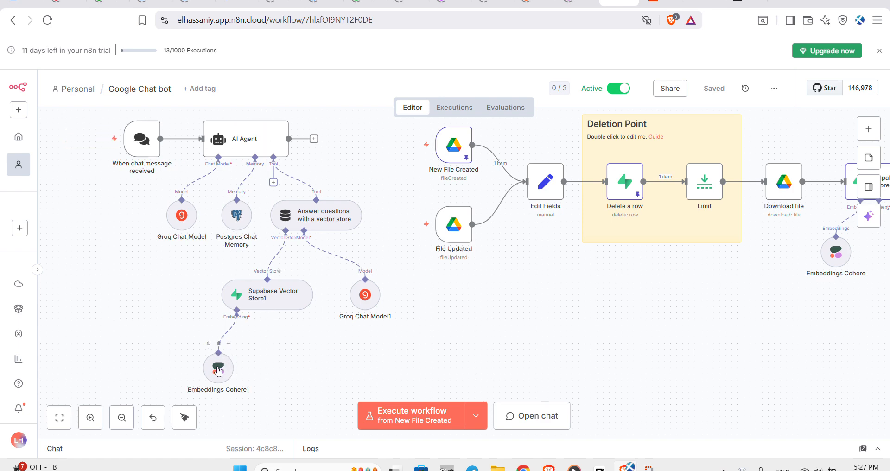
scroll(220, 370, right, 3)
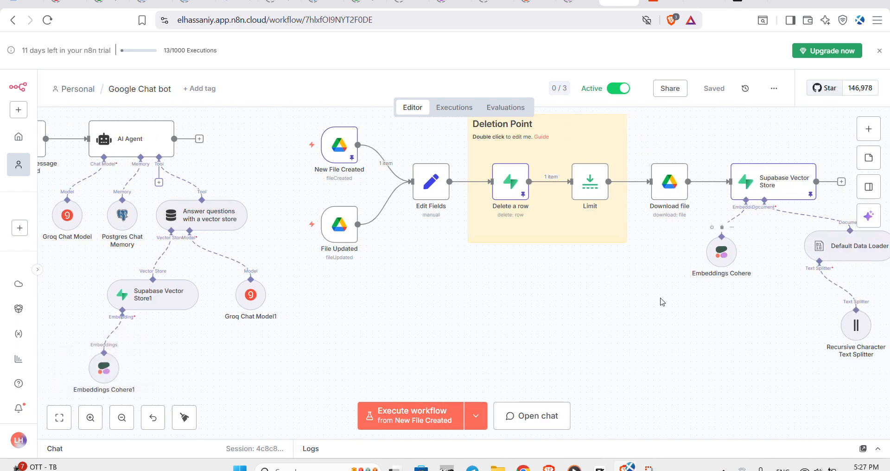
- Examine the AI Agent's vector store question tool with its Supabase Vector Store1 and Groq Chat Model1 nodes
scroll(500, 359, left, 1)
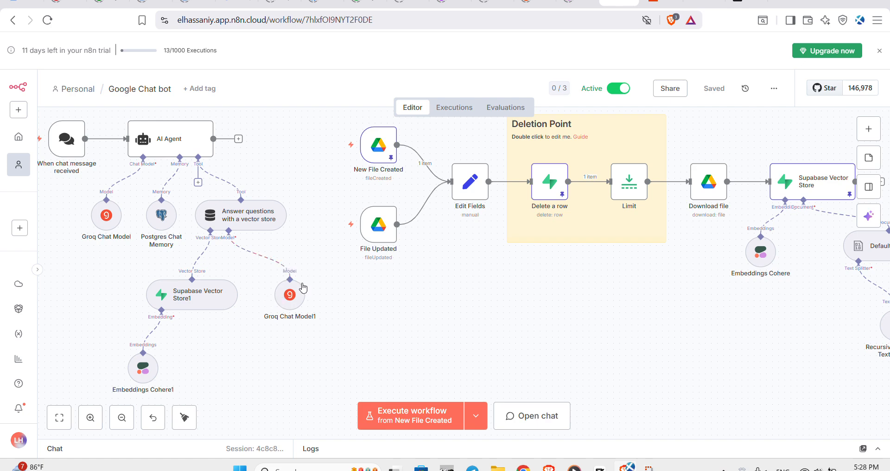
scroll(204, 233, left, 1)
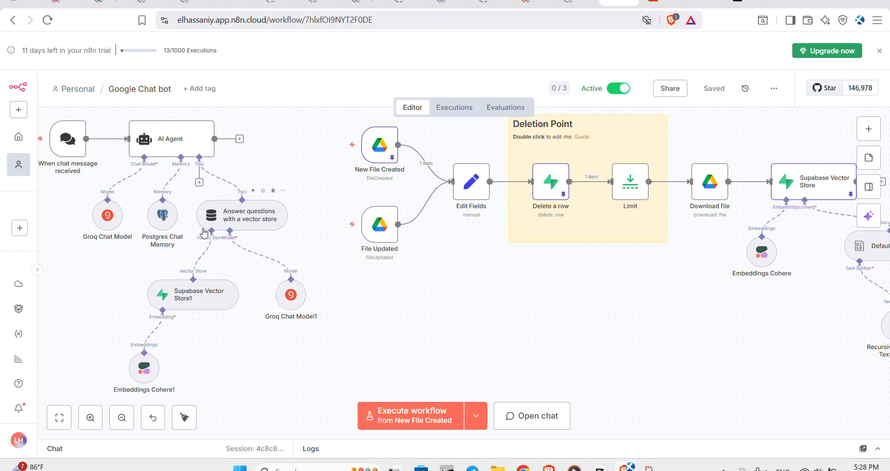
scroll(205, 233, left, 5)
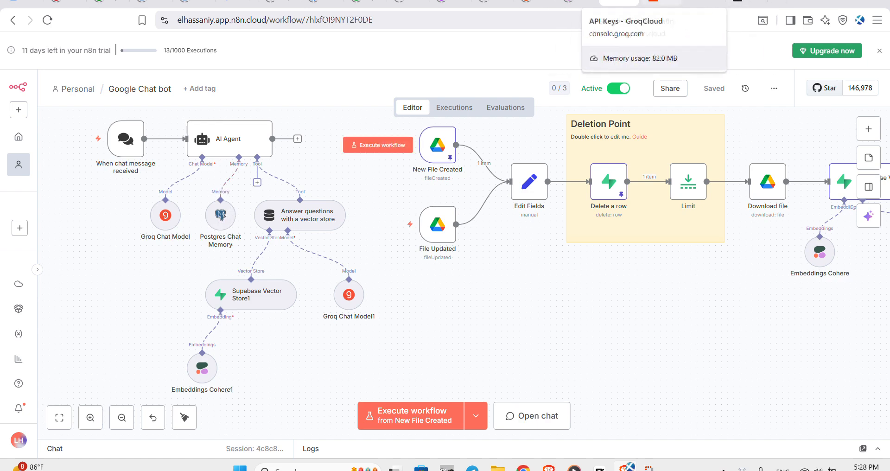
- Switch to the chatbot page, ask "What do you just say" to test its memory, and review the reply
click(704, 2)
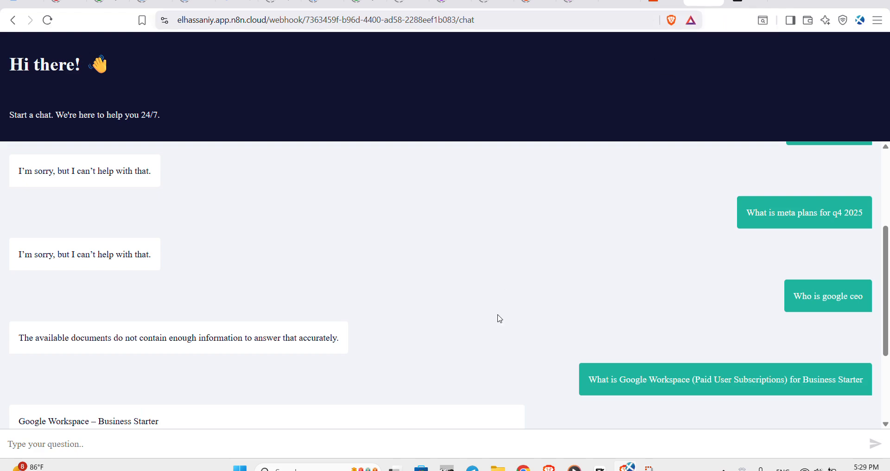
scroll(532, 407, down, 3)
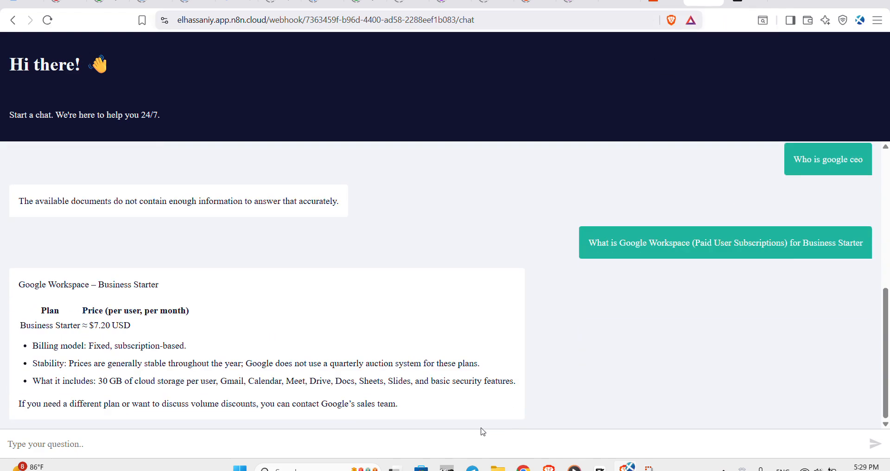
click(363, 443)
text(What)
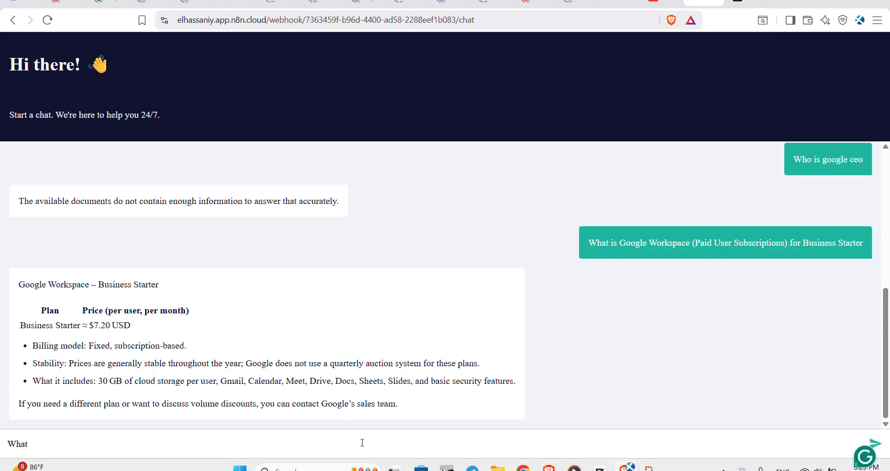
text( do you )
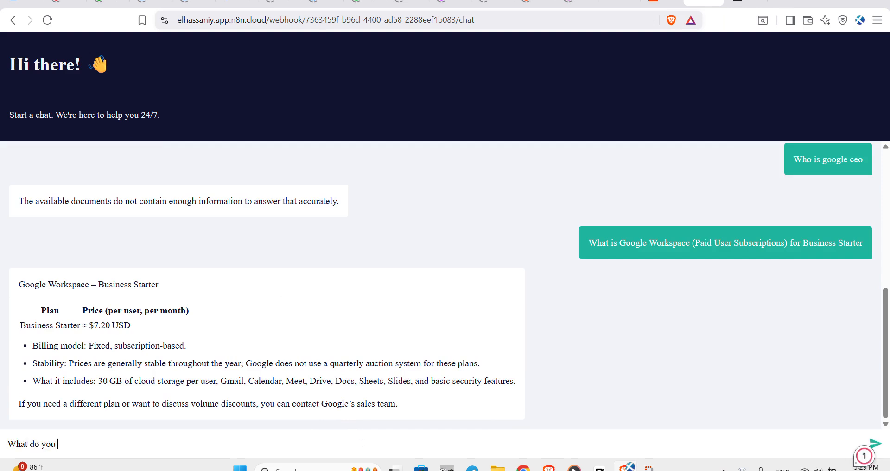
text(call)
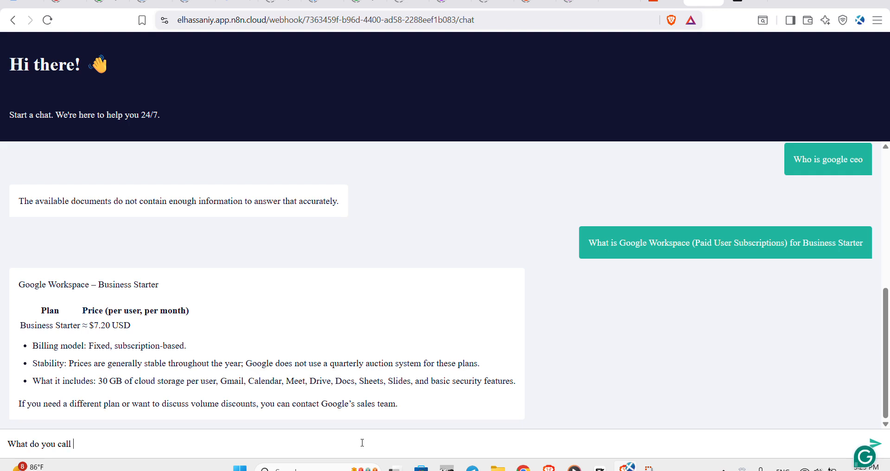
key(ctrl+BackSpace)
text(just said)
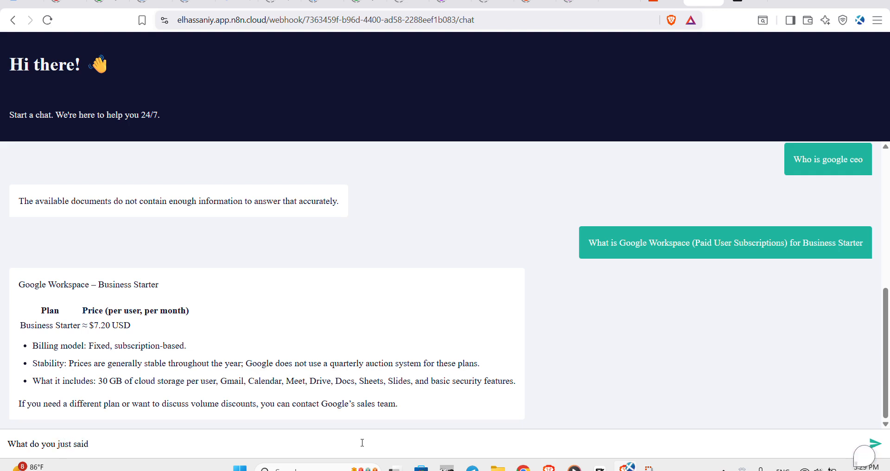
key(BackSpace)
text(y)
key(Return)
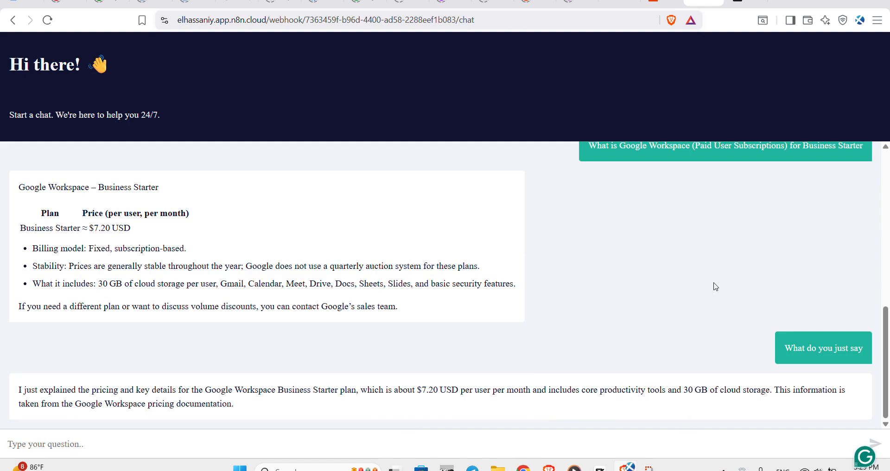
scroll(716, 287, up, 1)
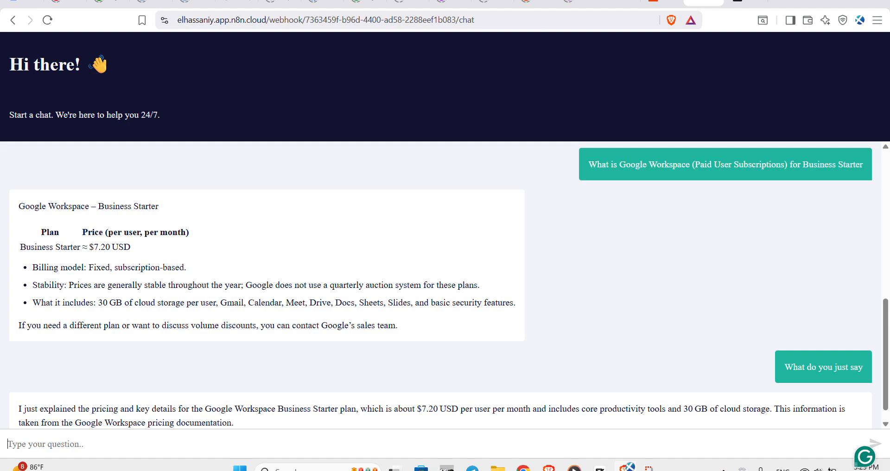
- Return to the n8n workflow and examine the Postgres Chat Memory node, followed by the file ingestion branch
click(619, 3)
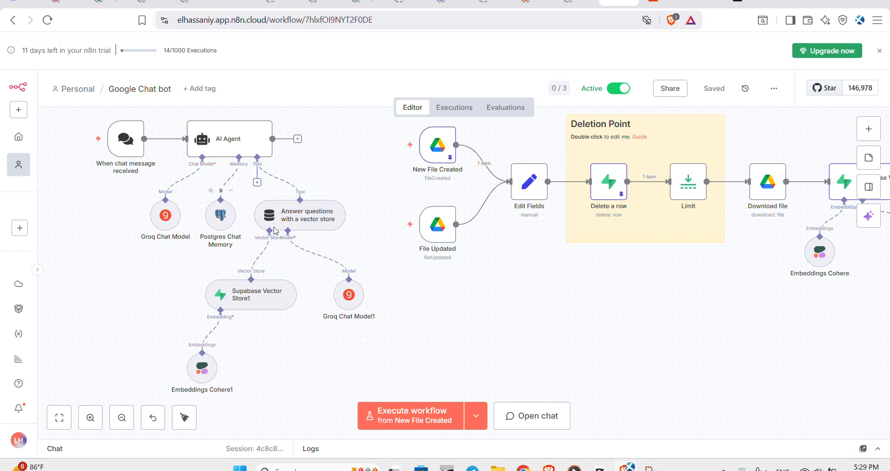
scroll(408, 266, up, 1)
scroll(408, 266, right, 1)
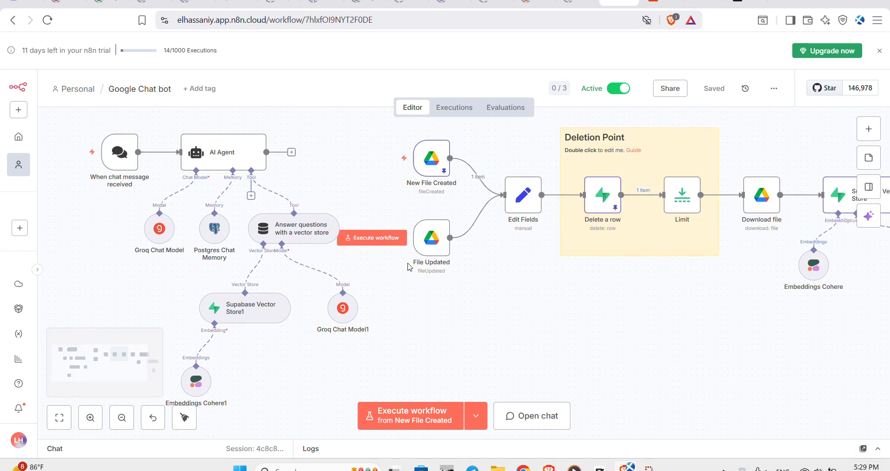
scroll(408, 267, up, 1)
scroll(409, 267, right, 1)
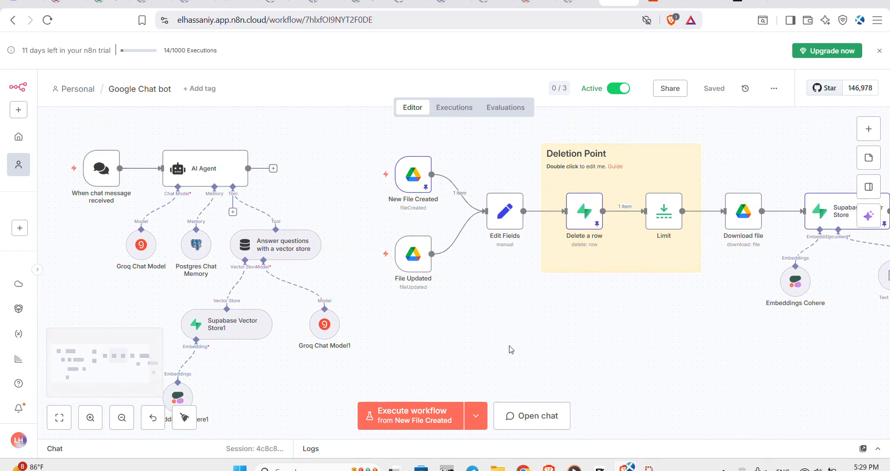
scroll(510, 349, right, 5)
scroll(510, 349, up, 1)
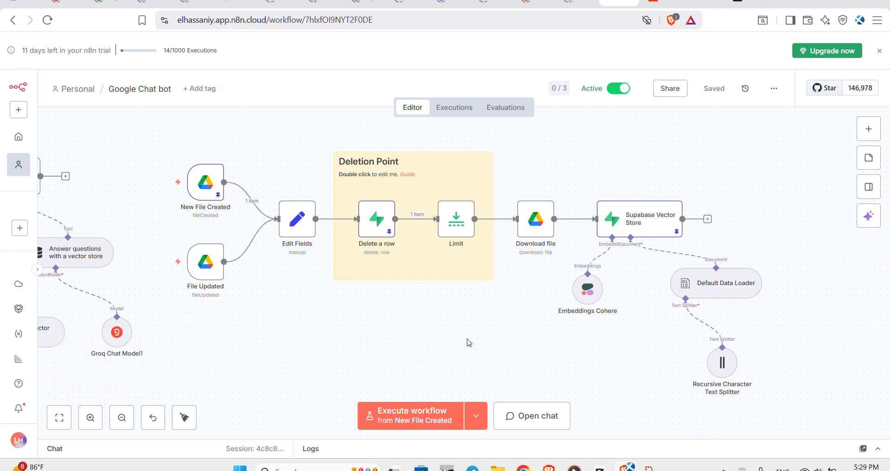
- Review the AI Agent branch again and trace the ingestion branch from the Google Drive triggers to the Recursive Character Text Splitter
scroll(425, 342, left, 4)
scroll(426, 342, left, 2)
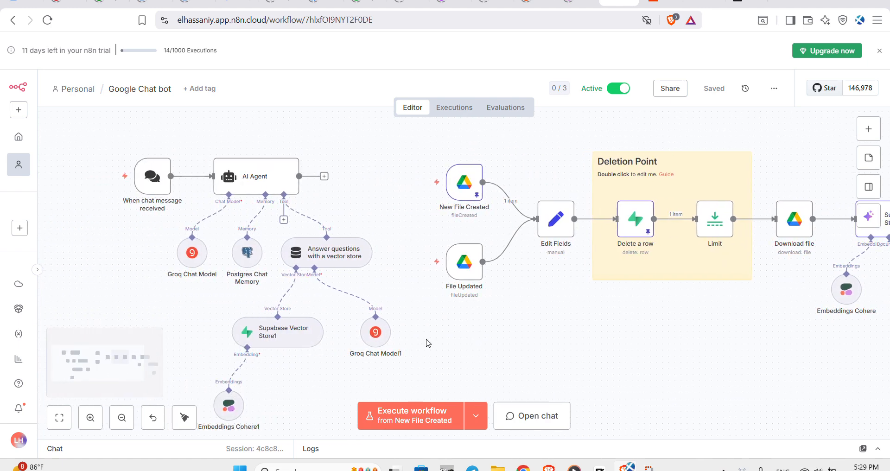
scroll(537, 354, left, 1)
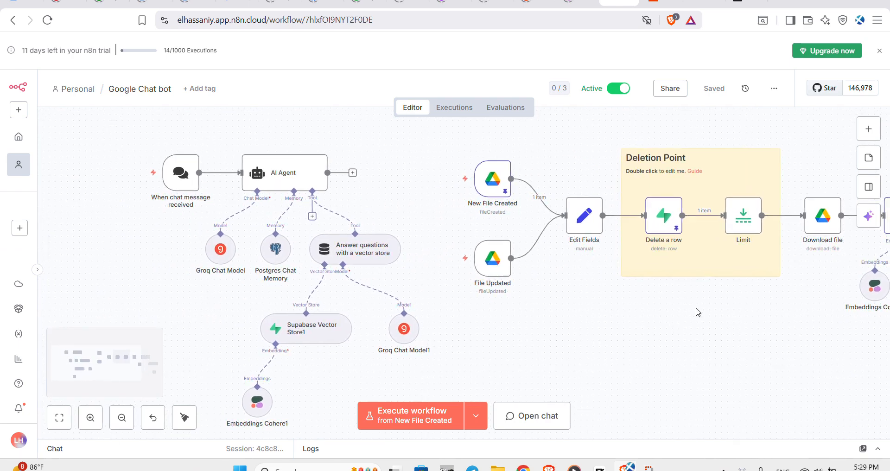
scroll(675, 330, right, 7)
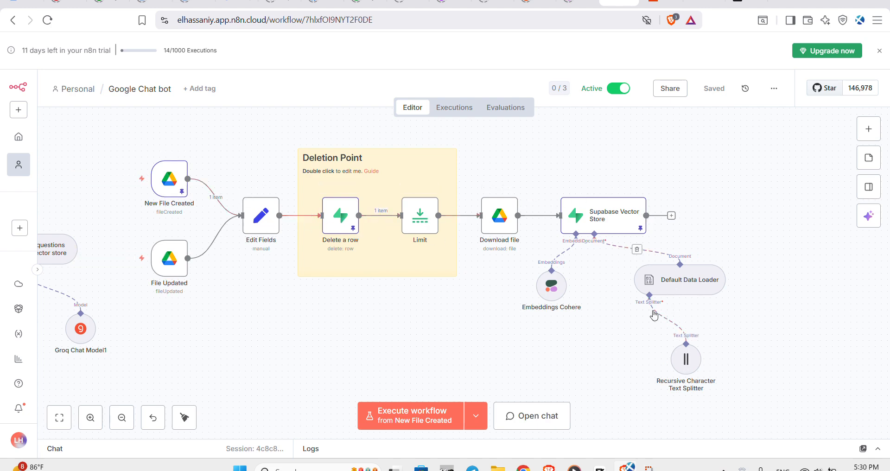
mouse_move(547, 295)
scroll(567, 285, up, 1)
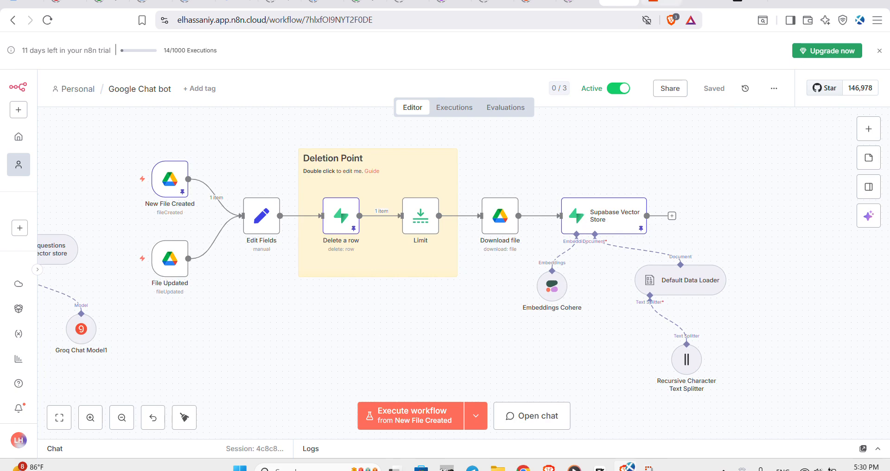
- Review the documents table's embeddings in Supabase and the latest chatbot replies, returning to the n8n workflow after each
click(757, 3)
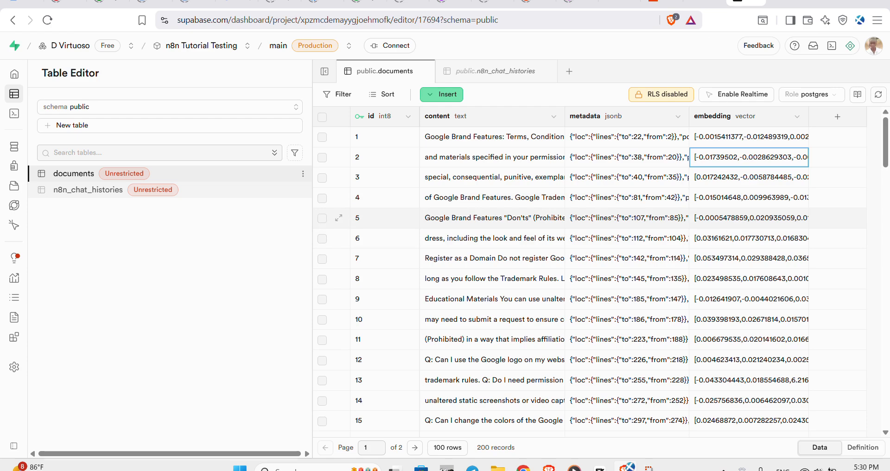
click(616, 6)
scroll(235, 201, right, 1)
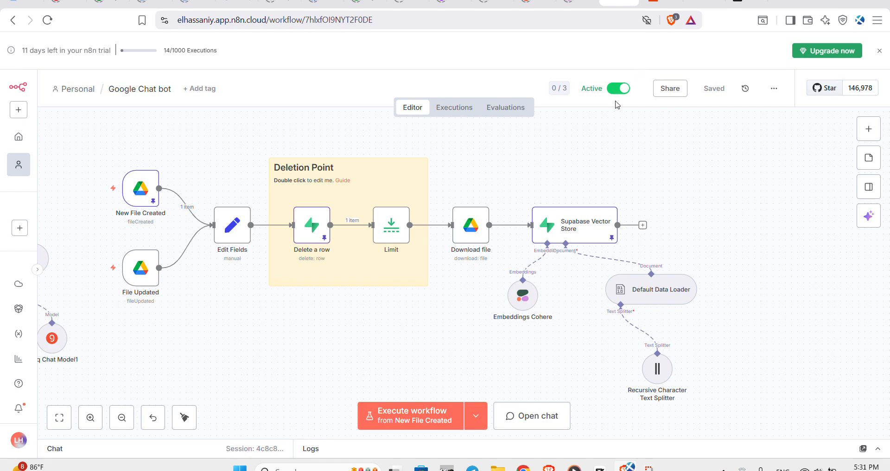
click(701, 3)
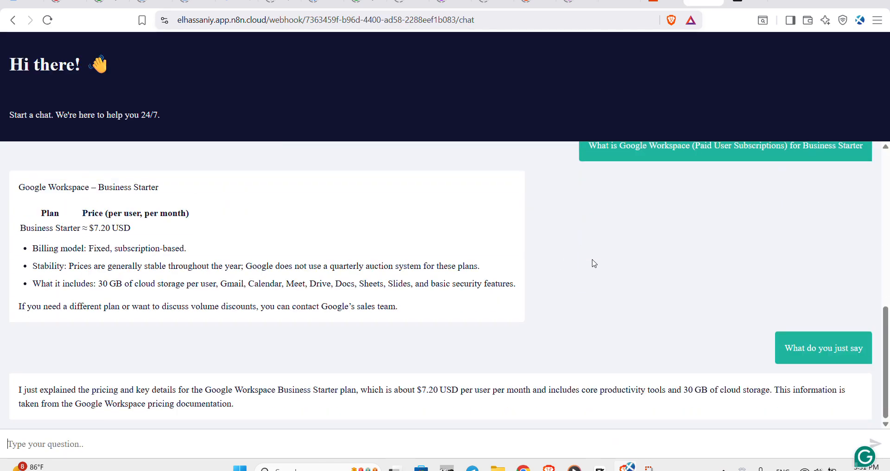
click(621, 4)
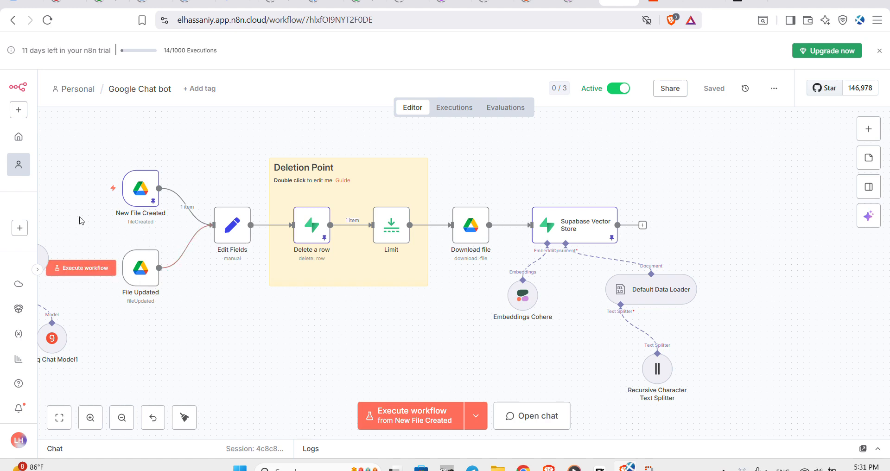
- Examine the AI Agent's vector store nodes again and compare them with the ingestion branch starting at the Google Drive triggers
mouse_move(74, 216)
scroll(238, 343, left, 1)
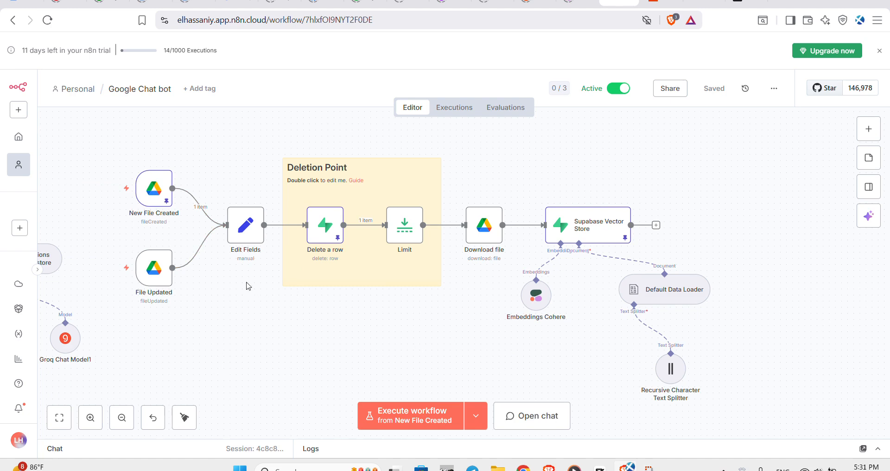
scroll(394, 331, left, 3)
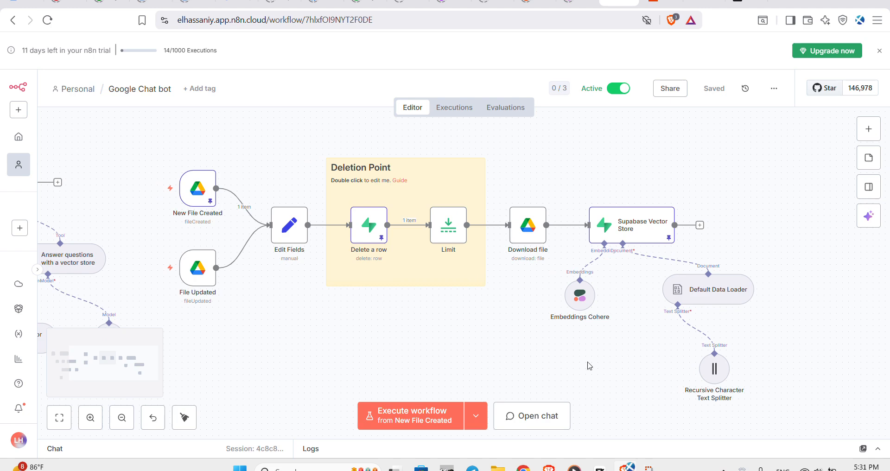
scroll(566, 372, left, 10)
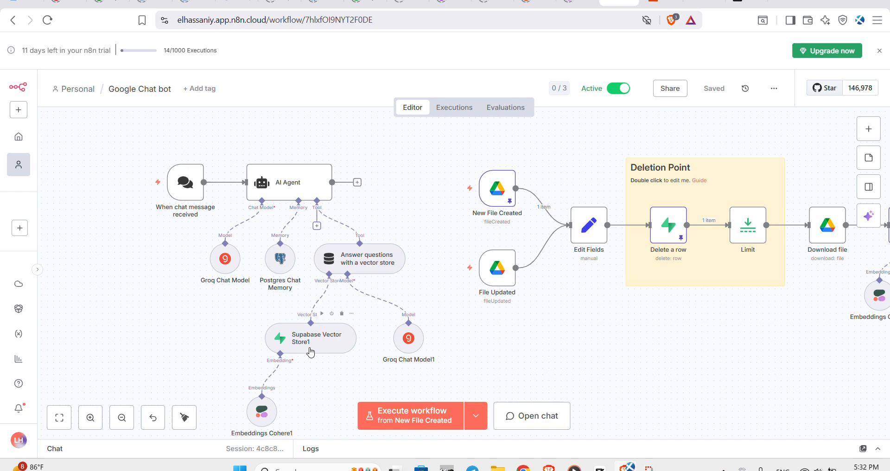
scroll(260, 324, right, 6)
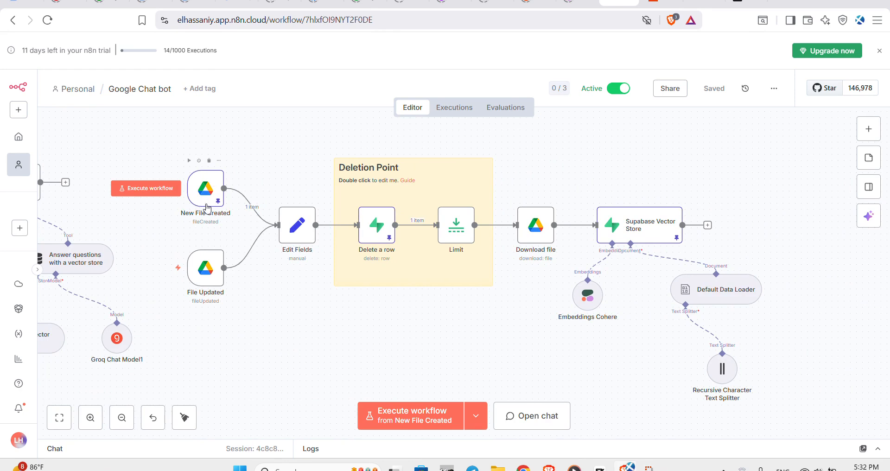
scroll(211, 215, right, 2)
scroll(210, 215, up, 1)
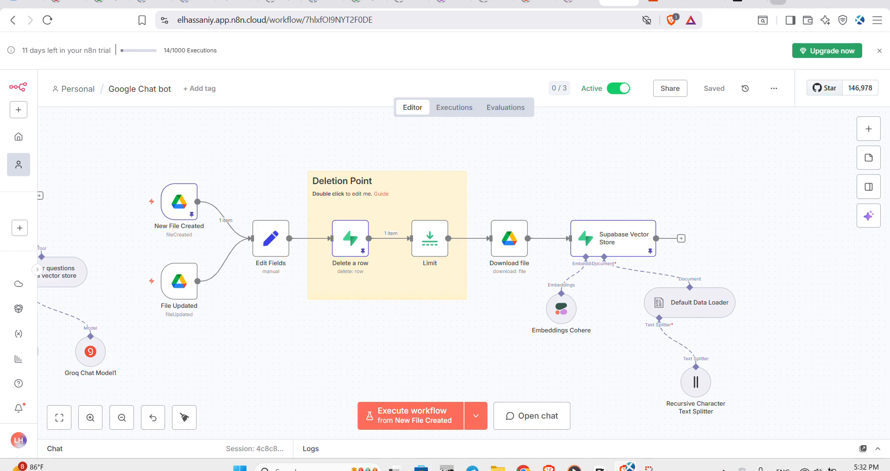
- Open Google Drive in a new browser tab, view the A FAQ testing folder's files, and return to the workflow's New File Created trigger
key(ctrl+t)
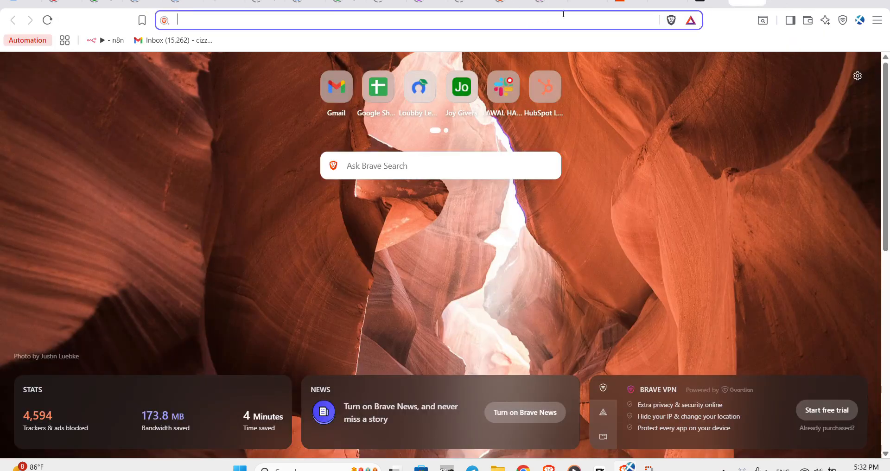
scroll(391, 96, right, 5)
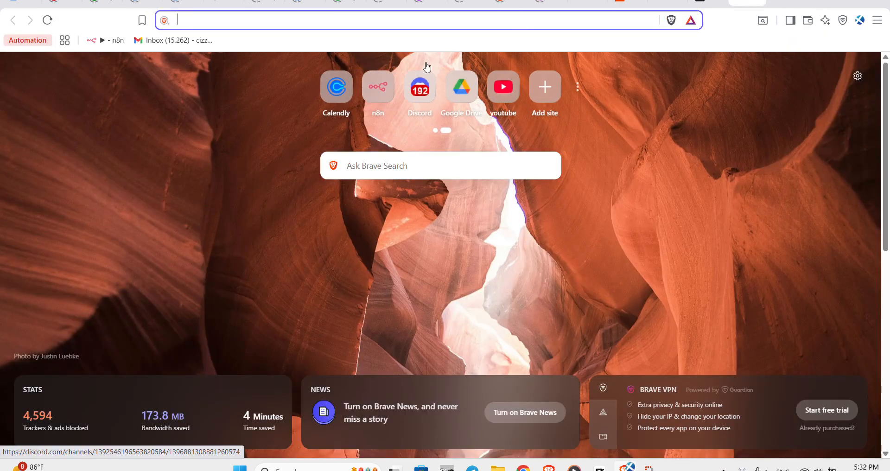
click(460, 79)
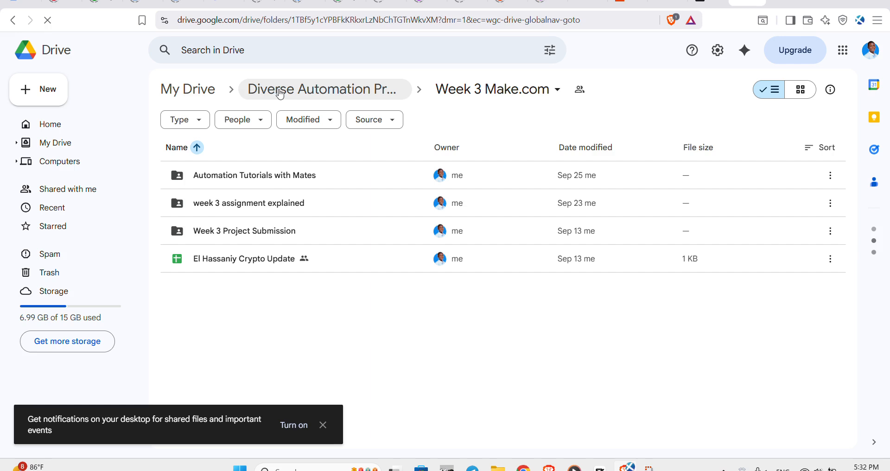
click(198, 92)
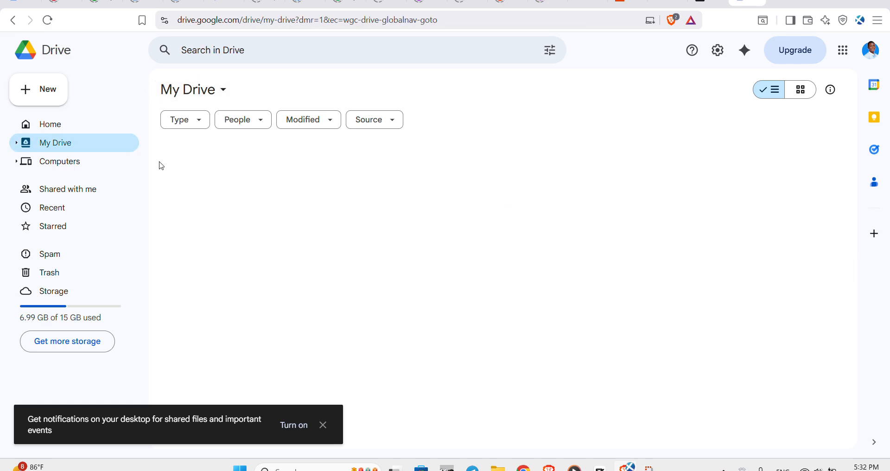
double_click(219, 180)
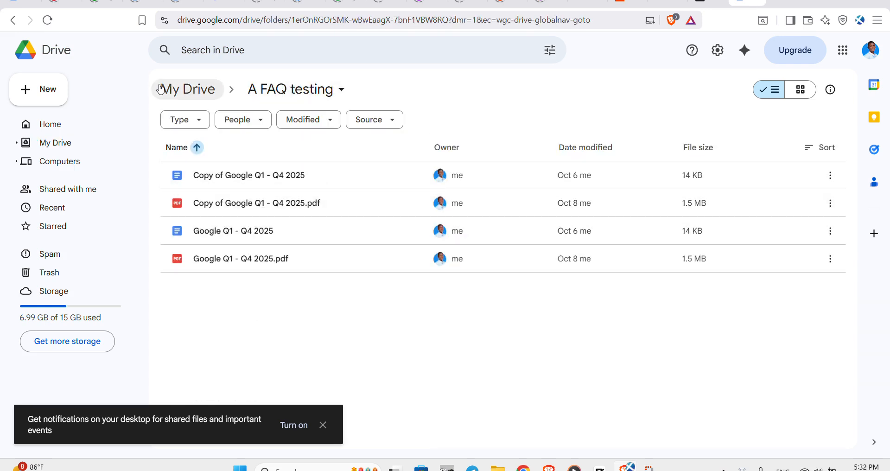
click(176, 90)
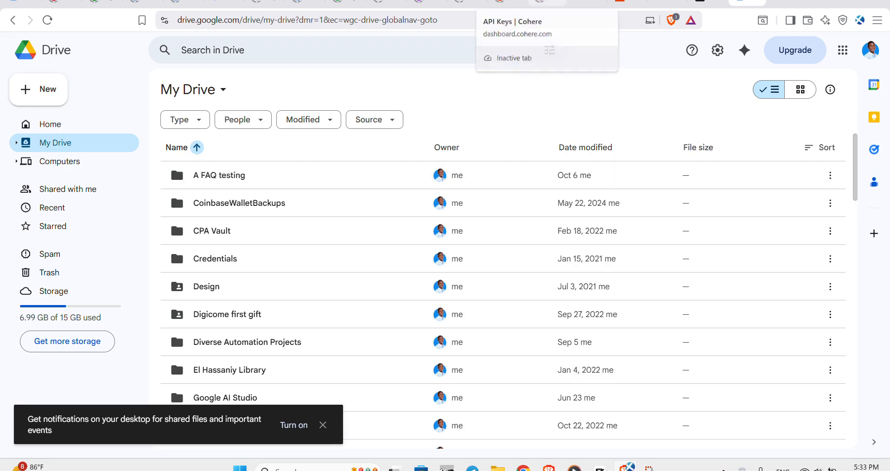
click(587, 3)
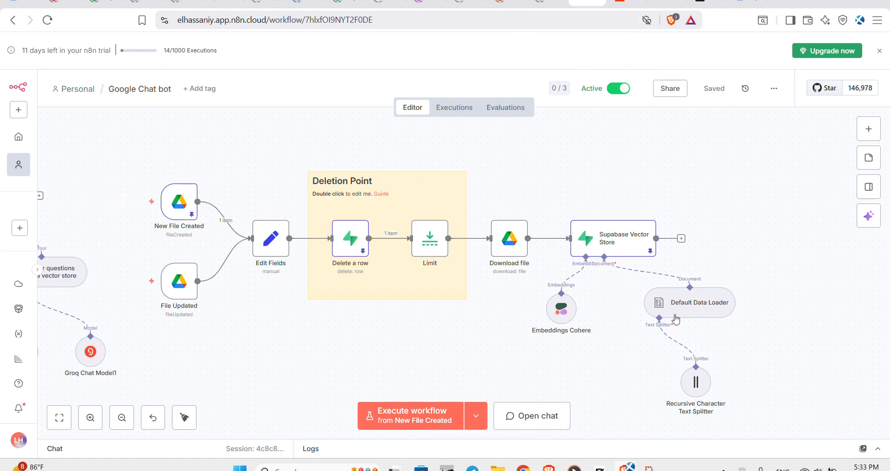
mouse_move(189, 228)
- Switch to Google Drive, open the Google Q1 - Q4 2025 document from the A FAQ testing folder, and return to the folder
click(742, 1)
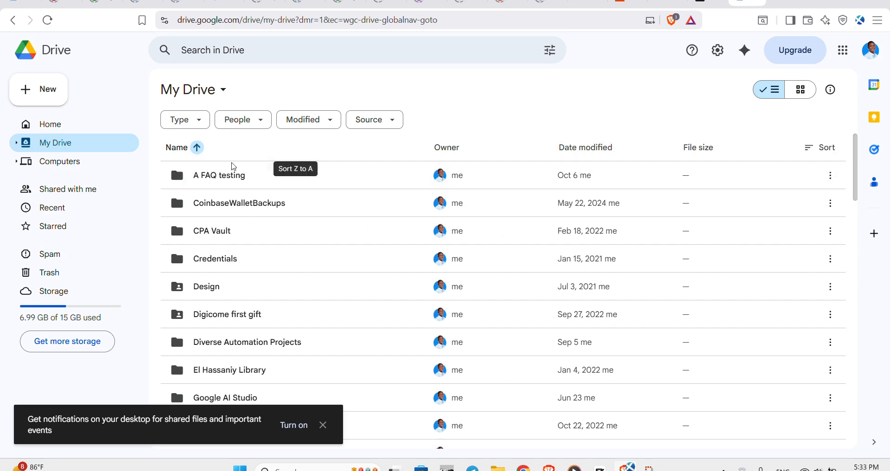
double_click(268, 175)
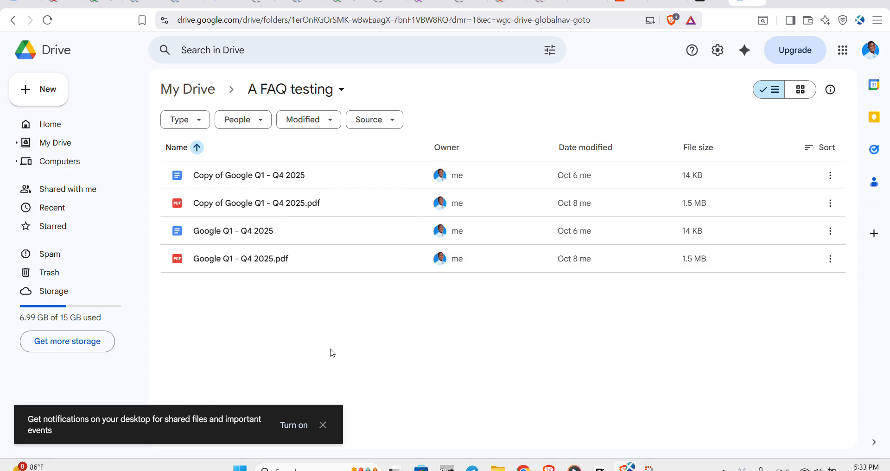
click(322, 233)
double_click(322, 233)
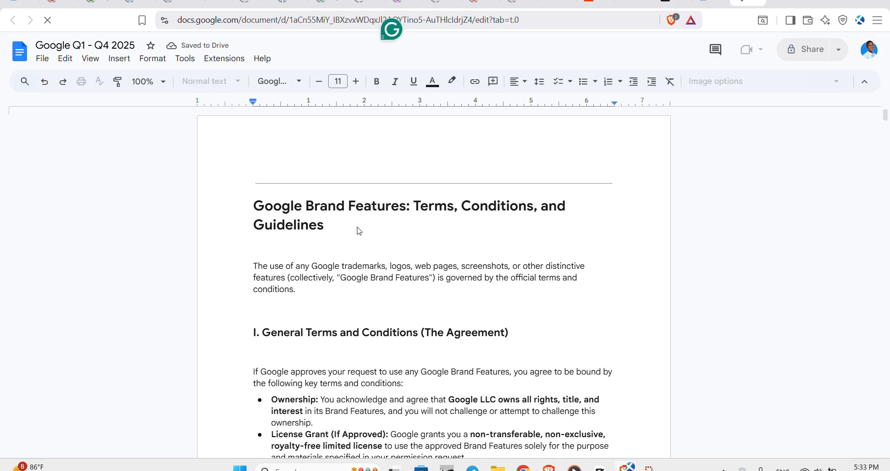
click(48, 21)
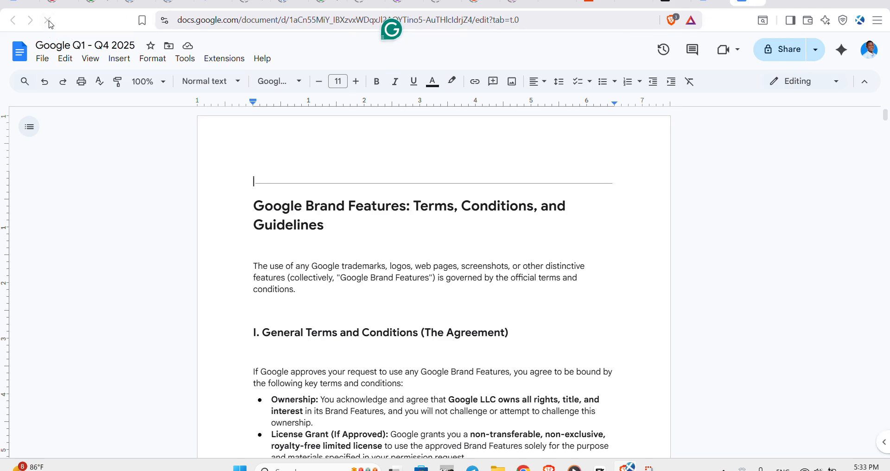
click(759, 3)
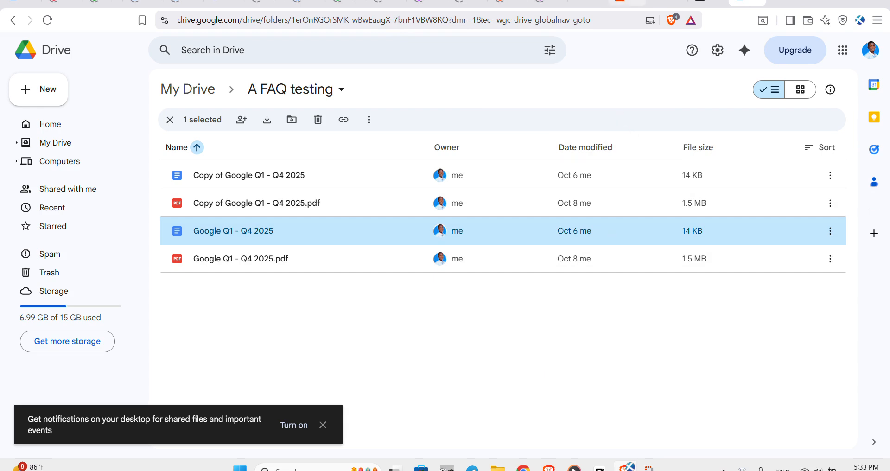
- Return to the n8n workflow and examine the New File Created trigger's parameters
click(587, 3)
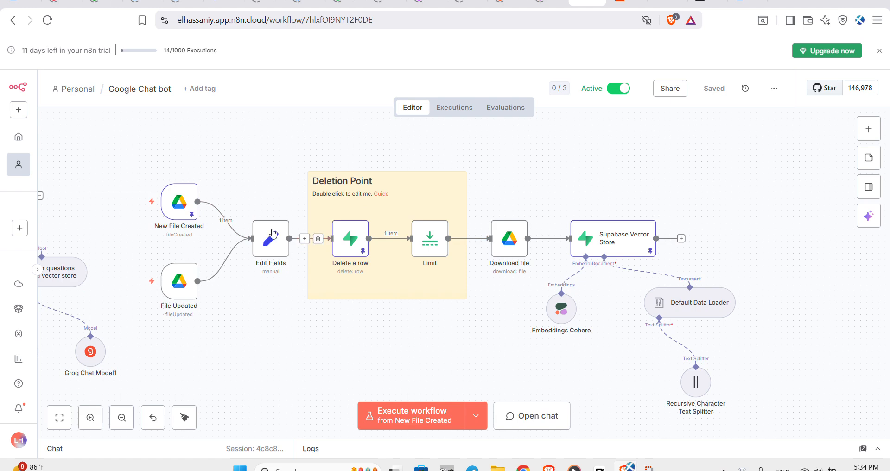
mouse_move(186, 214)
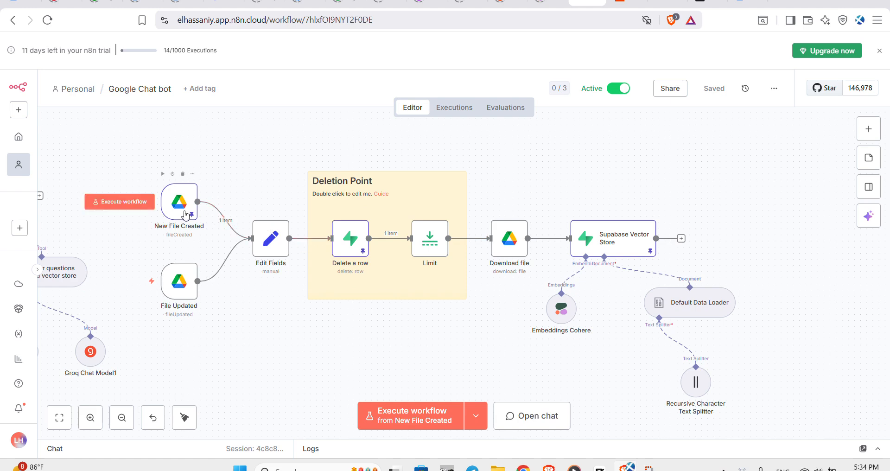
mouse_move(180, 279)
click(172, 208)
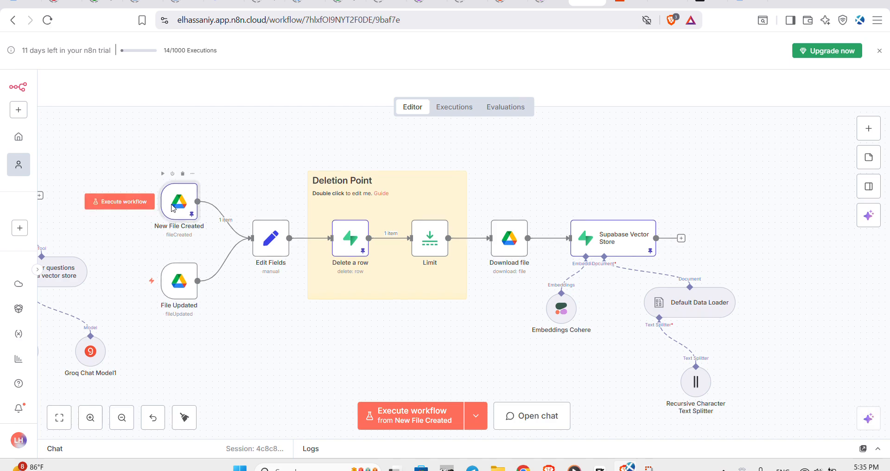
double_click(173, 208)
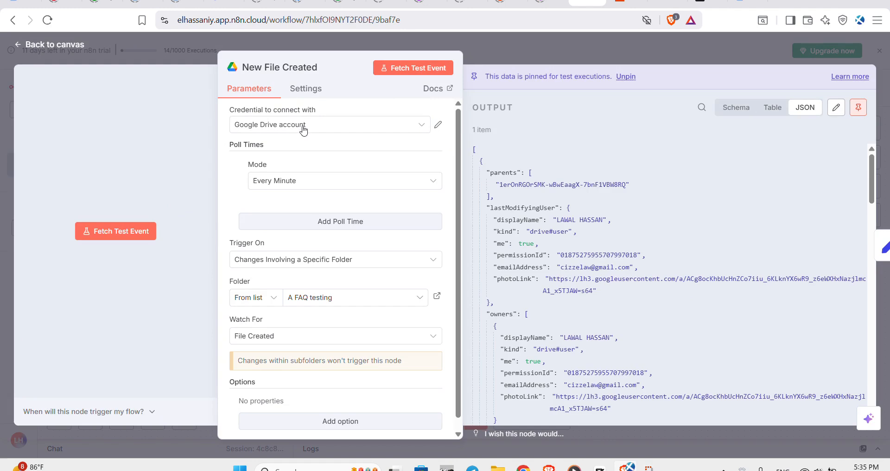
click(577, 40)
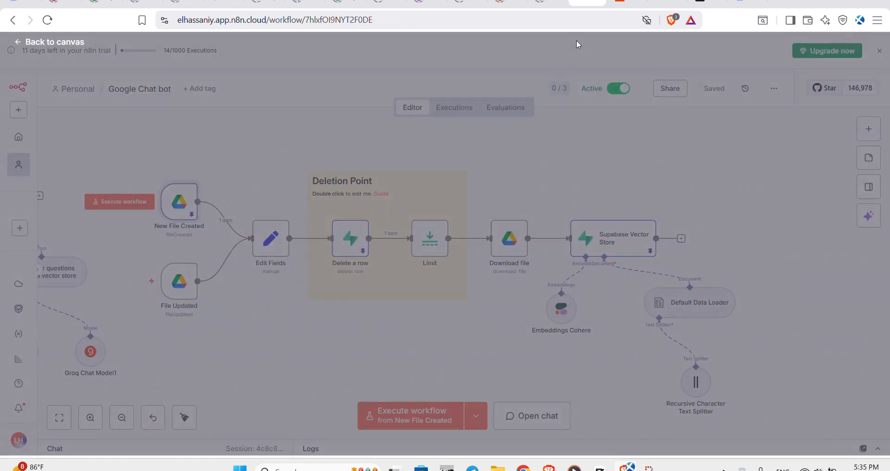
- Add a Google Drive trigger for changes involving a specific folder below the ingestion branch, leaving its parameters at their defaults
scroll(352, 302, down, 3)
right_click(319, 284)
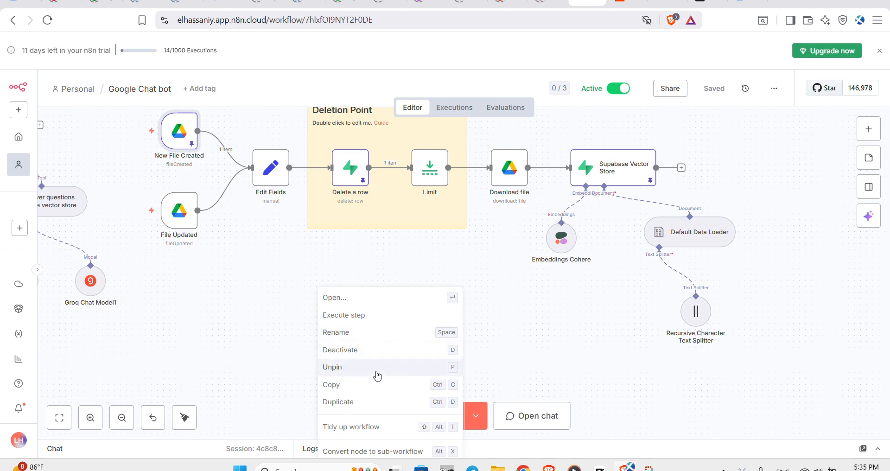
click(293, 321)
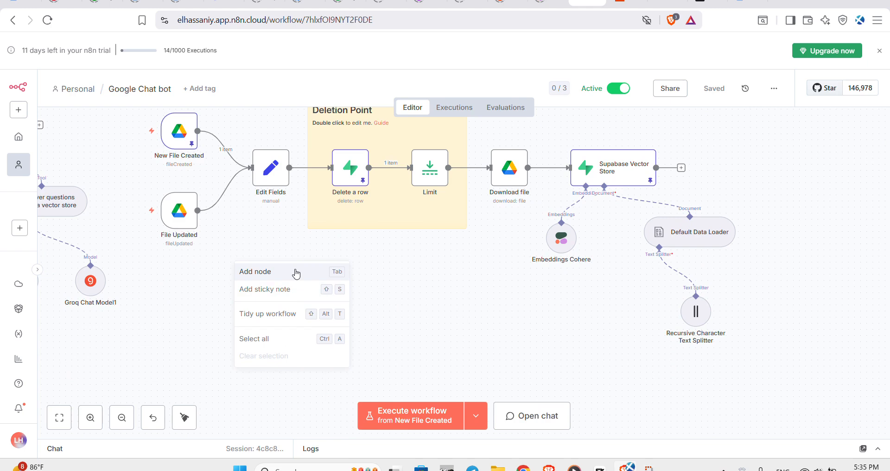
click(296, 273)
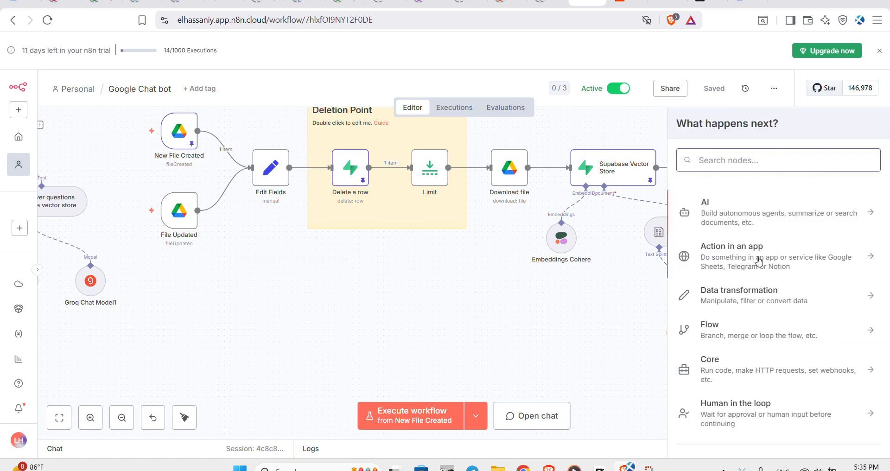
text(drive)
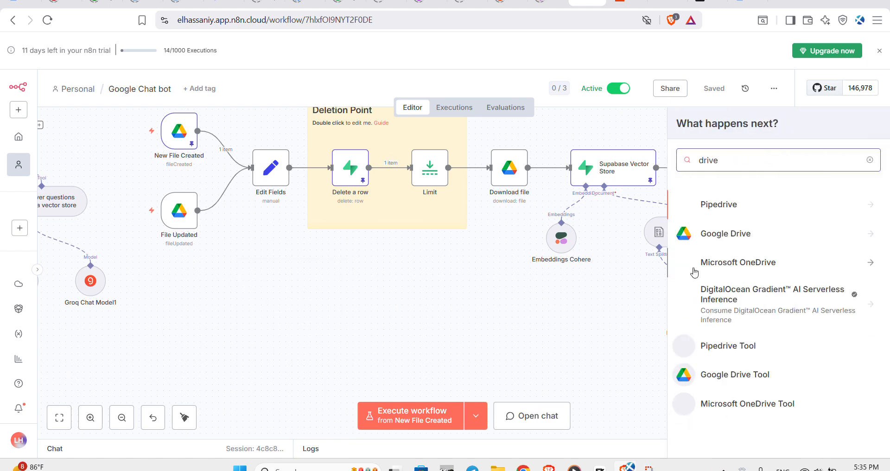
click(740, 234)
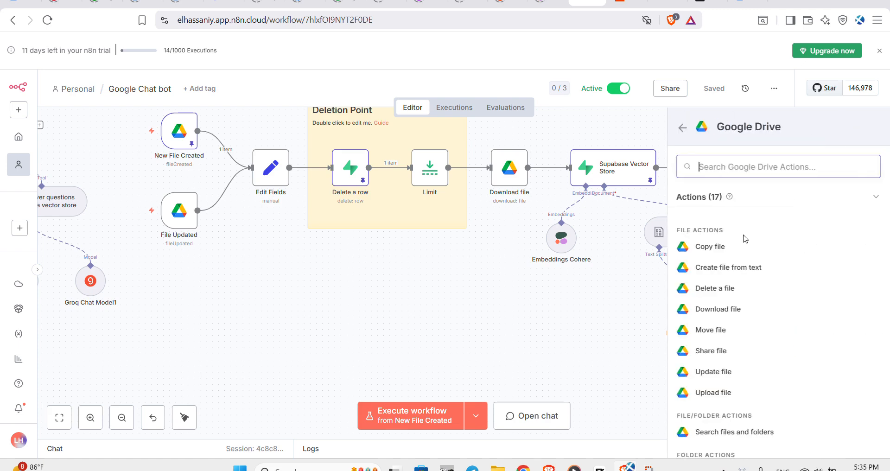
scroll(718, 354, down, 5)
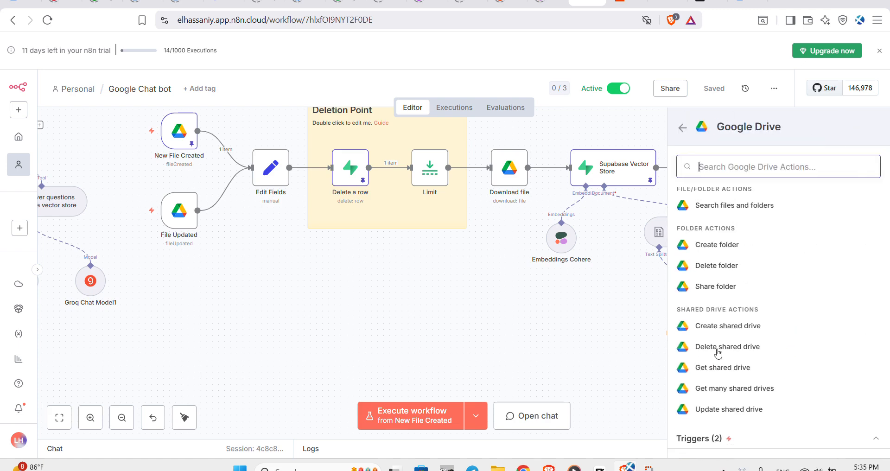
click(710, 440)
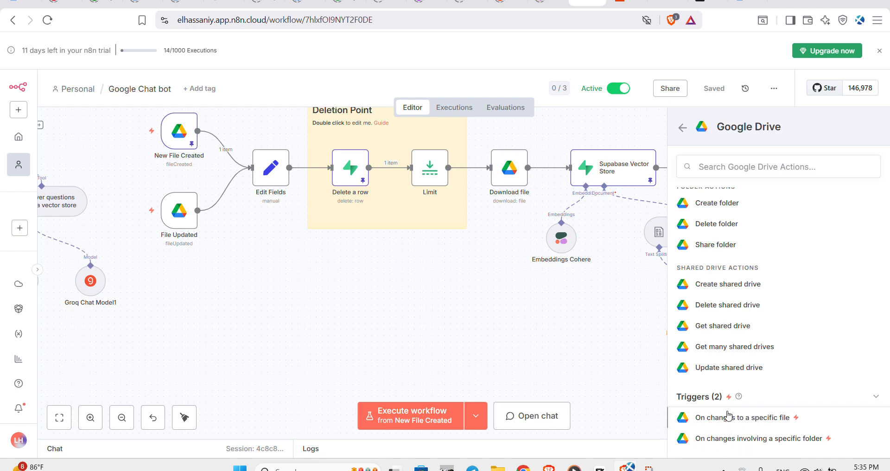
click(743, 439)
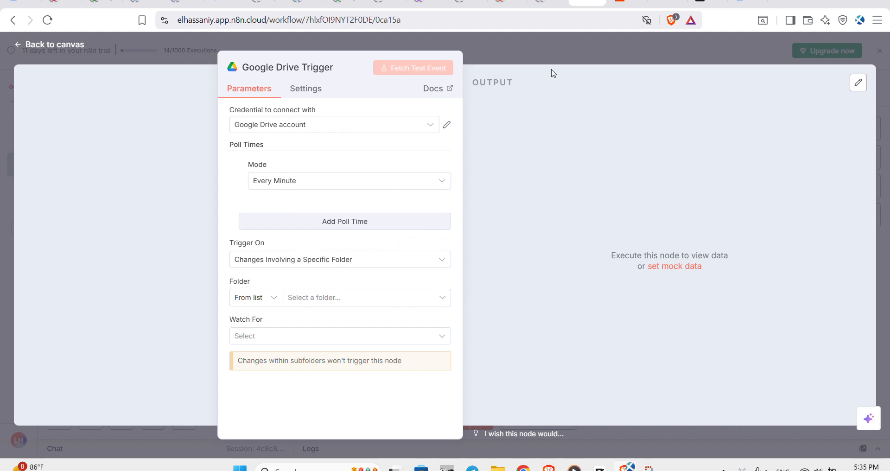
click(568, 60)
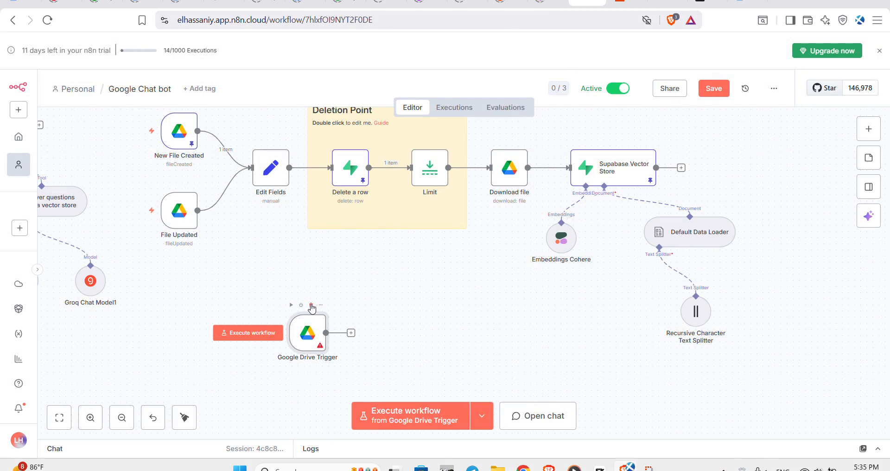
- Delete the unconnected Google Drive Trigger node below the ingestion branch
click(311, 306)
scroll(312, 298, up, 2)
mouse_move(190, 177)
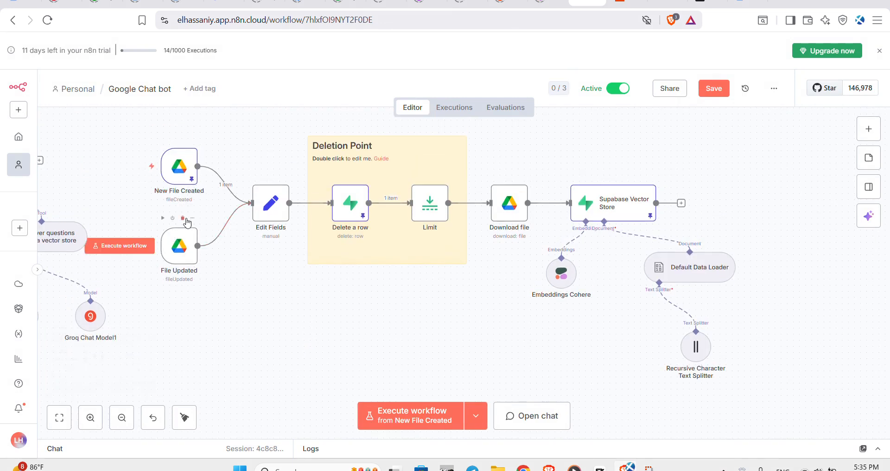
- Examine the File Updated trigger's parameters and its Watch For options, leaving them as they are, and return to the canvas
click(176, 252)
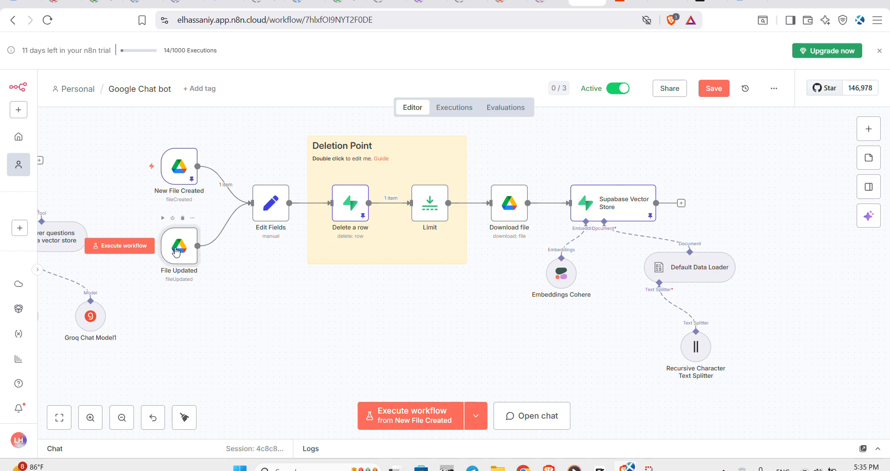
double_click(176, 252)
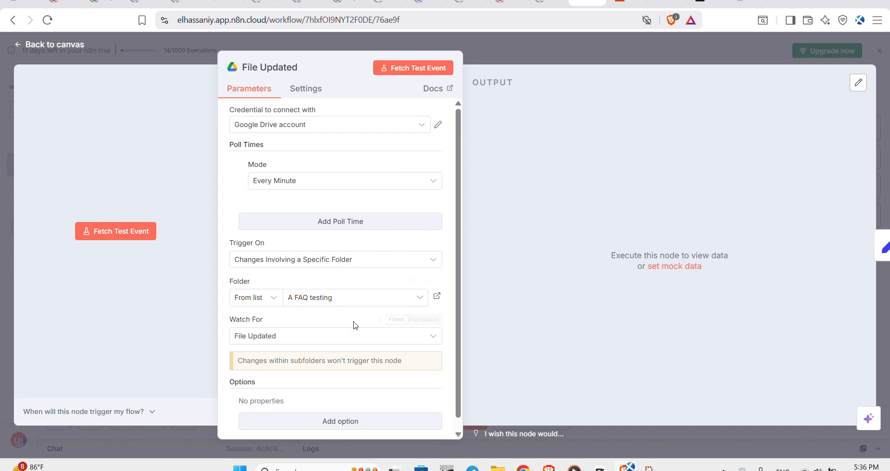
click(374, 339)
click(375, 341)
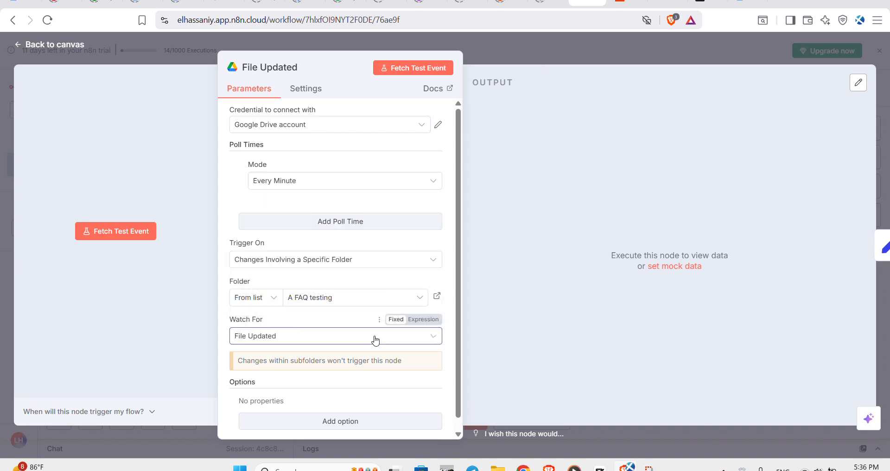
click(373, 337)
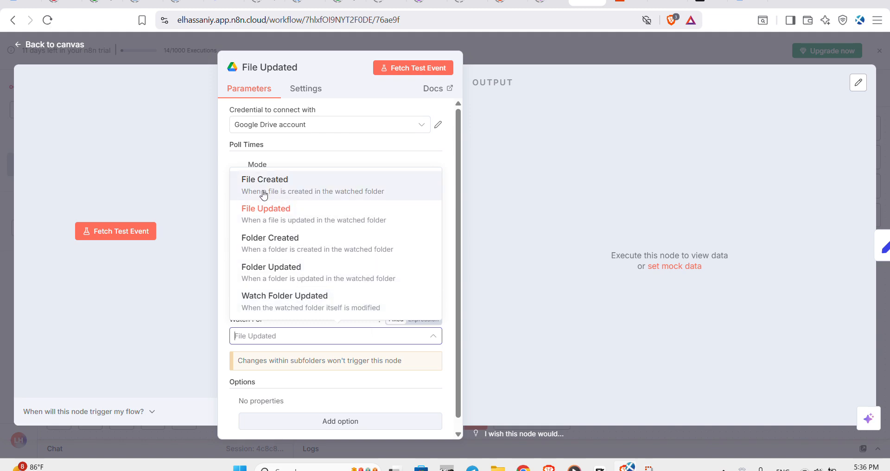
key(Escape)
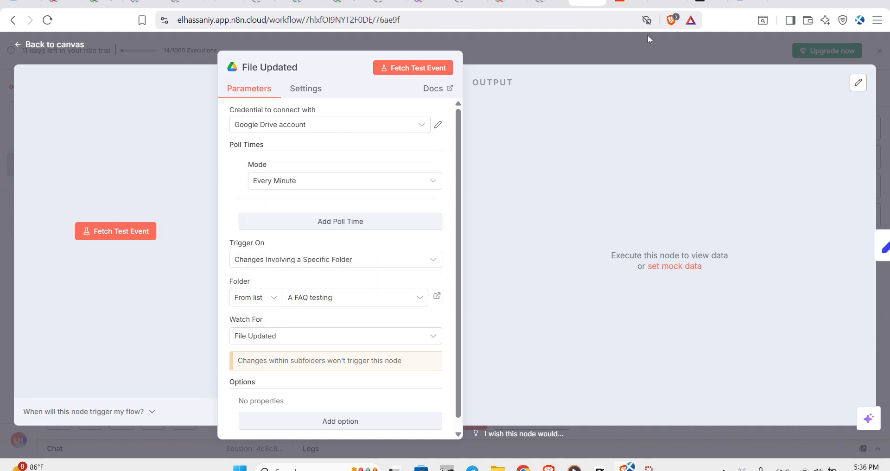
key(Escape)
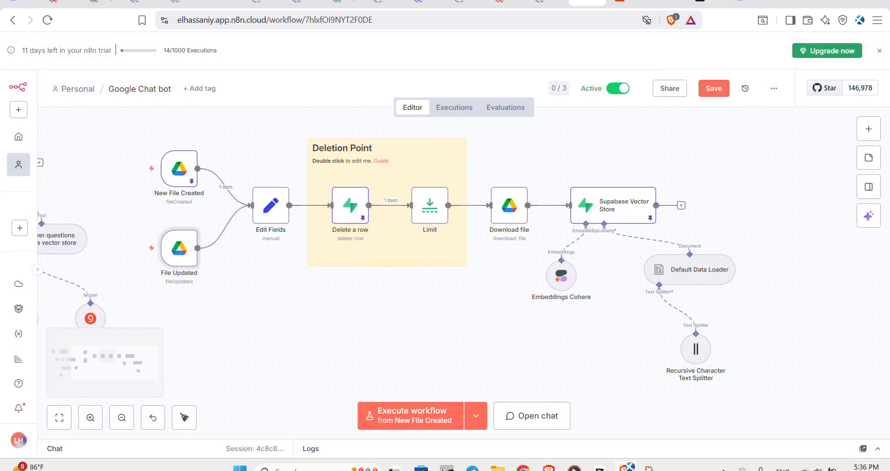
- Switch to Google Drive to view the A FAQ testing folder's files, and return to the n8n workflow
click(746, 3)
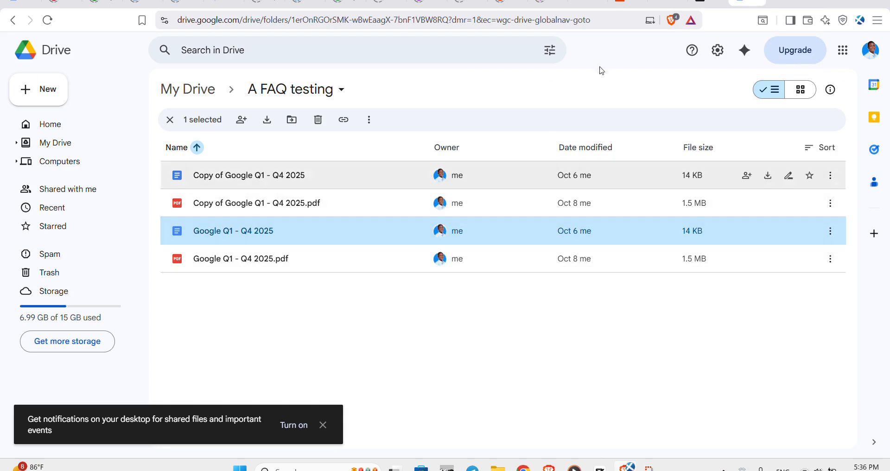
click(588, 3)
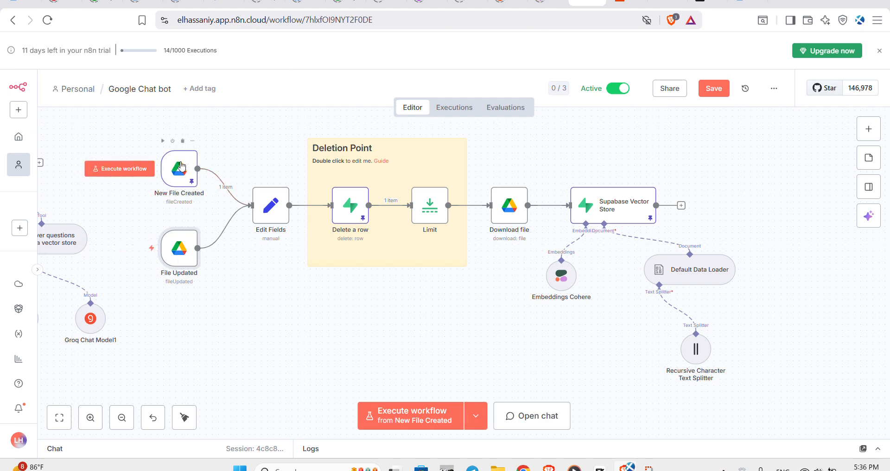
scroll(182, 174, up, 1)
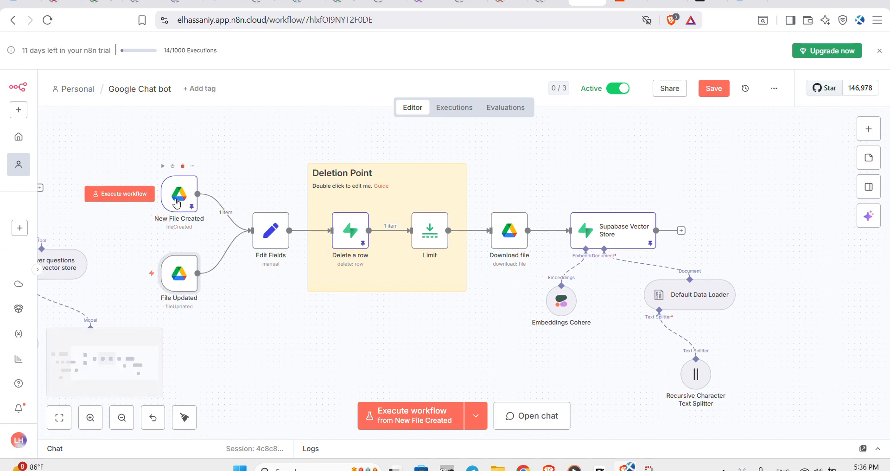
- Open the New File Created trigger, browse its list of Drive folders without changing the selection, and close it
double_click(176, 204)
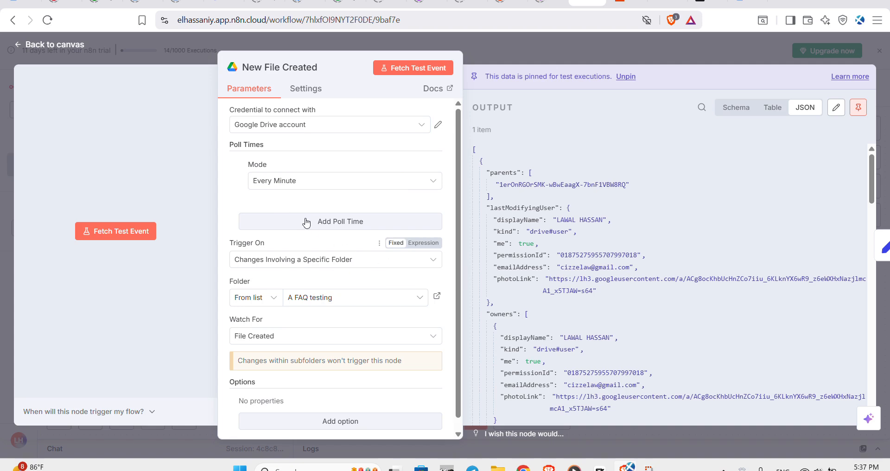
click(347, 302)
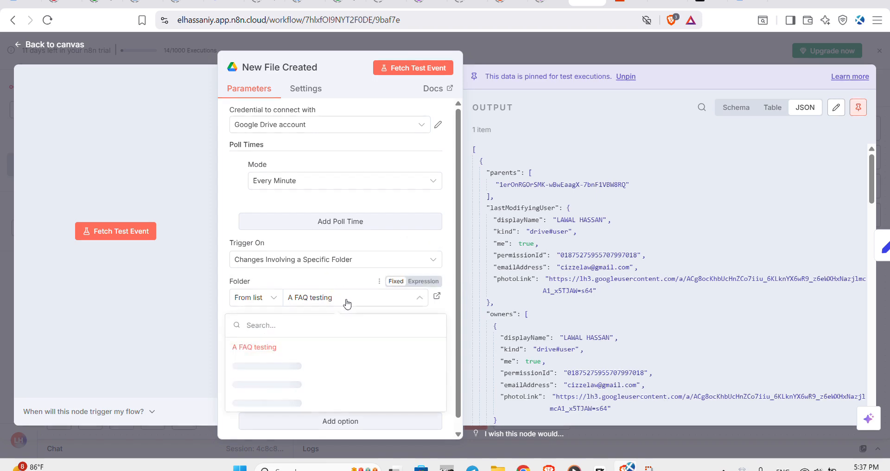
scroll(281, 408, down, 14)
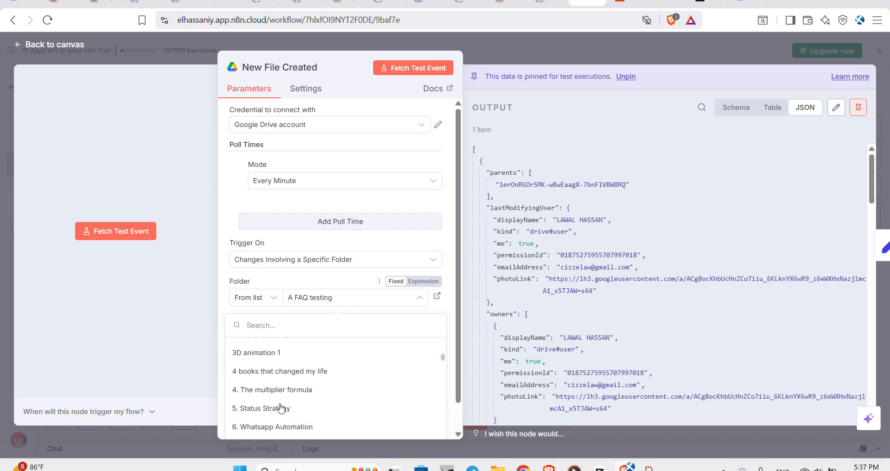
scroll(281, 409, up, 14)
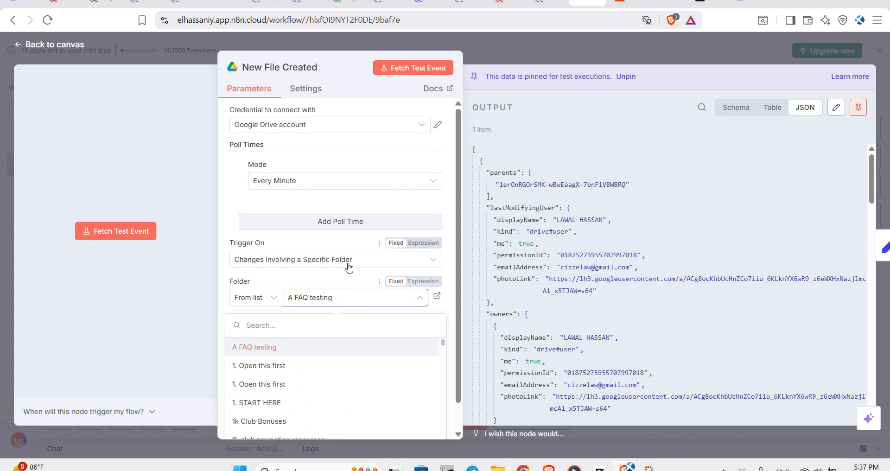
click(345, 284)
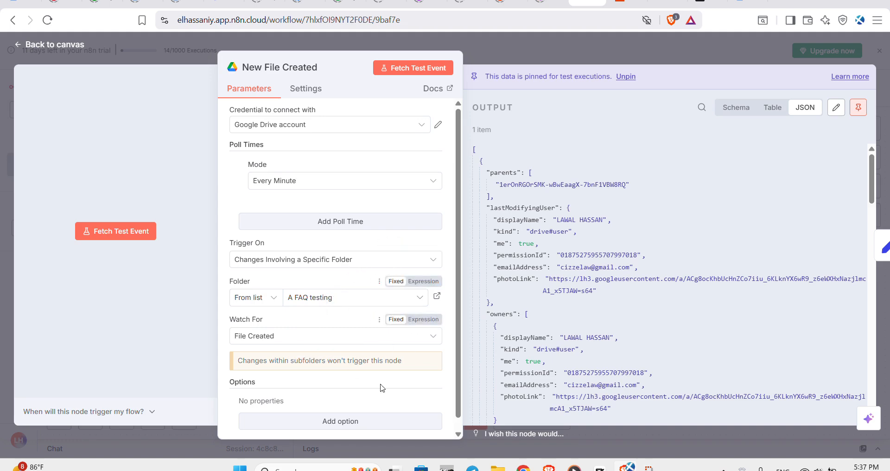
click(555, 33)
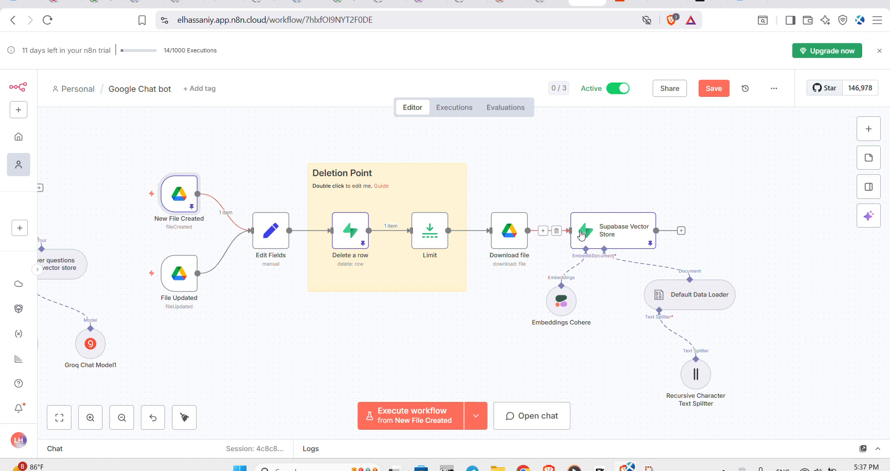
- Review the File Updated trigger's folder and watch settings, and return to the canvas
mouse_move(184, 199)
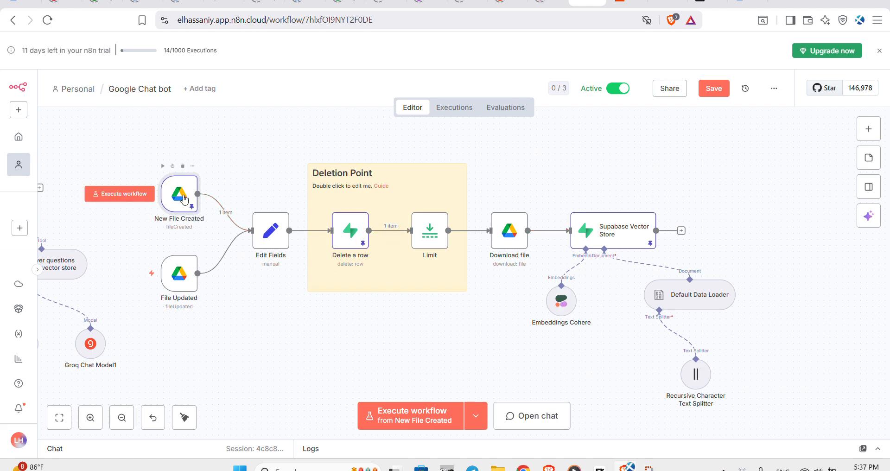
double_click(181, 283)
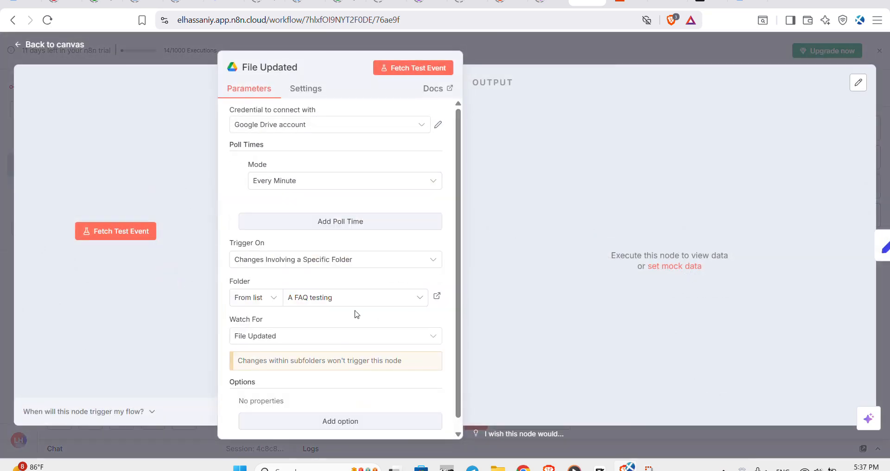
click(630, 45)
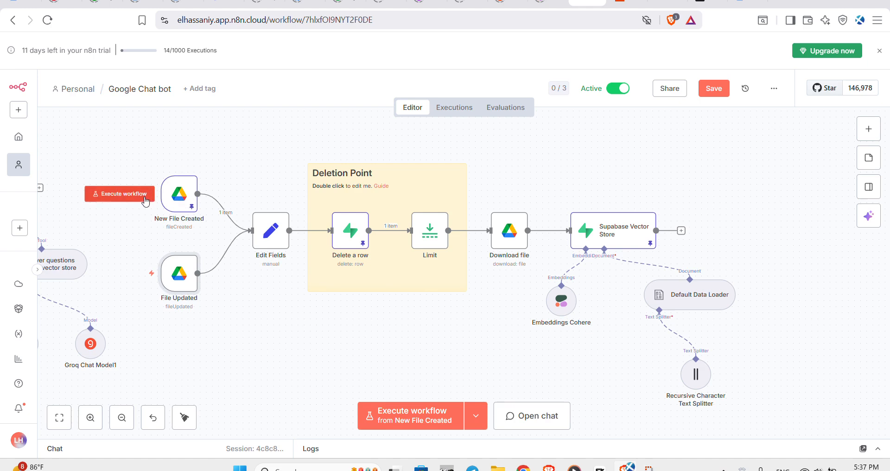
- Review the New File Created trigger's pinned JSON output and close the node
click(177, 196)
double_click(177, 197)
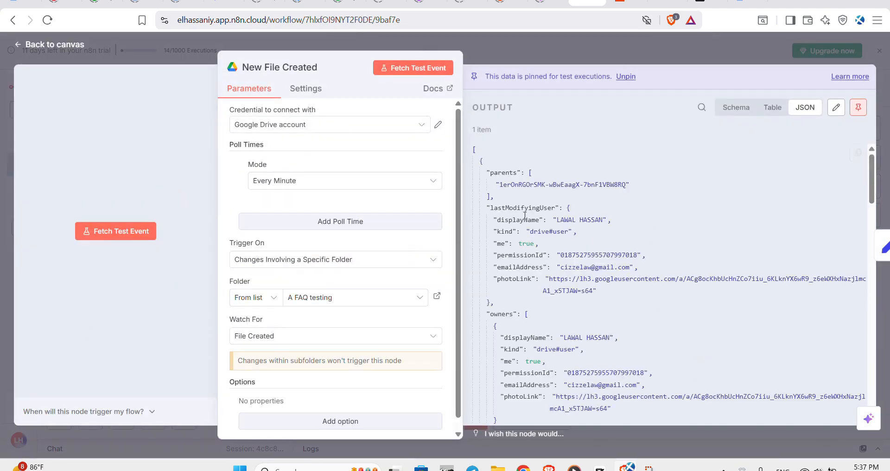
scroll(592, 385, down, 2)
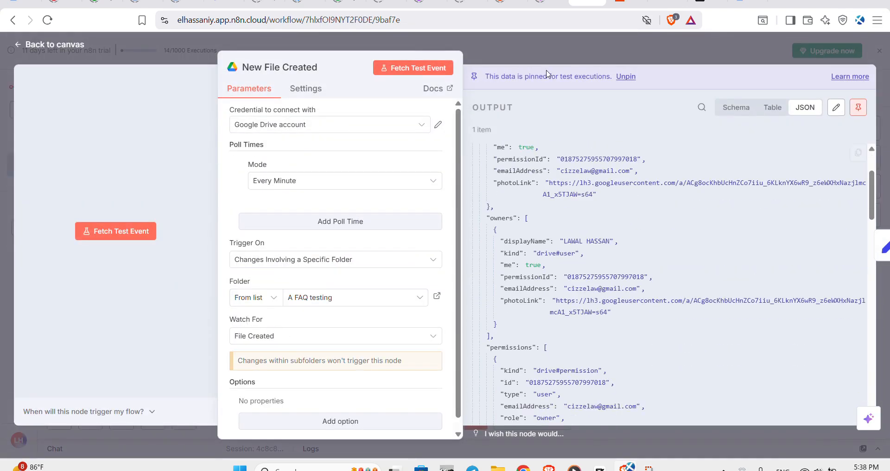
click(589, 51)
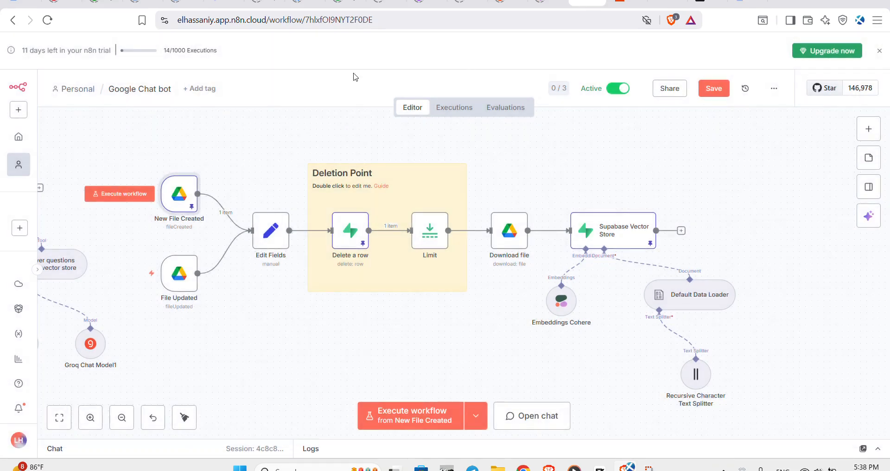
- Check the Edit Fields node, and execute the workflow from the New File Created trigger
double_click(265, 231)
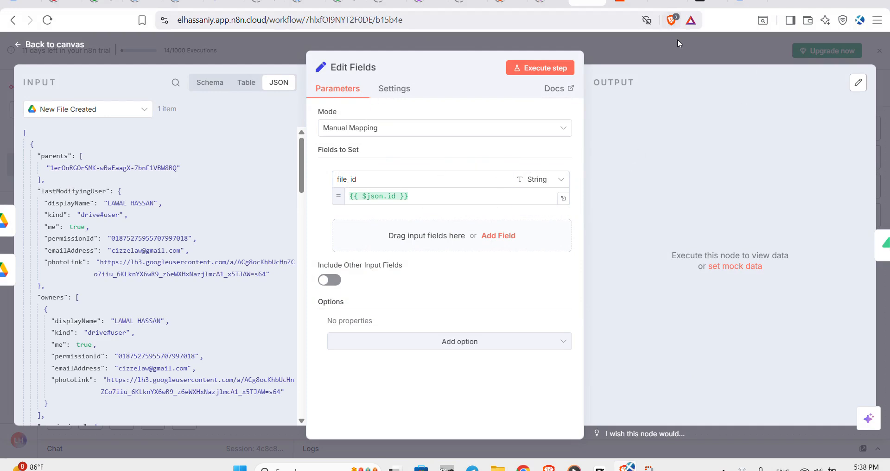
key(Escape)
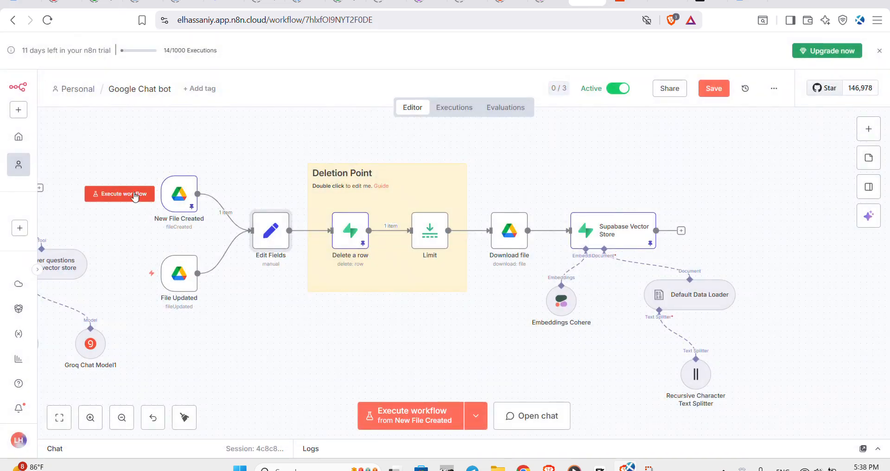
click(122, 193)
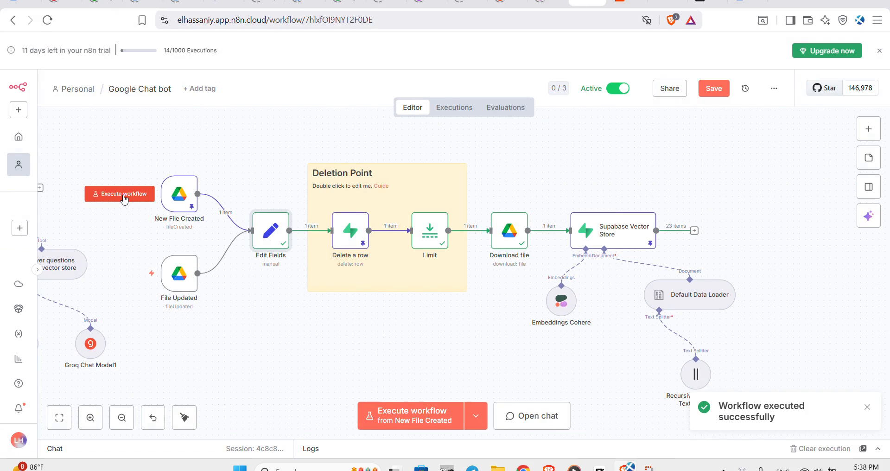
- Examine the Edit Fields node's file_id mapping against the file's id and name in the input JSON, and close the node
double_click(277, 237)
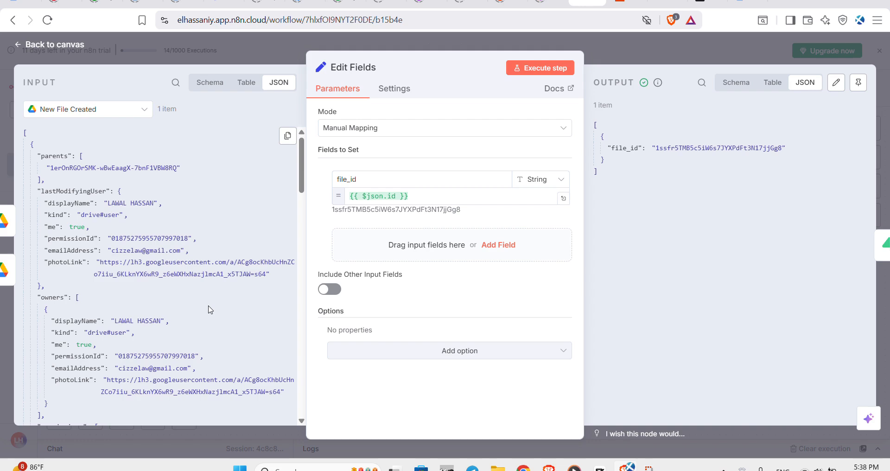
scroll(210, 310, down, 5)
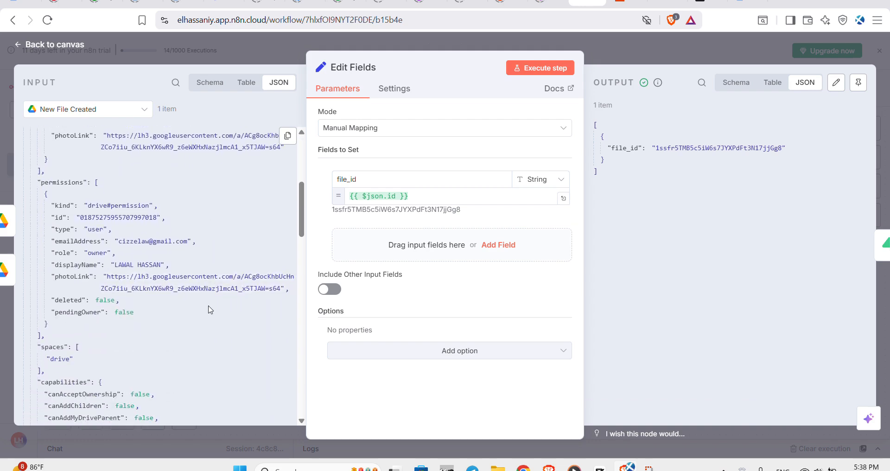
scroll(210, 310, down, 2)
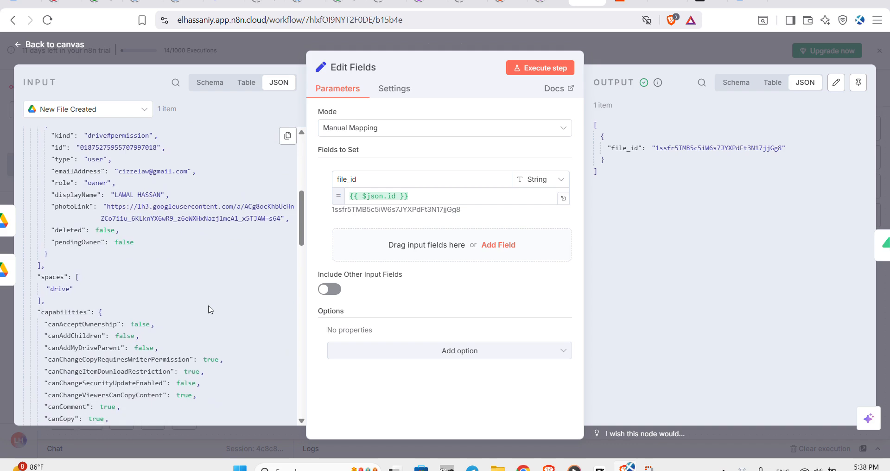
scroll(210, 310, down, 10)
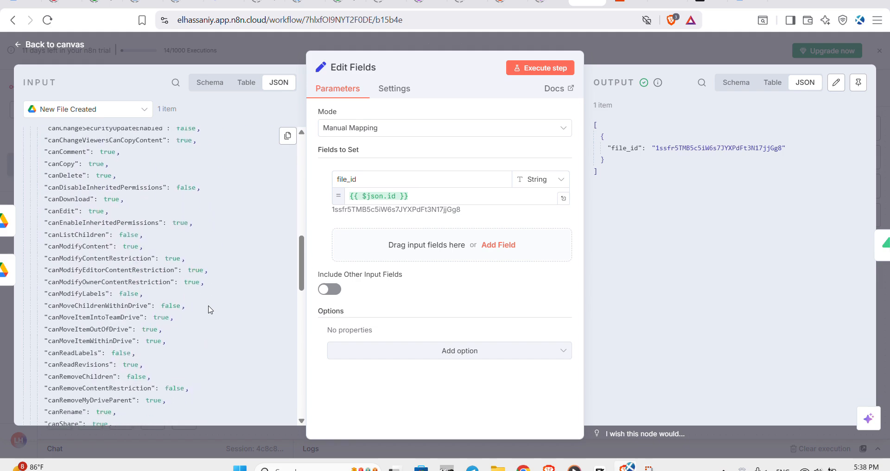
scroll(210, 310, down, 5)
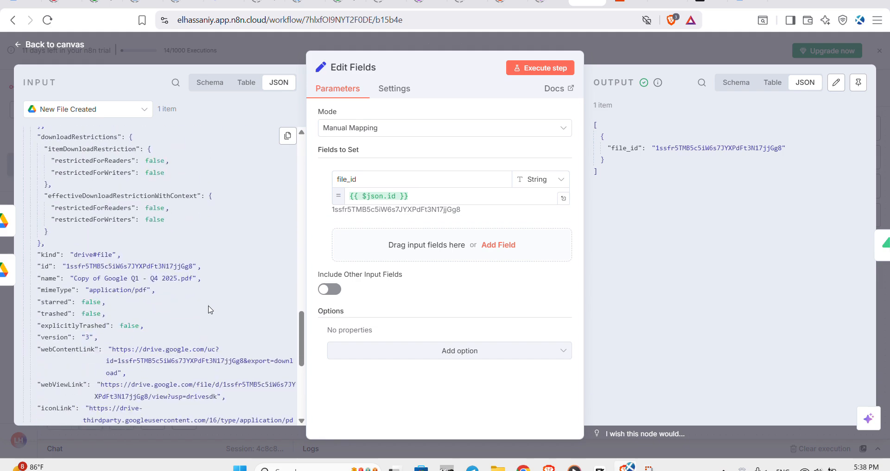
scroll(168, 288, down, 1)
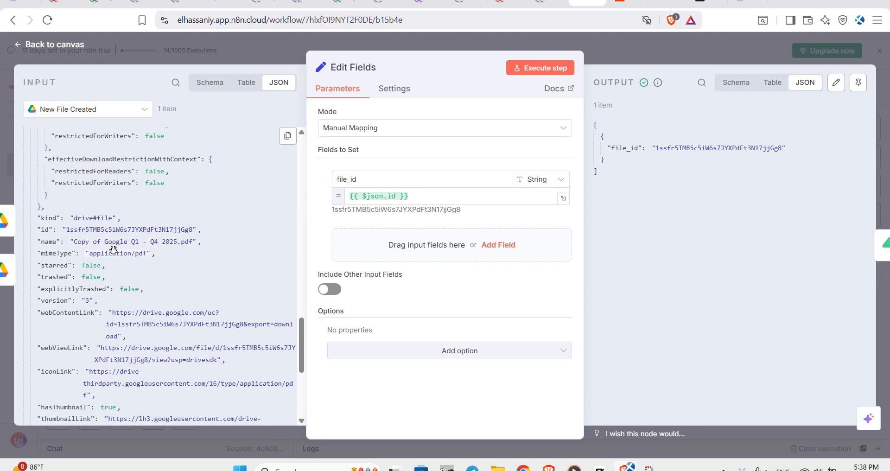
scroll(187, 280, up, 1)
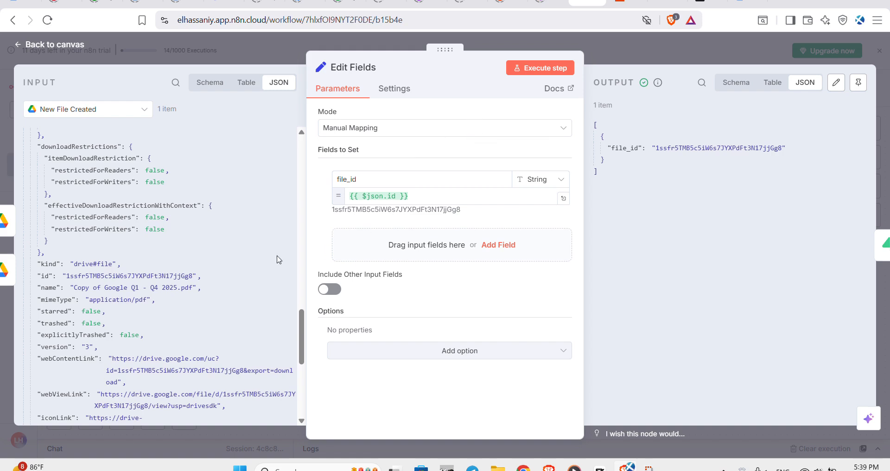
click(707, 48)
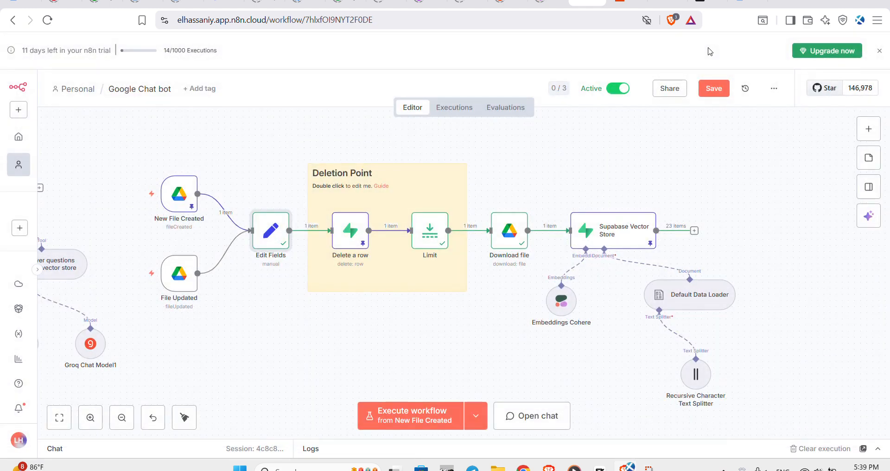
- Examine the Supabase Delete a row node's operation and metadata fileId filter, and return to the canvas
mouse_move(352, 228)
click(349, 230)
double_click(350, 230)
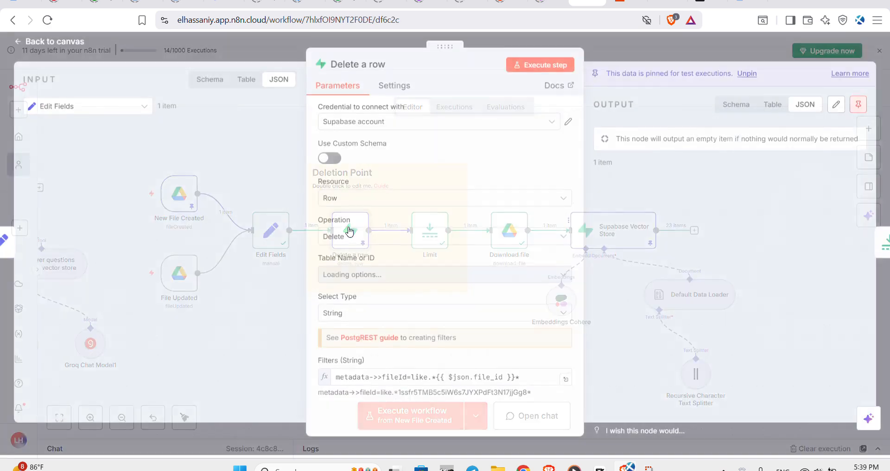
click(733, 51)
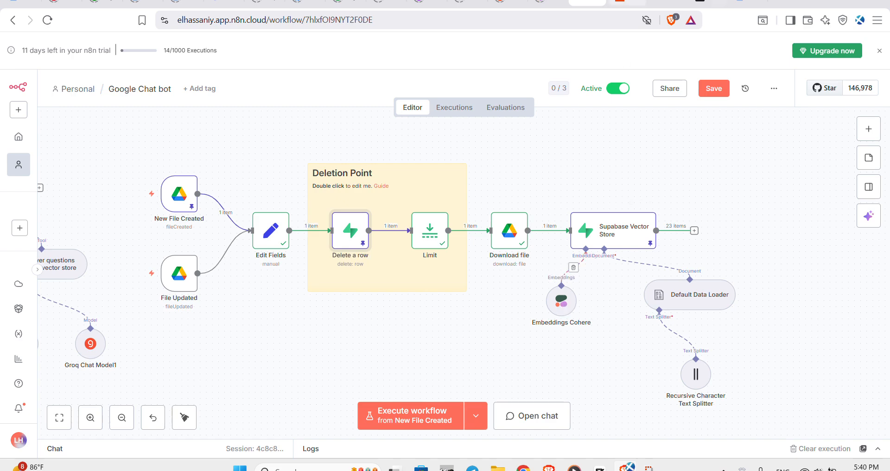
- Switch to Supabase, examine the documents table's content and metadata rows for repeated document chunks, and return to the n8n workflow
click(707, 4)
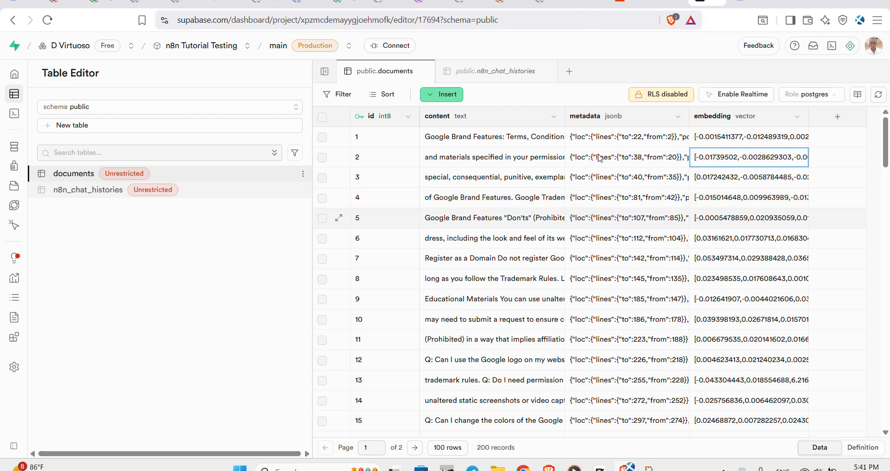
click(587, 3)
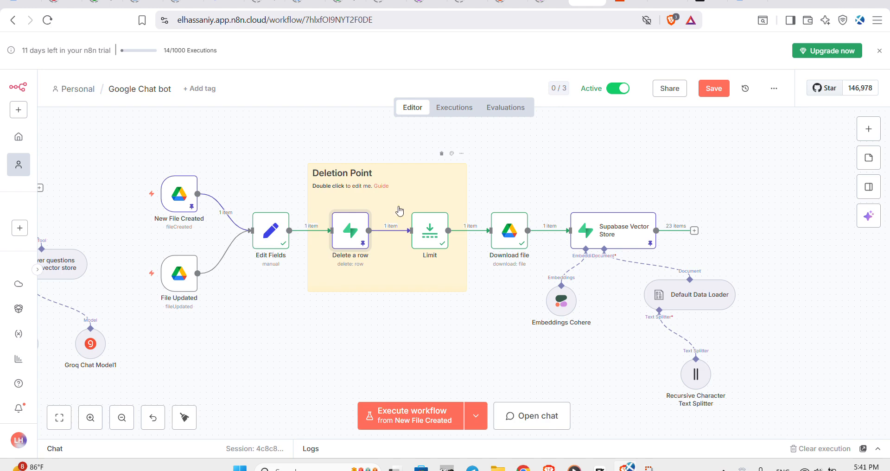
click(711, 2)
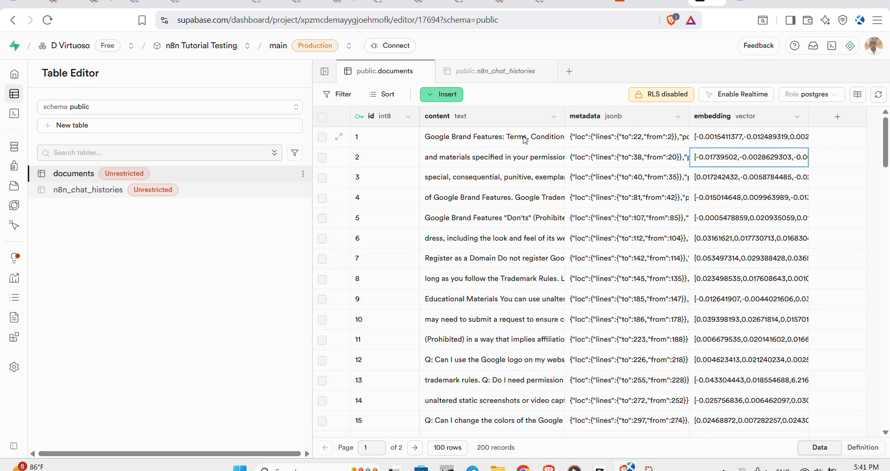
scroll(520, 140, down, 4)
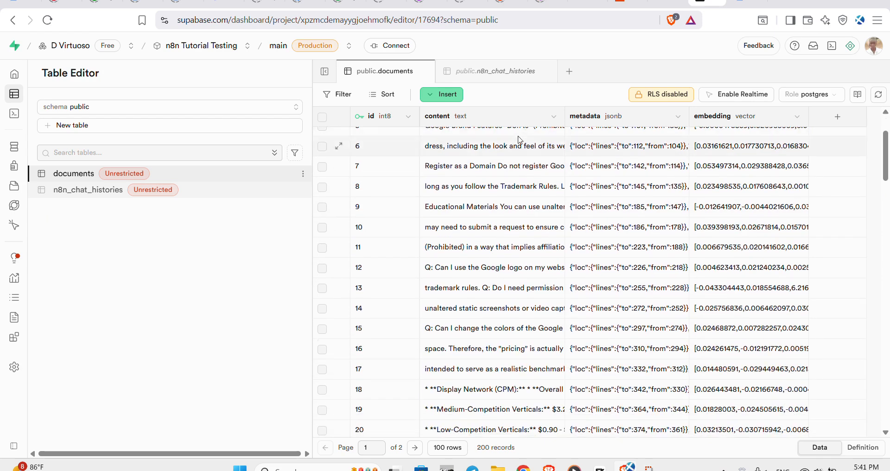
scroll(515, 190, down, 2)
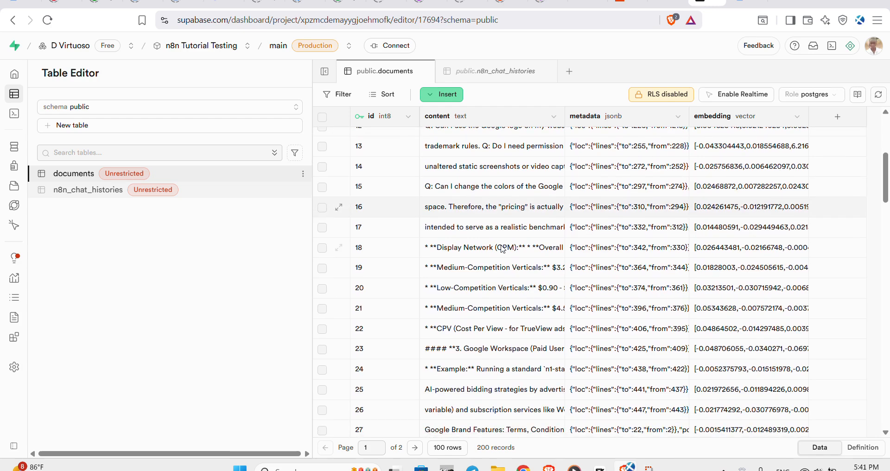
scroll(487, 171, up, 6)
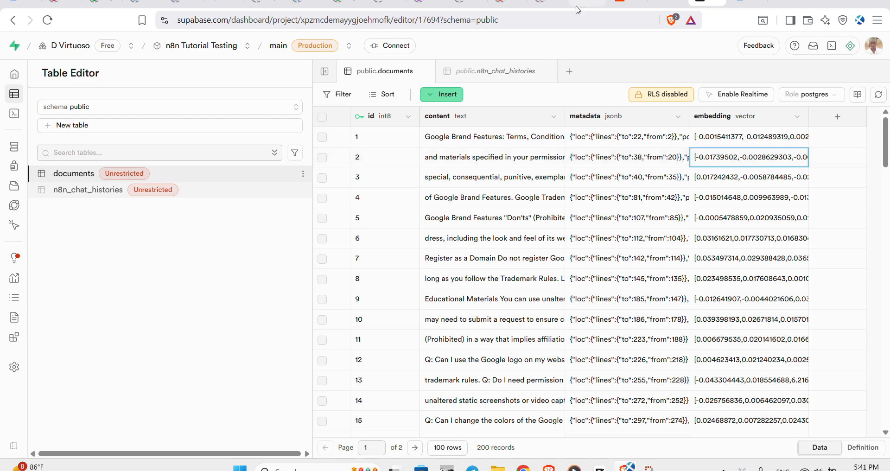
scroll(510, 232, down, 3)
scroll(509, 232, down, 5)
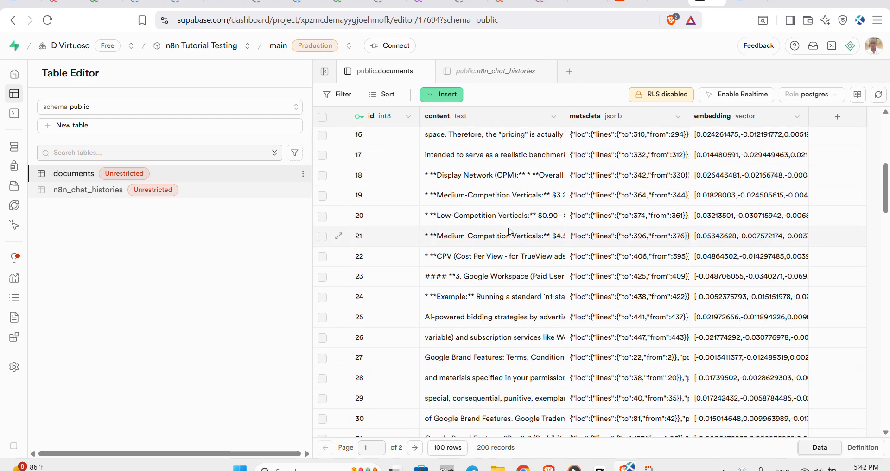
scroll(510, 232, down, 1)
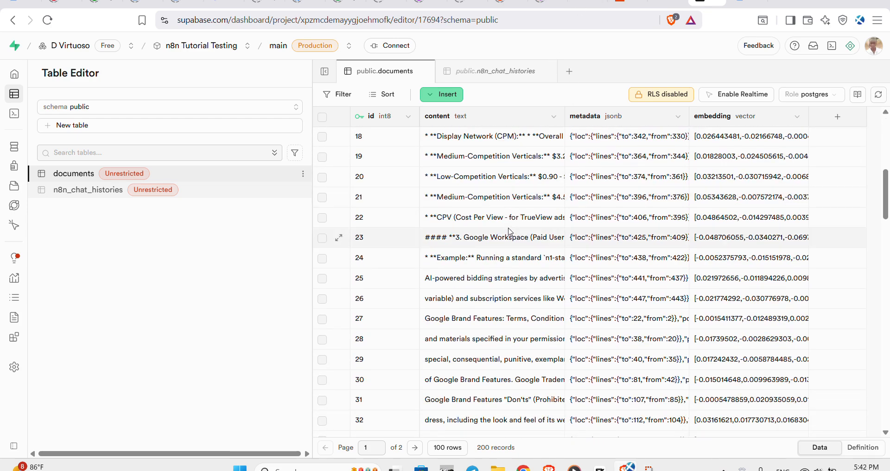
scroll(510, 231, up, 8)
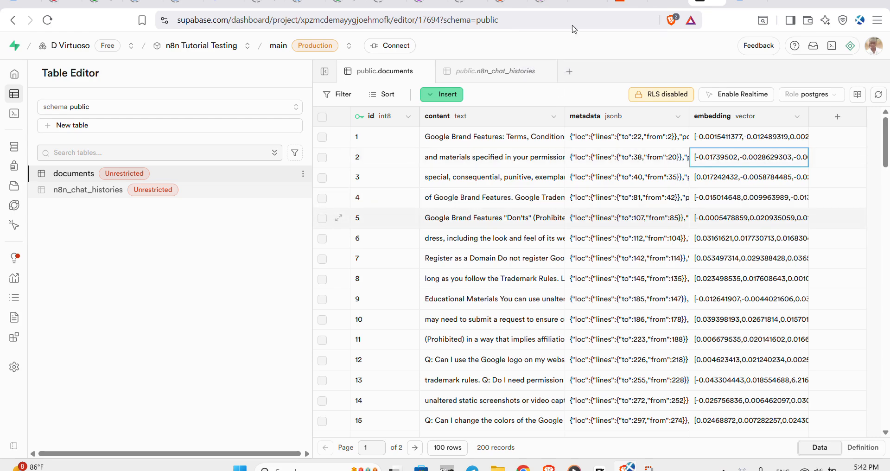
click(587, 3)
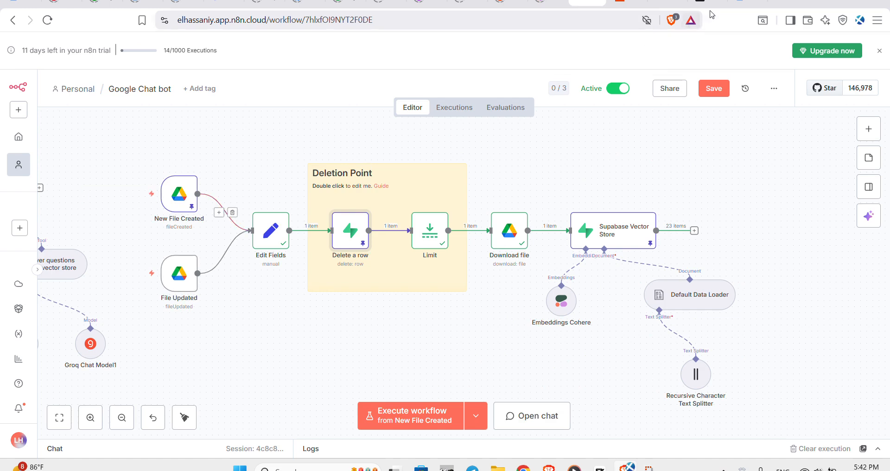
- Compare the files in Google Drive's A FAQ testing folder with the n8n deletion flow and Supabase's documents table
click(739, 3)
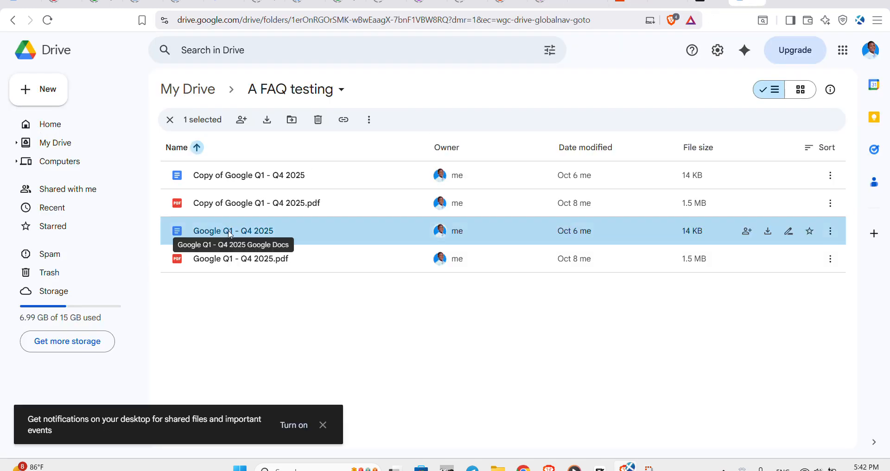
click(587, 2)
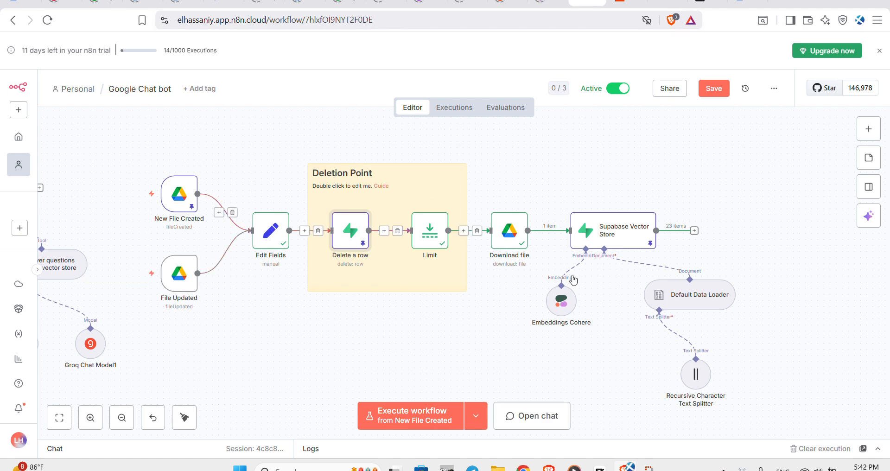
click(724, 3)
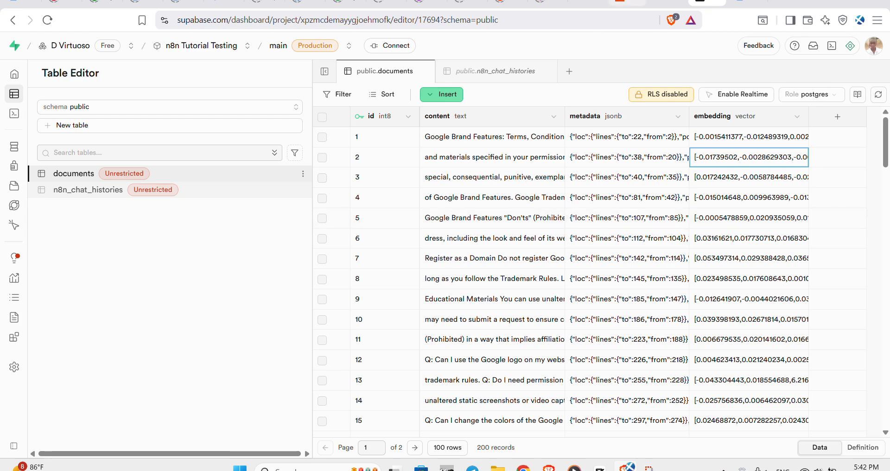
click(592, 1)
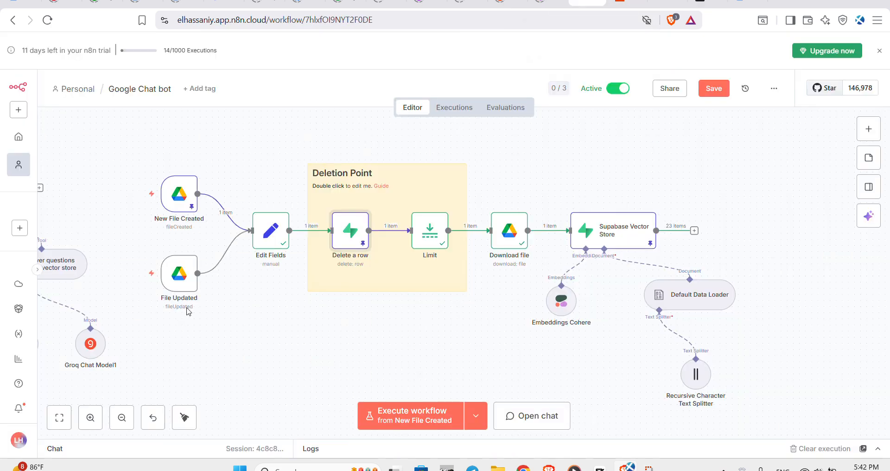
mouse_move(378, 238)
click(707, 3)
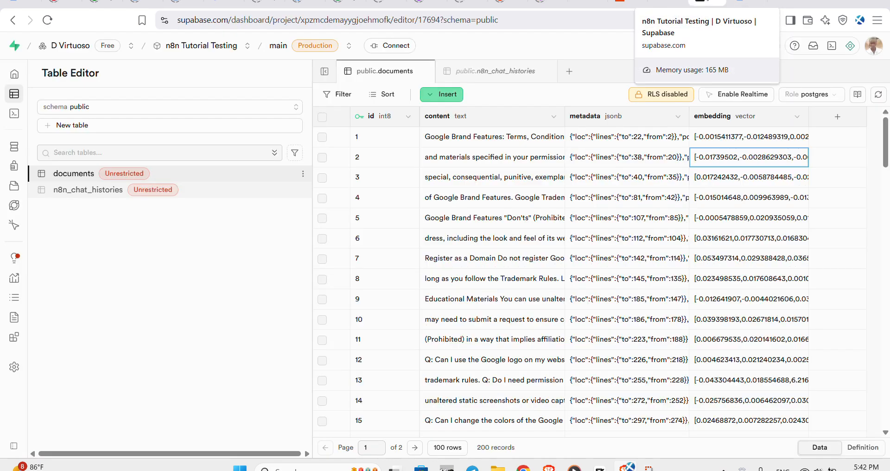
click(598, 6)
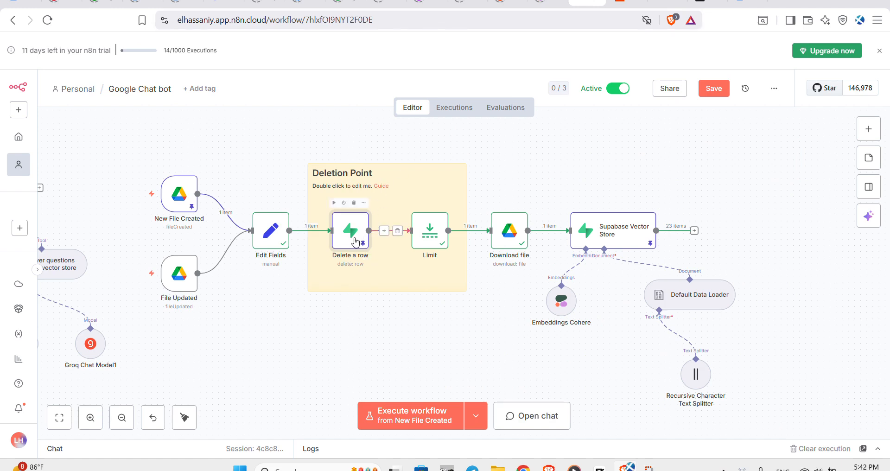
- Switch to Supabase and examine the documents table from the first row through row 100, checking where the same content starts again
click(706, 4)
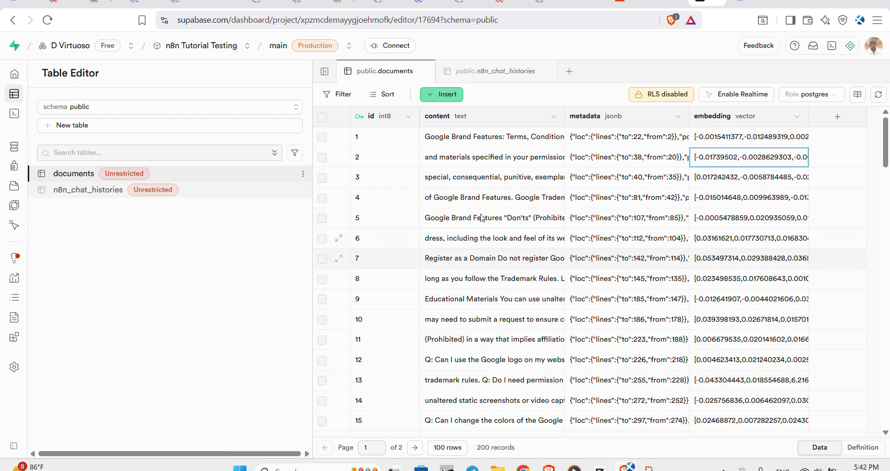
scroll(512, 198, down, 2)
scroll(463, 179, up, 2)
scroll(502, 212, down, 5)
scroll(501, 212, down, 5)
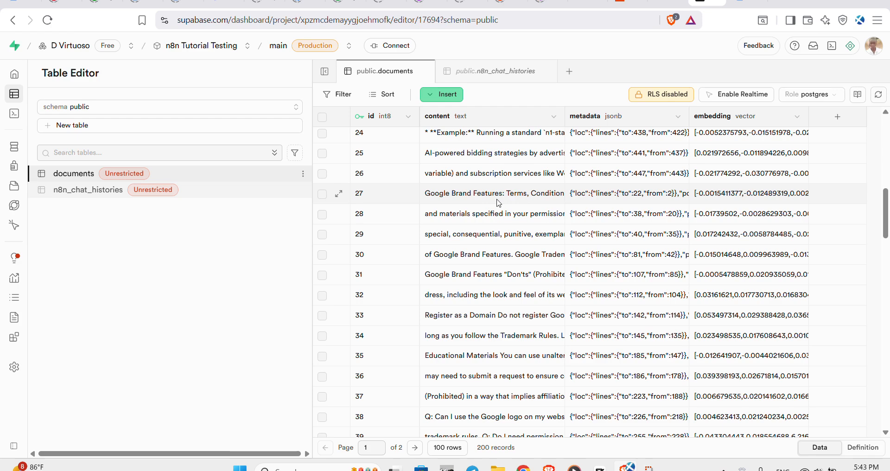
scroll(498, 203, down, 1)
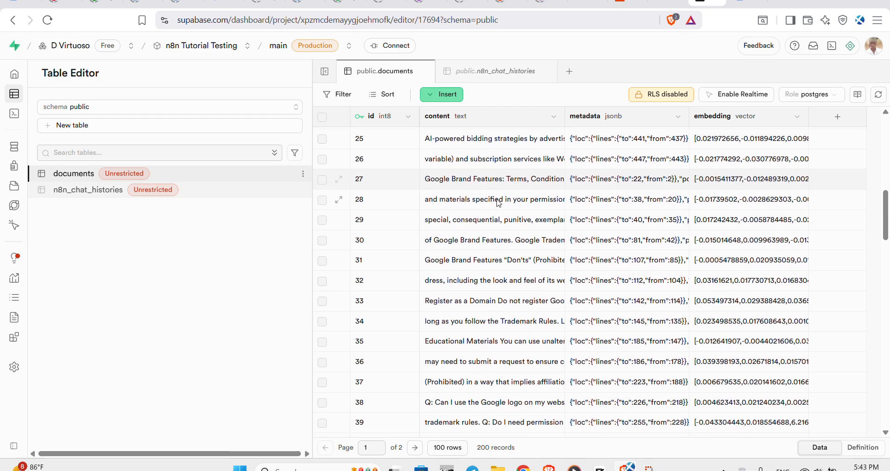
scroll(496, 202, up, 1)
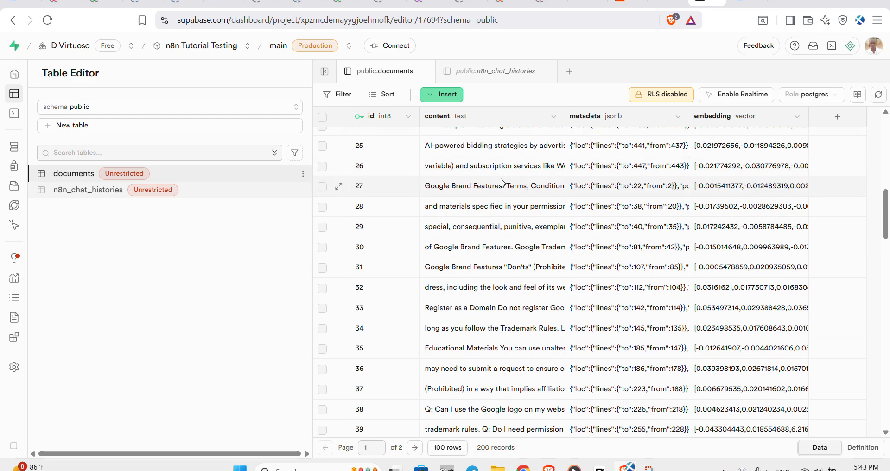
scroll(498, 174, up, 10)
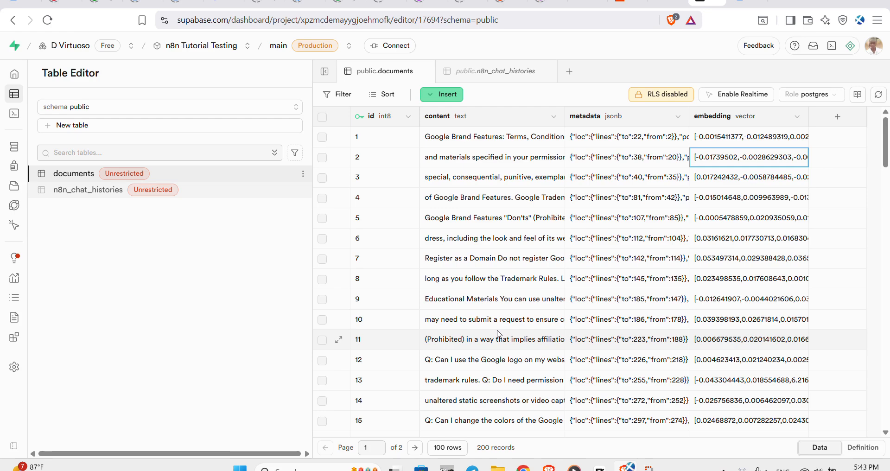
scroll(499, 334, down, 20)
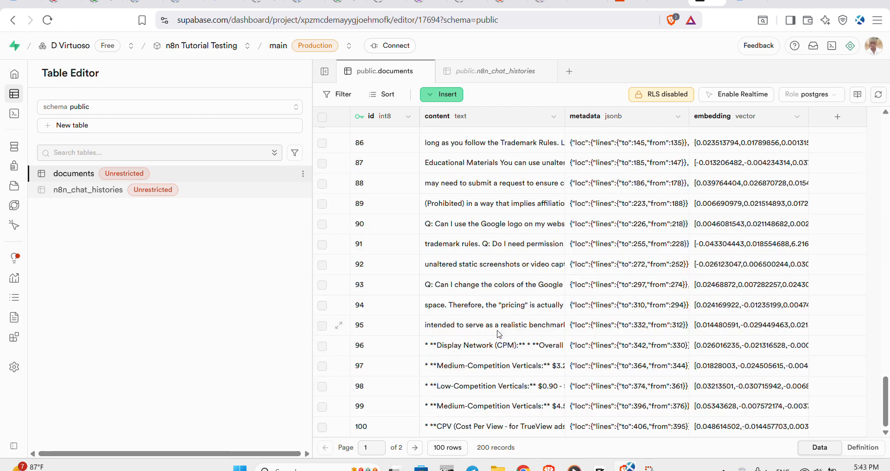
- Return to n8n and check the credential choices in the Delete a row node, keeping Supabase account selected
click(588, 3)
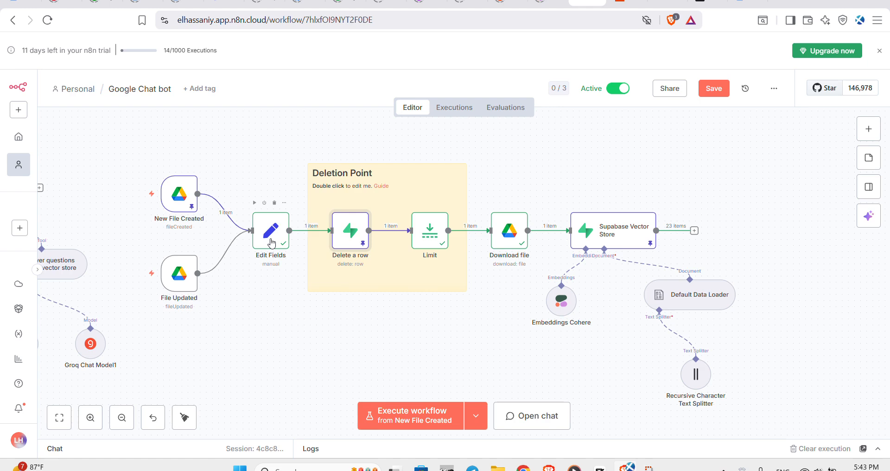
double_click(355, 231)
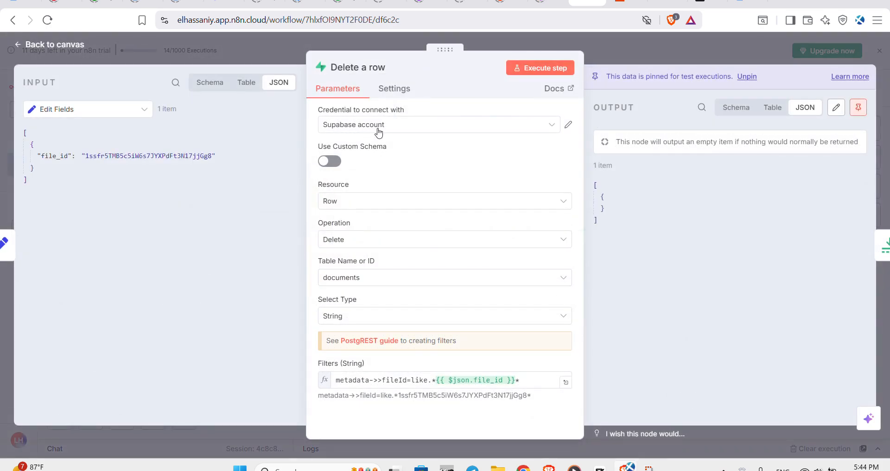
click(421, 128)
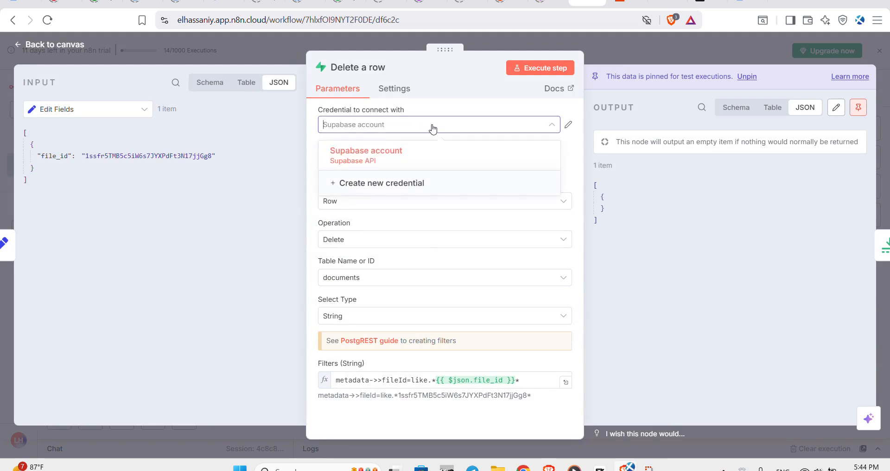
click(428, 130)
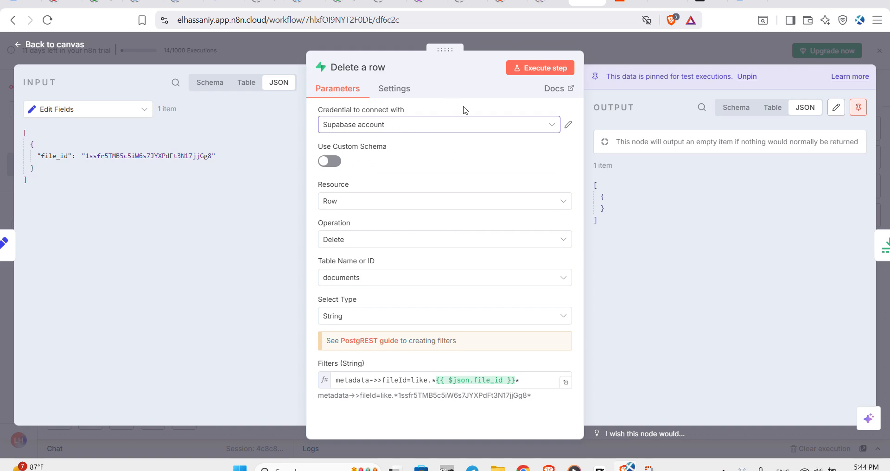
- Switch to Supabase, view the project overview, account options and projects list, and open the n8n Tutorial Testing project
click(699, 3)
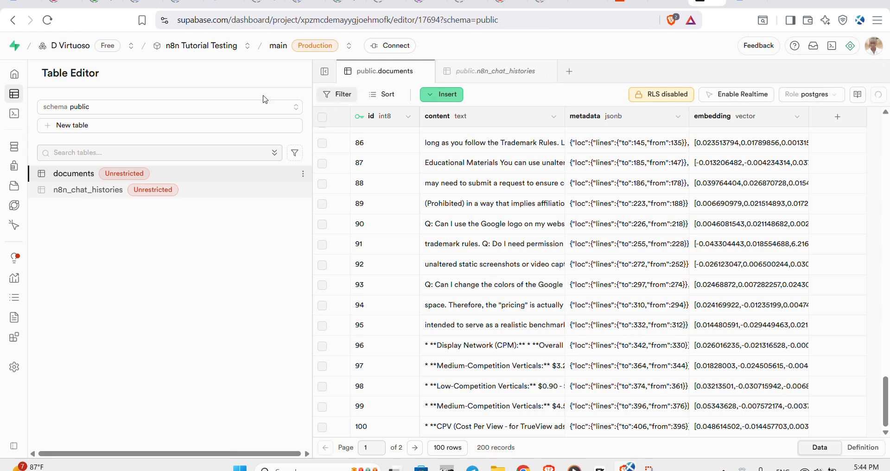
click(21, 75)
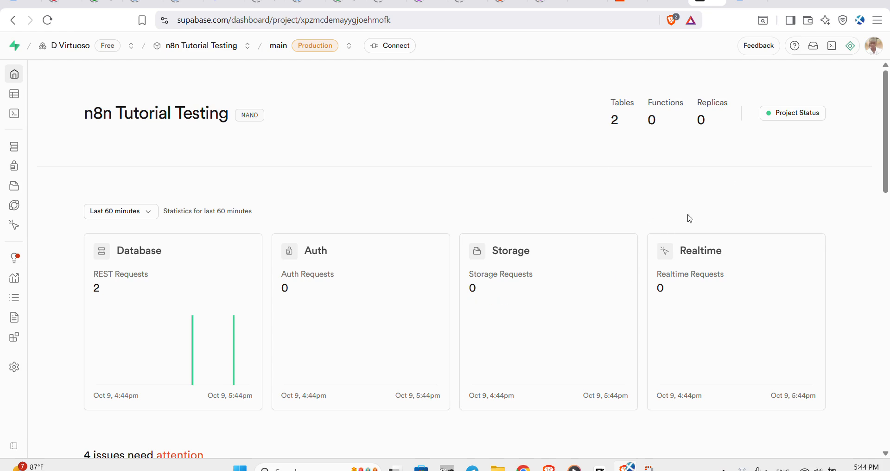
click(874, 46)
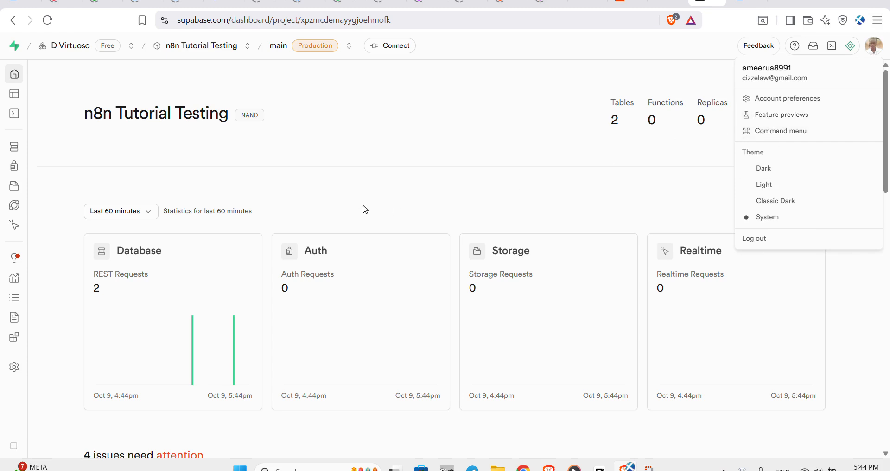
click(140, 119)
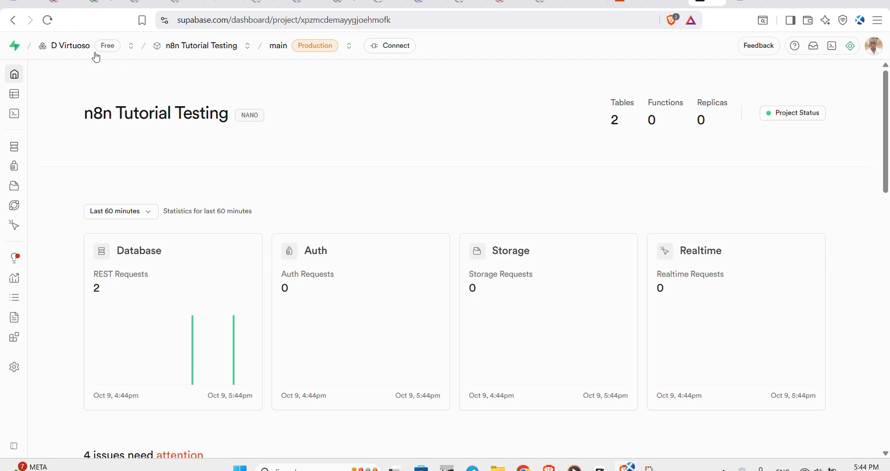
click(13, 50)
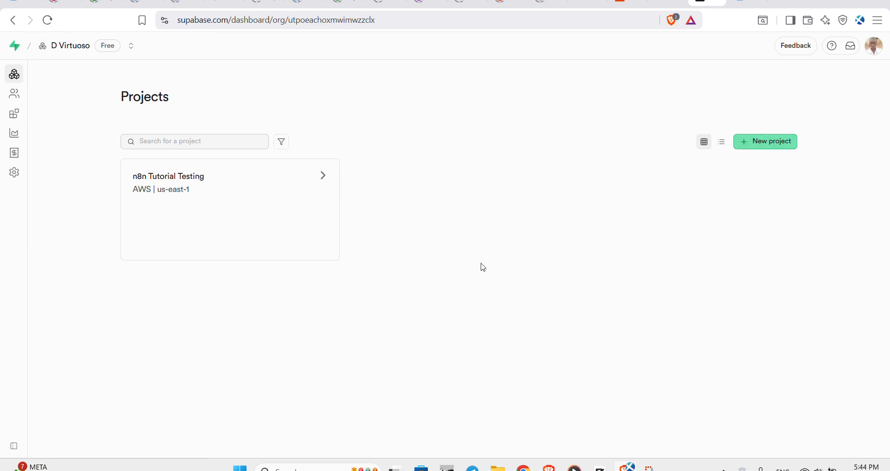
click(224, 191)
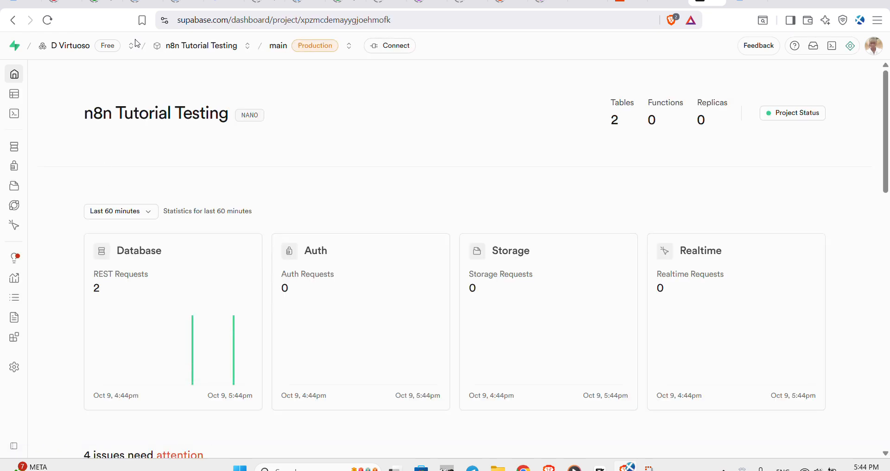
- View the n8n Tutorial Testing project's documents table and open the general project settings
click(13, 101)
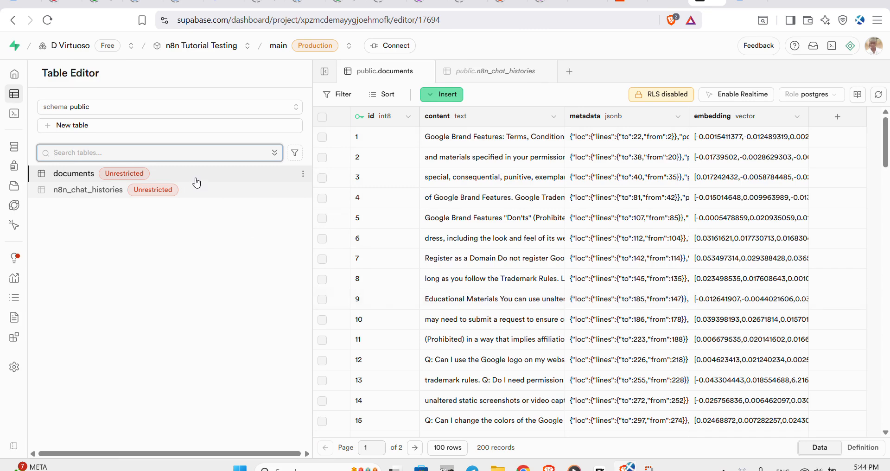
mouse_move(8, 102)
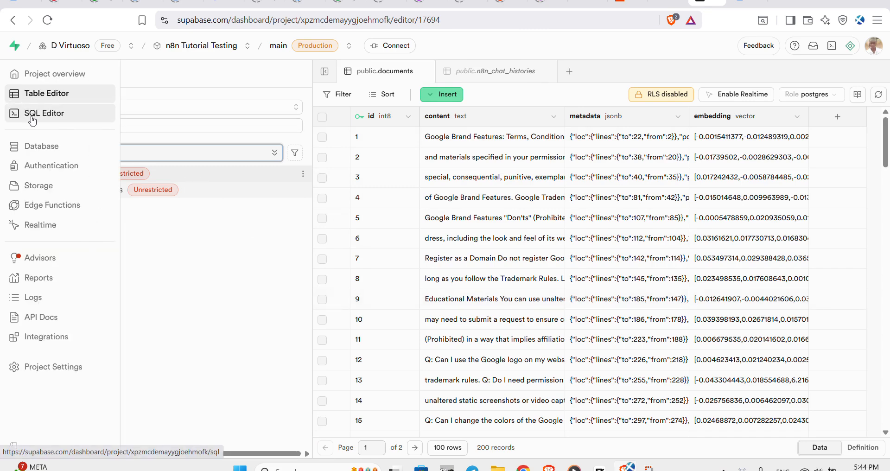
click(42, 369)
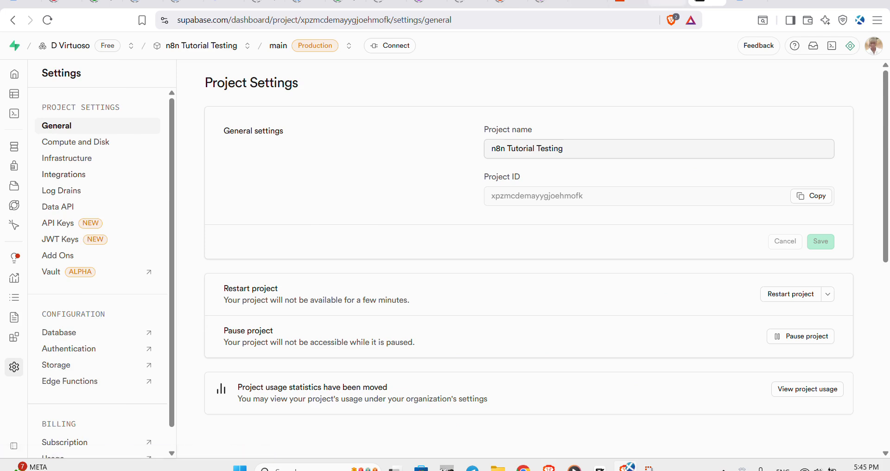
- Open the Supabase account credential in n8n, and switch to Supabase to view the project URL in the Data API settings
click(585, 1)
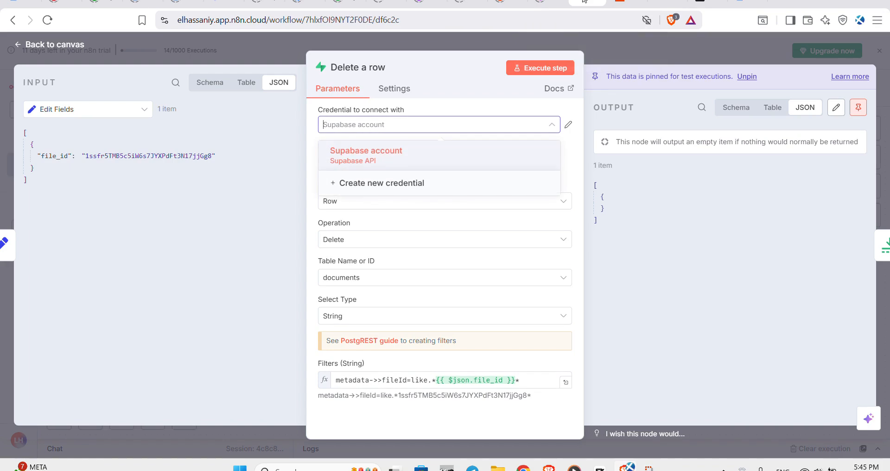
click(569, 124)
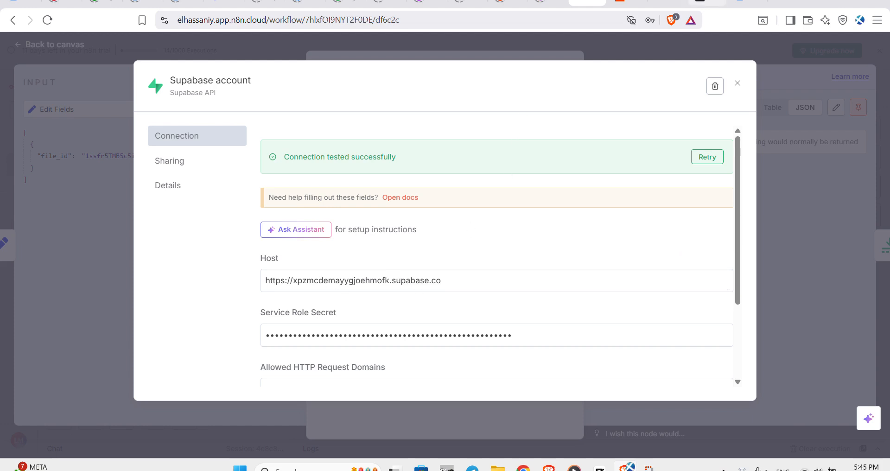
click(707, 2)
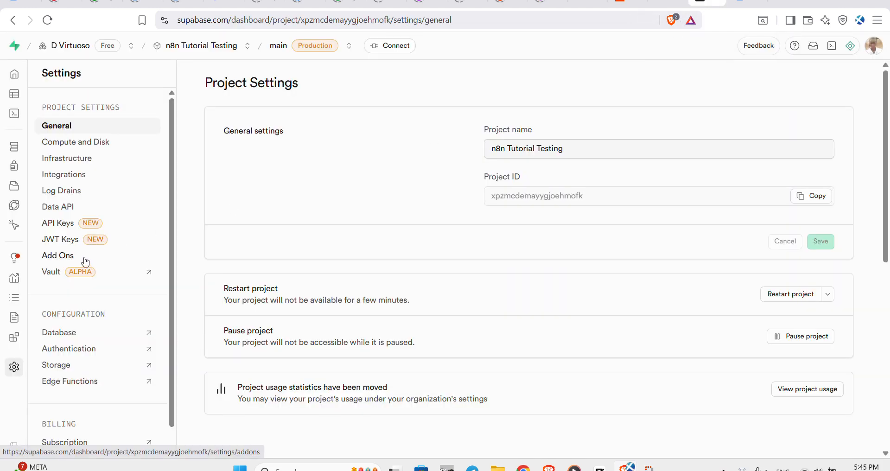
click(67, 208)
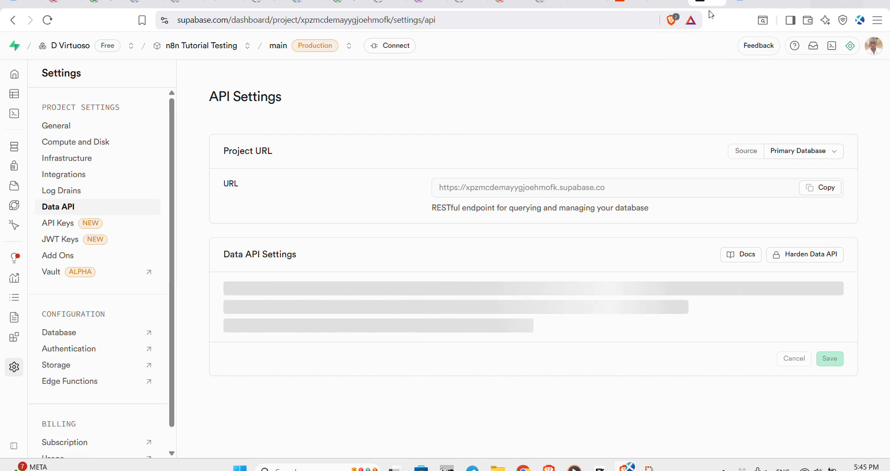
- View the project's legacy API keys in Supabase, and return to n8n to review the credential's Service Role Secret field and close it
click(69, 225)
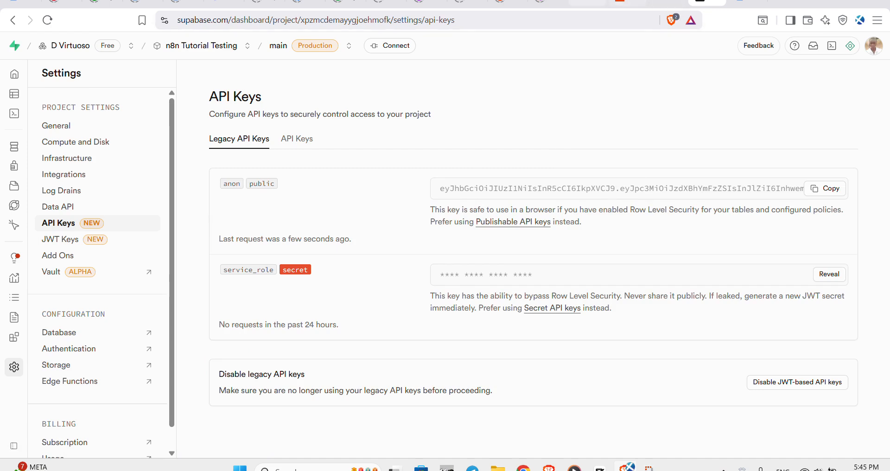
click(587, 3)
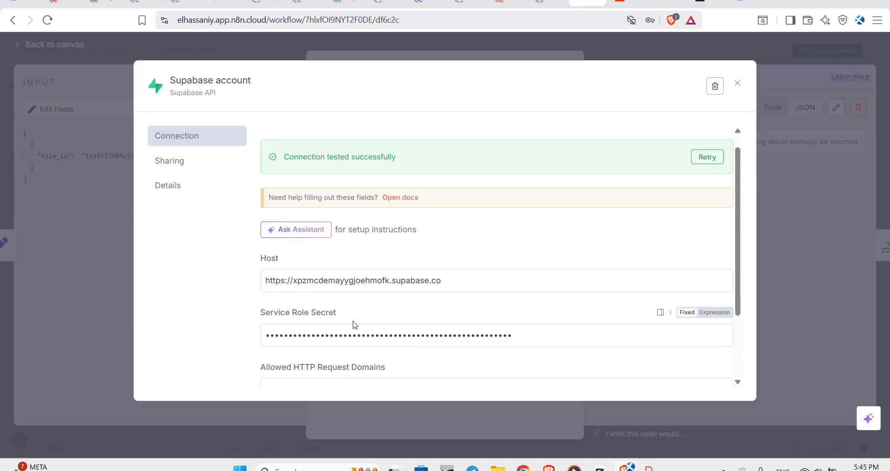
scroll(447, 273, down, 3)
scroll(616, 264, up, 3)
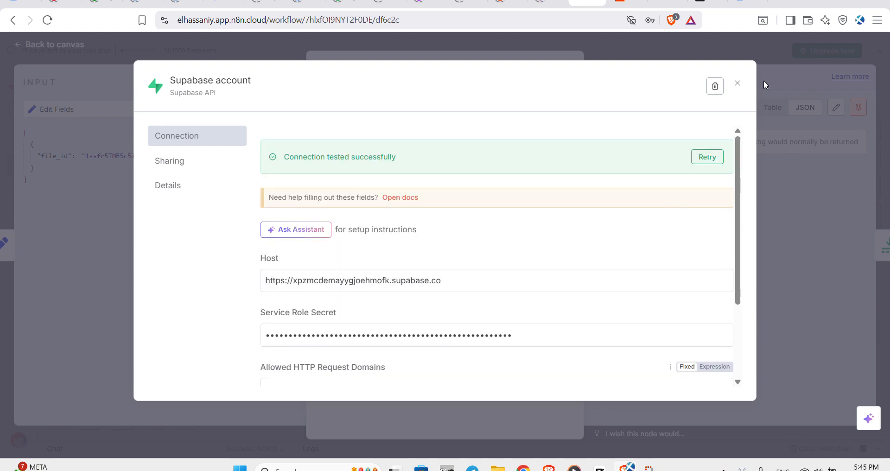
click(738, 84)
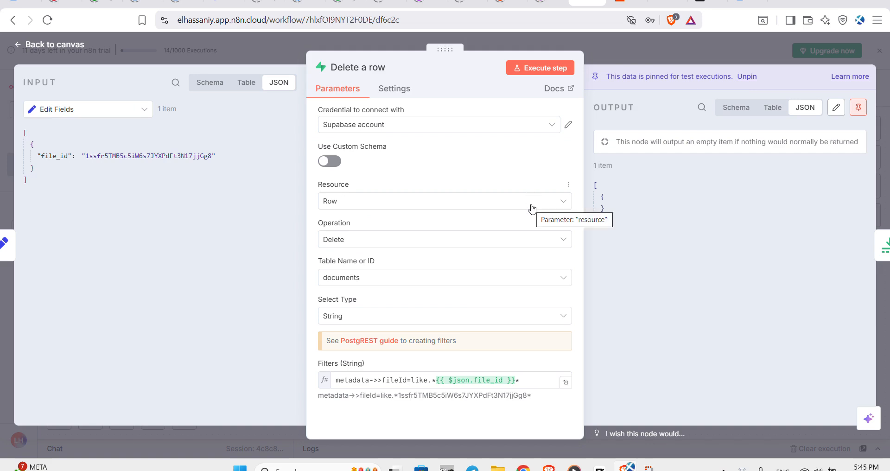
- Check the Resource and Operation choices in the Delete a row node, keeping Row and Delete
click(516, 209)
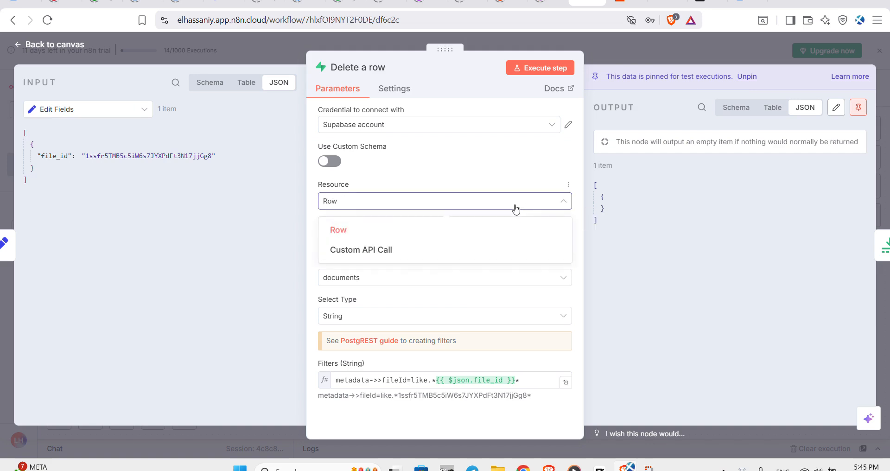
click(514, 207)
click(465, 244)
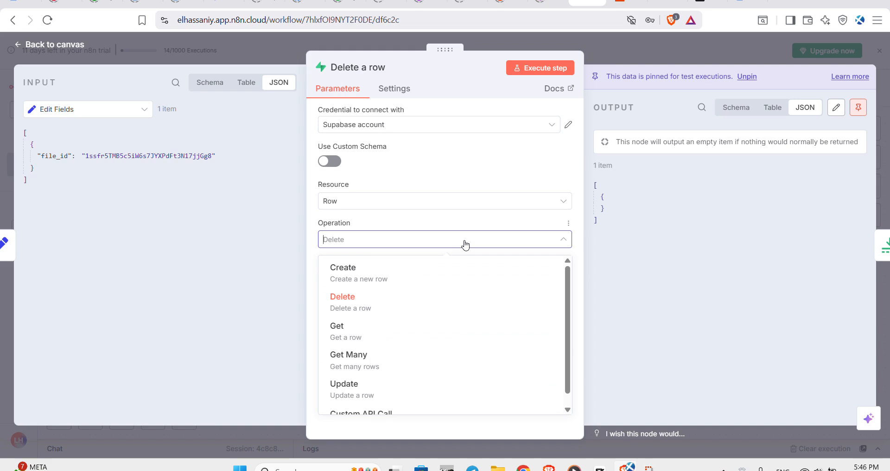
click(465, 244)
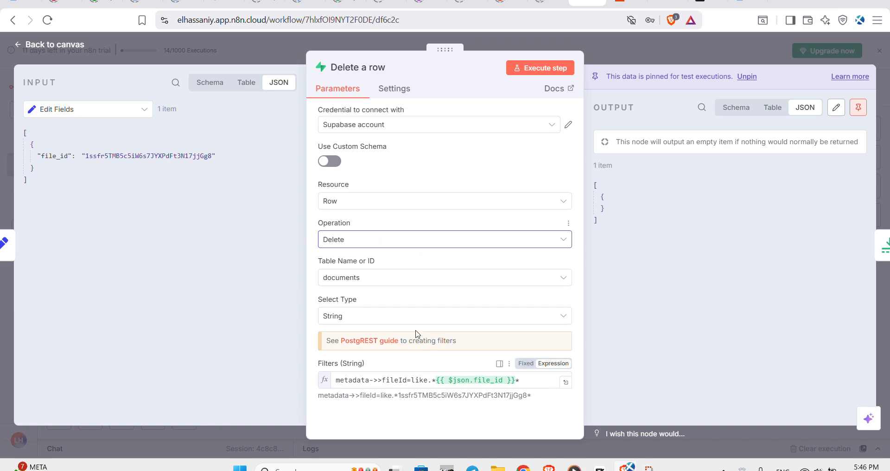
- Check the available tables for the Delete a row node's Table Name or ID, keeping documents
click(412, 282)
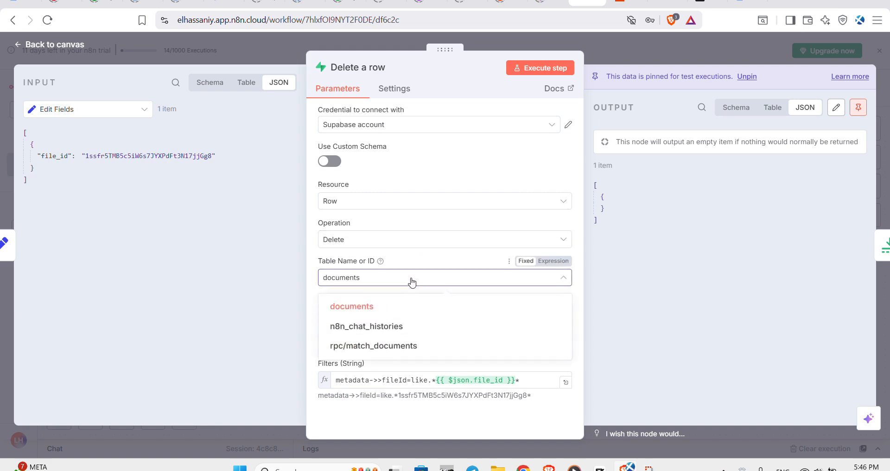
click(412, 282)
click(412, 282)
click(412, 282)
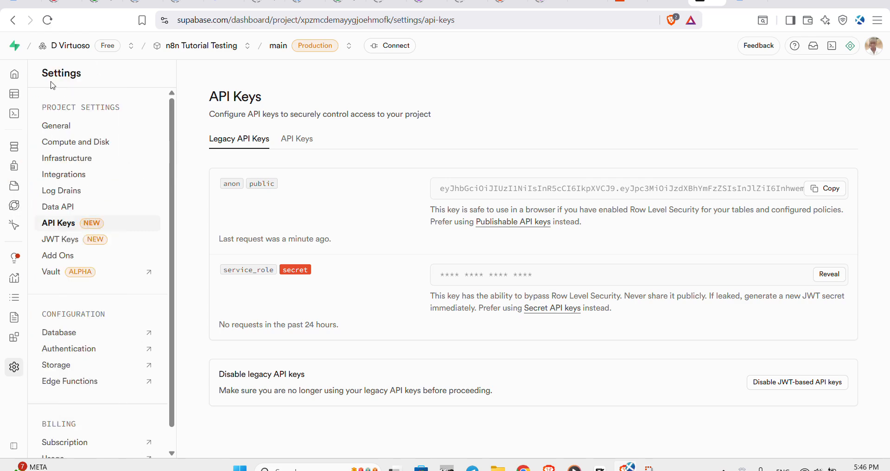
- View the project's tables in Supabase and compare them with the node's table choices in n8n, keeping documents
click(13, 94)
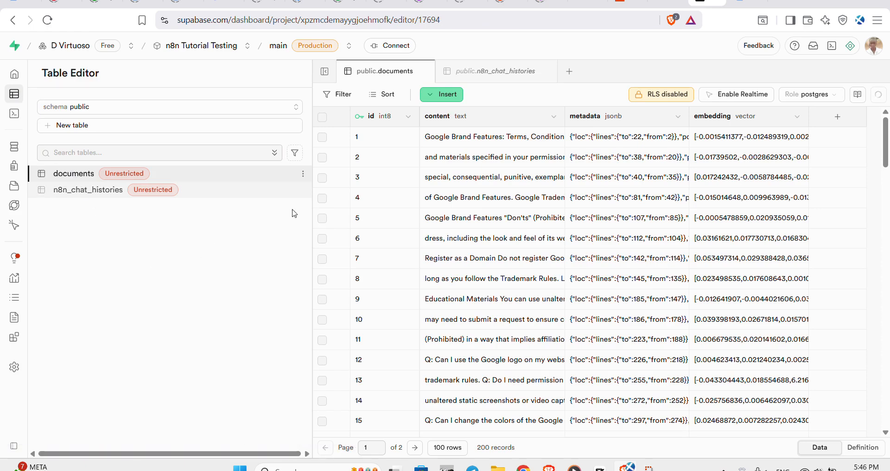
mouse_move(152, 189)
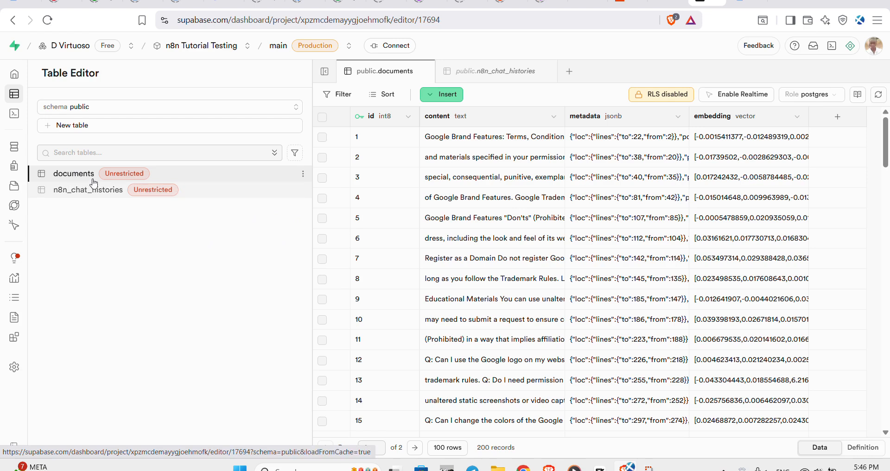
click(580, 2)
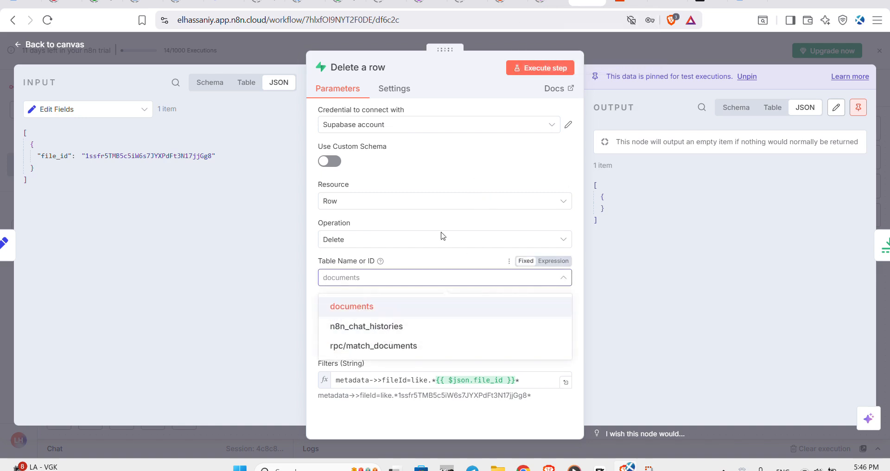
click(704, 3)
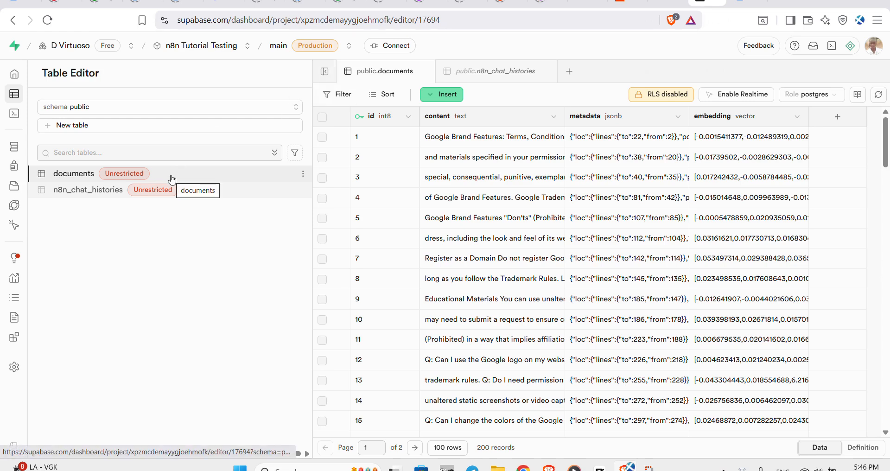
mouse_move(114, 173)
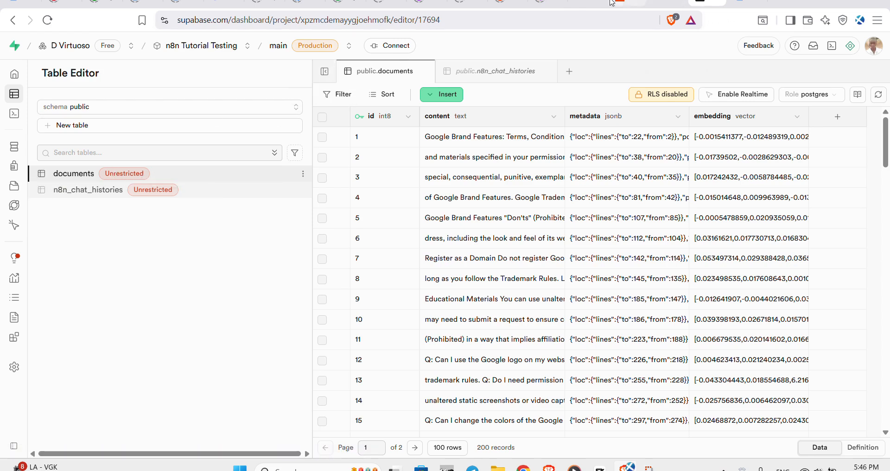
click(580, 5)
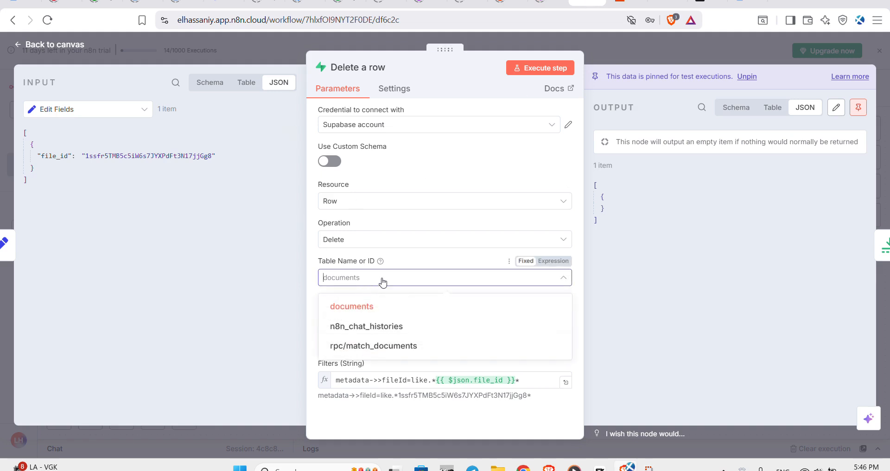
click(456, 262)
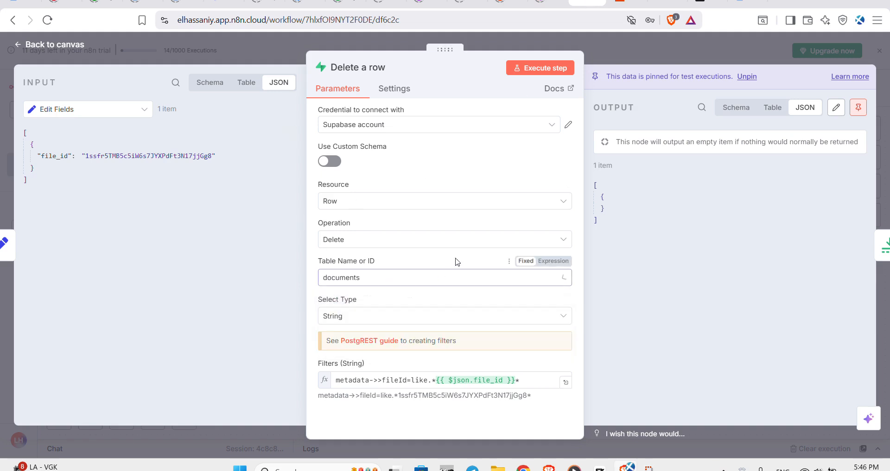
- Check the Select Type choices in the Delete a row node, keeping String
click(421, 317)
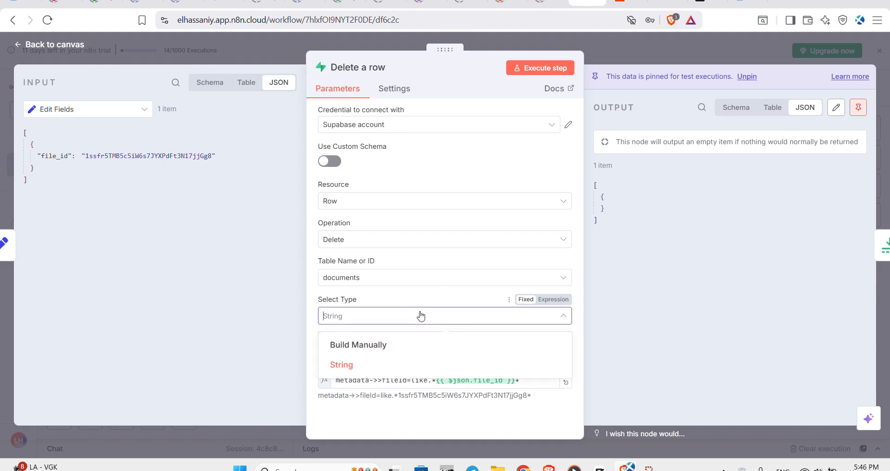
click(421, 316)
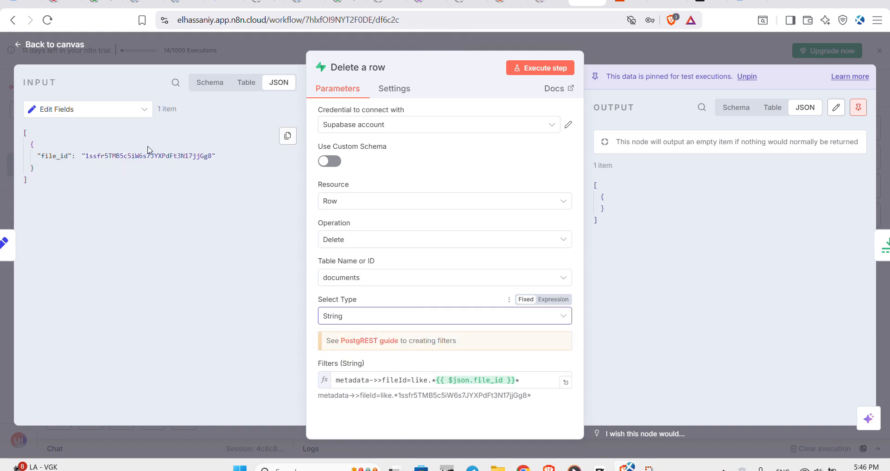
click(452, 319)
click(452, 319)
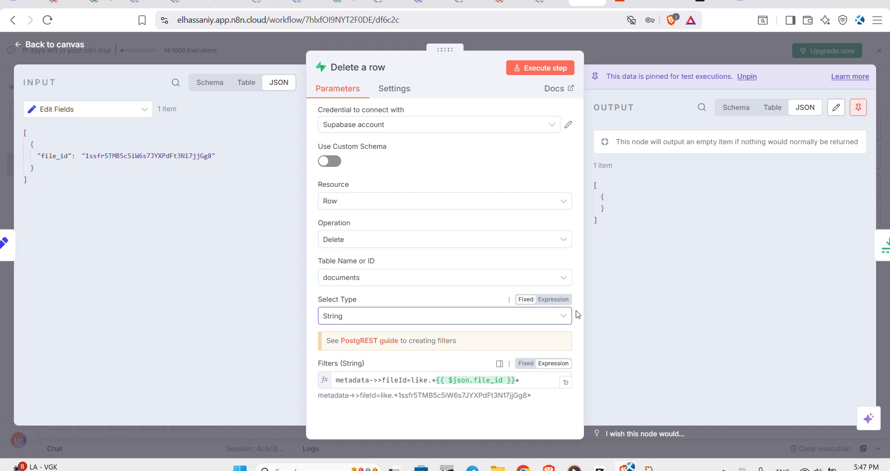
- Close and reopen the Delete a row node, review its Always Output Data setting, and return to the canvas
click(706, 42)
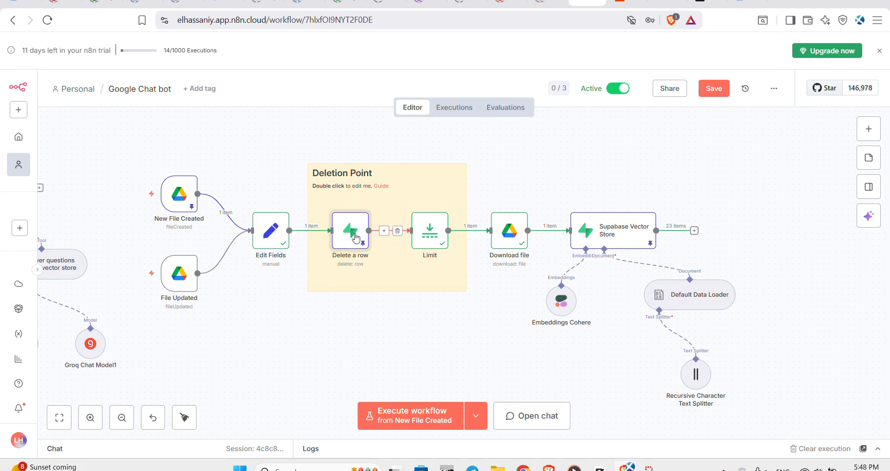
double_click(349, 235)
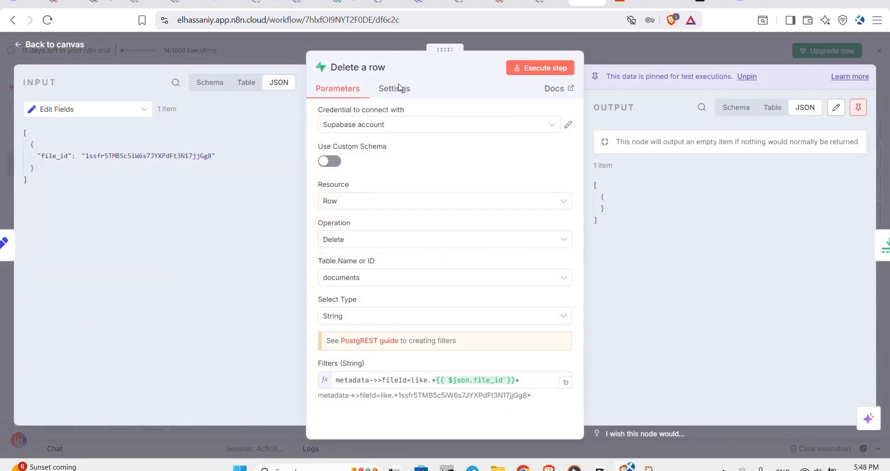
click(399, 89)
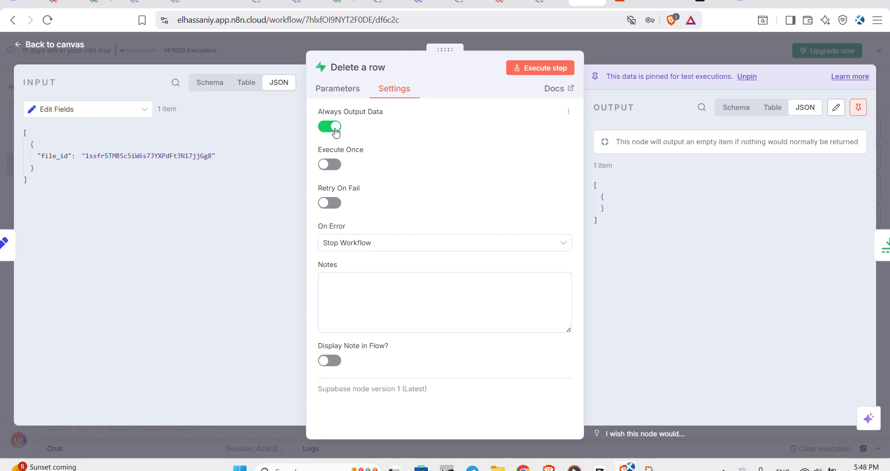
click(653, 44)
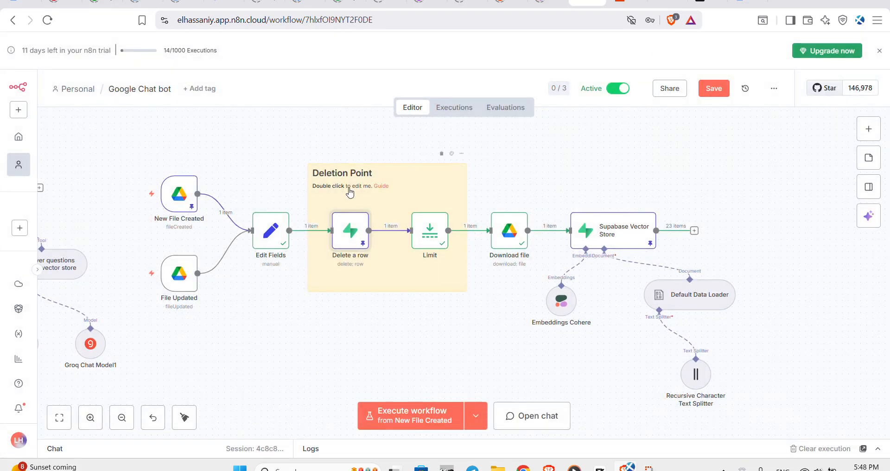
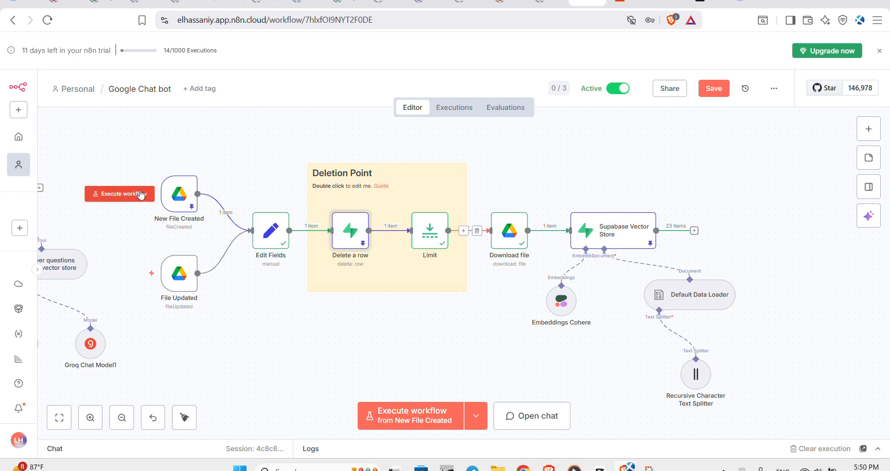
- Review the Download file node's file ID expression, PDF conversion options and output, and return to the canvas
double_click(513, 232)
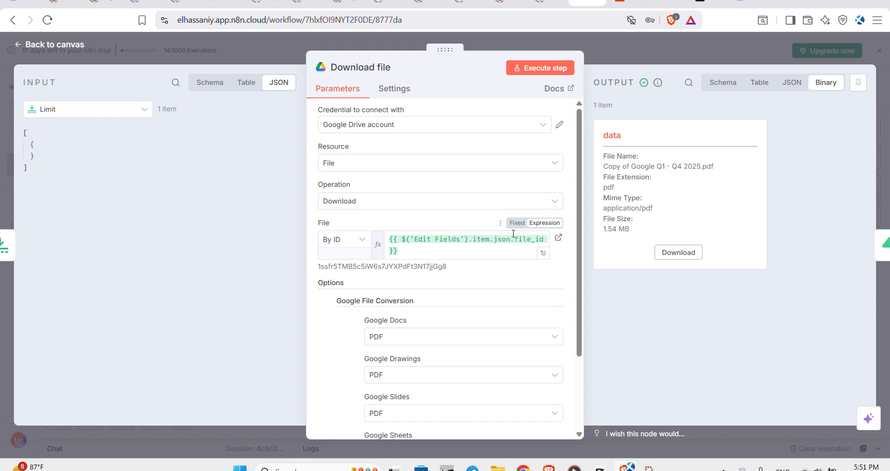
click(655, 47)
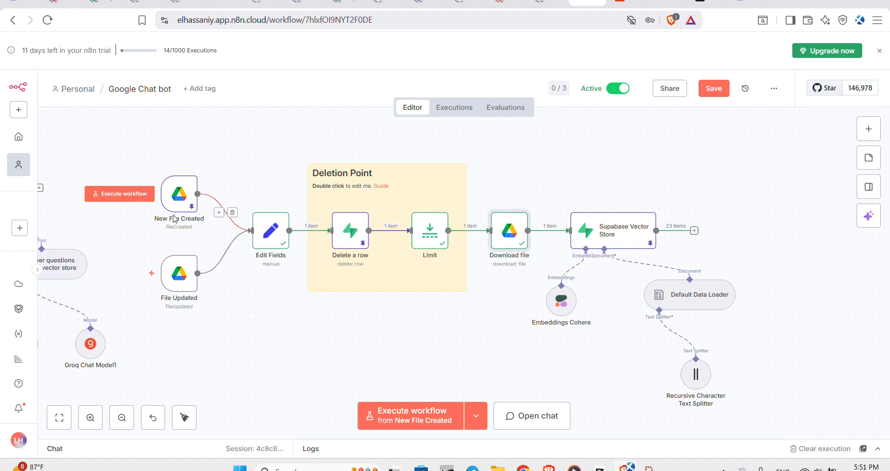
double_click(511, 231)
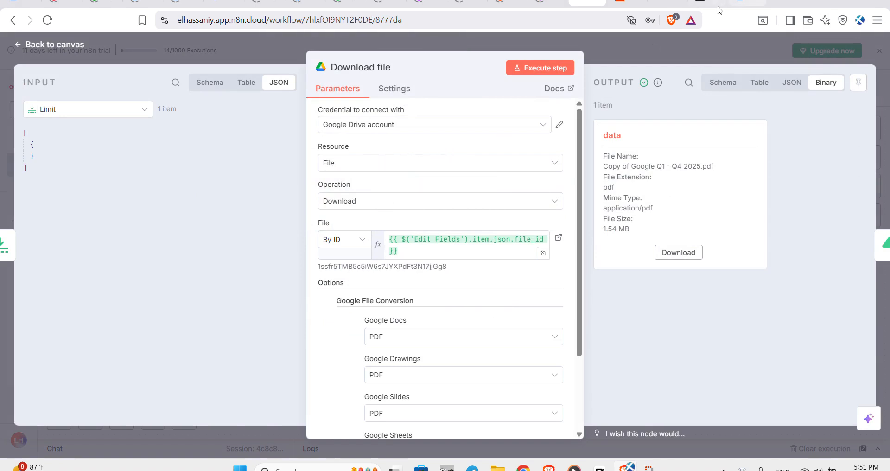
click(700, 34)
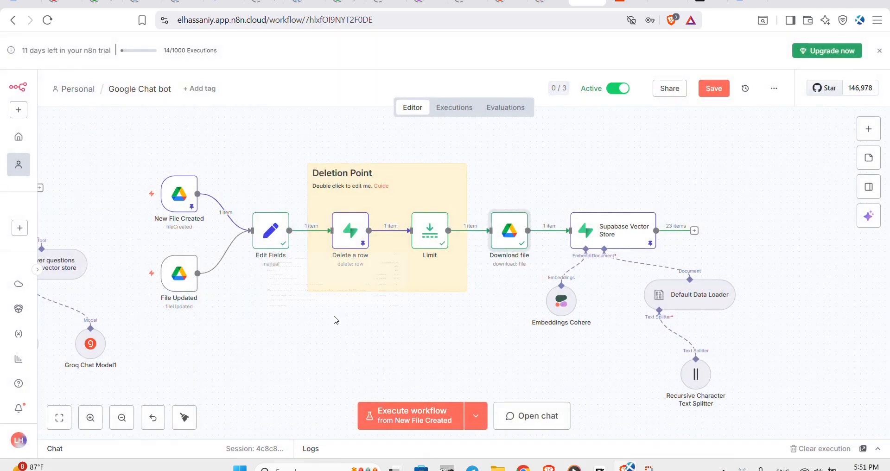
- Search the node library for drive, view the available Google Drive file actions, and return to the canvas
right_click(334, 318)
click(274, 366)
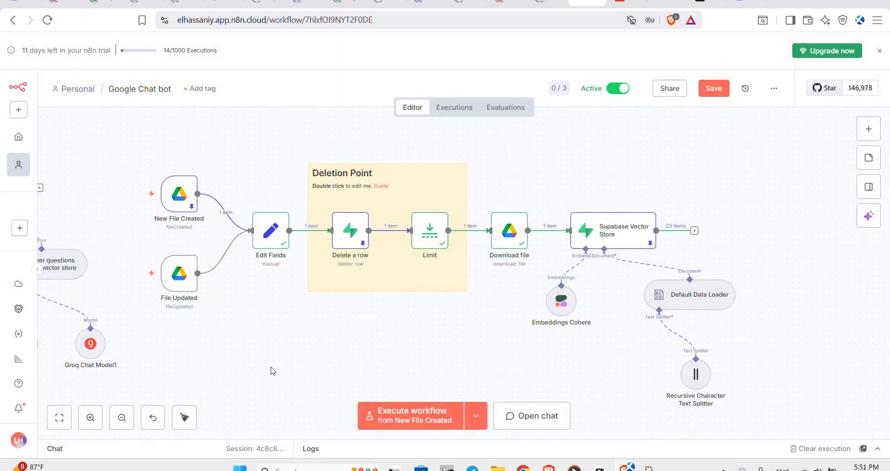
right_click(272, 369)
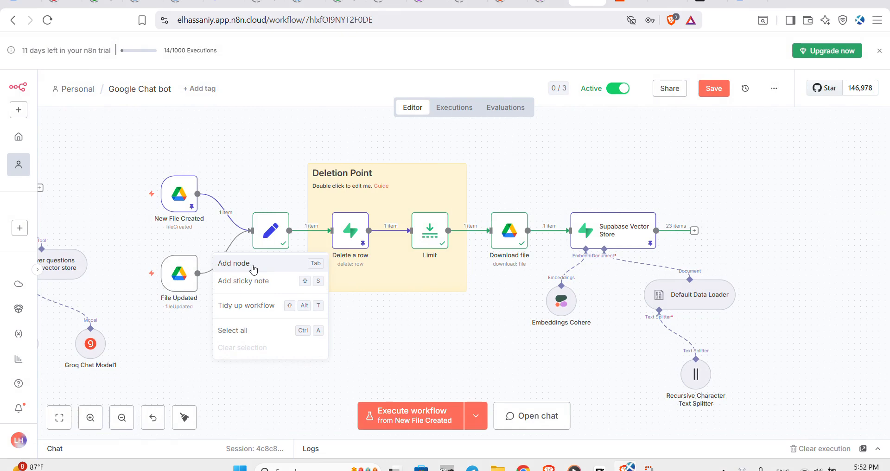
click(253, 268)
text(drive)
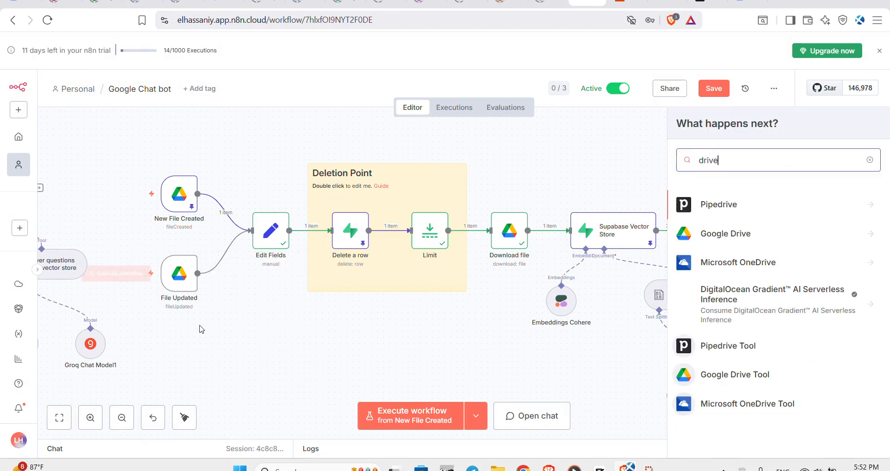
click(742, 235)
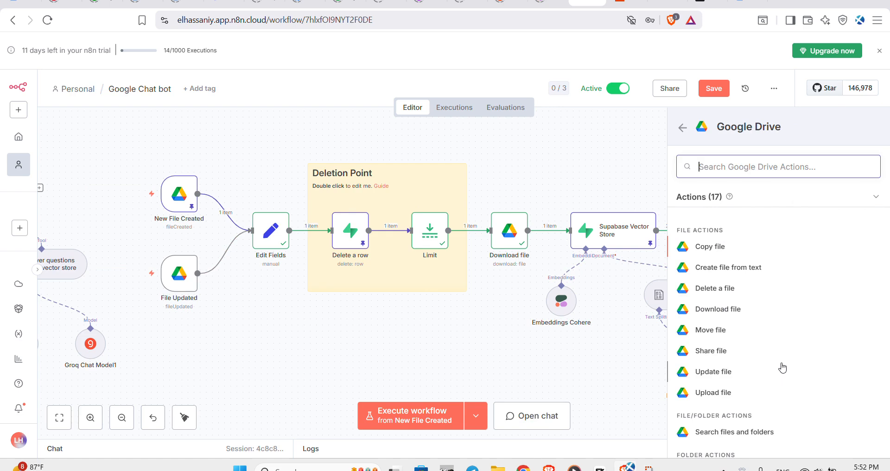
scroll(783, 367, down, 1)
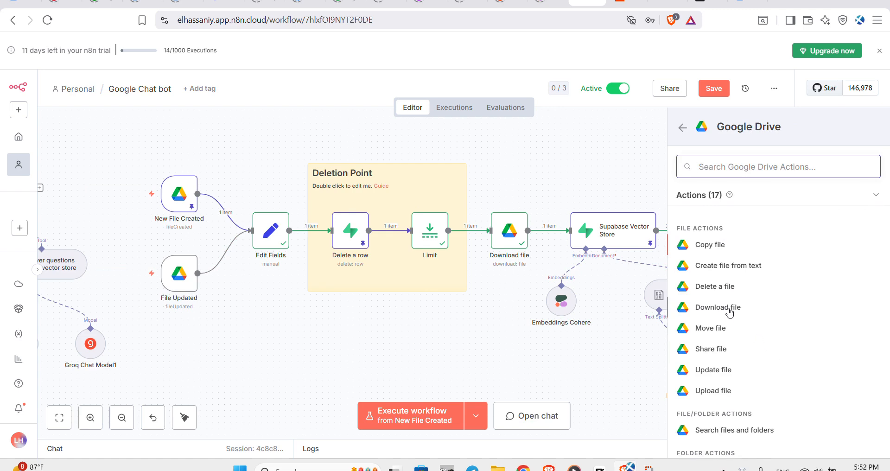
click(643, 377)
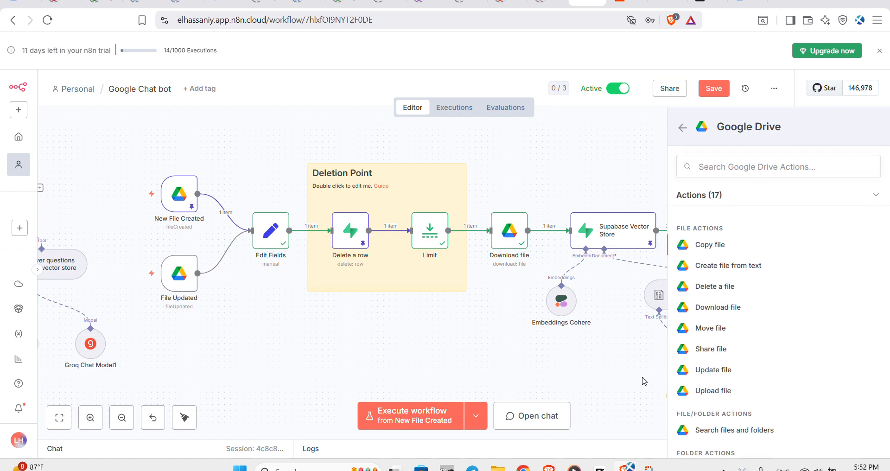
- Check the credential, resource and operation choices in the Download file node, keeping Google Drive account, File and Download, and return to the canvas
click(520, 249)
double_click(520, 249)
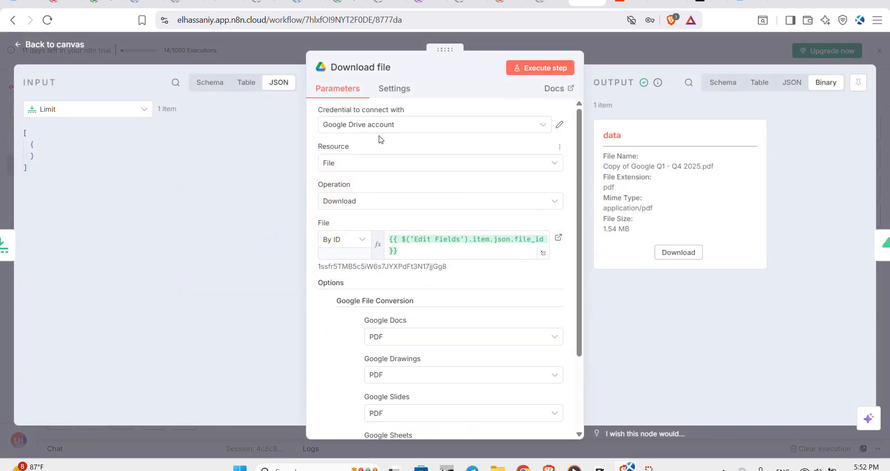
click(406, 126)
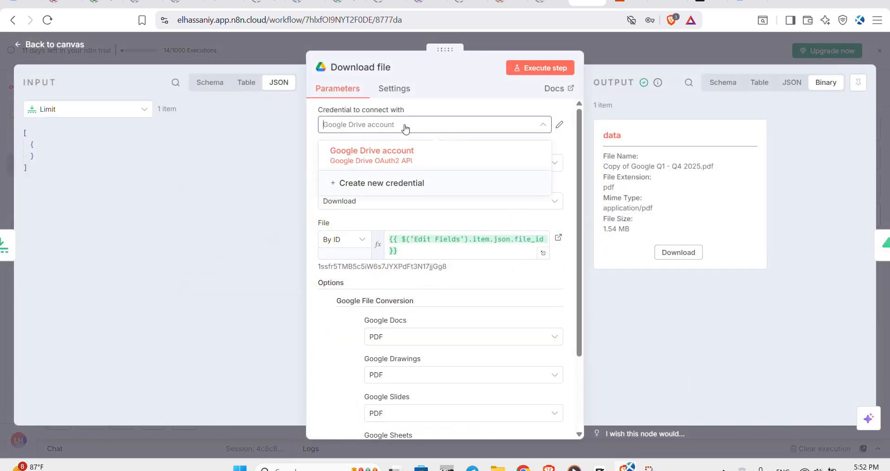
click(406, 126)
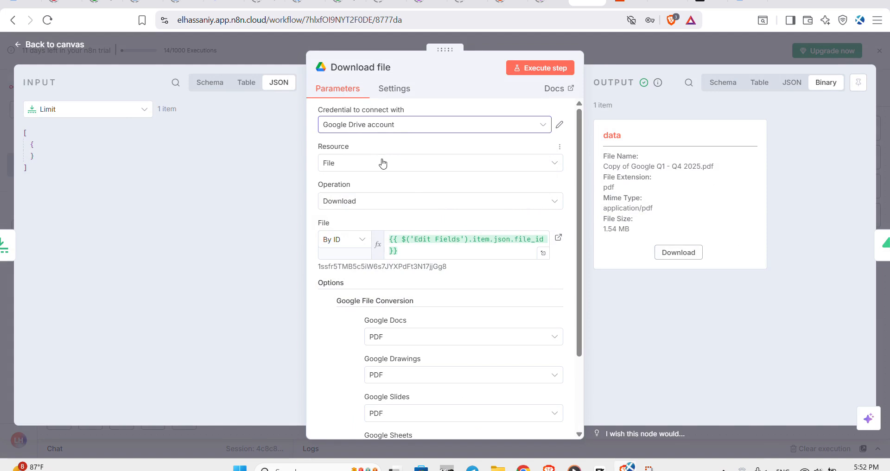
click(397, 166)
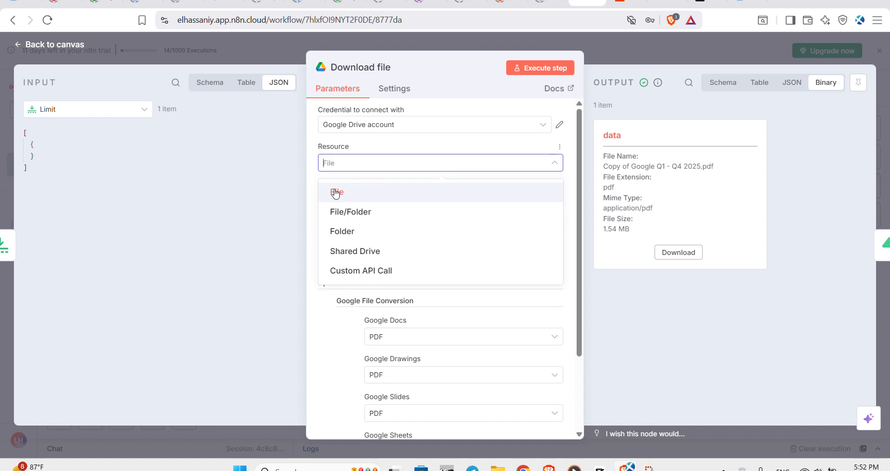
click(390, 161)
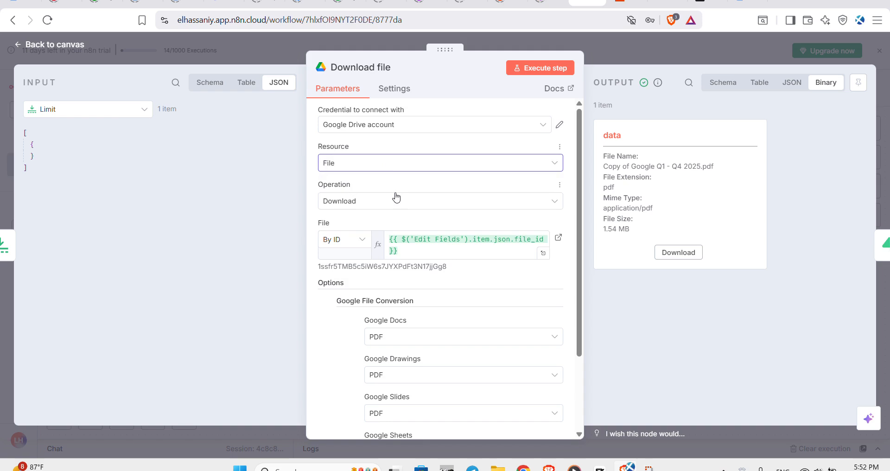
click(408, 204)
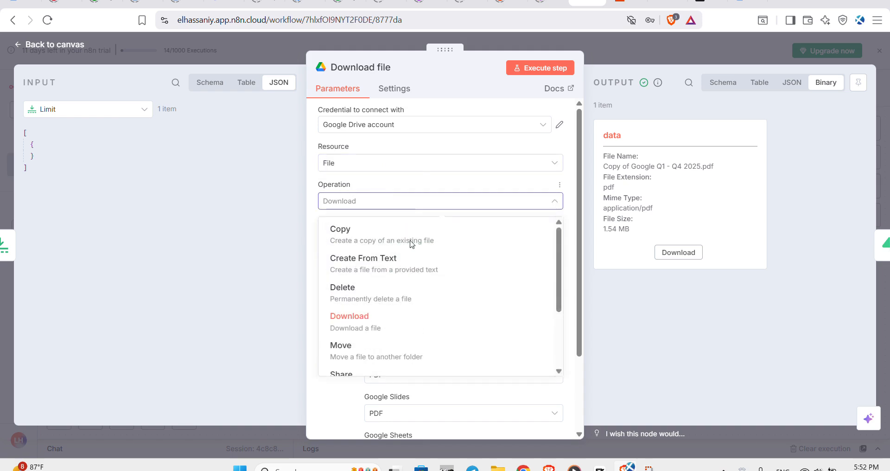
click(429, 185)
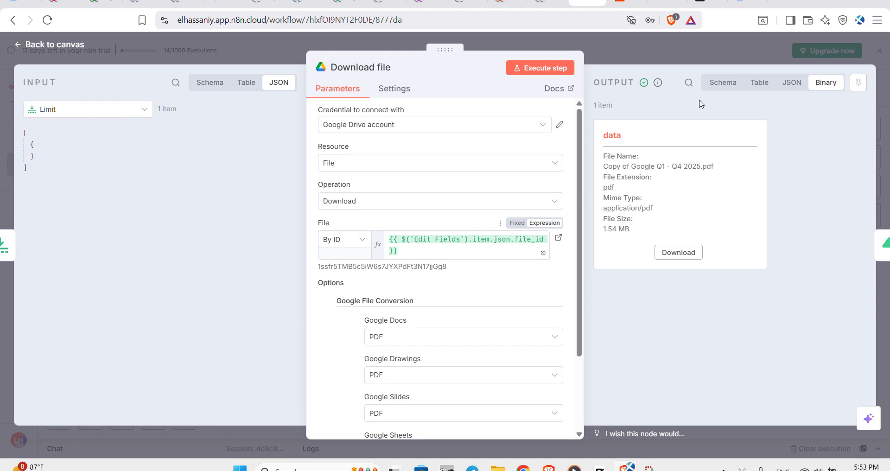
click(671, 53)
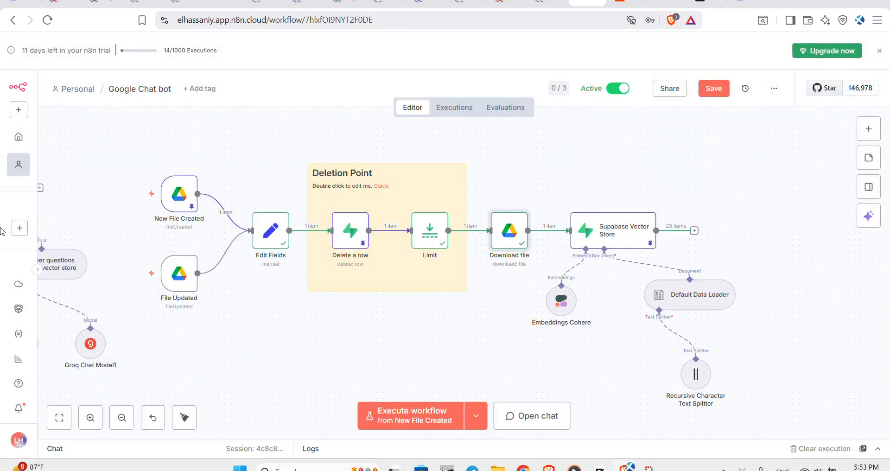
- Examine the New File Created trigger's output as JSON down to the file's ID and name fields, and return to the canvas
click(175, 202)
double_click(174, 202)
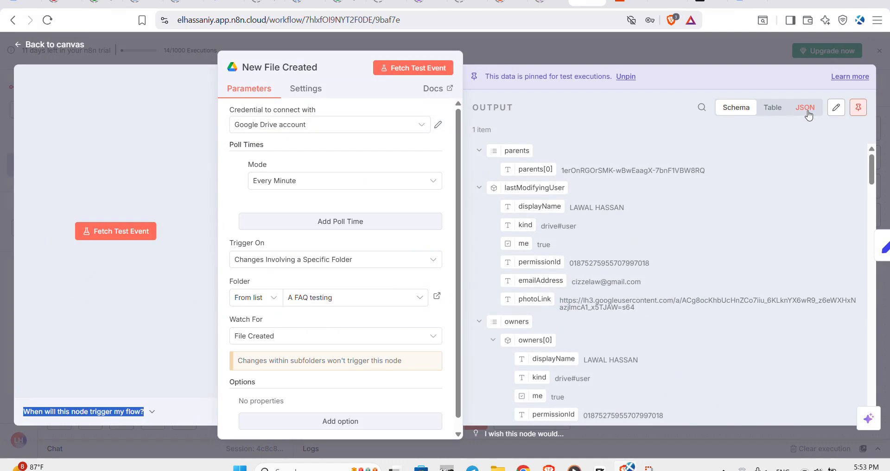
click(808, 111)
scroll(588, 239, down, 10)
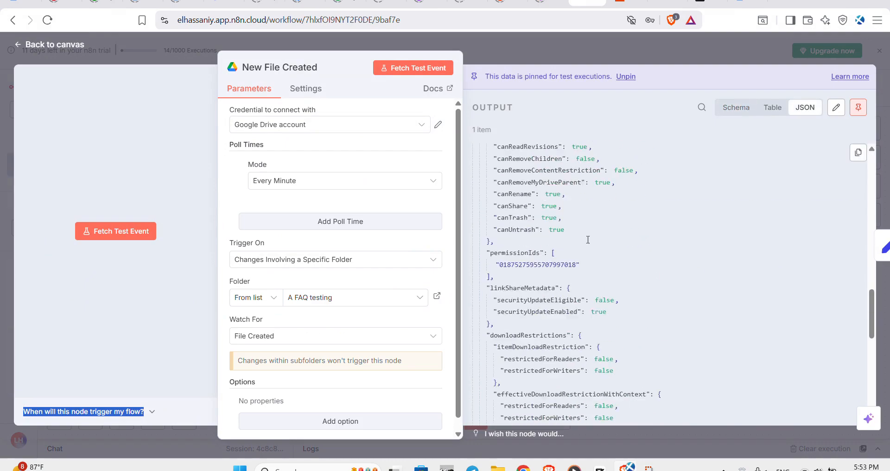
scroll(587, 239, down, 10)
scroll(588, 241, up, 7)
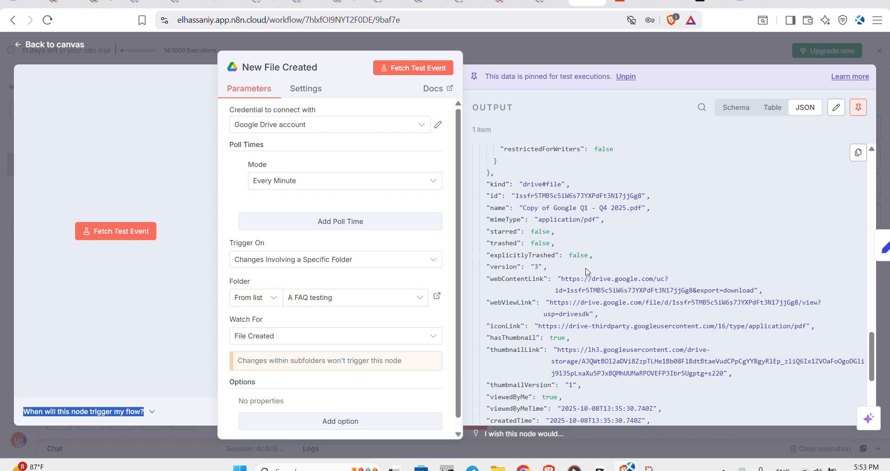
scroll(589, 288, down, 2)
scroll(590, 292, down, 2)
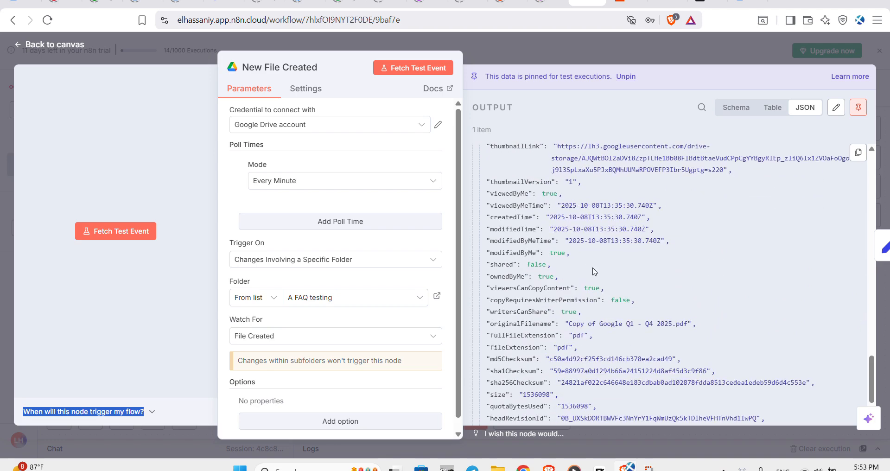
click(670, 55)
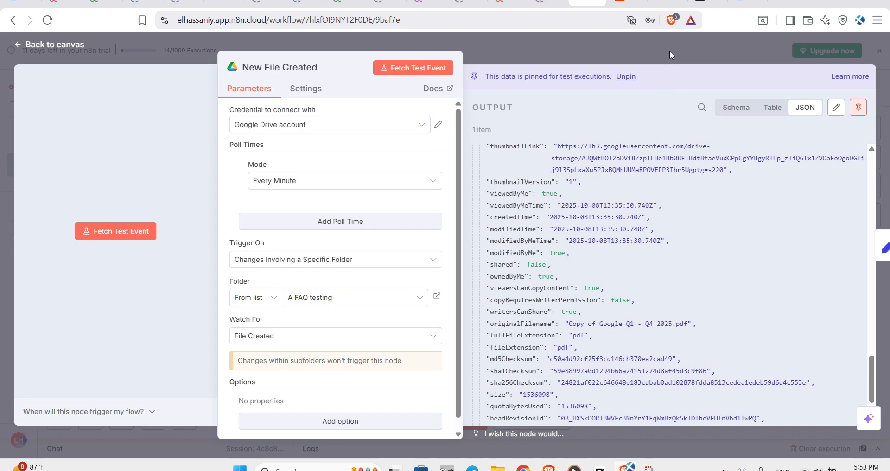
key(Escape)
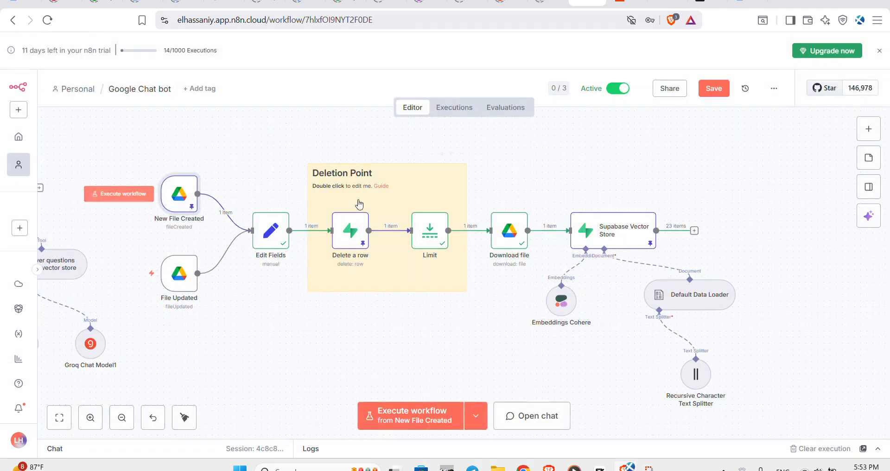
- Review the file_id mapping and its output in the Edit Fields node, and return to the canvas
click(271, 242)
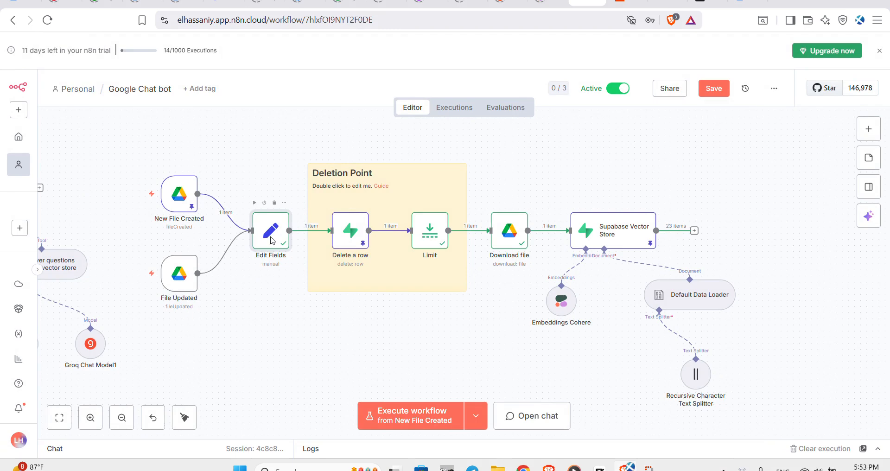
double_click(271, 240)
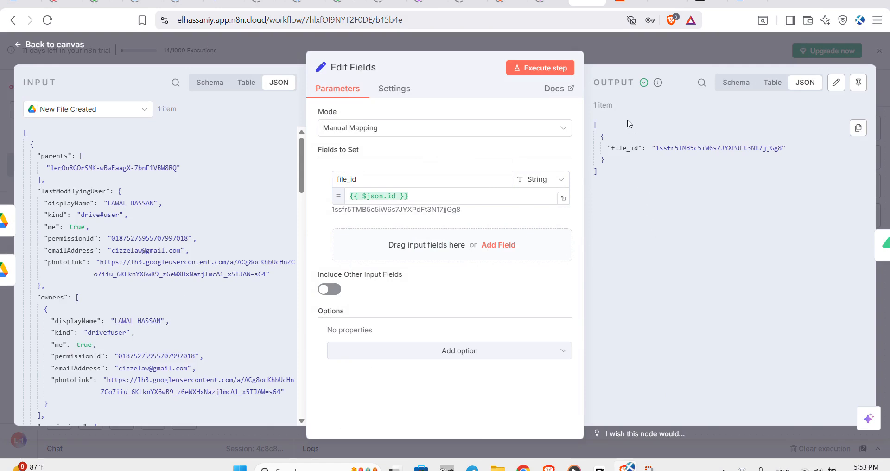
click(651, 41)
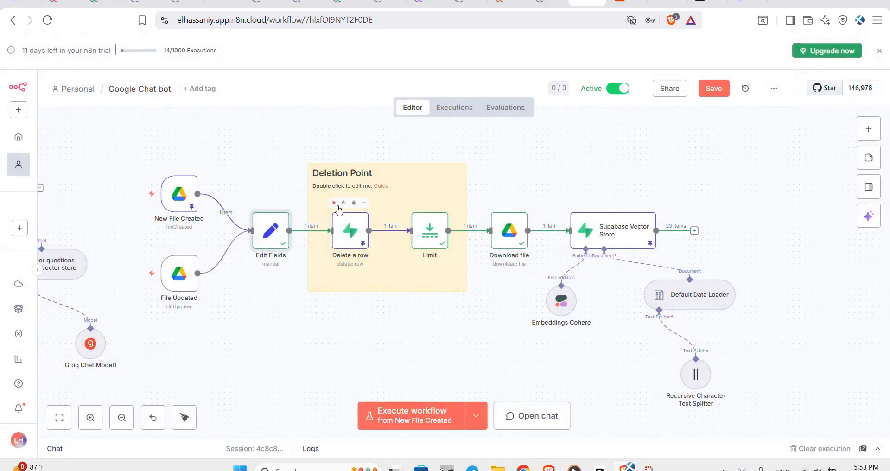
- Review the Delete a row node's input and operation choices, keeping Delete, and return to the canvas
click(345, 235)
double_click(345, 235)
click(345, 235)
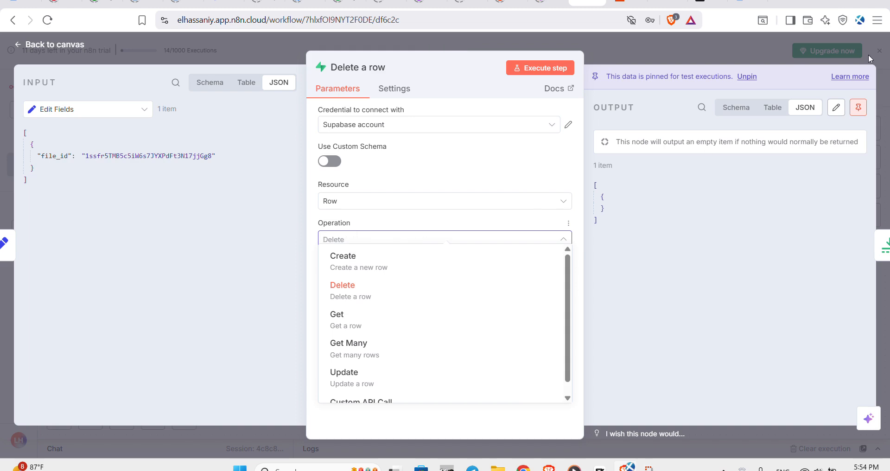
click(773, 52)
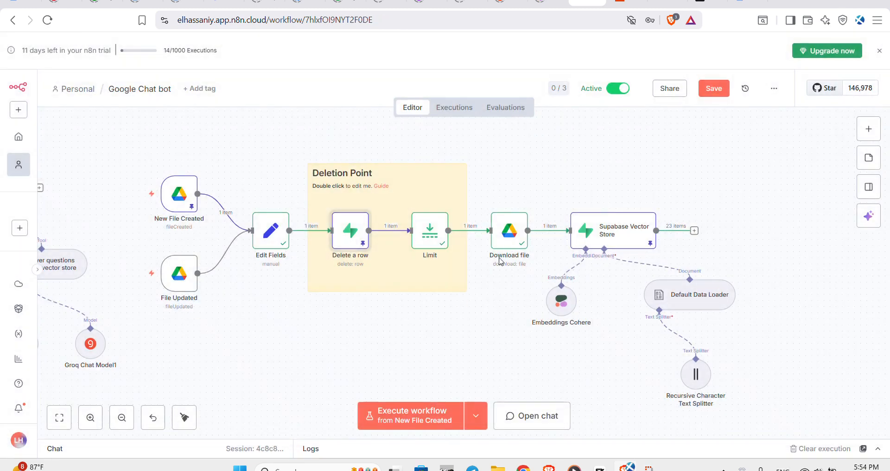
- Review the Google File Conversion settings for Docs, Drawings, Slides and Sheets in the Download file node, and return to the canvas
double_click(509, 236)
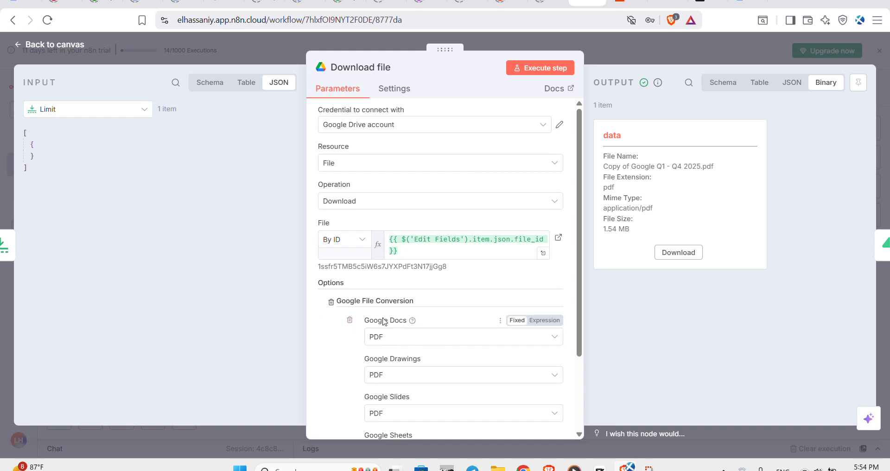
scroll(424, 350, down, 3)
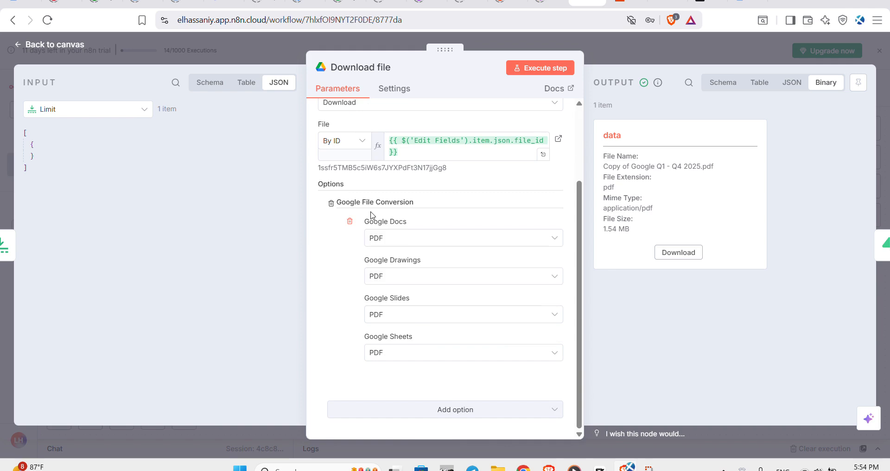
scroll(440, 271, up, 3)
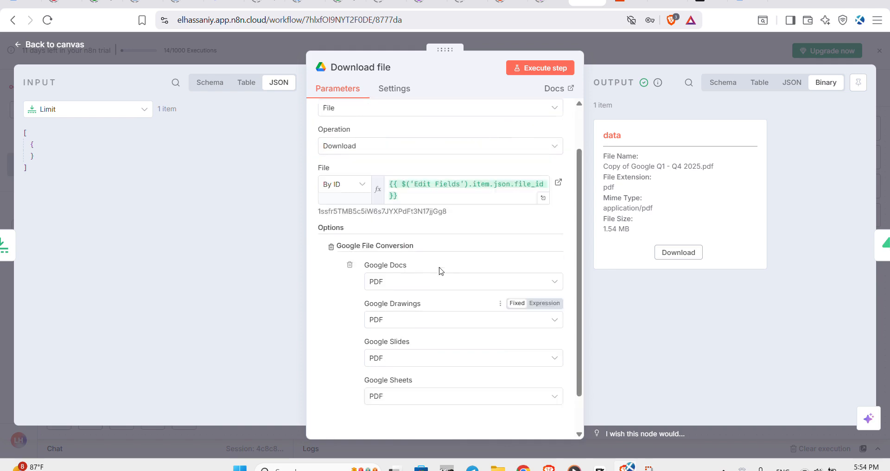
click(634, 47)
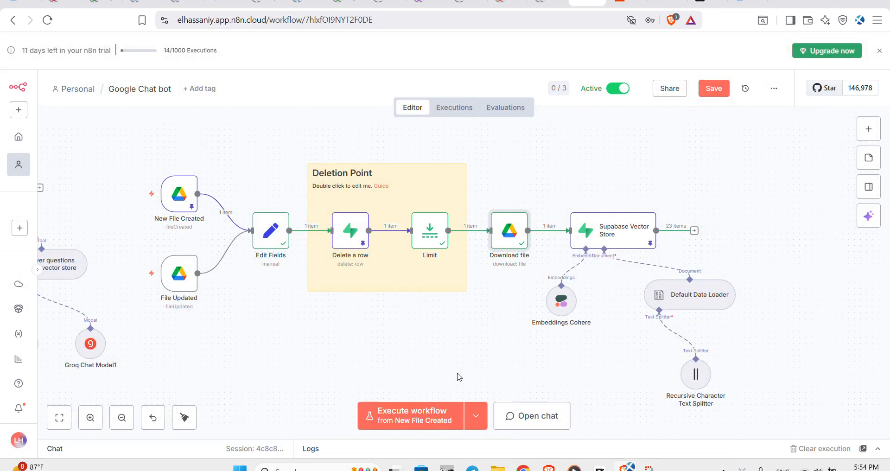
- Add a second Google Drive Download file node after the existing one and give it the Google File Conversion option
right_click(332, 338)
click(869, 129)
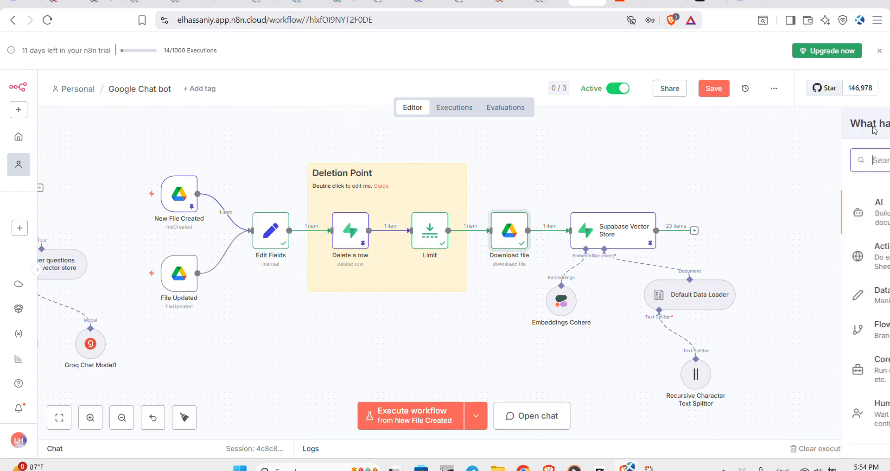
text(d)
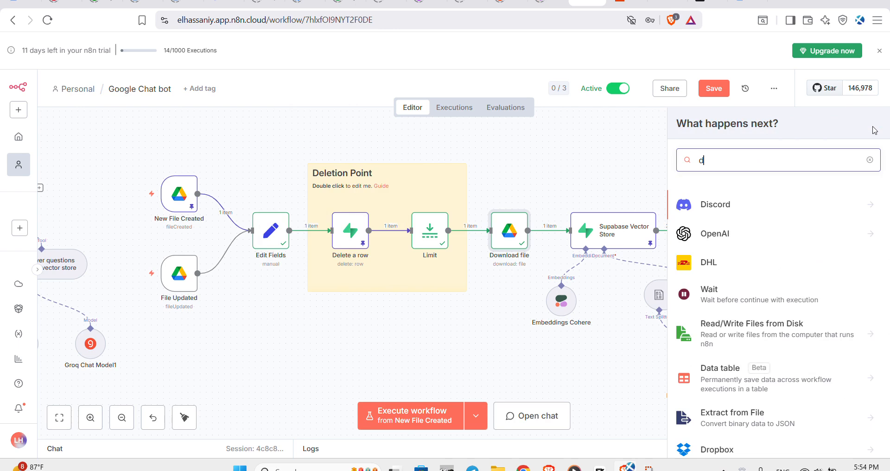
text(rive)
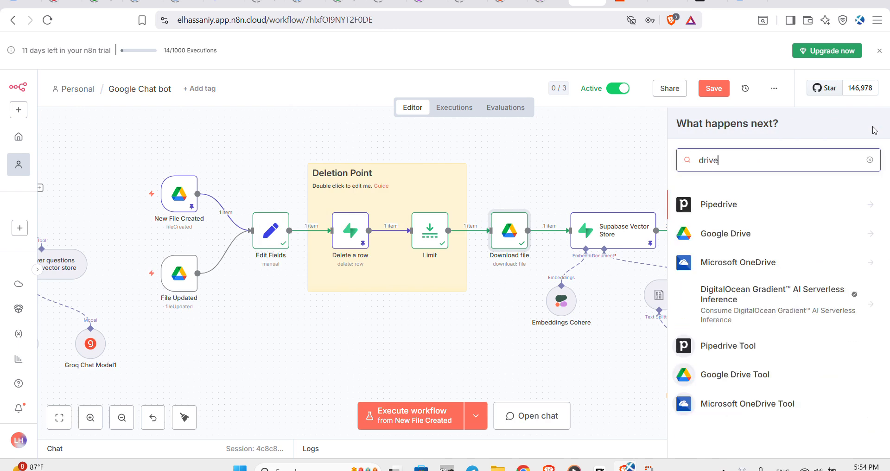
click(739, 233)
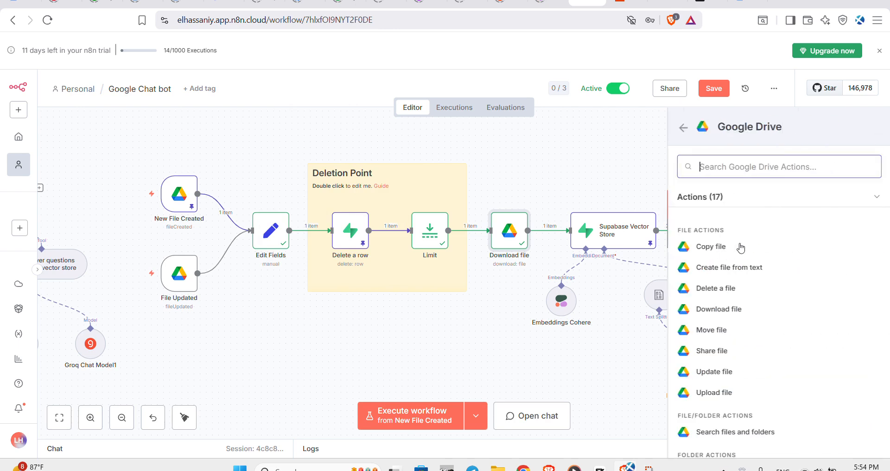
click(757, 312)
click(413, 305)
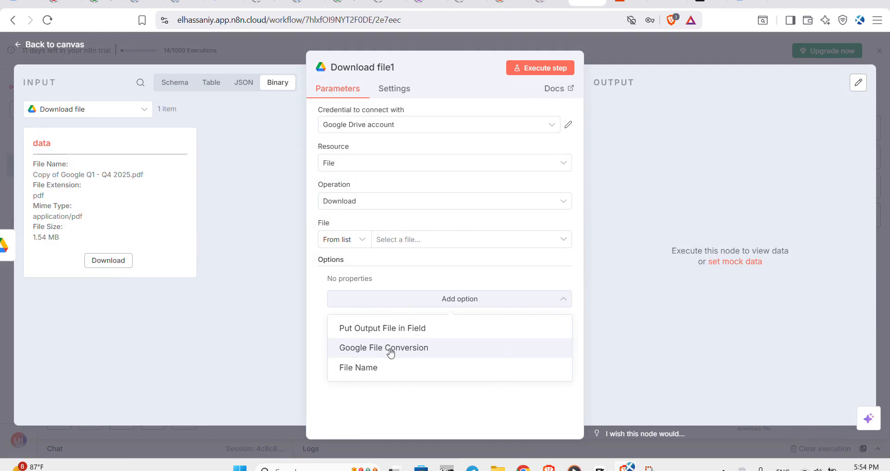
click(419, 352)
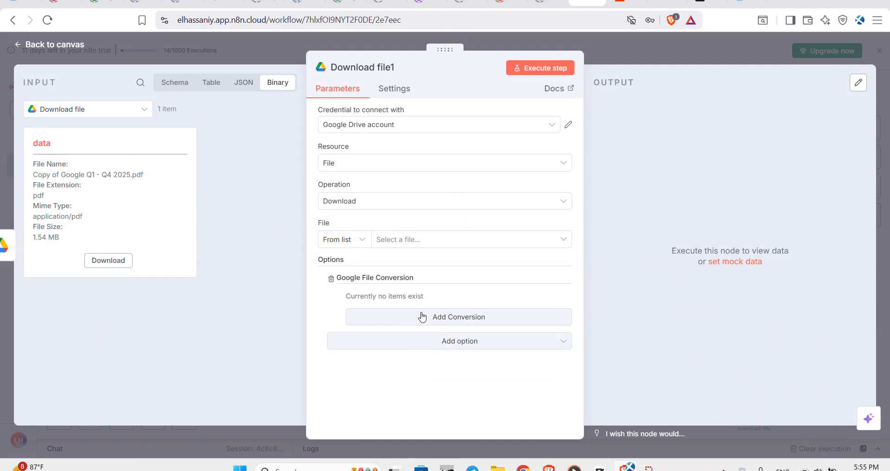
- Add a conversion entry to the Download file1 node and review its export formats against the file types in the A FAQ testing Drive folder
click(414, 320)
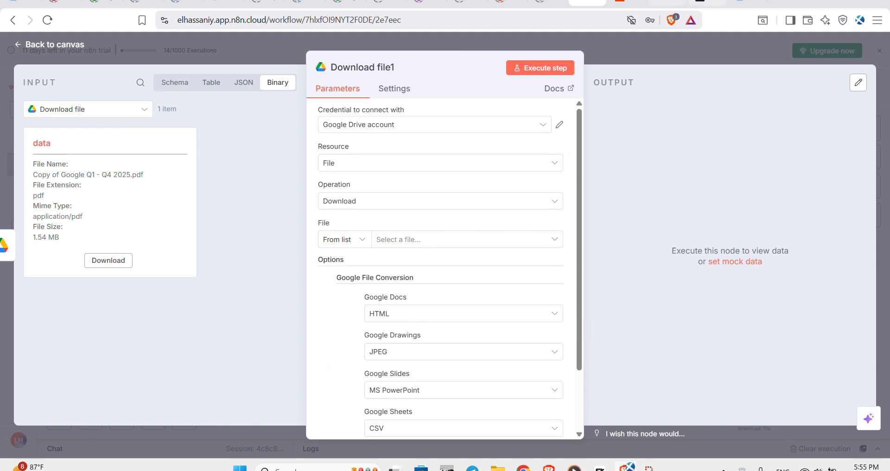
click(741, 3)
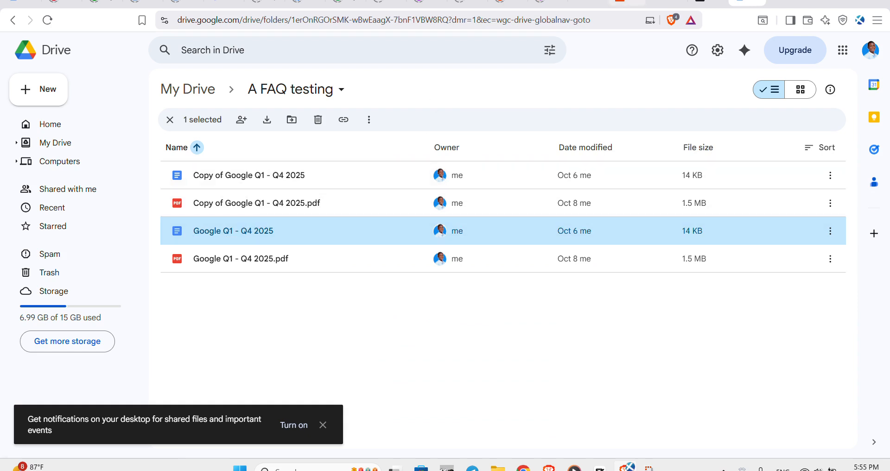
click(587, 2)
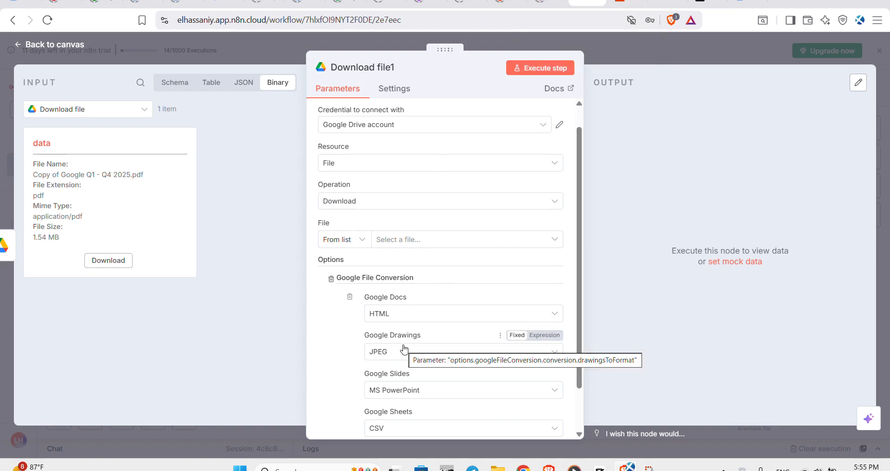
scroll(404, 348, down, 2)
scroll(404, 348, up, 1)
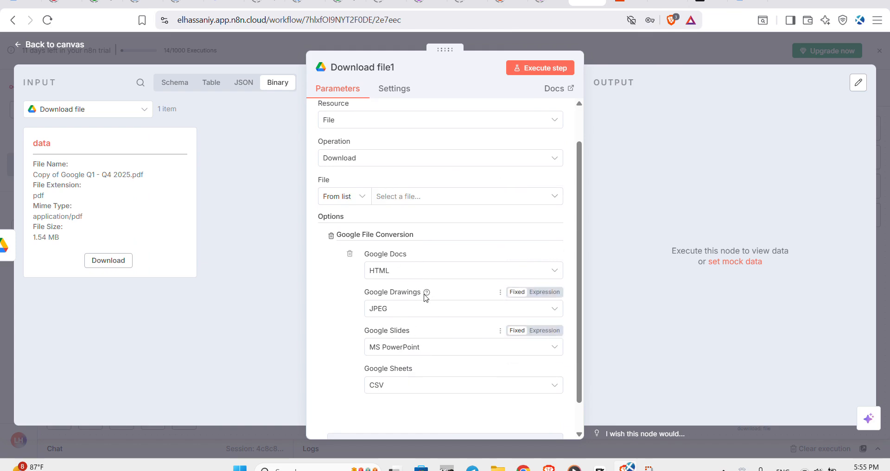
mouse_move(426, 292)
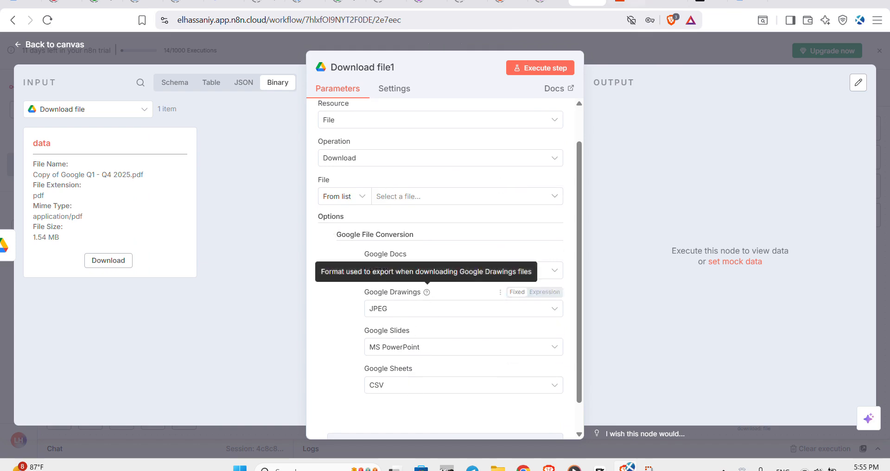
- Return to the canvas and delete the extra Download file1 node
click(659, 49)
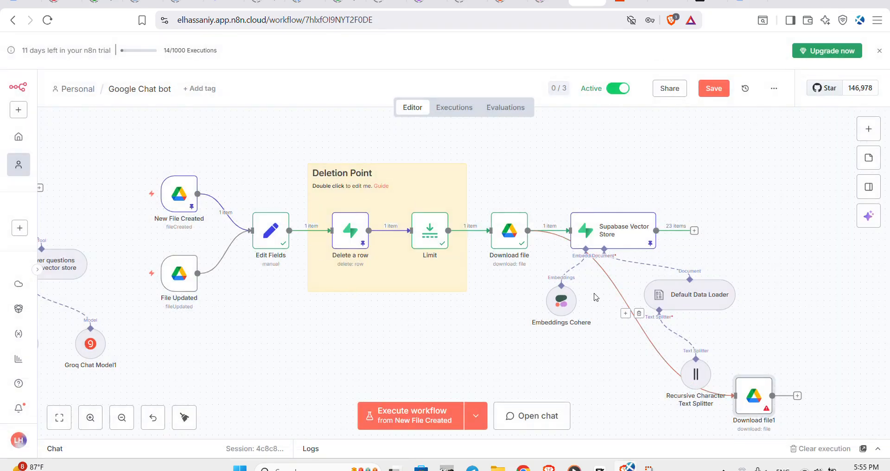
click(758, 368)
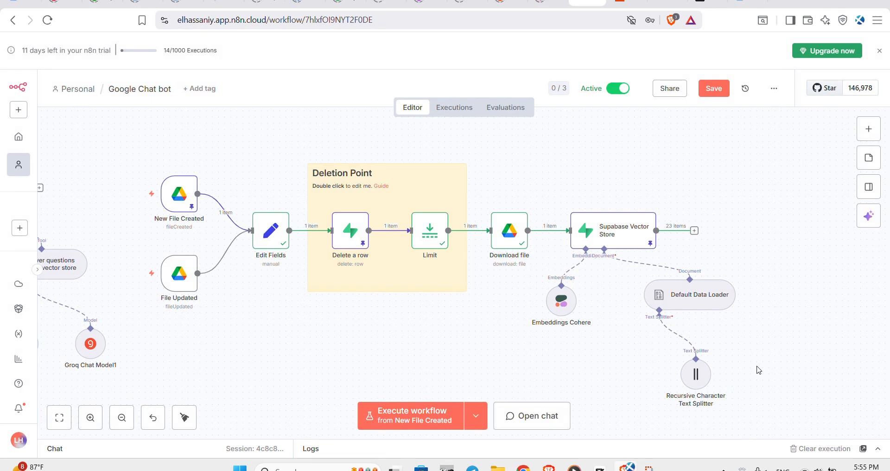
- Review the original Download file node's file_id expression, PDF conversion settings and binary output, and return to the canvas
click(509, 229)
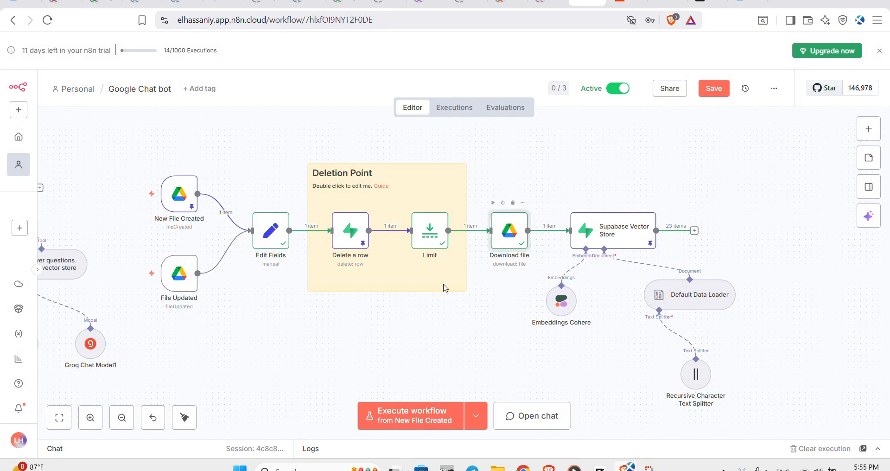
key(Return)
scroll(444, 288, down, 2)
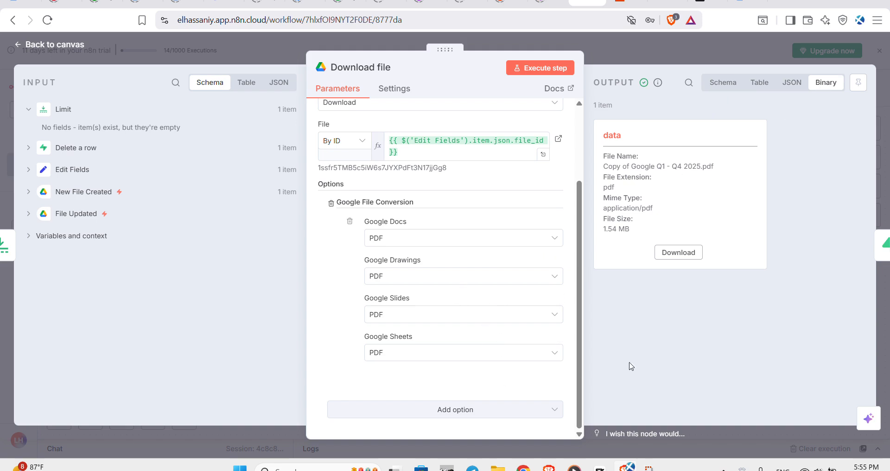
click(728, 55)
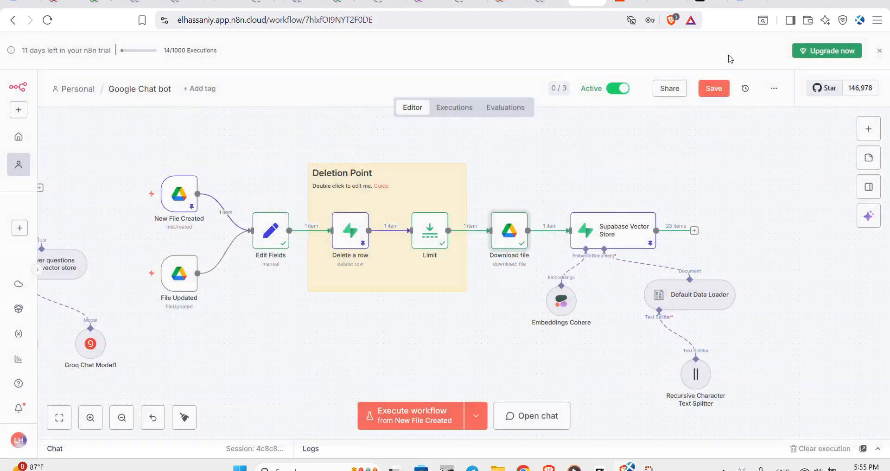
double_click(513, 237)
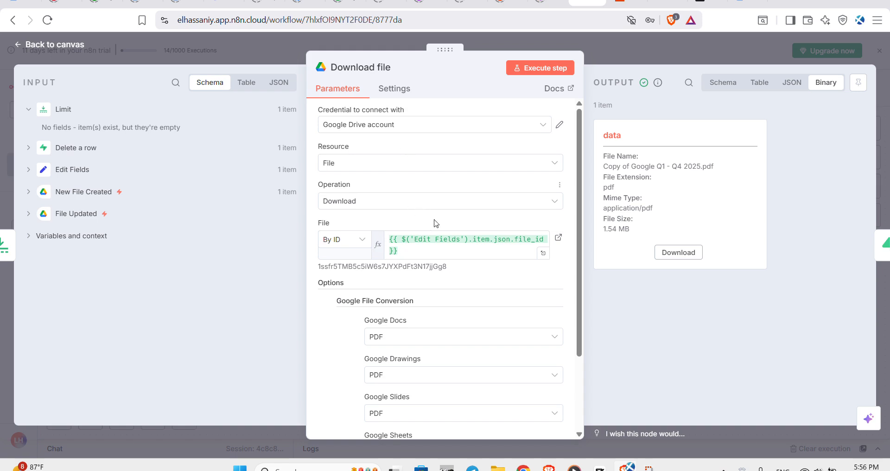
scroll(440, 265, down, 2)
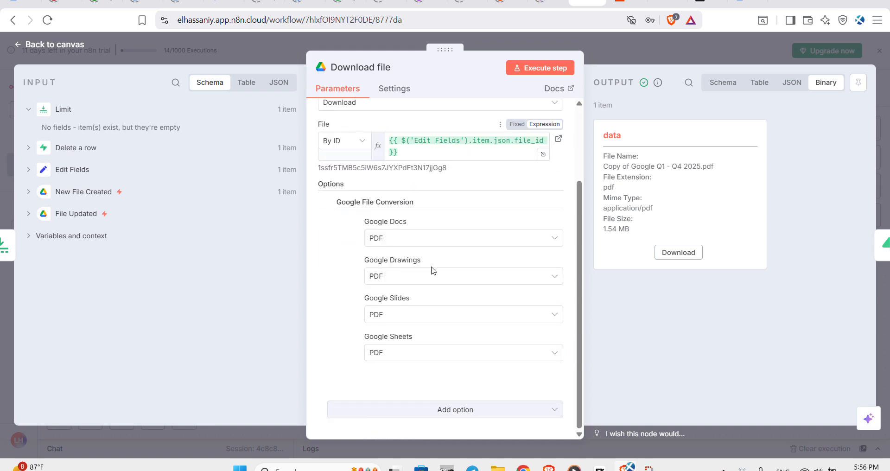
scroll(440, 264, up, 2)
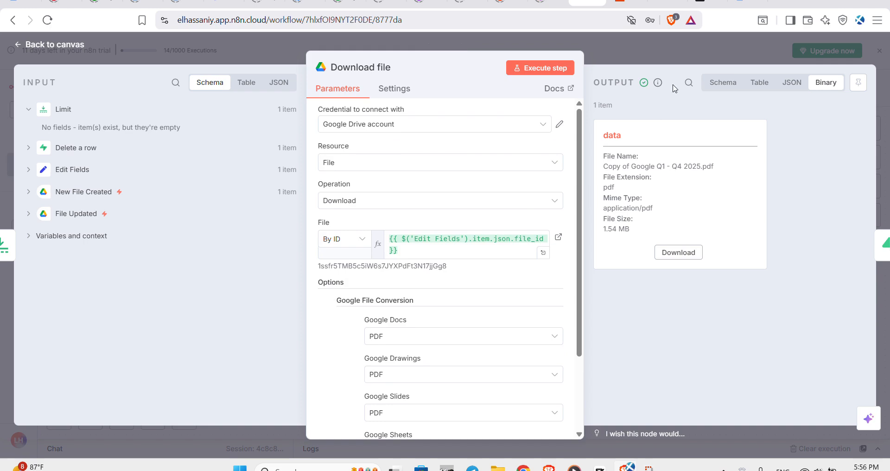
click(673, 54)
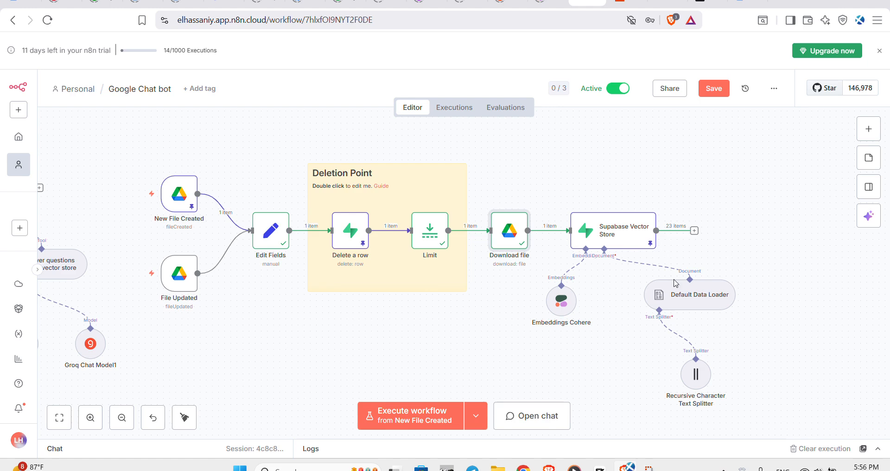
- In the Supabase documents table, open row 6 and examine its embedding value, closing the row without saving
mouse_move(670, 285)
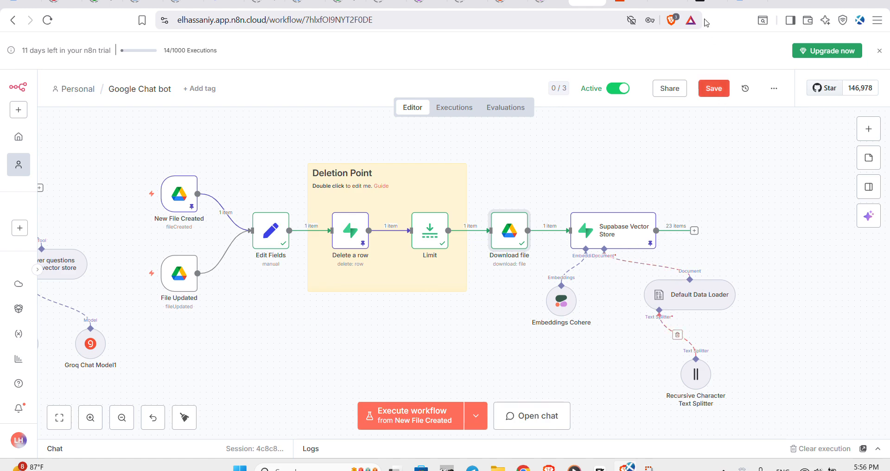
click(700, 2)
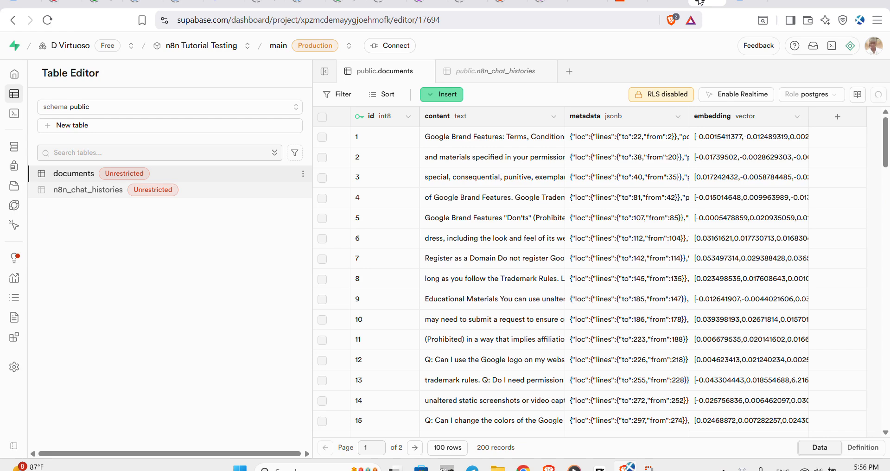
right_click(730, 238)
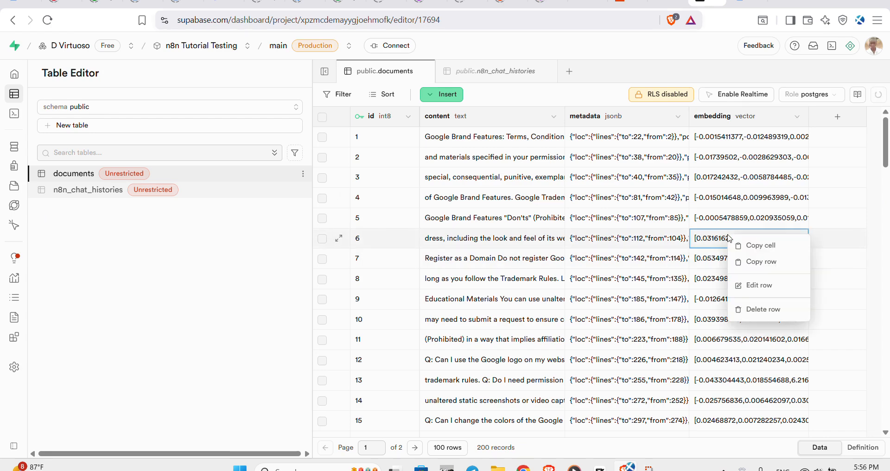
click(764, 287)
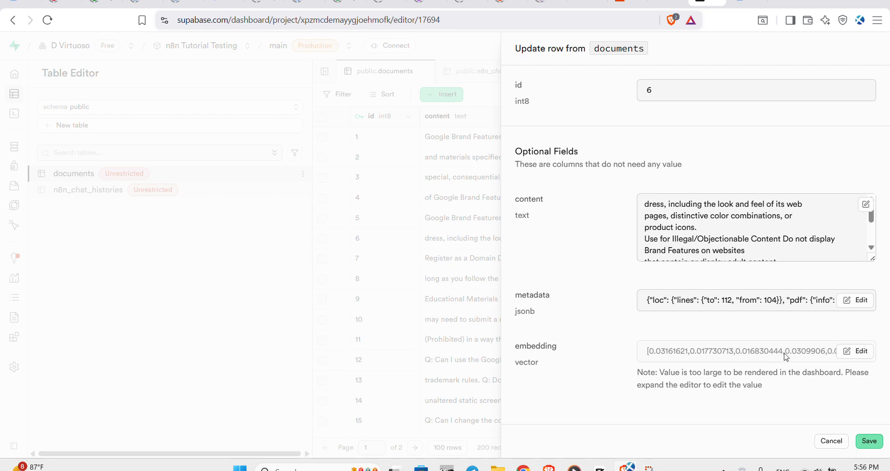
scroll(790, 358, right, 2)
scroll(790, 358, left, 2)
click(853, 353)
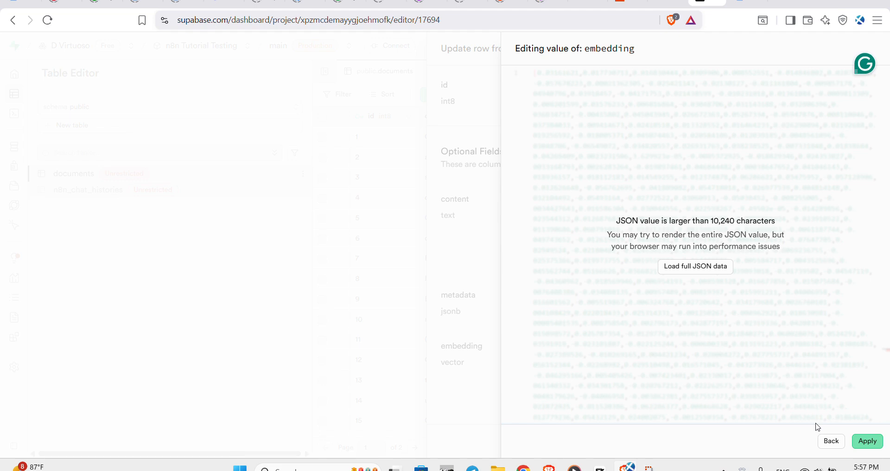
click(830, 441)
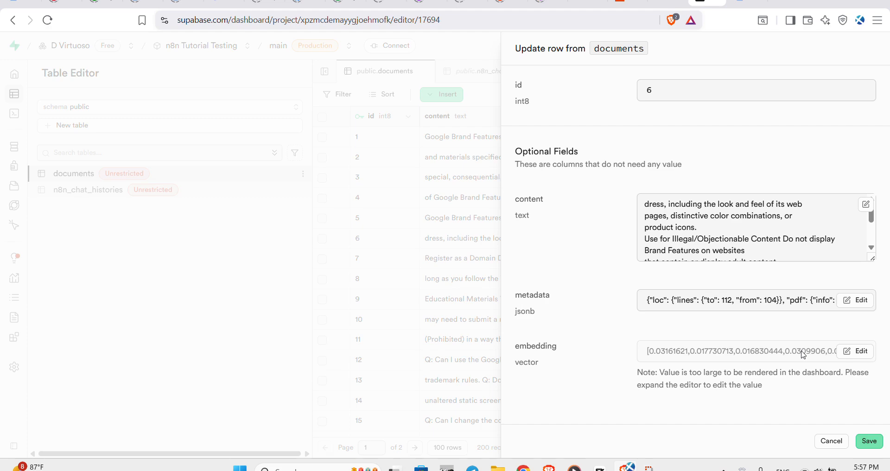
click(831, 441)
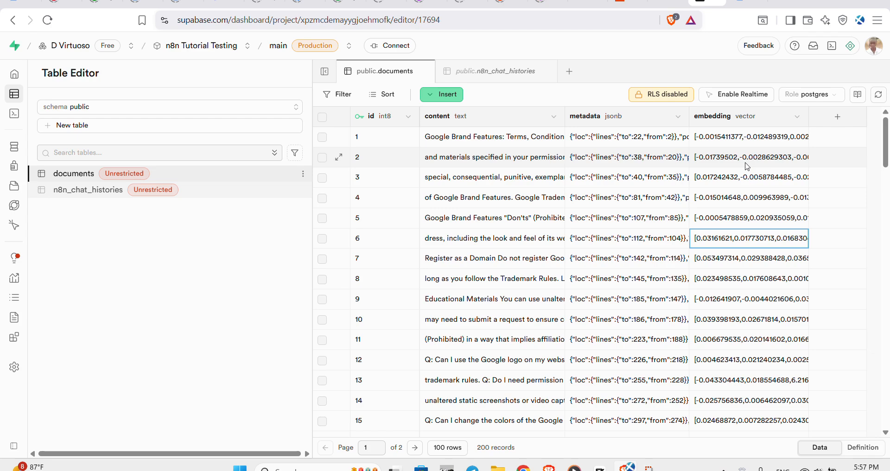
- Compare the n8n workflow with the Supabase documents table and the hosted chat page, ending on the workflow canvas
click(594, 1)
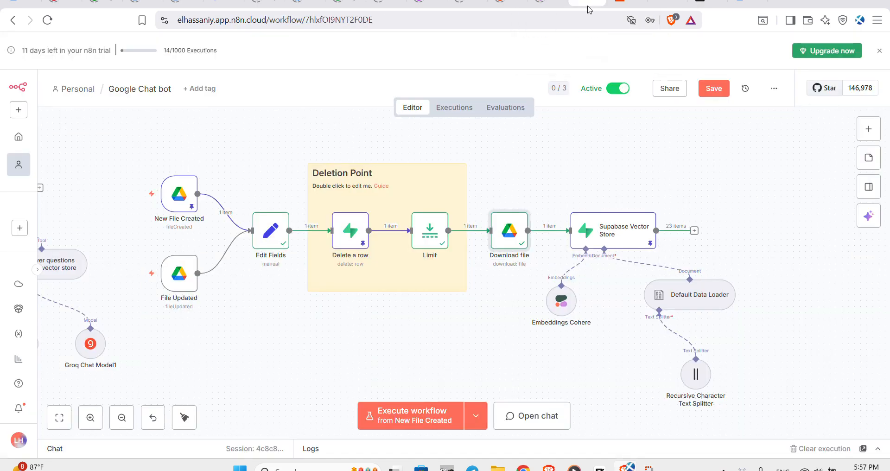
drag(566, 142, 552, 152)
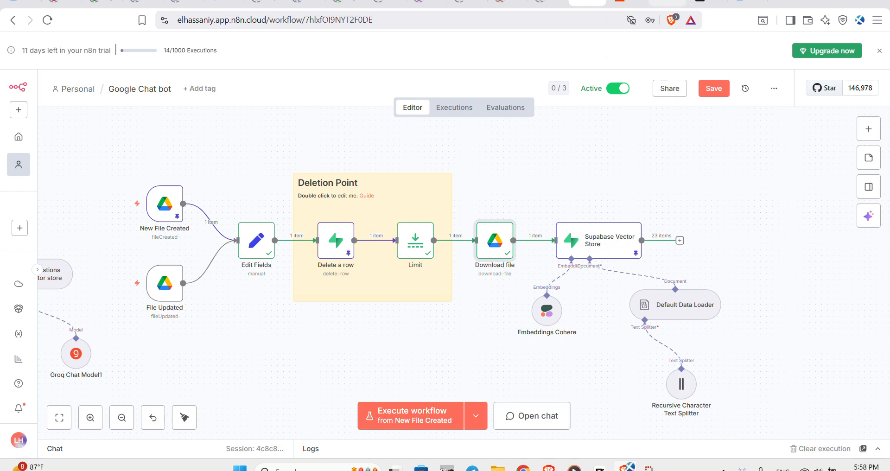
click(694, 7)
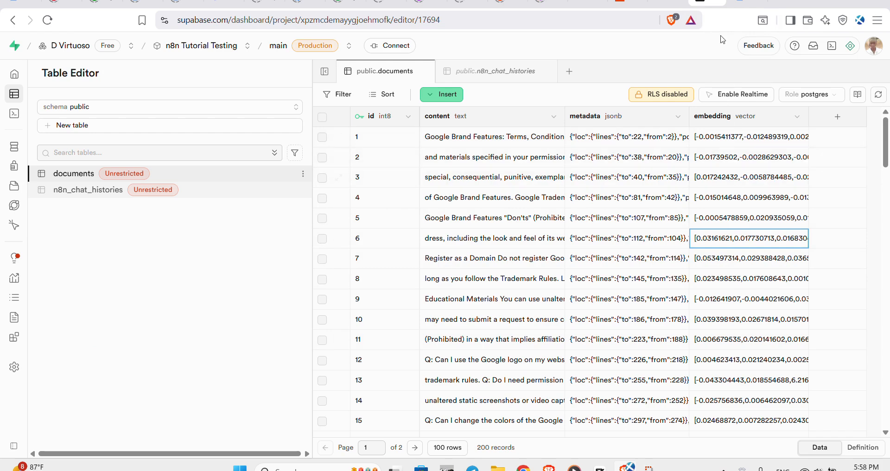
click(667, 3)
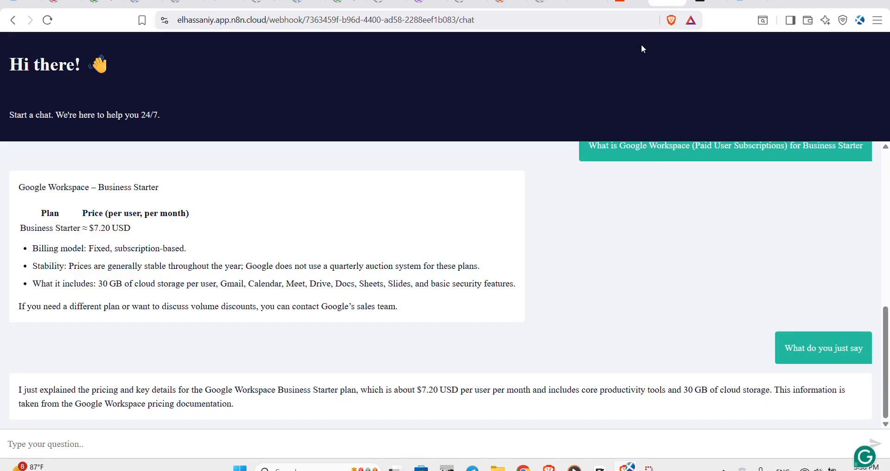
click(583, 3)
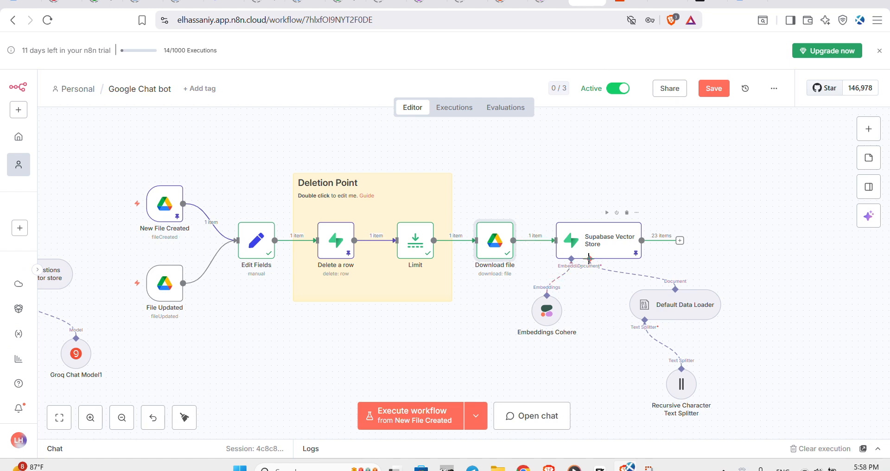
- Search for "vecto" nodes to follow the Supabase Vector Store, browse the available vector stores, and close the search without adding one
click(681, 240)
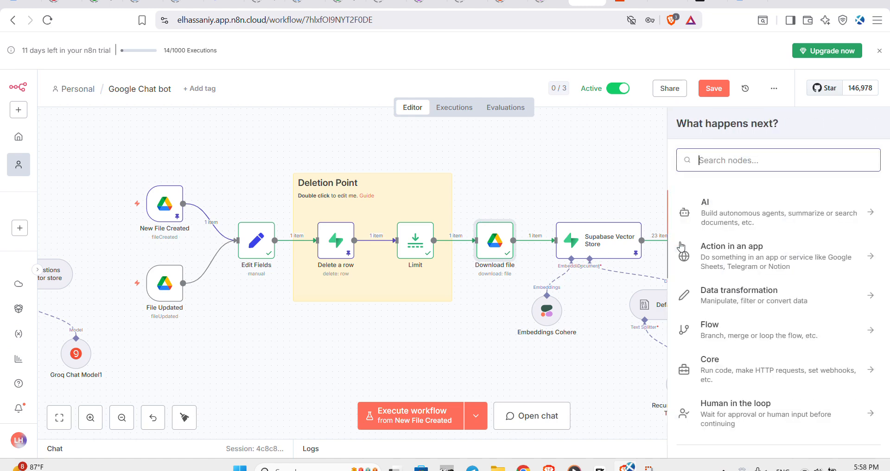
text(vecto)
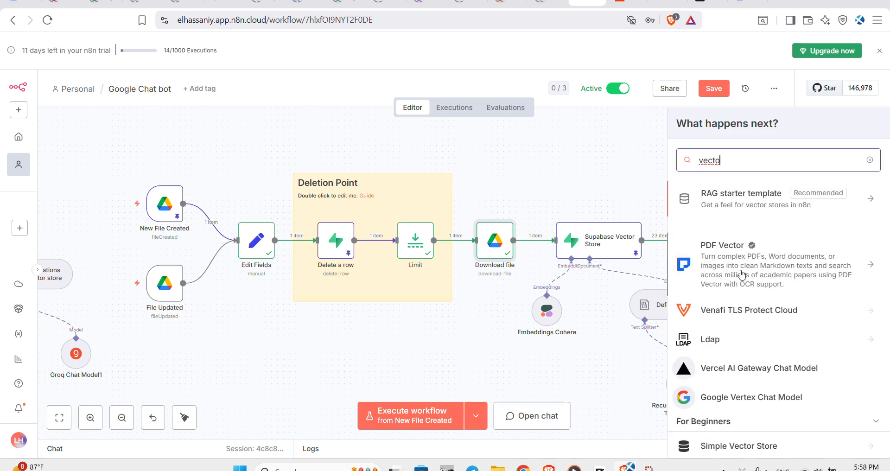
scroll(749, 299, down, 2)
scroll(750, 299, down, 6)
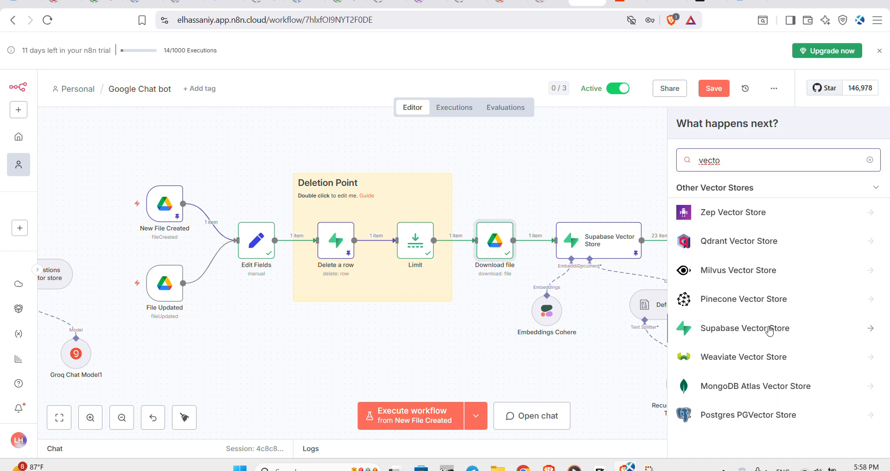
key(ctrl+a)
key(BackSpace)
click(623, 394)
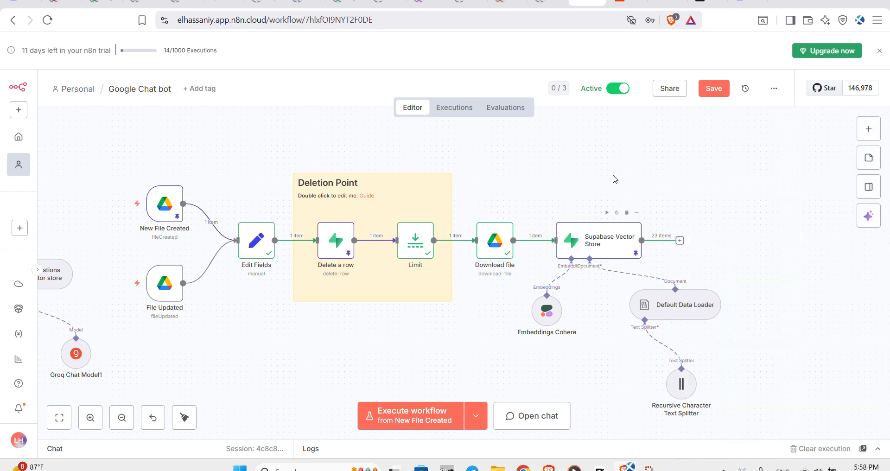
- Check the Supabase documents table, and search for "vecr" nodes to follow the Supabase Vector Store in n8n without adding one
click(707, 2)
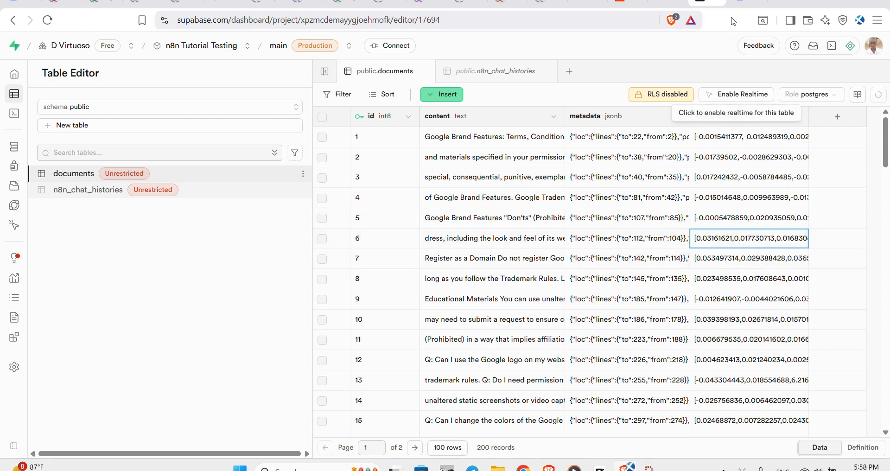
click(588, 2)
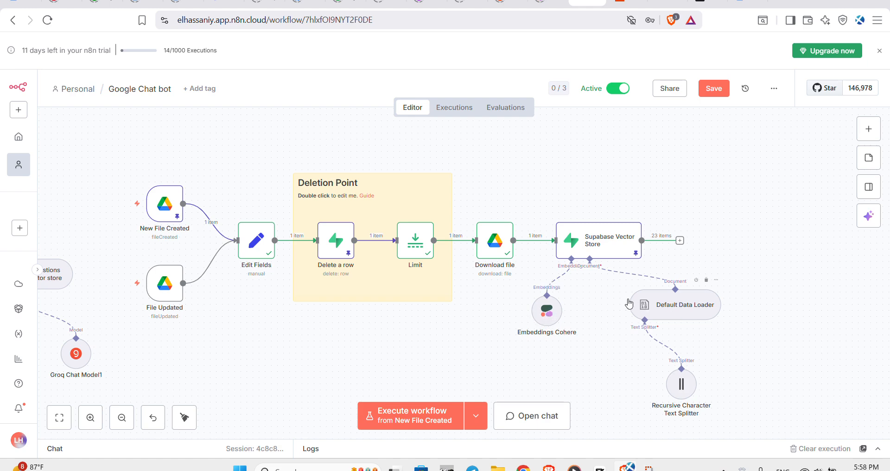
click(680, 241)
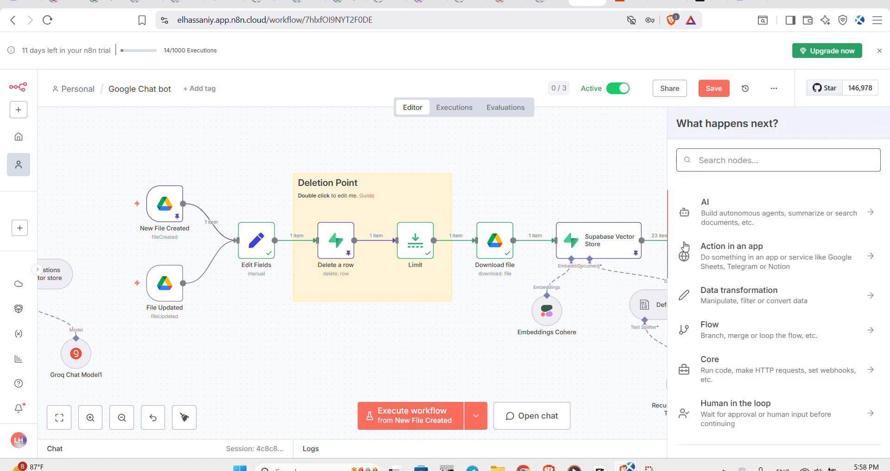
text(vecr)
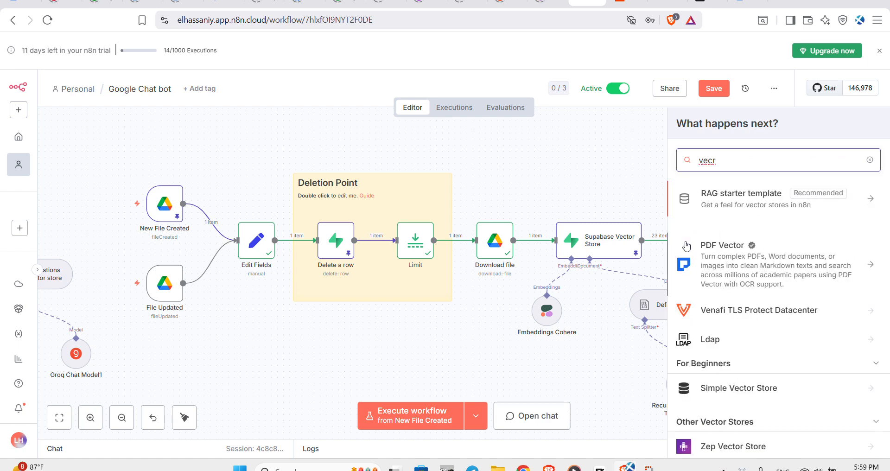
key(BackSpace)
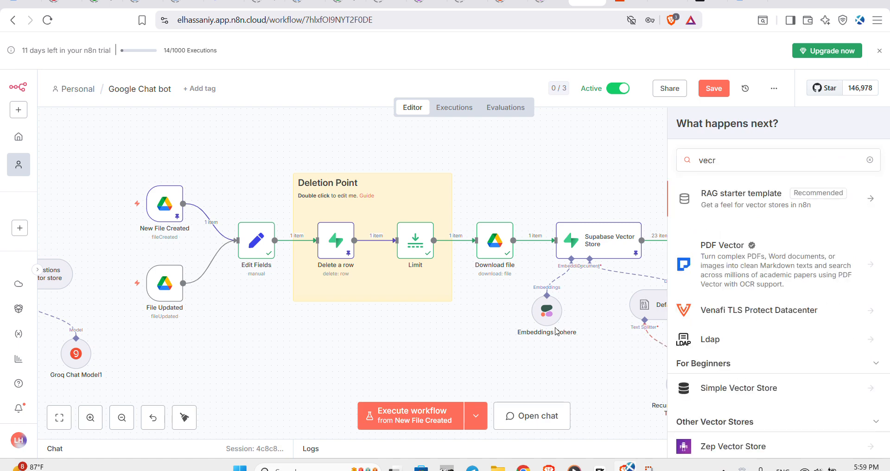
click(625, 270)
- Open the Recursive Character Text Splitter below the Default Data Loader to examine its chunk size and overlap parameters
scroll(625, 269, right, 5)
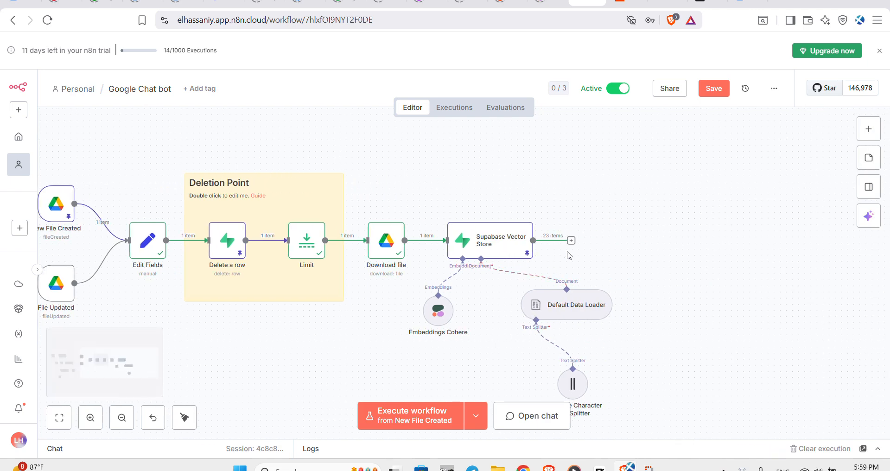
scroll(581, 249, right, 3)
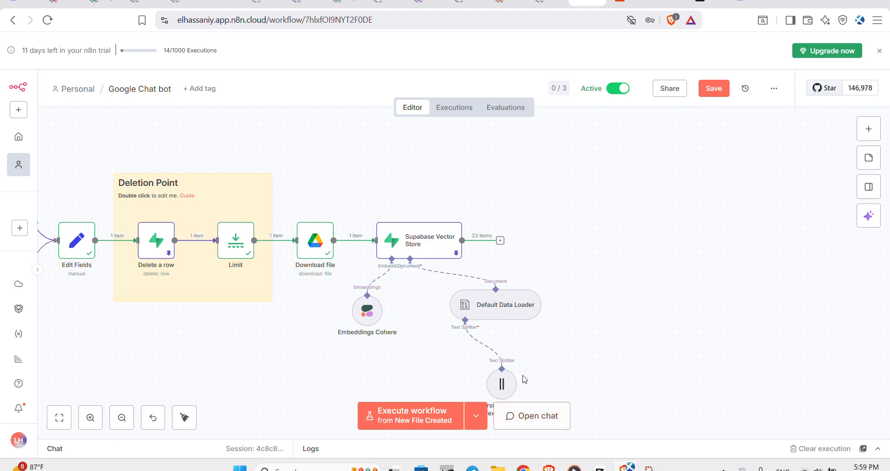
scroll(503, 371, down, 1)
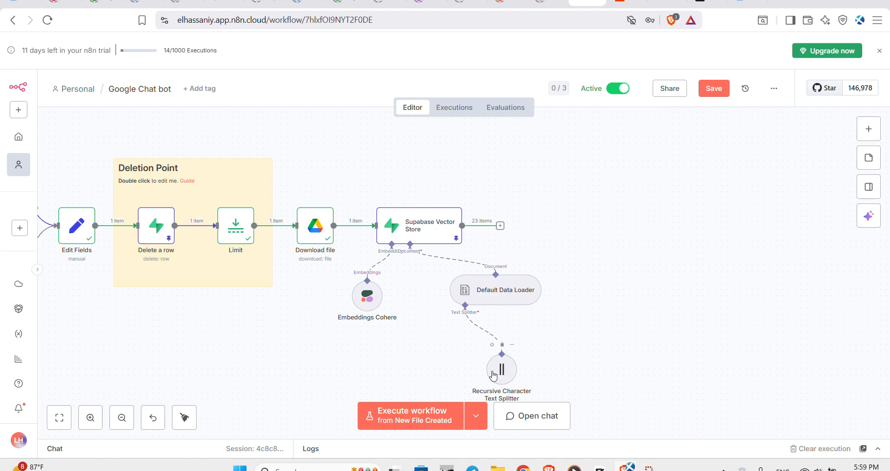
mouse_move(503, 371)
click(503, 370)
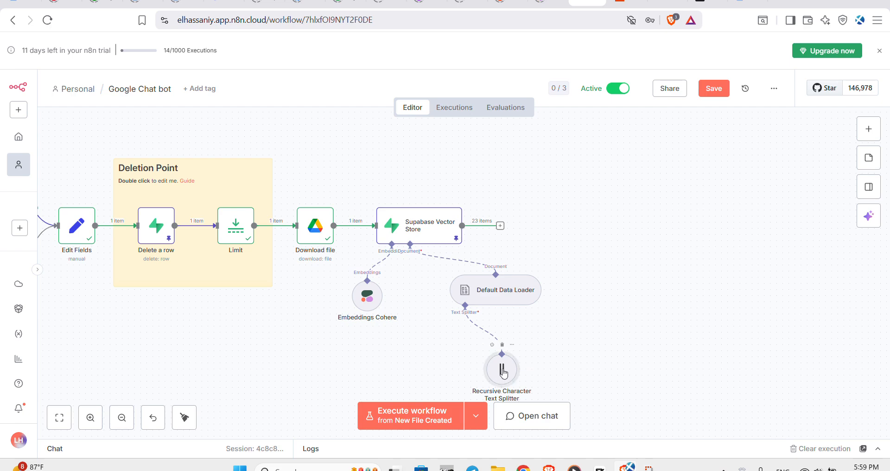
double_click(504, 371)
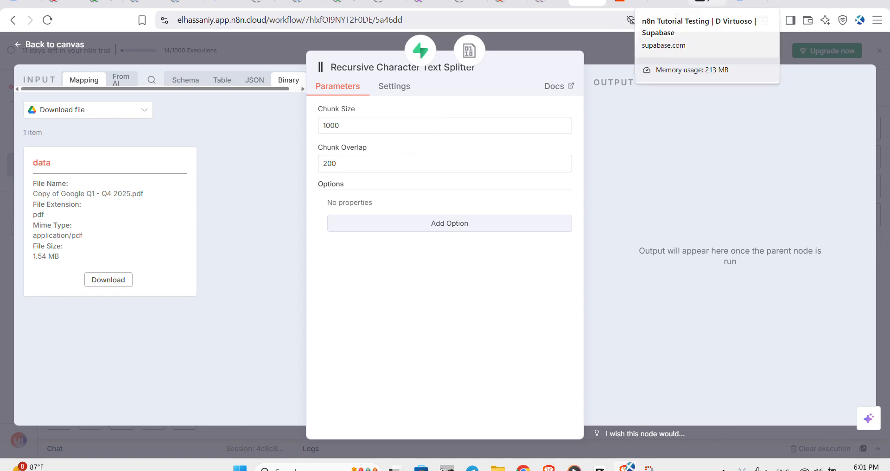
- Switch to the Supabase documents table and read row 1's content to its end, closing the cell without changes
click(707, 3)
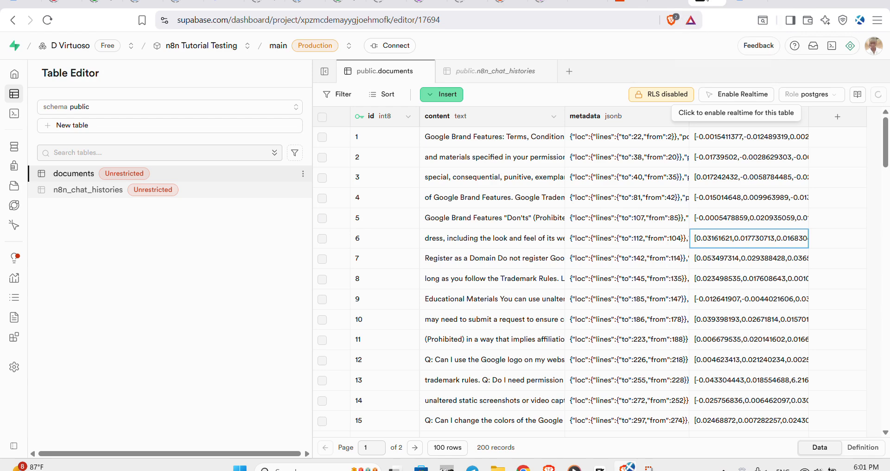
double_click(506, 139)
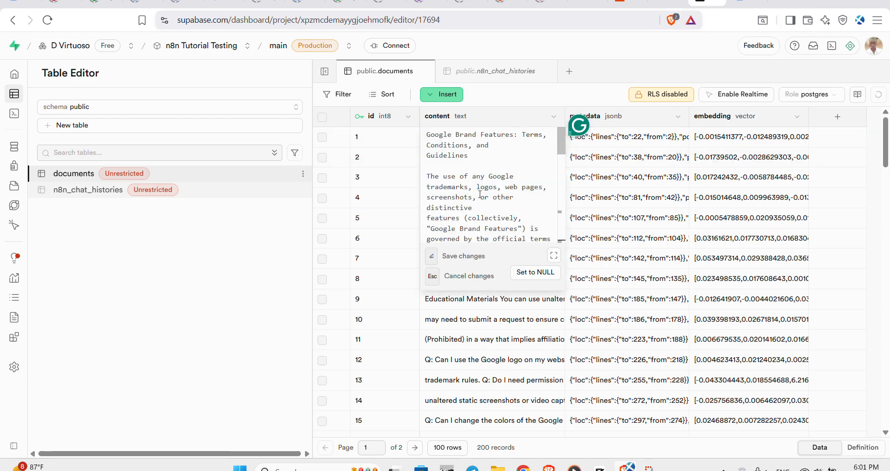
scroll(480, 195, down, 1)
scroll(459, 167, up, 1)
scroll(452, 153, down, 4)
scroll(462, 152, down, 5)
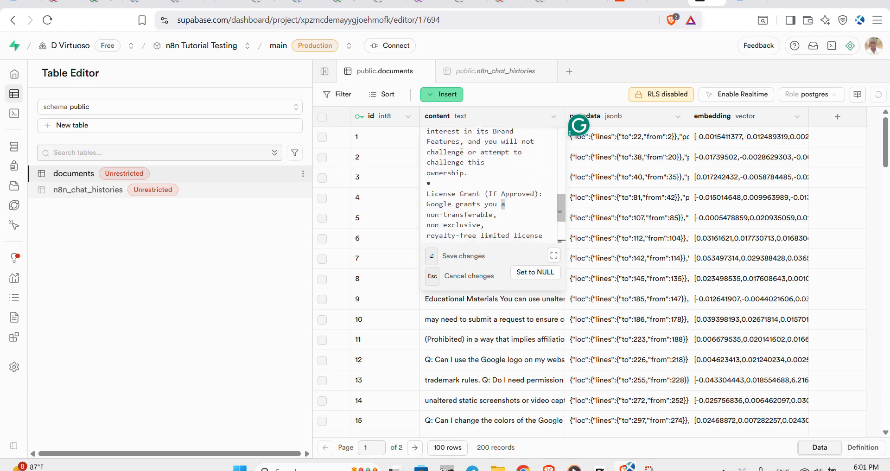
scroll(462, 151, down, 1)
scroll(462, 152, down, 3)
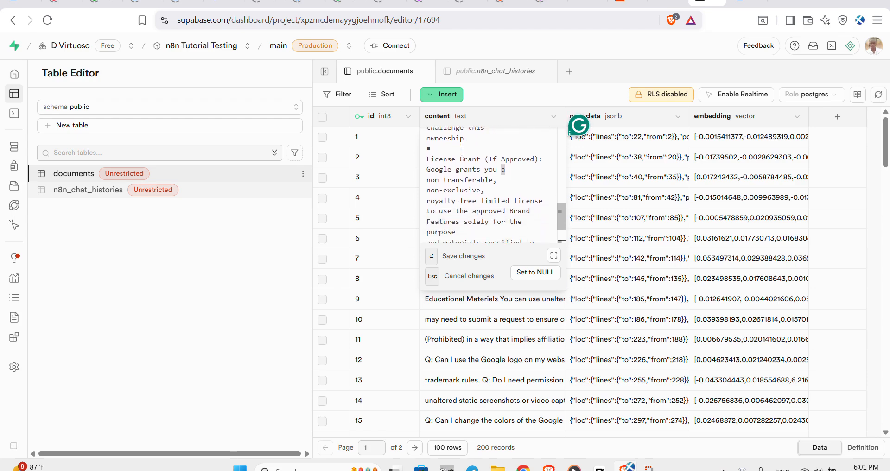
scroll(497, 186, down, 3)
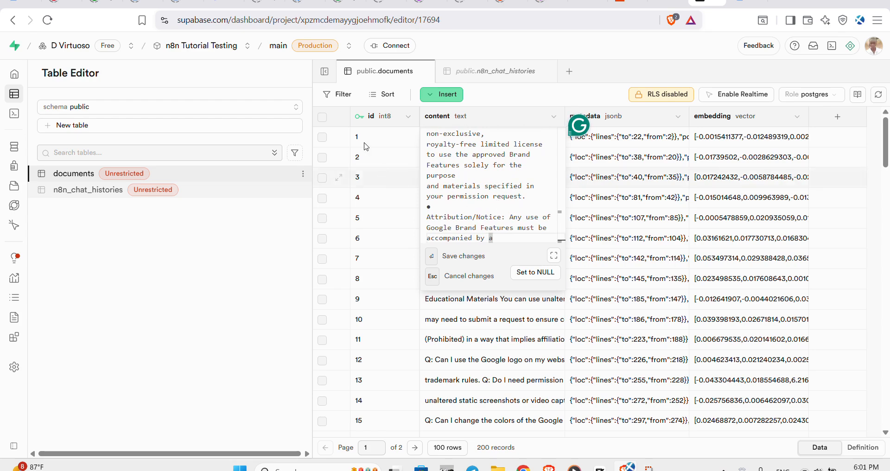
click(380, 137)
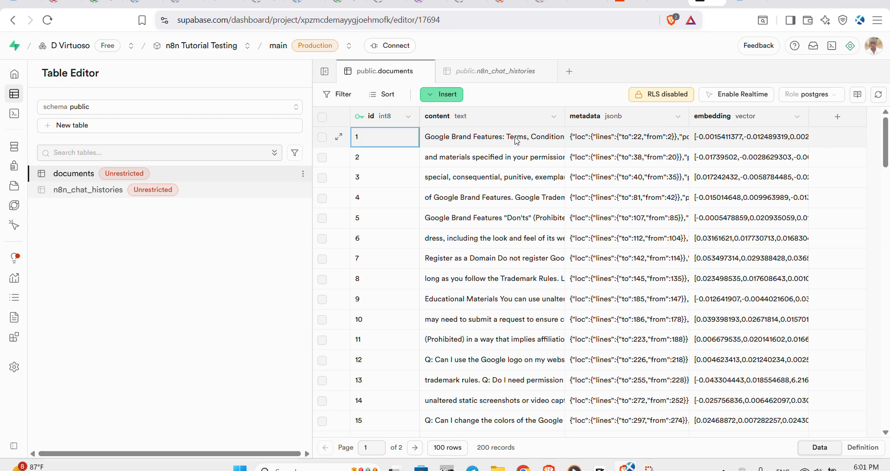
- Compare the text splitter's chunk settings in n8n with the end of row 1's content in the Supabase table
click(587, 2)
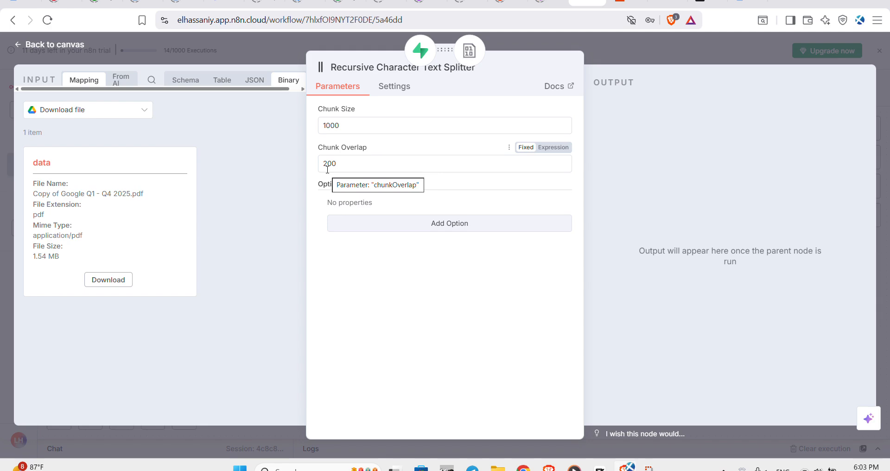
click(709, 1)
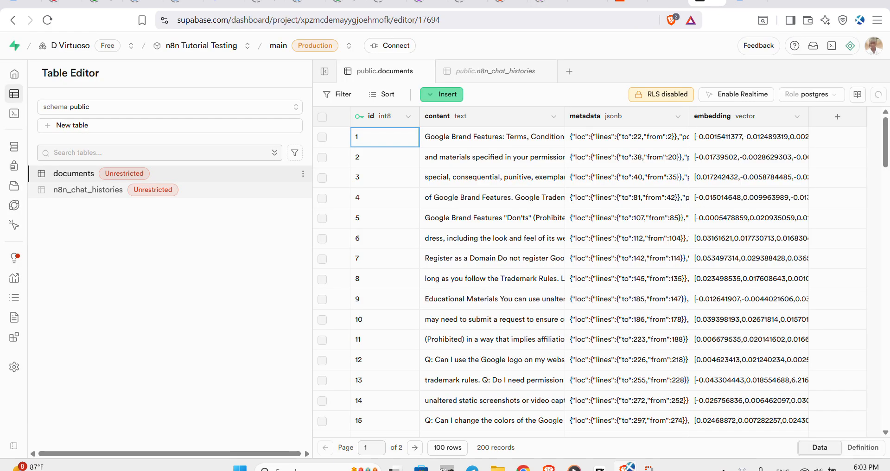
double_click(467, 133)
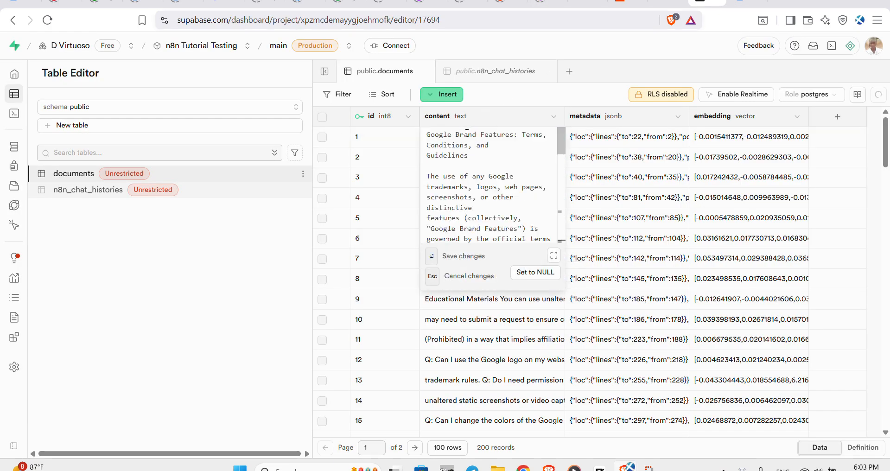
scroll(471, 186, down, 10)
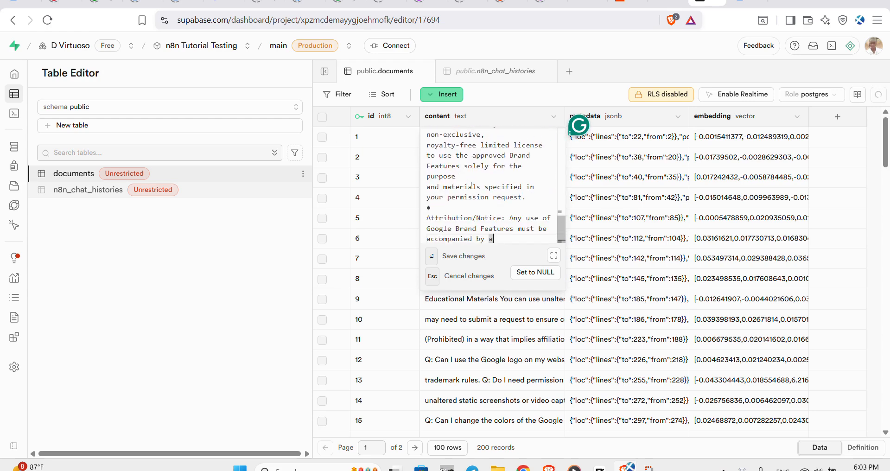
scroll(454, 197, down, 1)
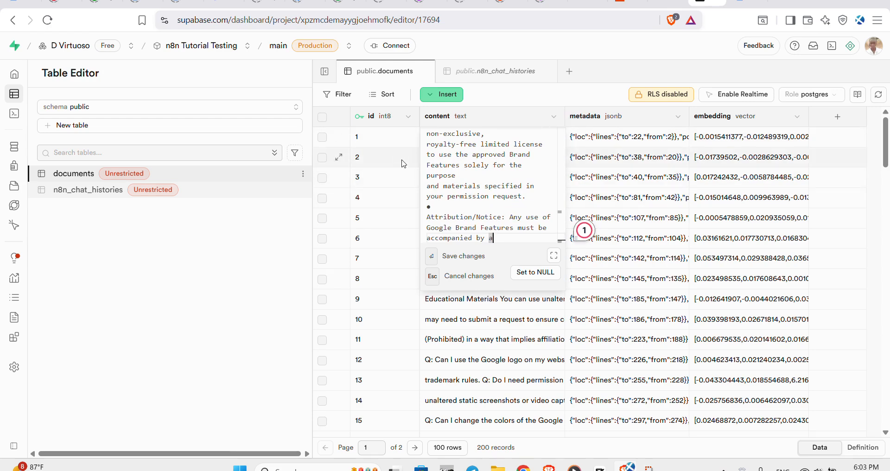
click(384, 163)
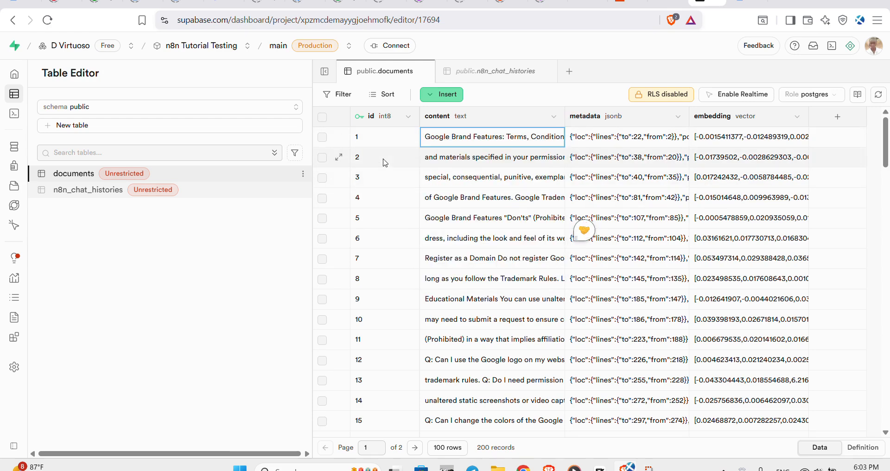
- Examine how row 2's content starts and ends in the documents table, leaving the cell unchanged
double_click(444, 162)
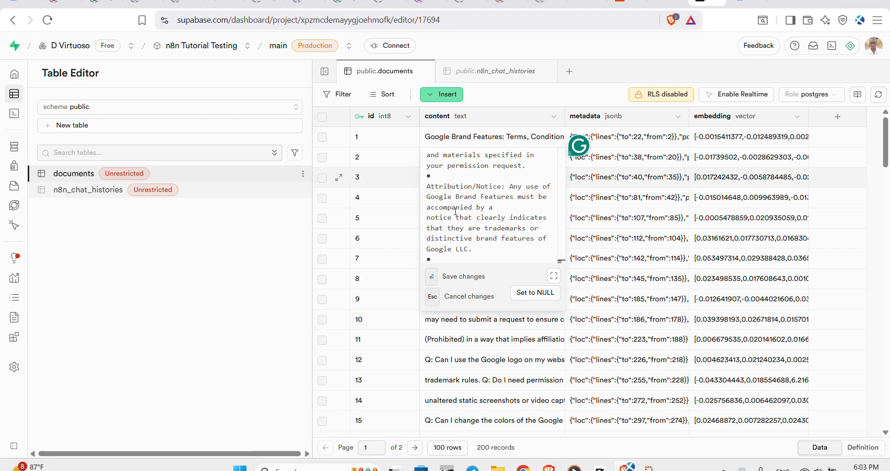
scroll(495, 241, down, 10)
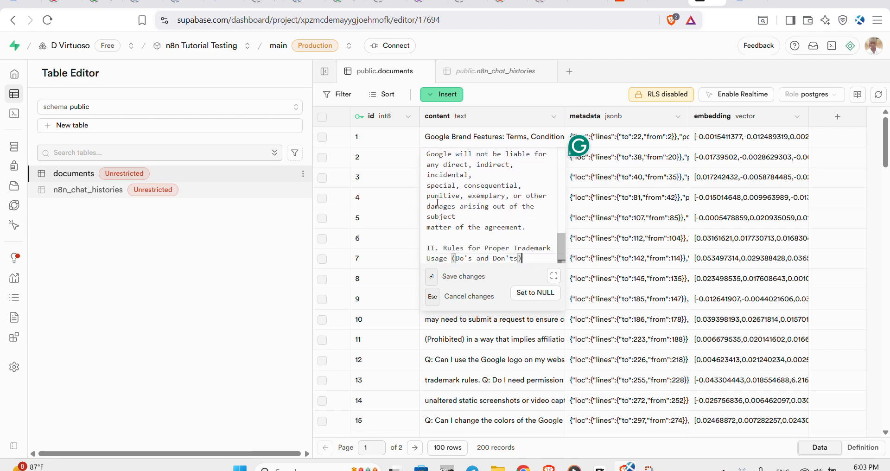
click(401, 180)
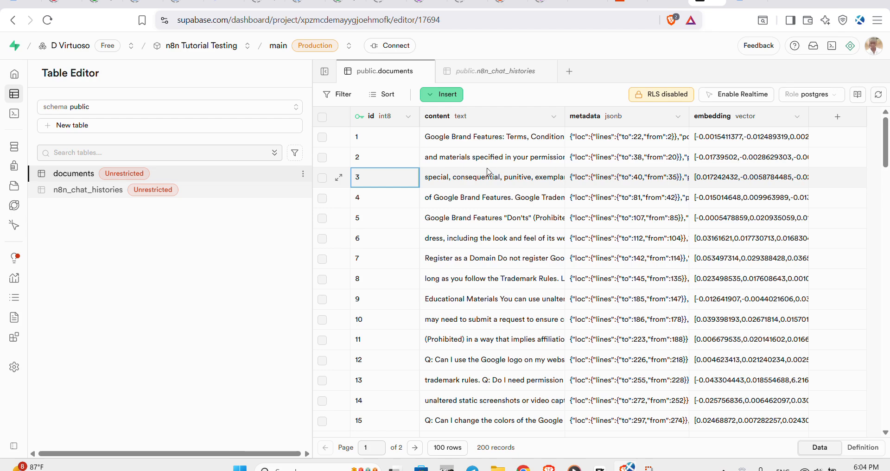
click(505, 160)
double_click(506, 160)
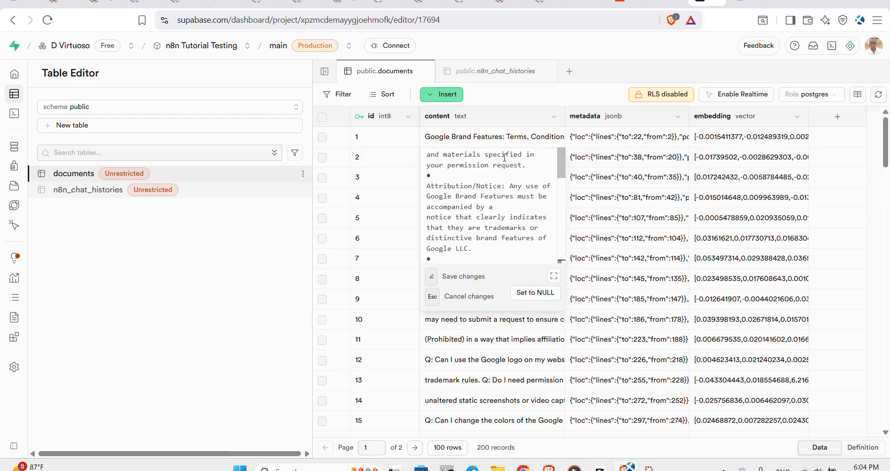
scroll(498, 176, down, 3)
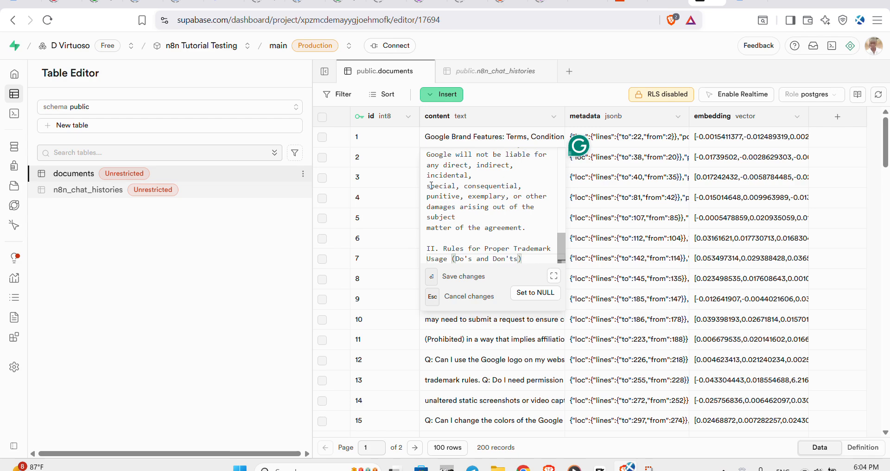
click(394, 176)
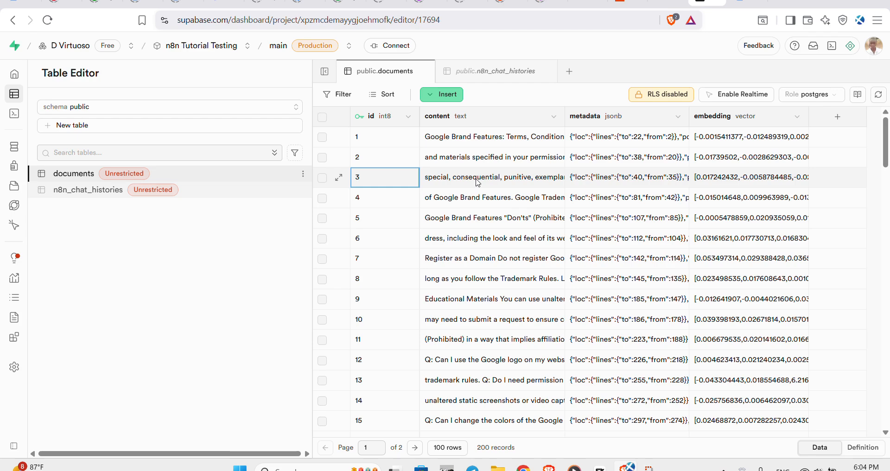
- Return to n8n and review the Recursive Character Text Splitter's chunk size and overlap again, ending on the canvas
click(583, 2)
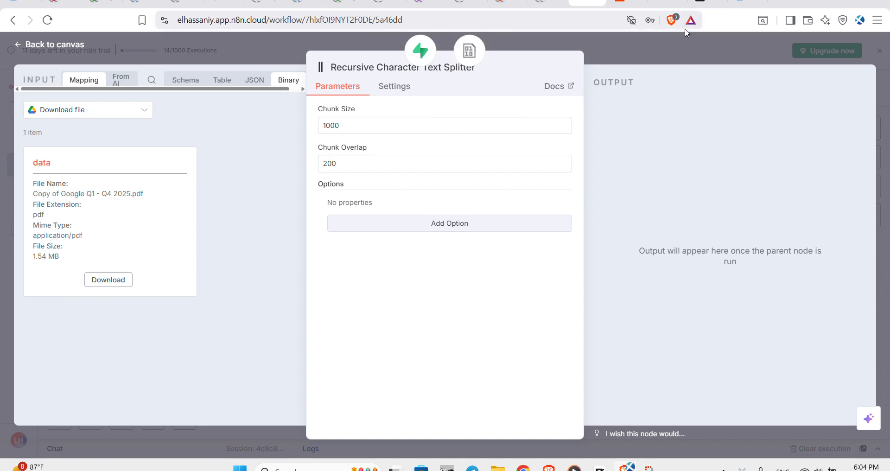
click(680, 43)
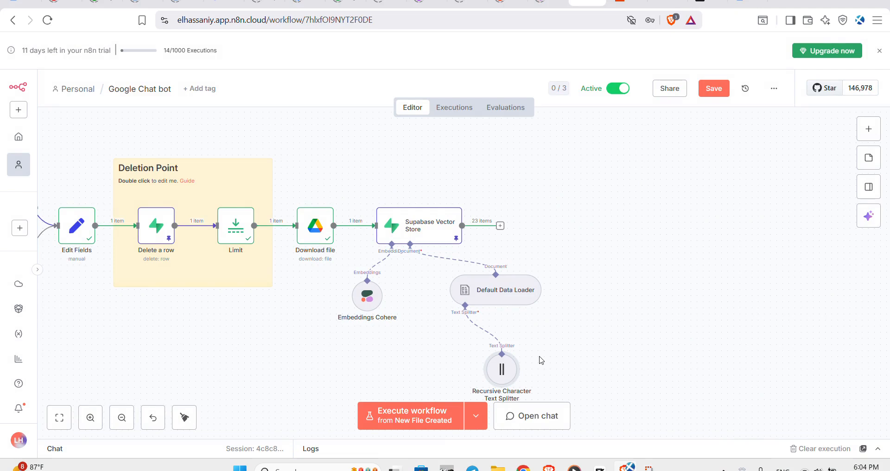
double_click(499, 371)
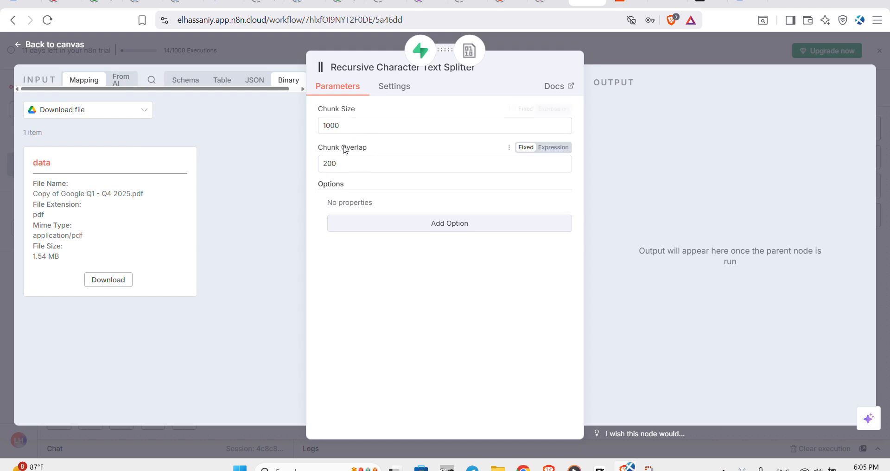
click(668, 43)
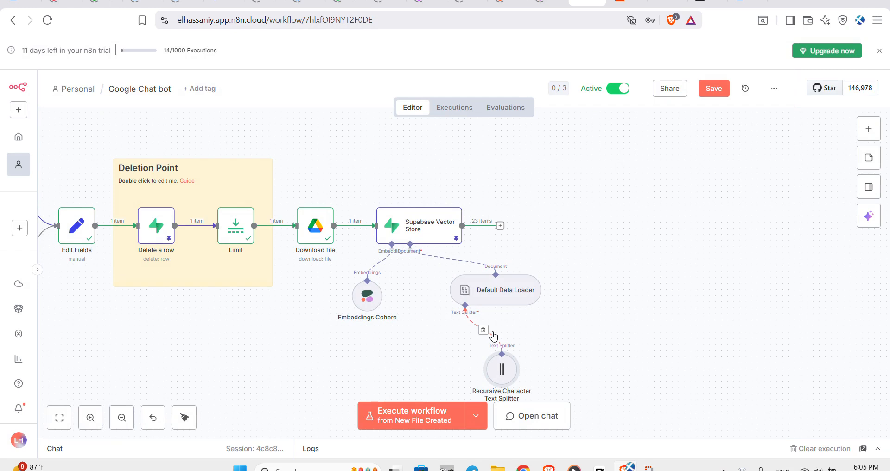
- Disconnect the Recursive Character Text Splitter from the Default Data Loader, attach a new recursive splitter instead, and check its default chunk size and overlap
click(484, 331)
click(465, 331)
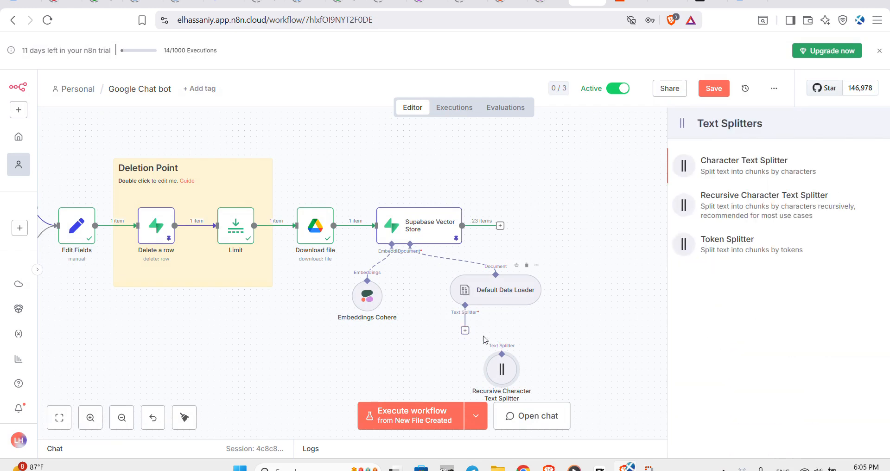
click(742, 211)
double_click(740, 251)
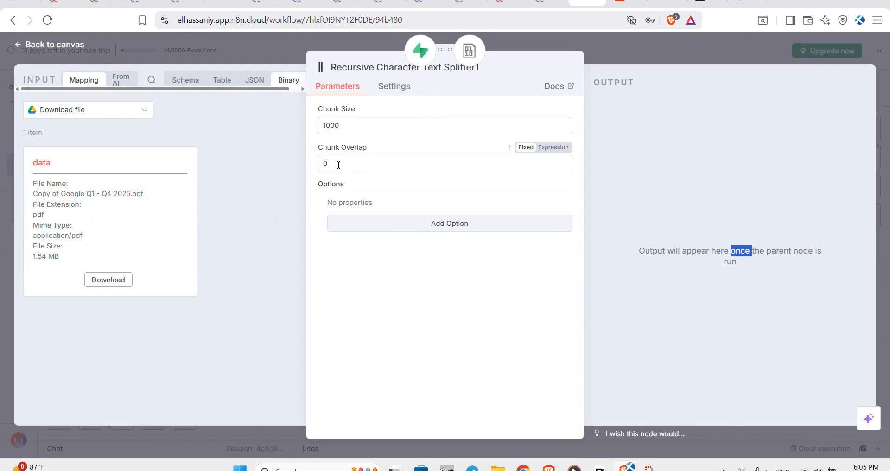
click(325, 163)
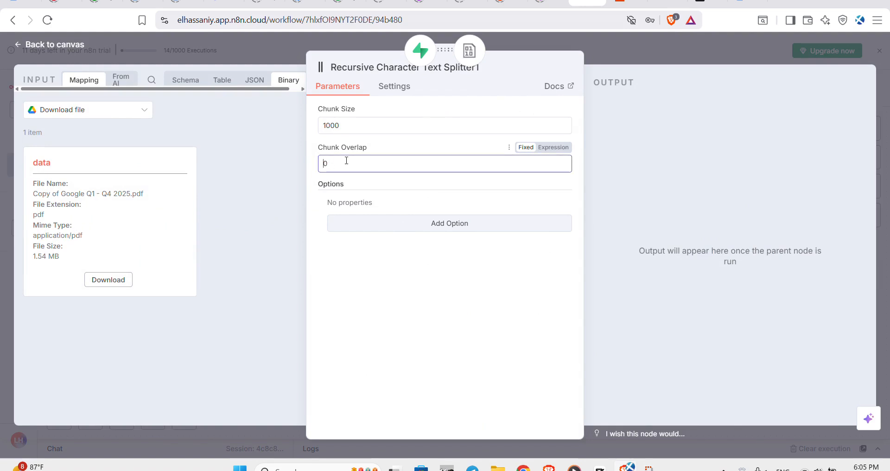
click(612, 62)
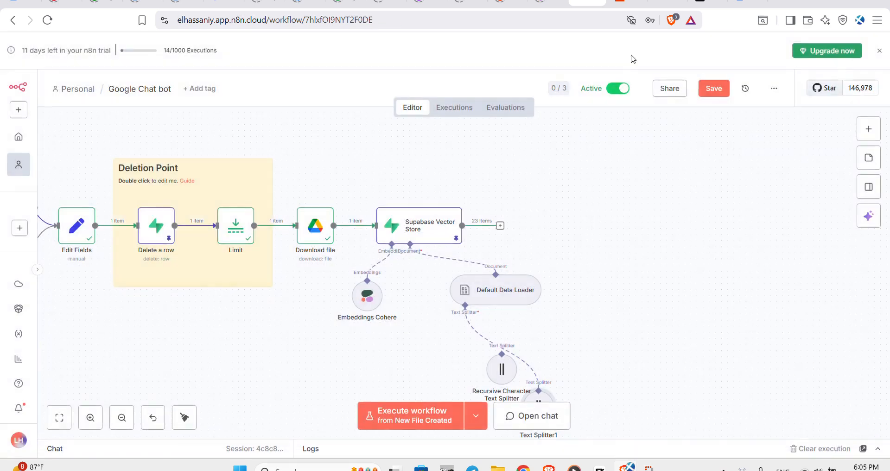
- Delete the newly added duplicate splitter and reconnect the original Recursive Character Text Splitter to the Default Data Loader
scroll(552, 370, down, 3)
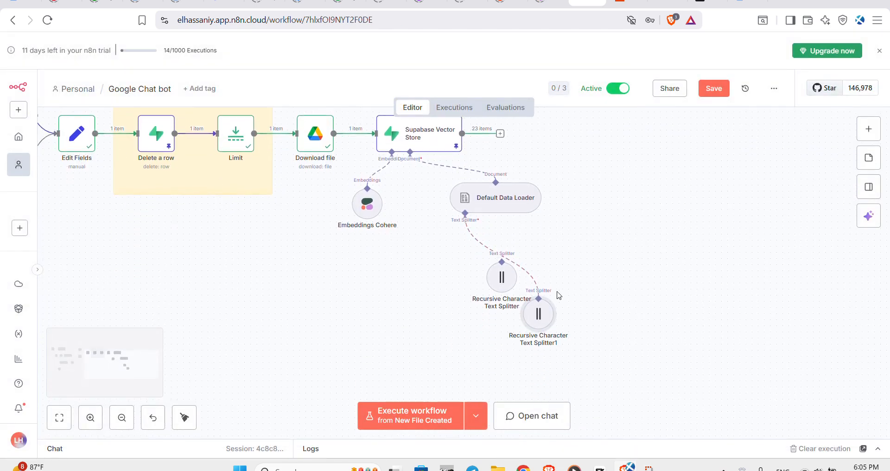
mouse_move(532, 317)
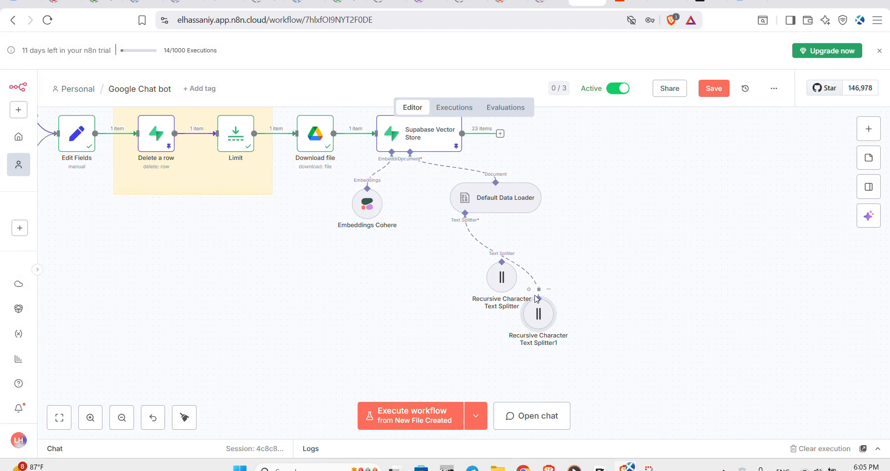
click(539, 289)
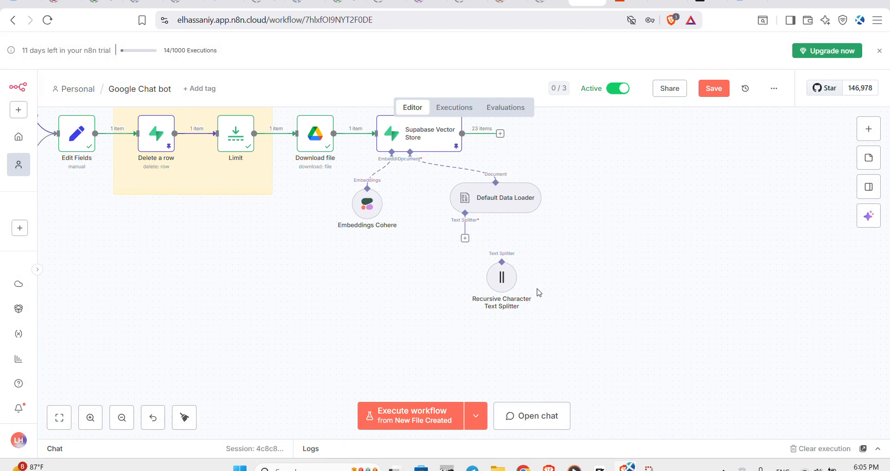
drag(465, 237, 508, 281)
scroll(505, 278, up, 1)
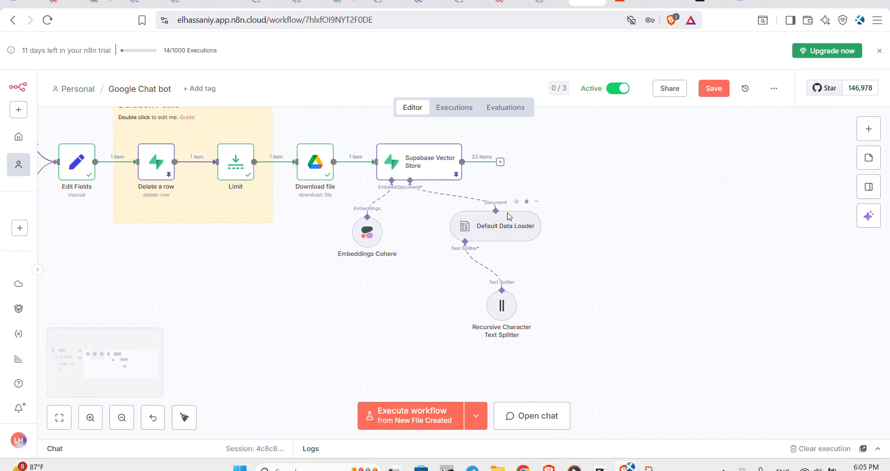
- Review the Default Data Loader's data, text splitting and metadata parameters, and switch to the hosted chat page
double_click(510, 230)
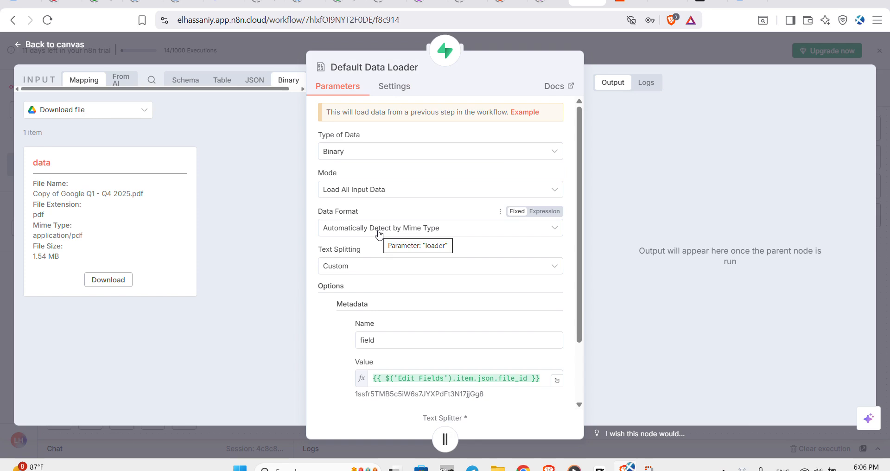
click(705, 2)
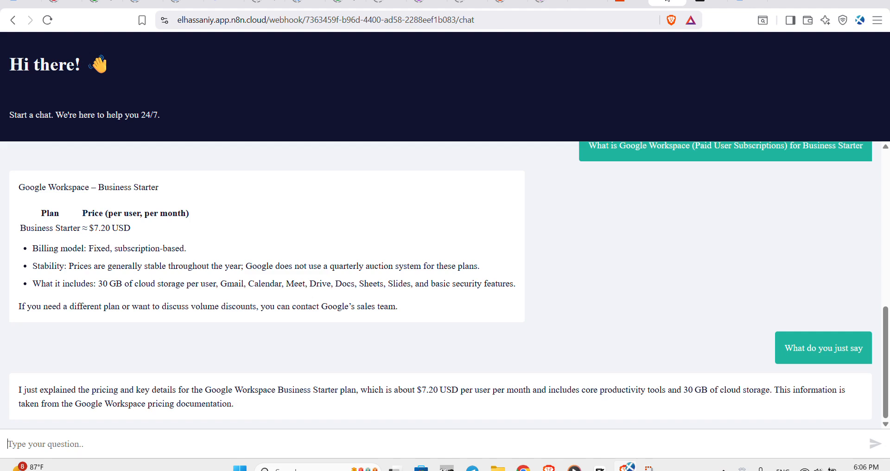
- Switch to the n8n workflow and review the Type of Data and Mode options of the Default Data Loader
click(666, 2)
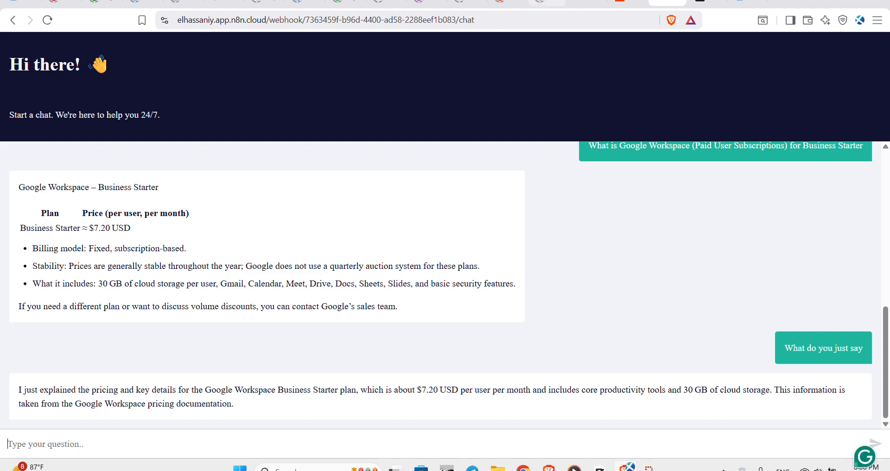
click(582, 2)
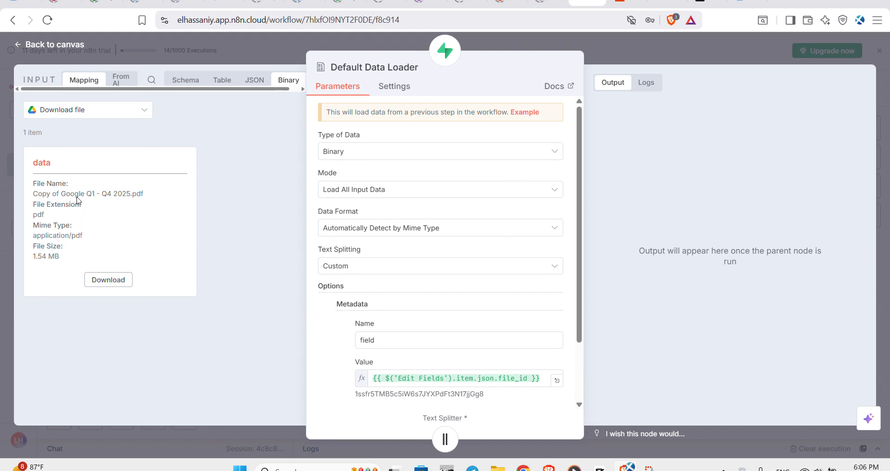
click(355, 159)
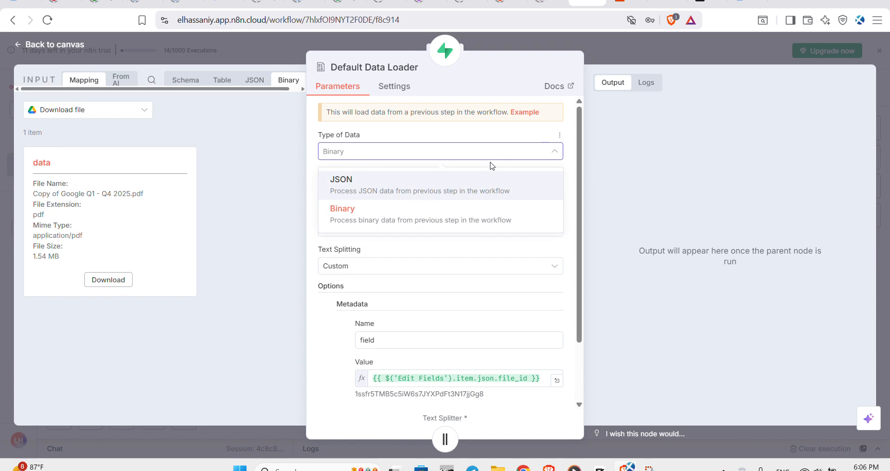
click(504, 158)
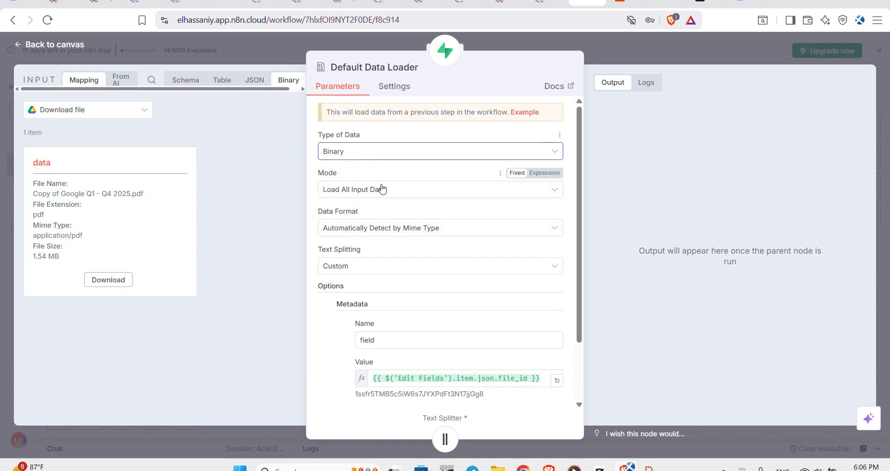
click(408, 192)
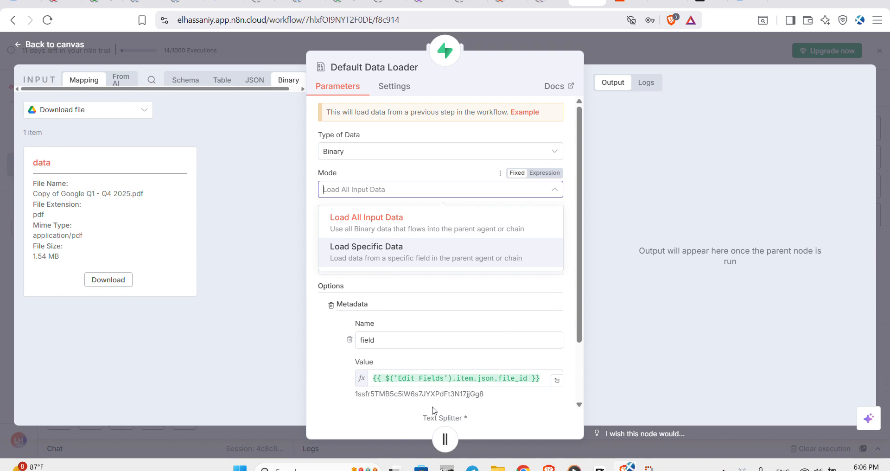
click(318, 382)
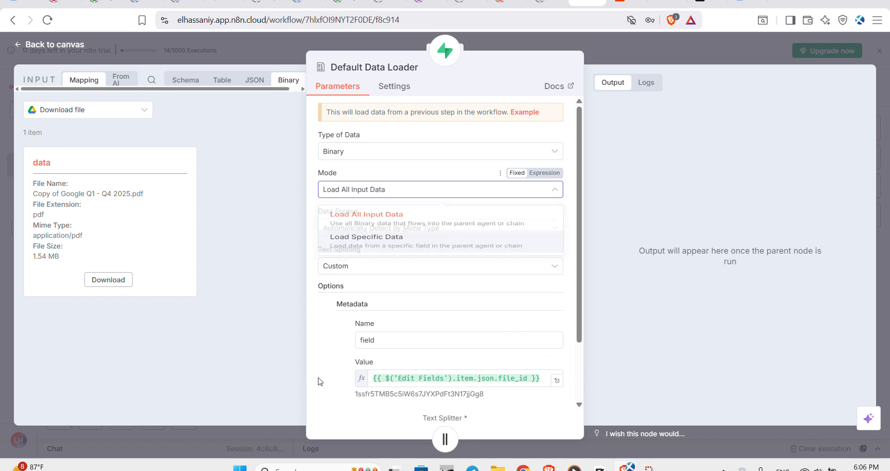
click(406, 193)
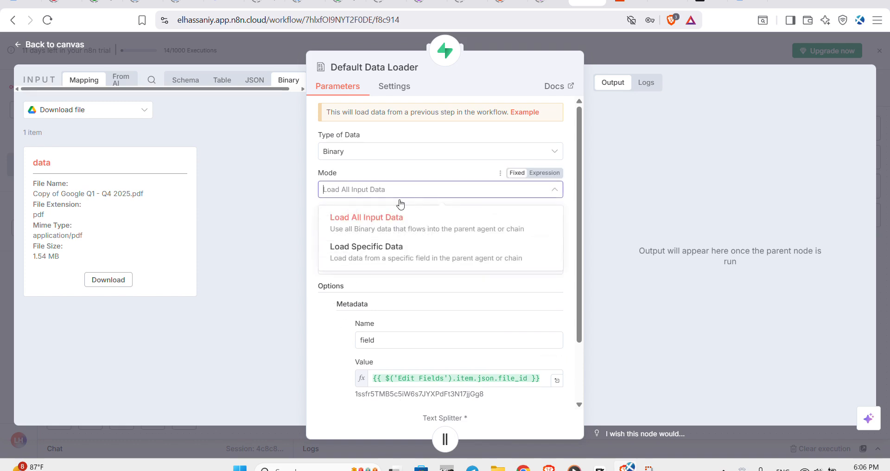
click(436, 190)
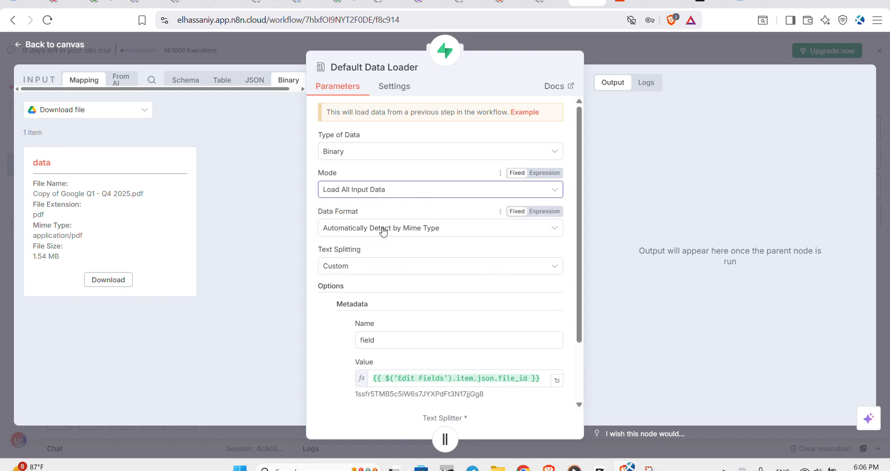
- Review the Data Format and Text Splitting options of the Default Data Loader, keeping the existing selections
click(459, 232)
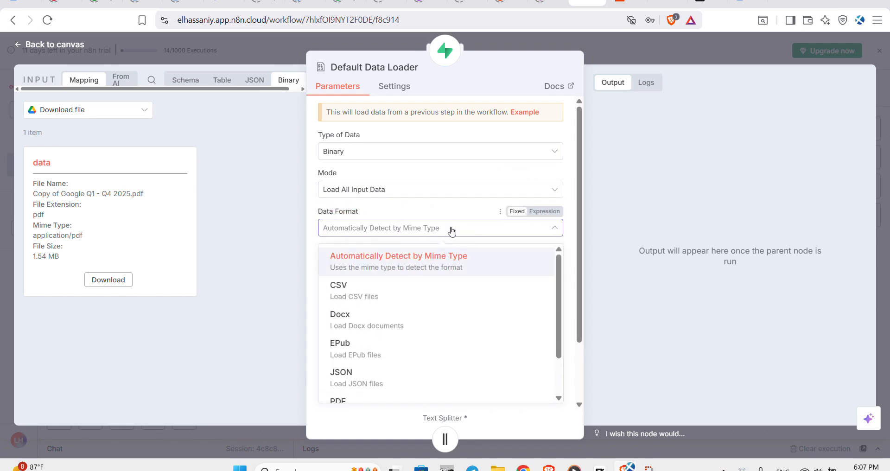
click(468, 228)
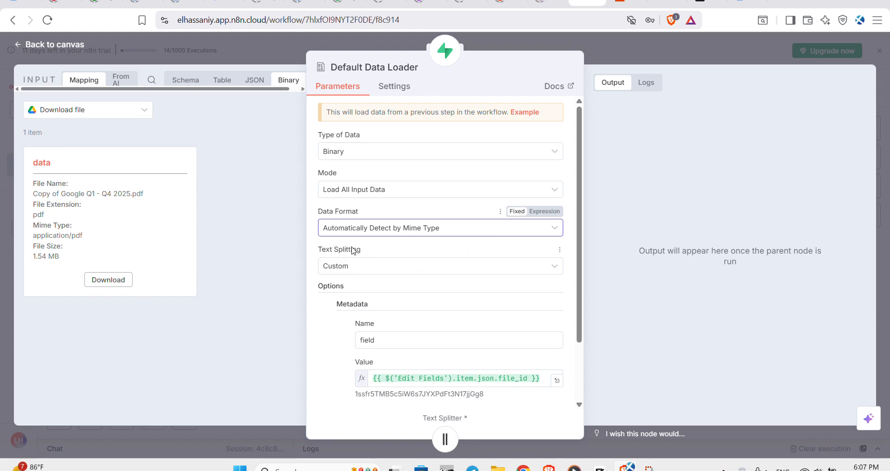
click(403, 270)
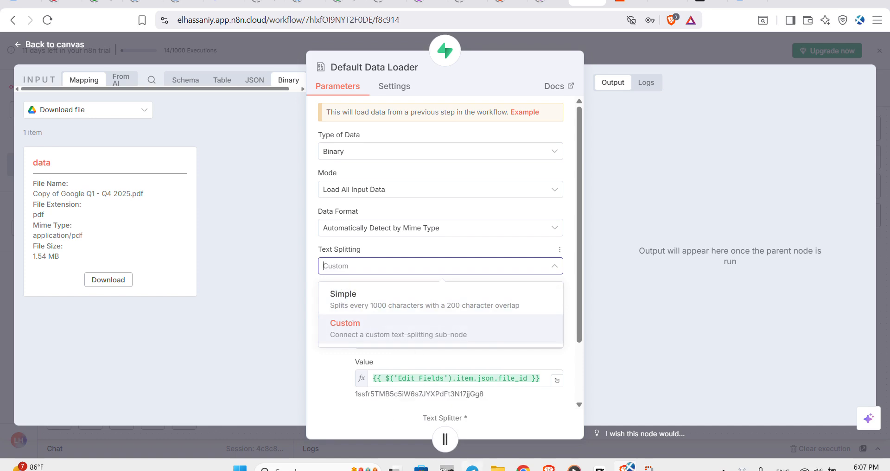
click(342, 420)
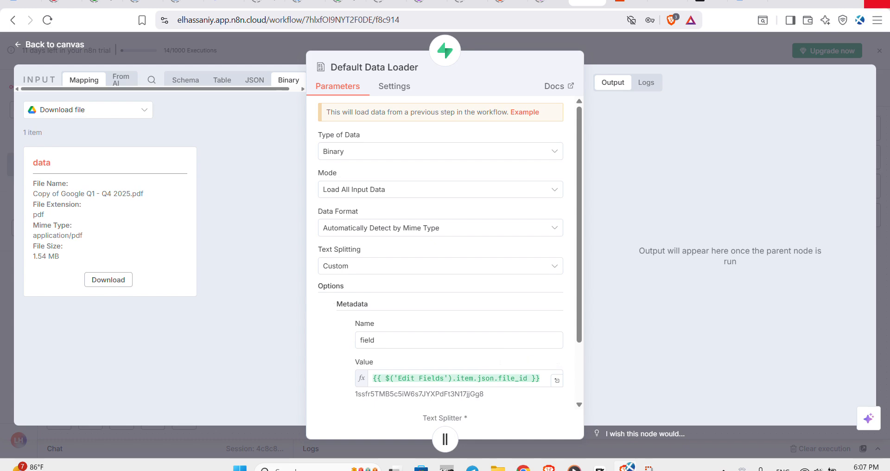
- Switch to the Supabase documents table and examine the full metadata of row 89, down to its field entry
click(715, 2)
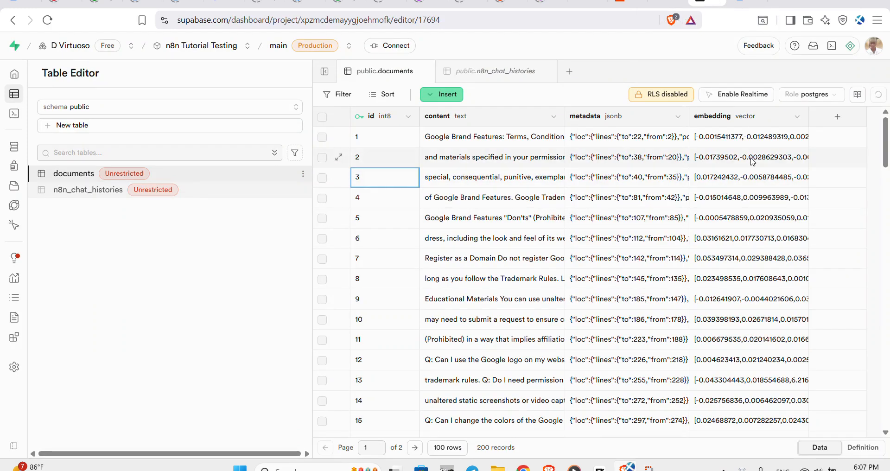
scroll(745, 198, down, 15)
scroll(745, 198, down, 10)
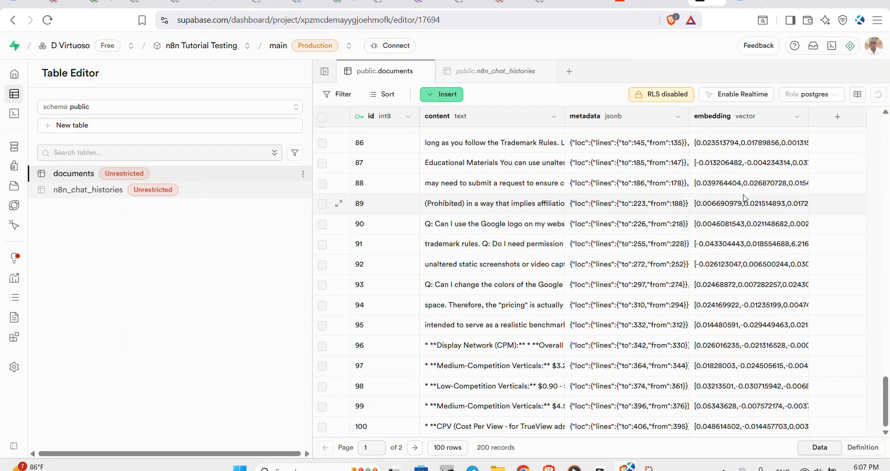
double_click(730, 226)
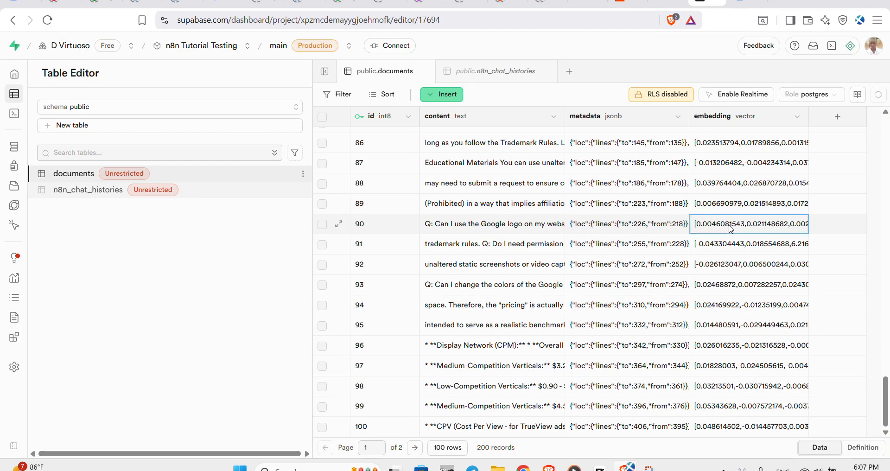
double_click(622, 210)
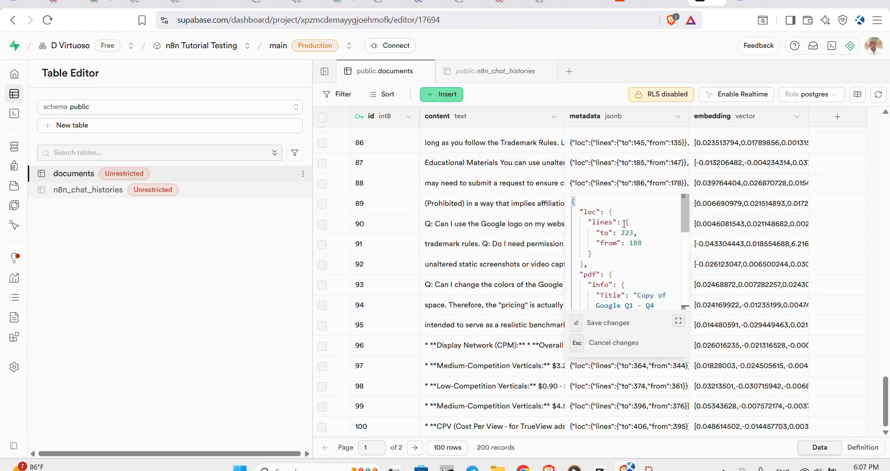
scroll(625, 224, down, 5)
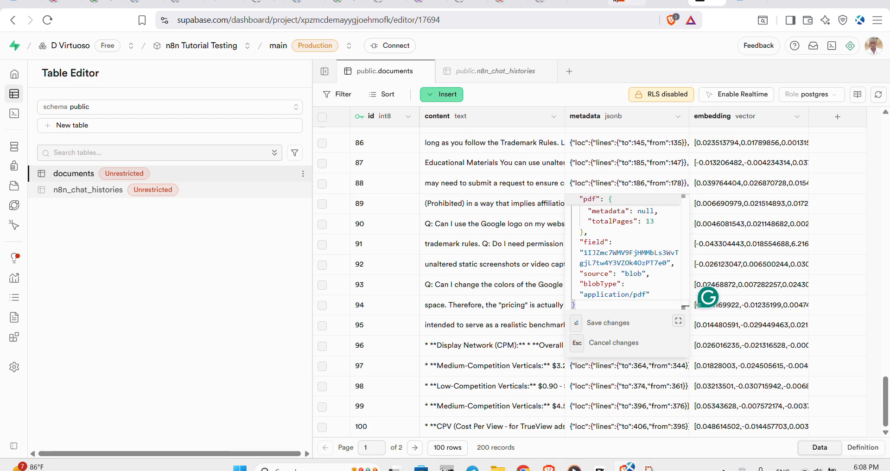
- Return to the n8n workflow and check the parameters and file_id filter of the Delete a row node
click(588, 2)
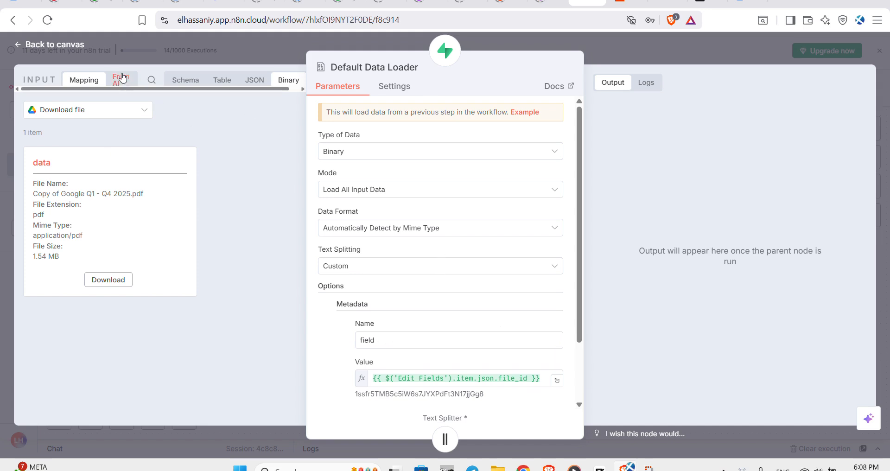
click(258, 57)
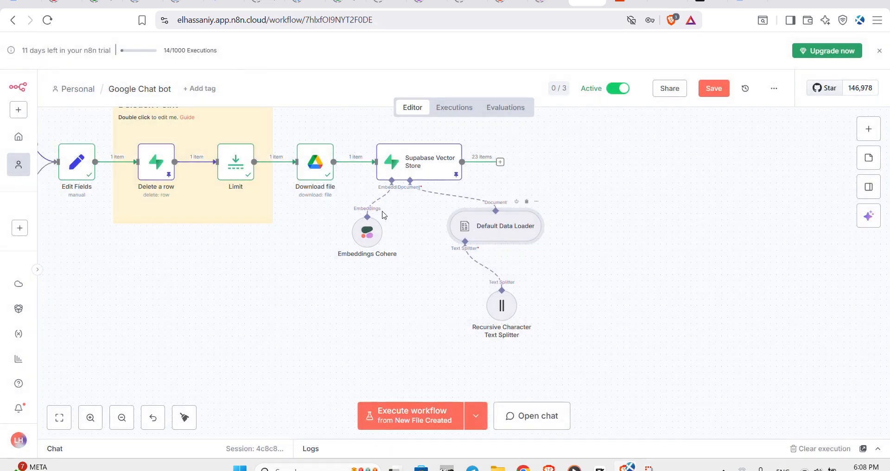
double_click(149, 172)
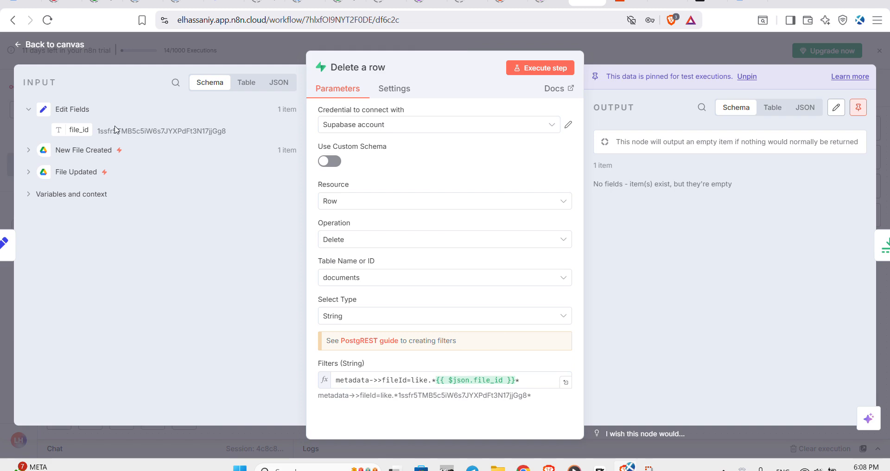
click(597, 54)
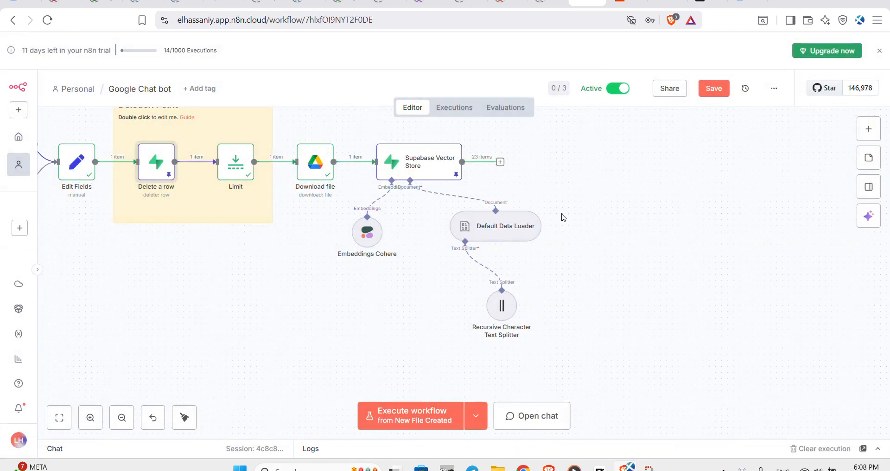
- Open the Default Data Loader and compare its metadata value with the file_id from the Edit Fields input, then close the node
click(496, 238)
double_click(495, 239)
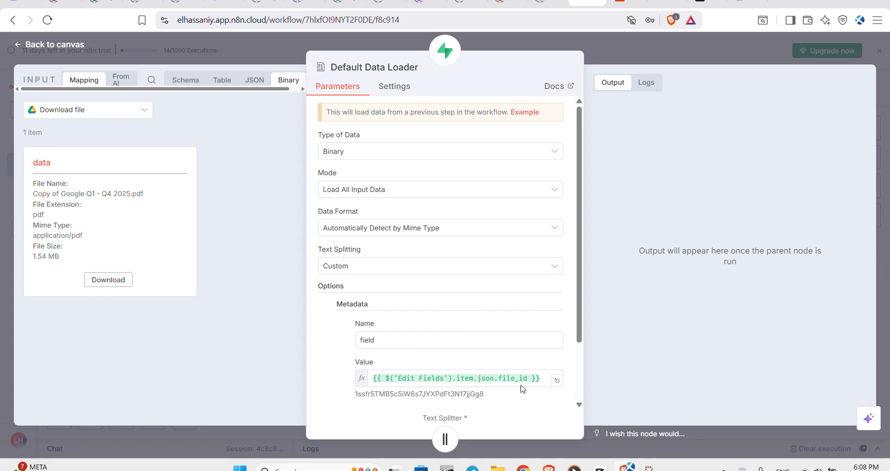
scroll(502, 383, down, 2)
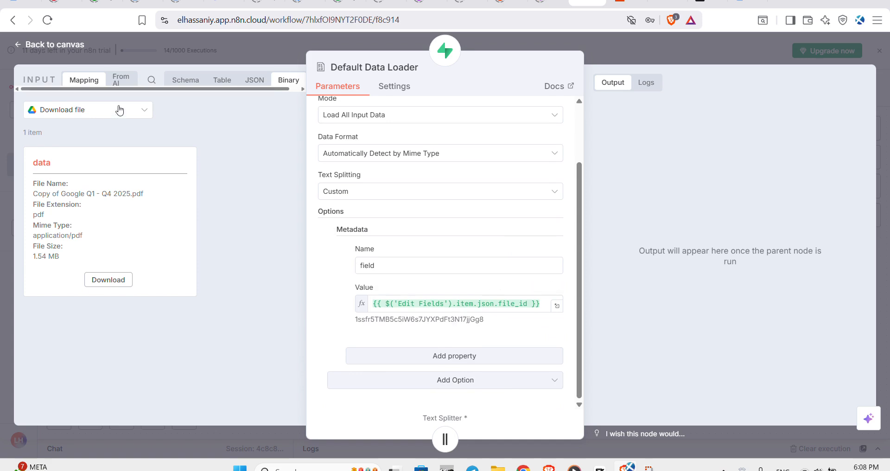
click(146, 111)
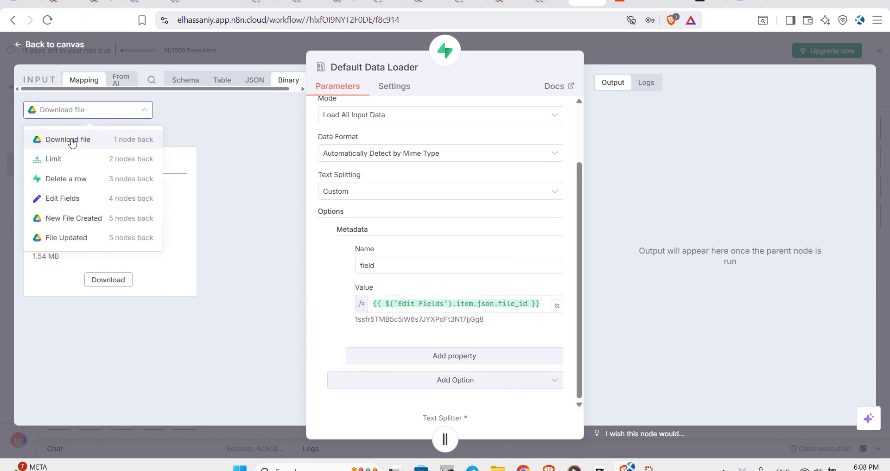
click(51, 197)
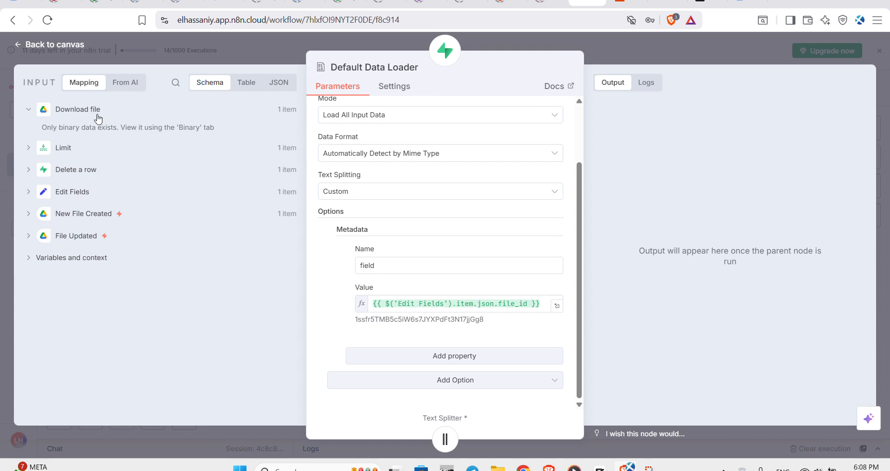
click(29, 192)
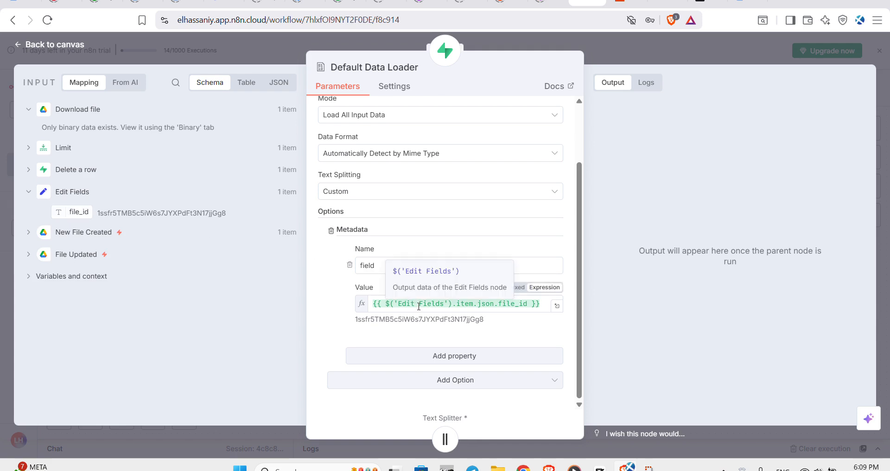
scroll(352, 342, up, 3)
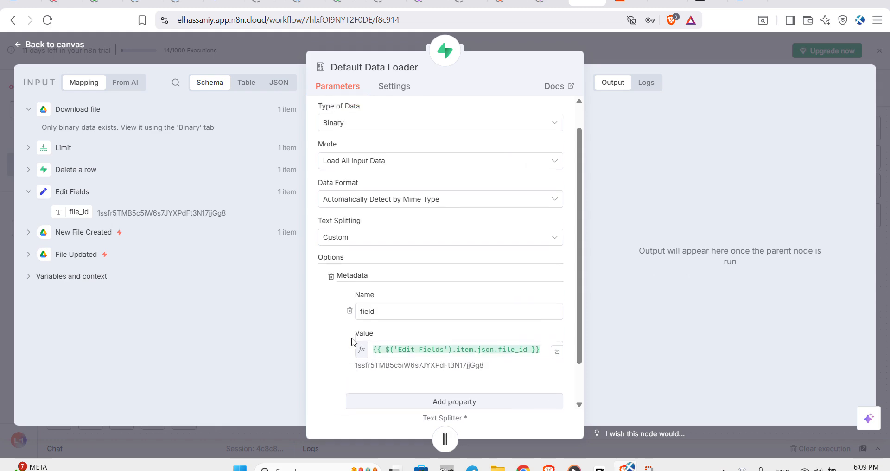
click(696, 48)
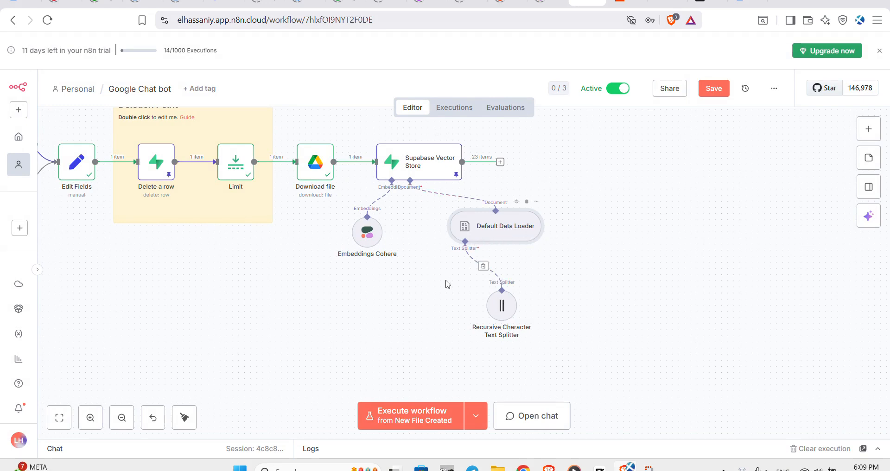
- Return to the Supabase documents table, close the open metadata cell of row 89 unedited and review the content and embedding columns
click(702, 2)
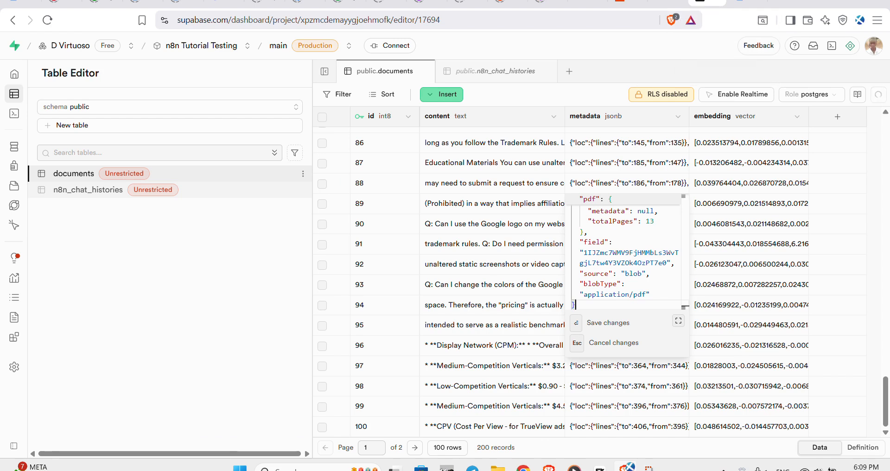
click(480, 210)
click(480, 209)
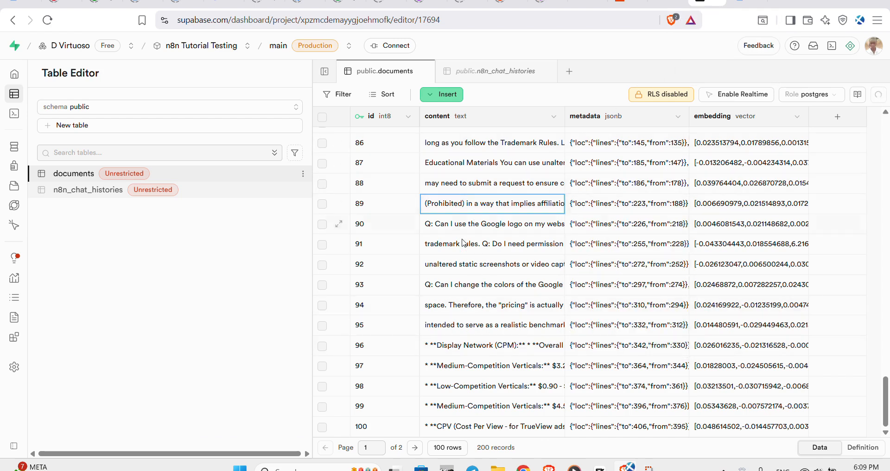
click(572, 2)
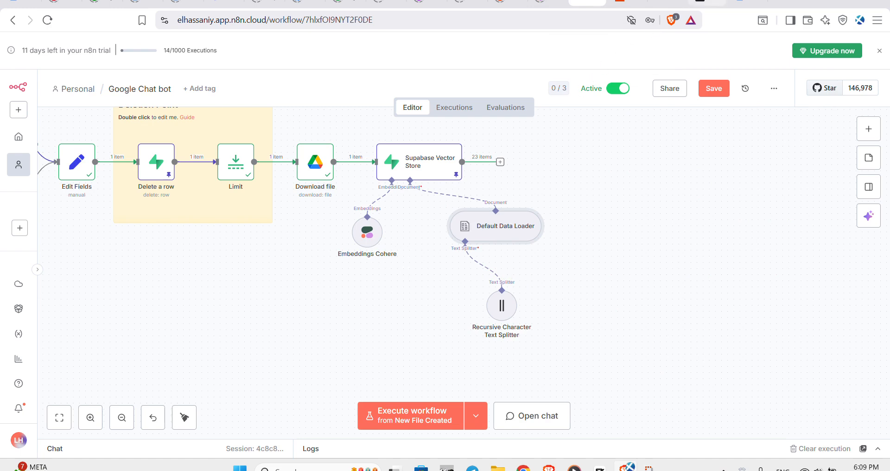
click(707, 2)
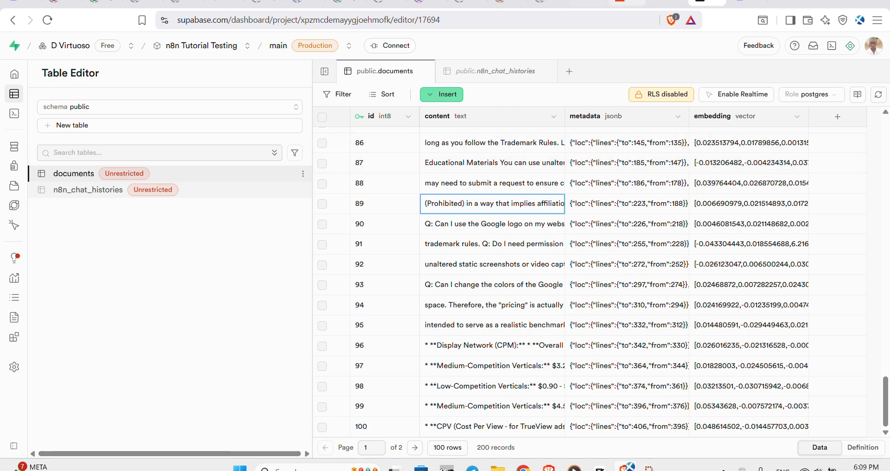
- Switch to the Cohere site by way of the n8n workflow and open its main Dashboard page
click(587, 2)
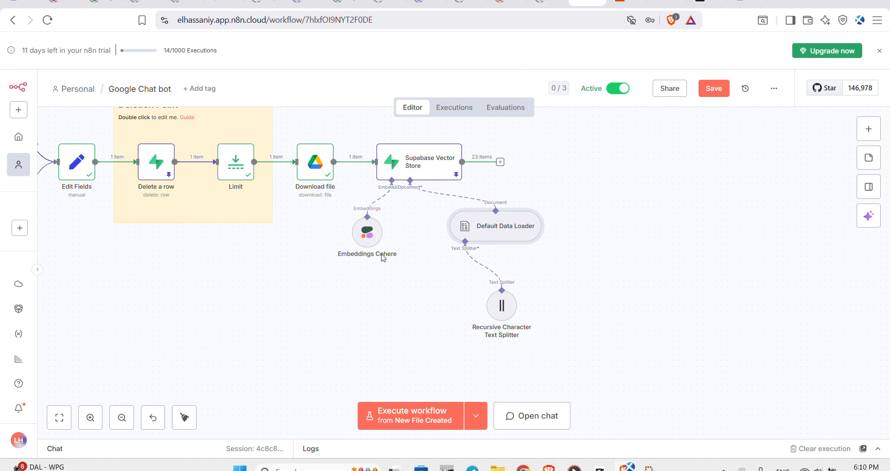
click(547, 2)
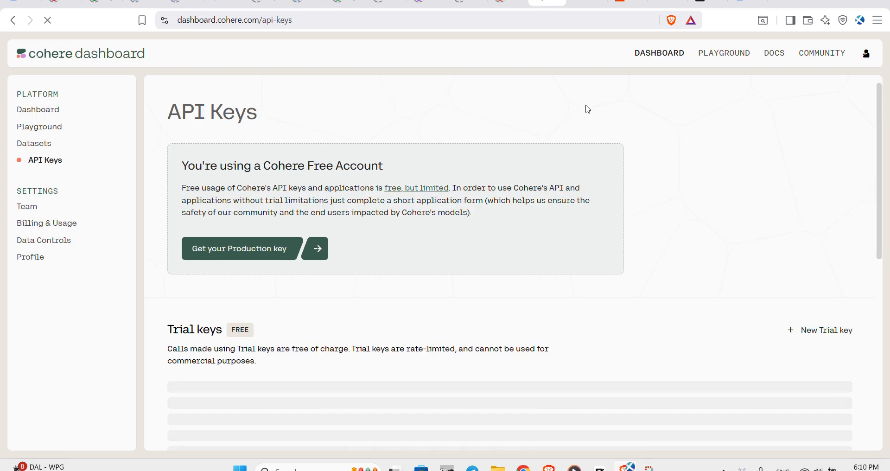
click(62, 111)
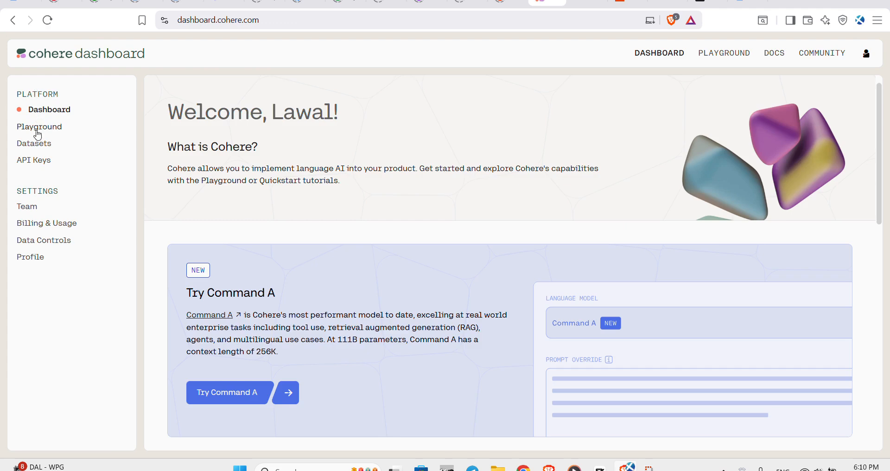
- Open the Cohere API Keys page, review the trial keys section and return to the n8n workflow
click(25, 168)
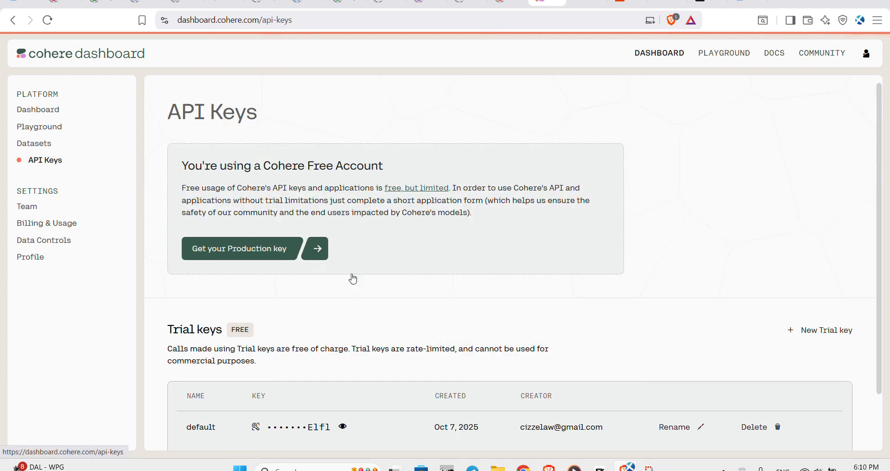
scroll(355, 360, down, 3)
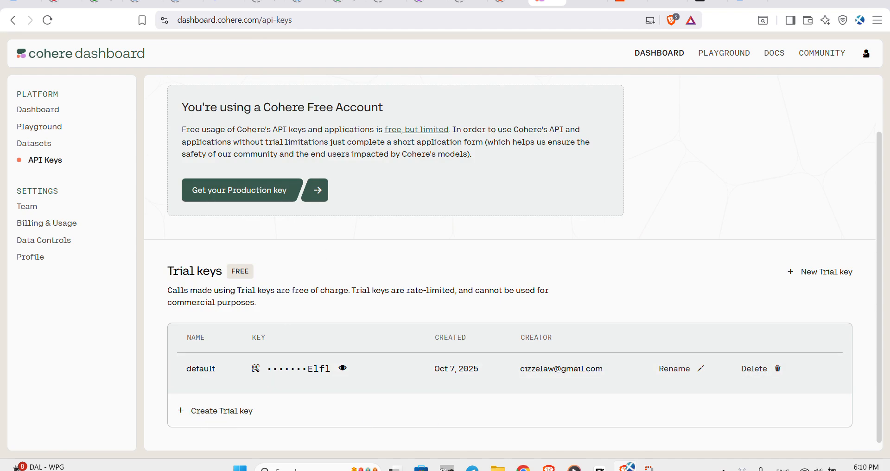
click(598, 3)
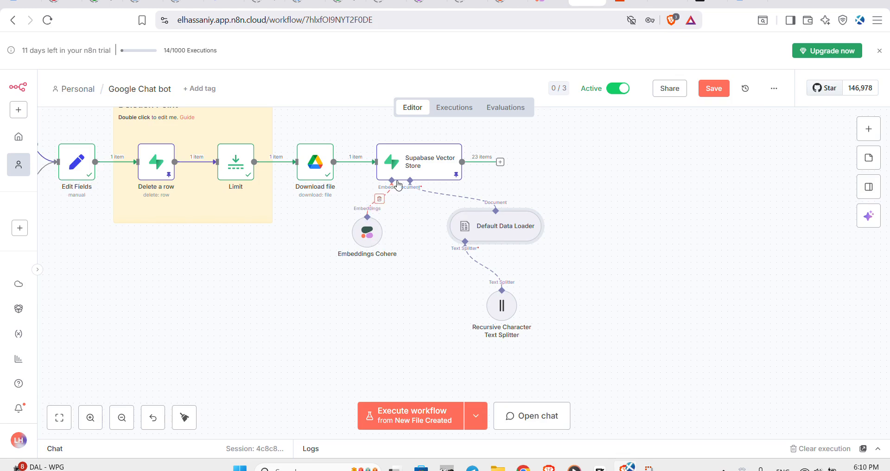
- Disconnect Embeddings Cohere from the Supabase Vector Store and attach a new Embeddings Cohere node in its place
click(380, 199)
click(392, 205)
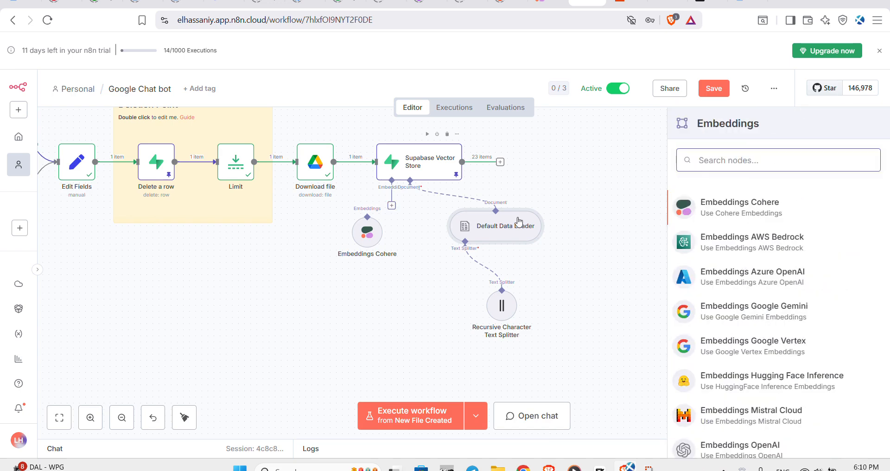
click(719, 214)
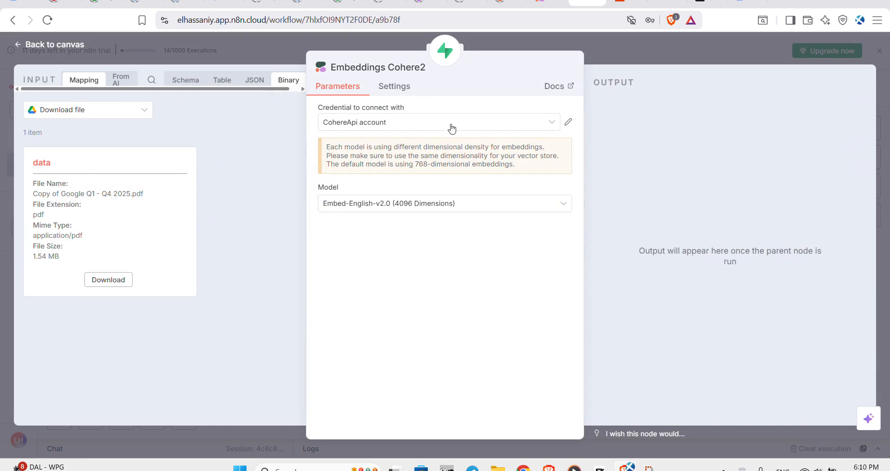
- Inspect the new embeddings node's CohereApi account credential, close it and look through the available embedding models
click(567, 123)
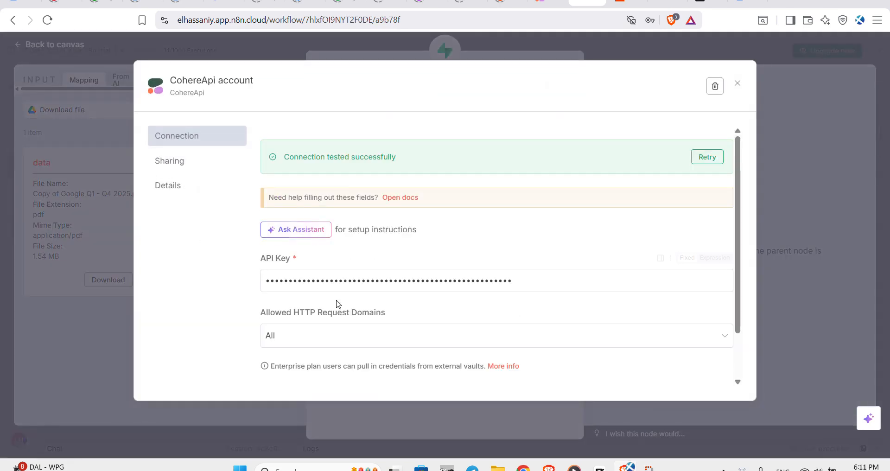
click(738, 85)
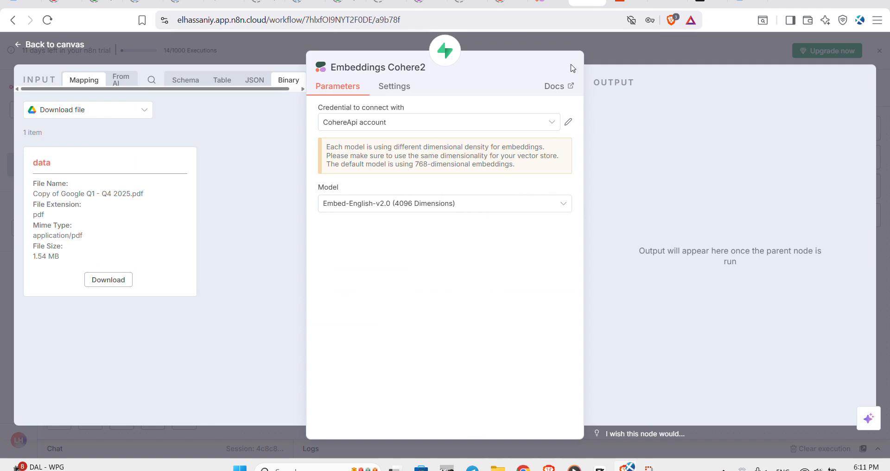
click(471, 204)
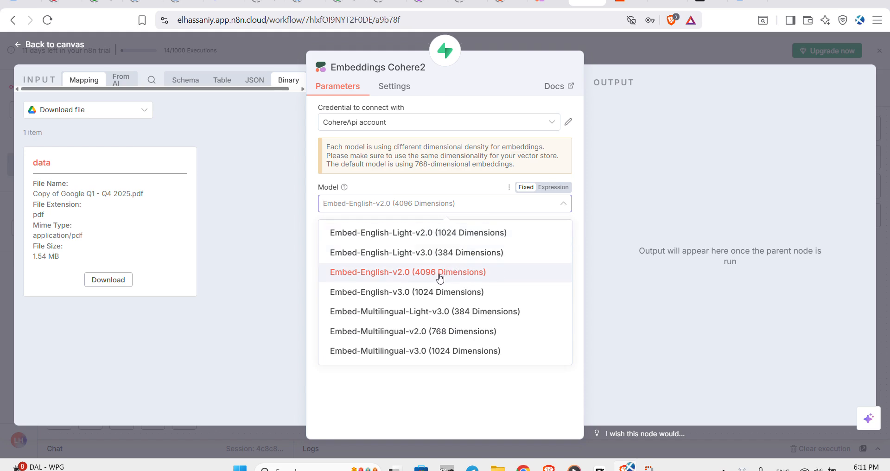
key(Up)
key(Up)
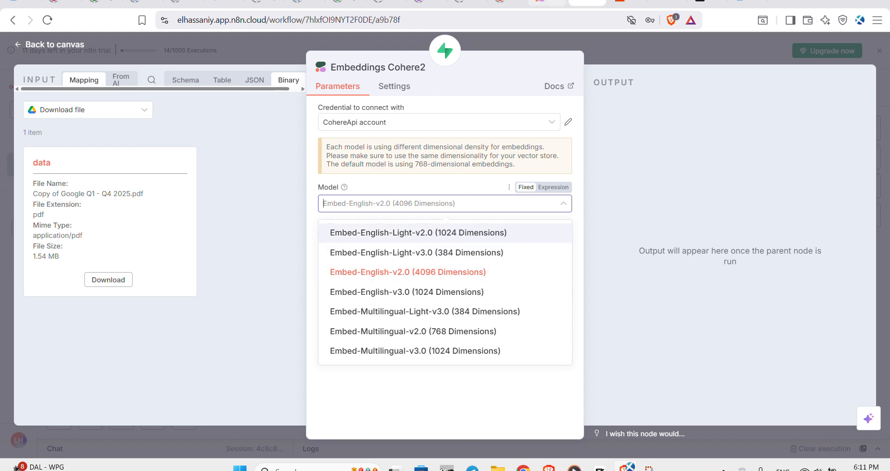
- Switch to the Cohere site, look through its main Dashboard page and return to the open n8n embeddings node
click(548, 3)
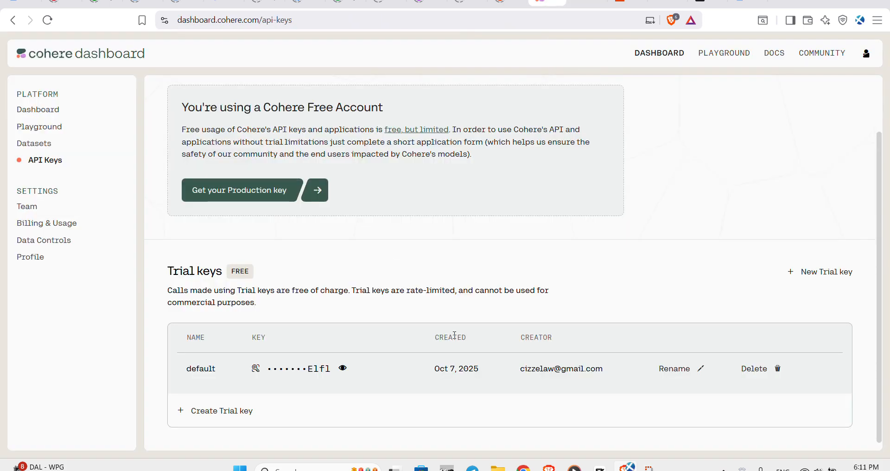
click(36, 110)
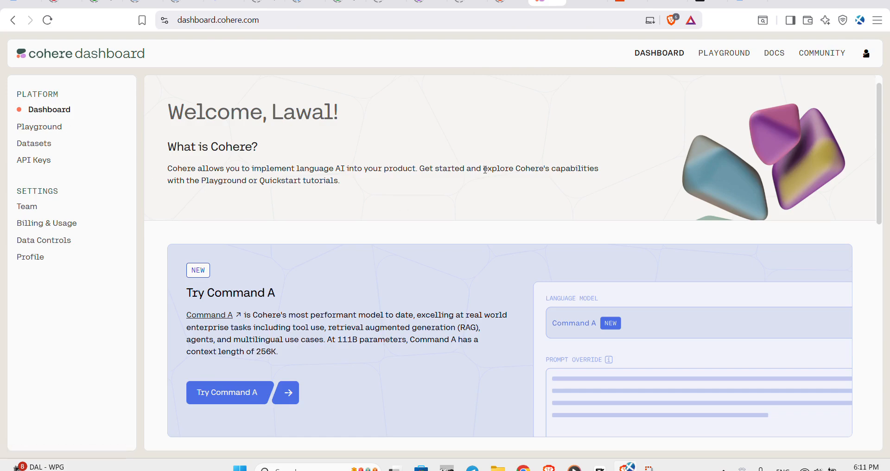
scroll(484, 172, down, 6)
scroll(566, 136, up, 6)
click(589, 2)
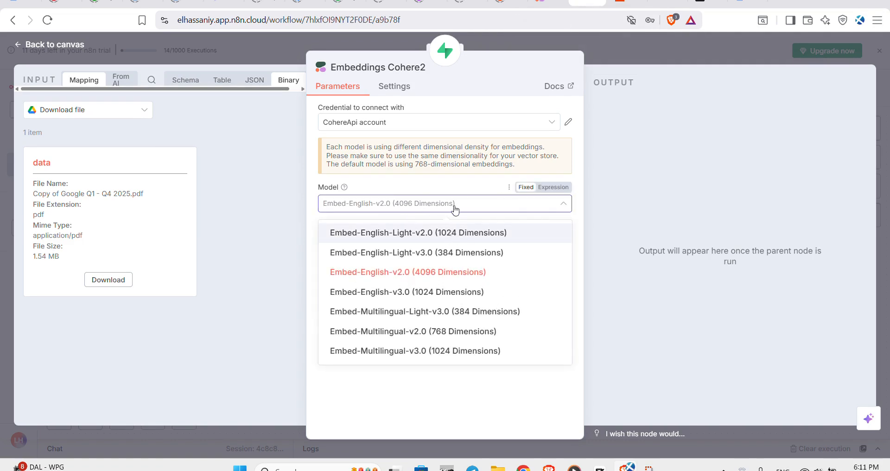
- Set the new embeddings node's model to Embed-English-Light-v2.0 (1024 Dimensions) and return to the canvas
click(475, 234)
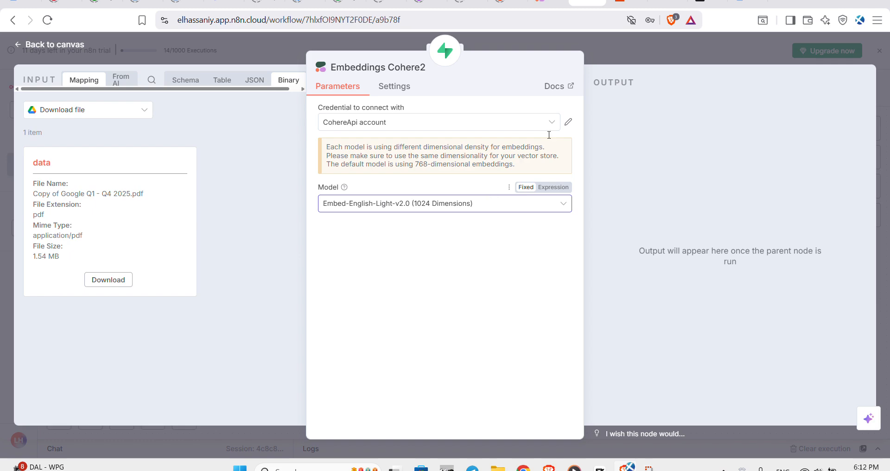
click(624, 46)
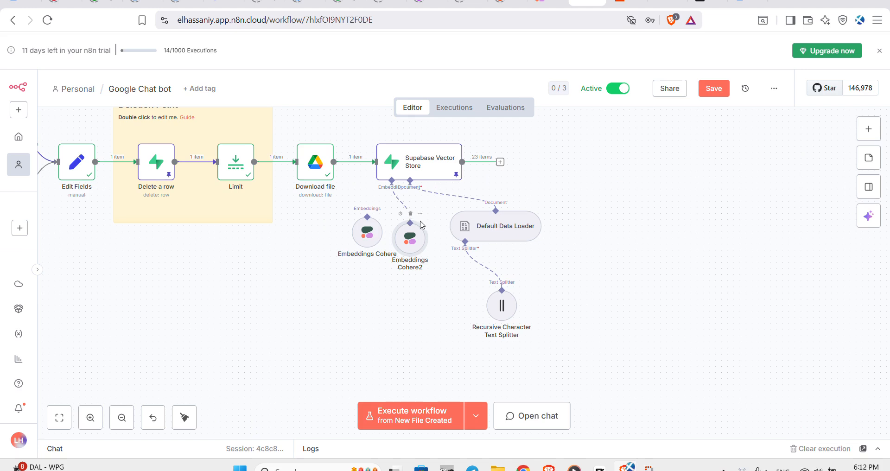
- Delete the Embeddings Cohere2 node, reconnect the original Embeddings Cohere to the Supabase Vector Store and nudge the store node into position
click(409, 215)
drag(391, 181, 356, 227)
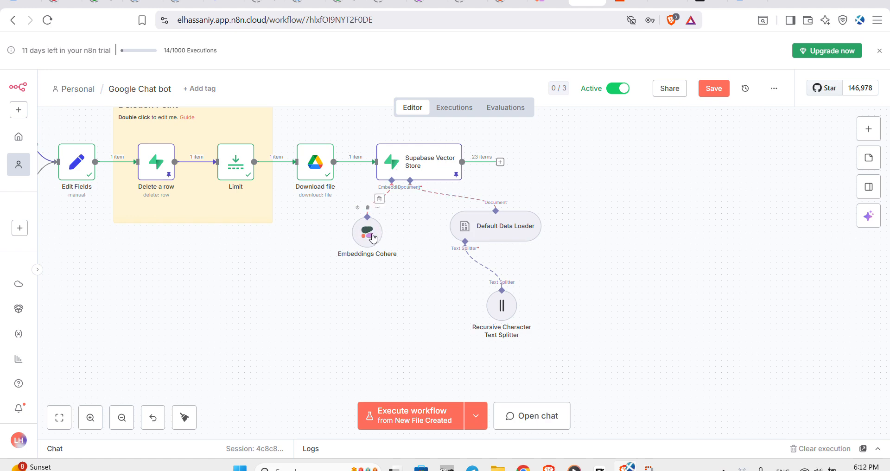
drag(429, 180, 417, 180)
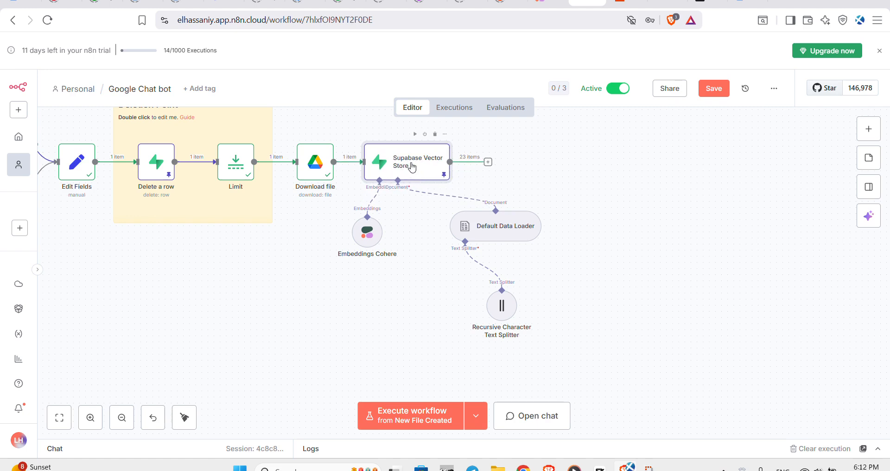
drag(406, 165, 427, 166)
- Glance at the Supabase documents table, then open the n8n Supabase Vector Store node and inspect its Supabase account credential
click(706, 2)
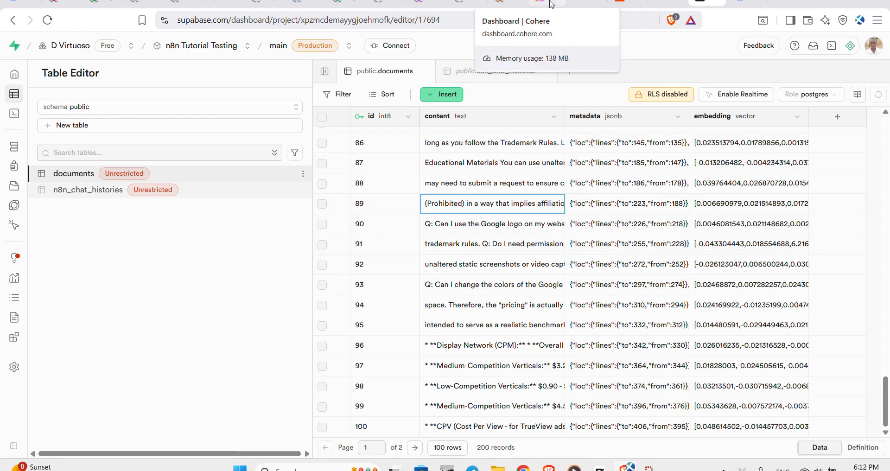
click(588, 4)
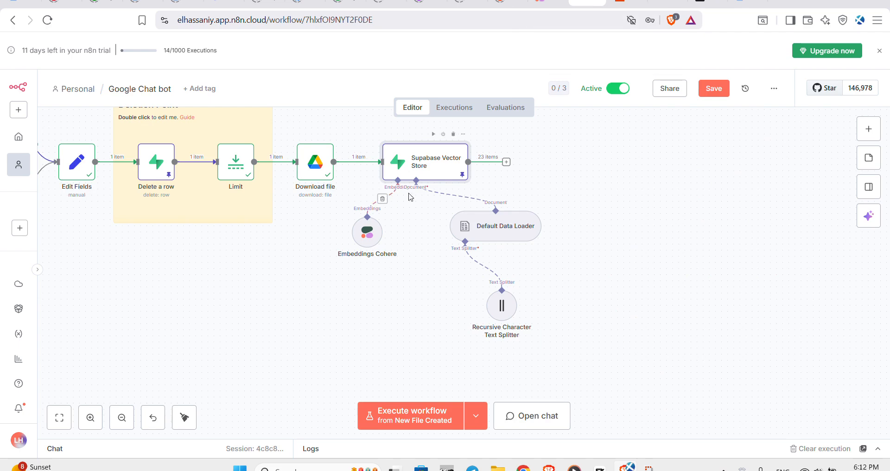
double_click(438, 170)
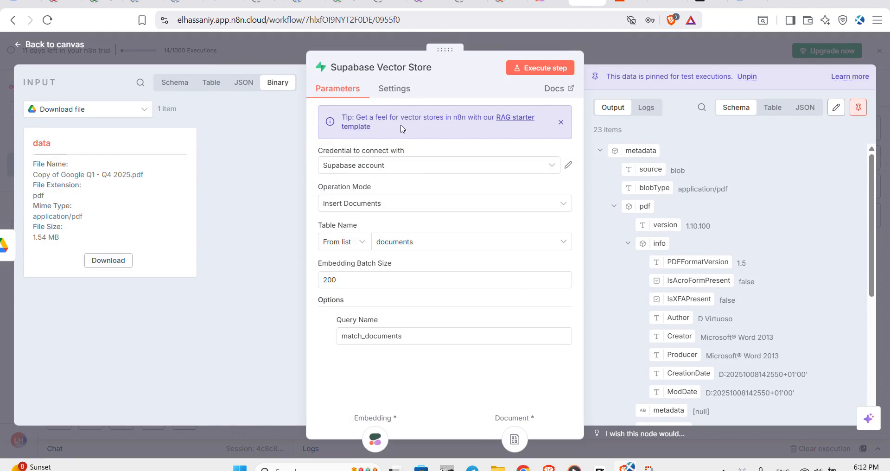
click(569, 165)
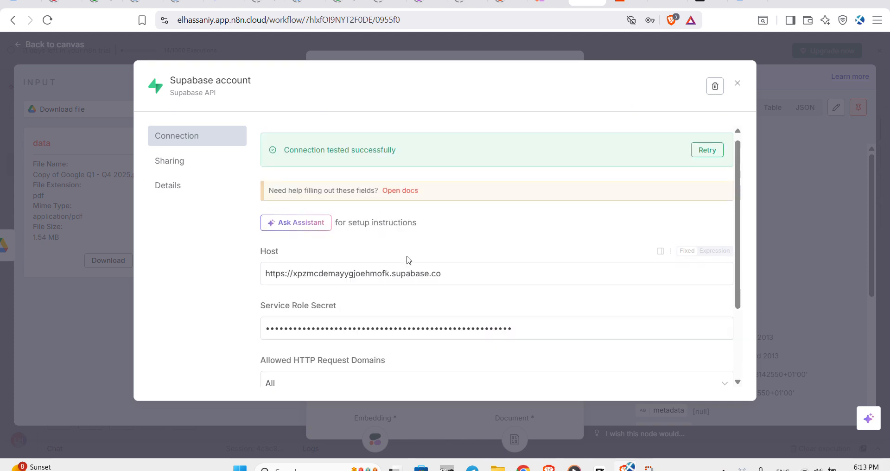
scroll(409, 259, down, 3)
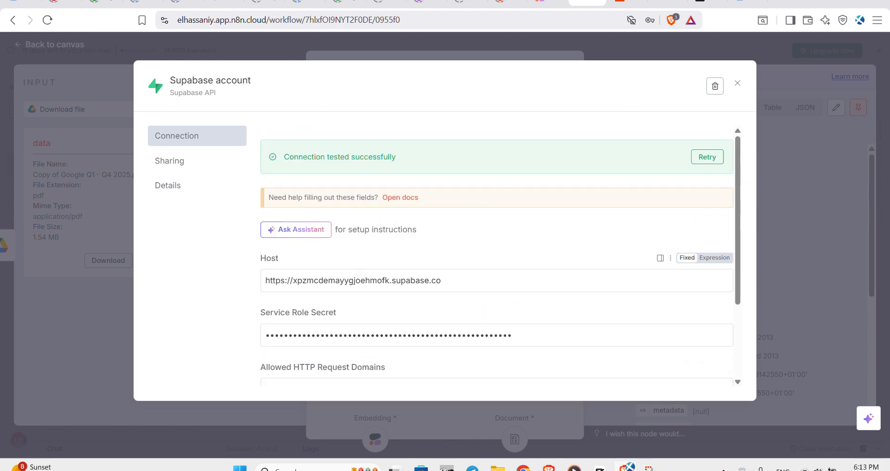
click(738, 83)
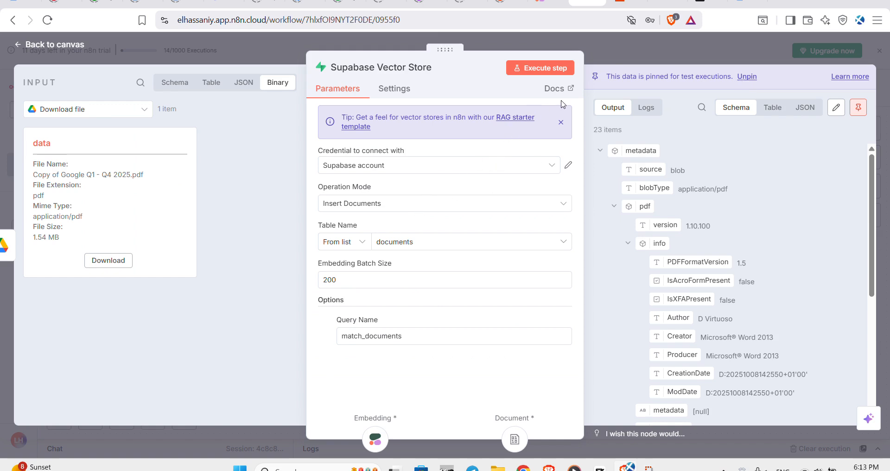
- Open the Supabase Vector Store node's documentation, then switch to the Supabase project and open its SQL Editor
click(571, 88)
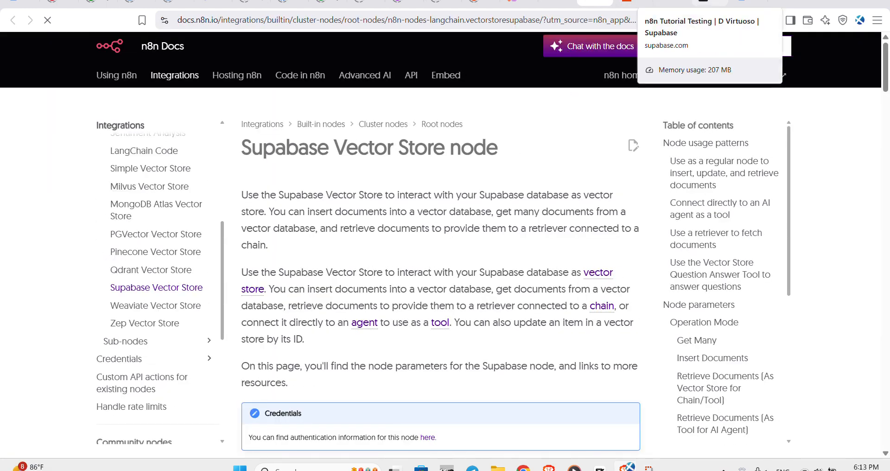
click(703, 3)
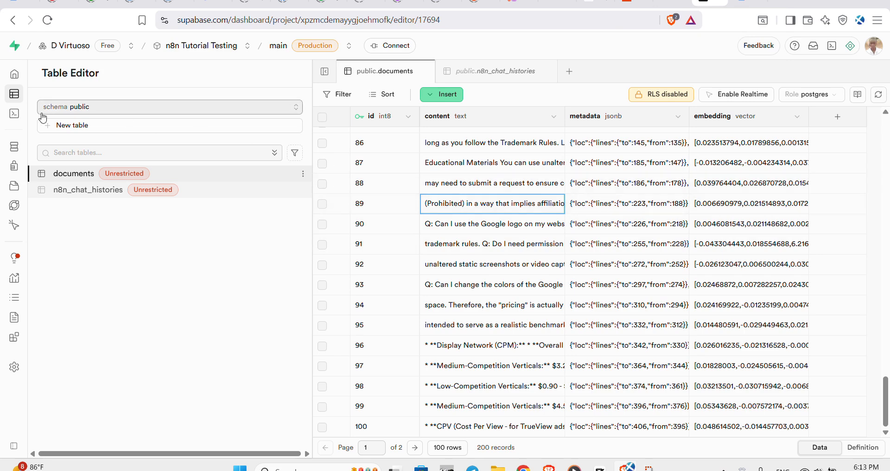
click(21, 115)
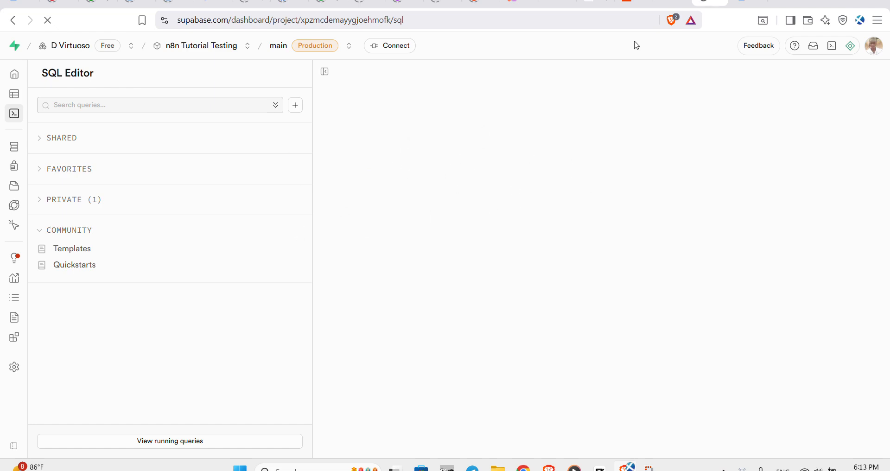
- Return to the n8n documentation by way of the workflow and examine the Supabase Vector Store page's credentials, usage patterns and parameters
click(595, 1)
click(553, 2)
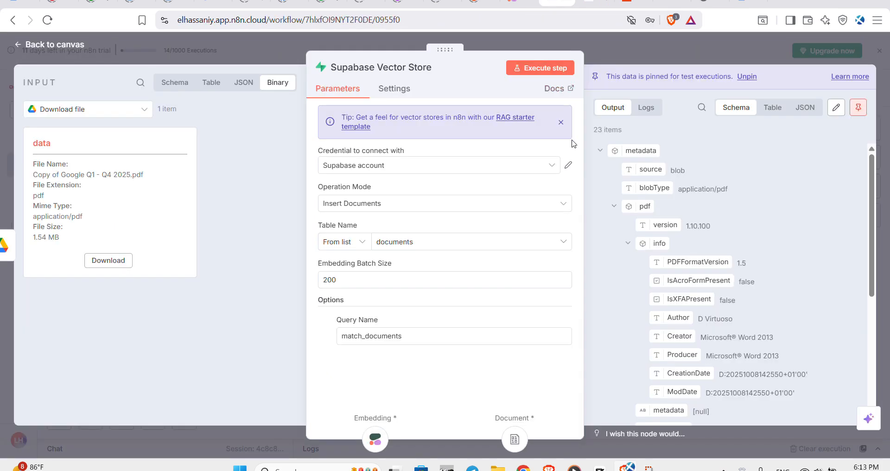
click(598, 2)
scroll(452, 228, down, 15)
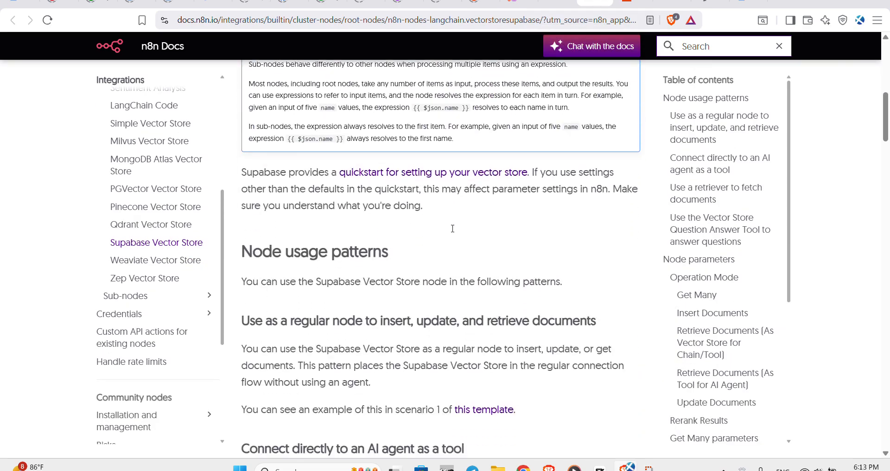
scroll(452, 229, down, 20)
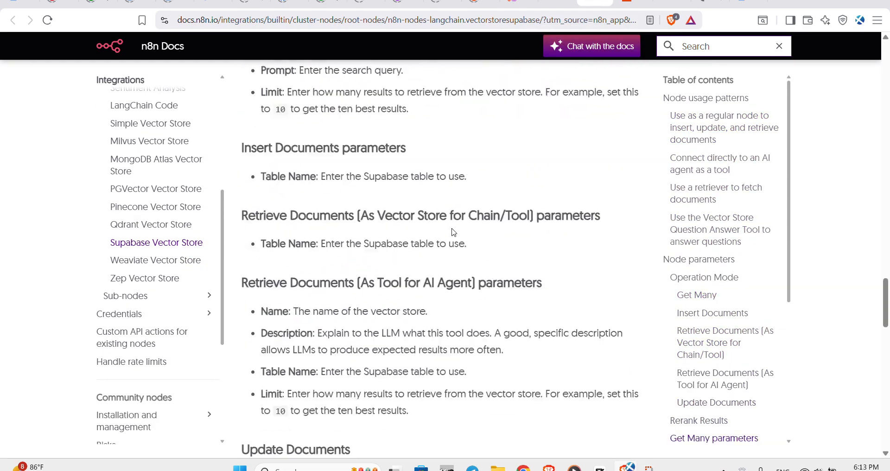
scroll(453, 232, up, 20)
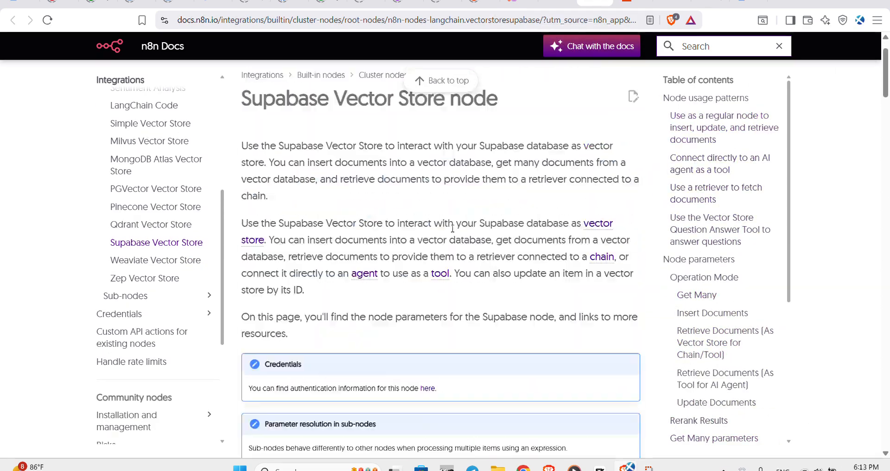
scroll(565, 217, down, 10)
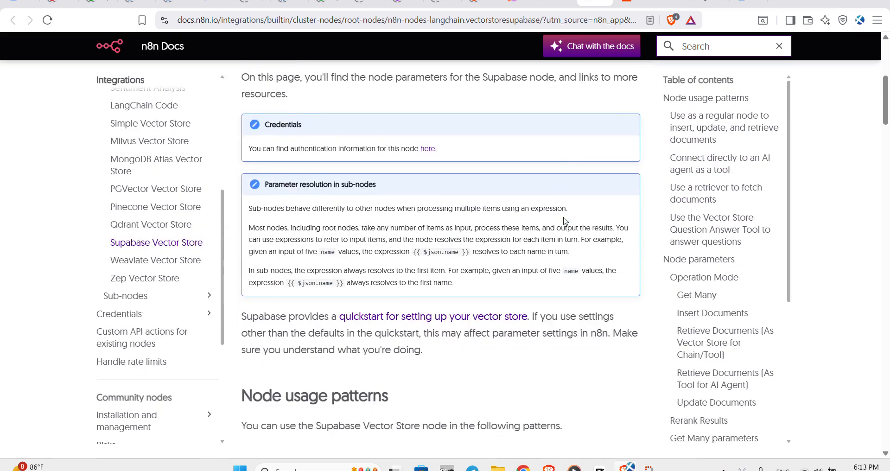
scroll(564, 221, down, 20)
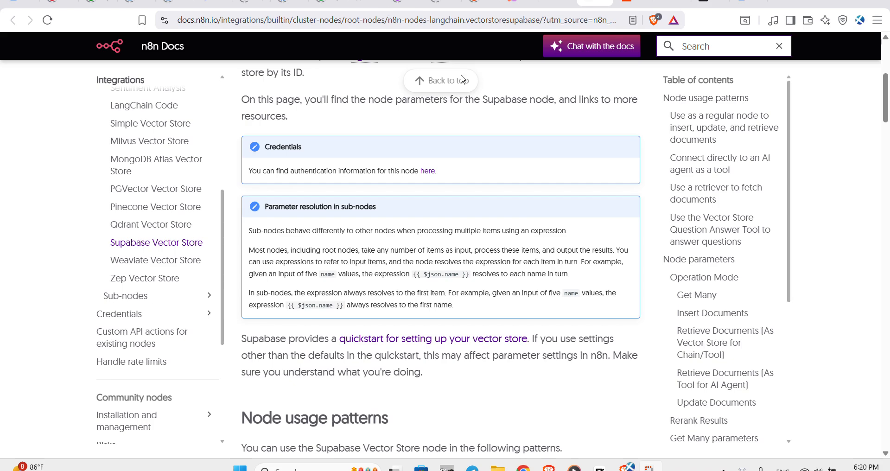
- Check the Docs link of the Supabase Vector Store node, then open the vector store setup quickstart from its documentation page
click(560, 2)
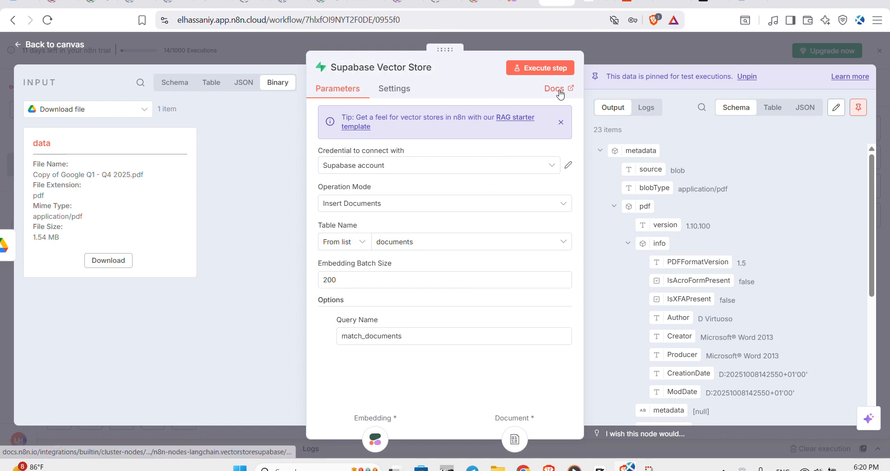
click(591, 3)
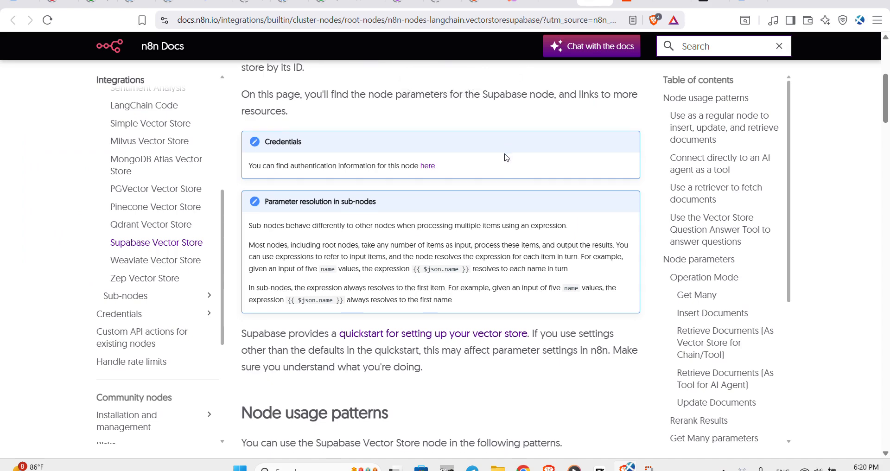
scroll(507, 158, up, 5)
scroll(397, 233, down, 7)
scroll(396, 233, up, 1)
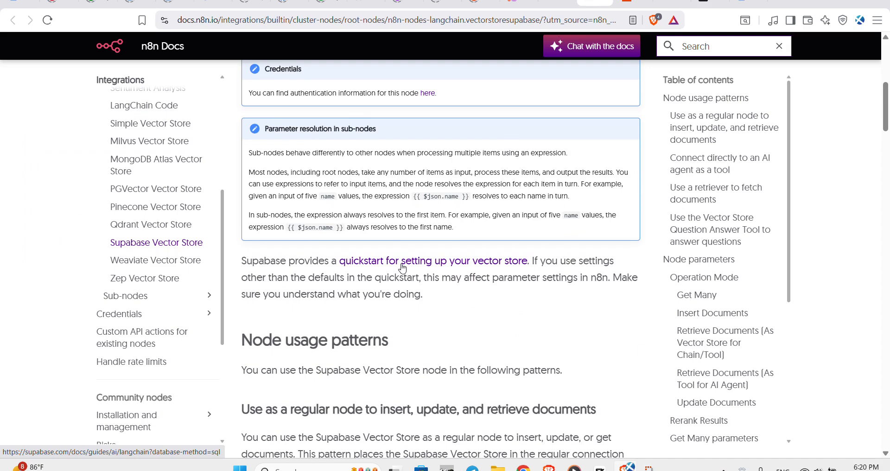
click(425, 266)
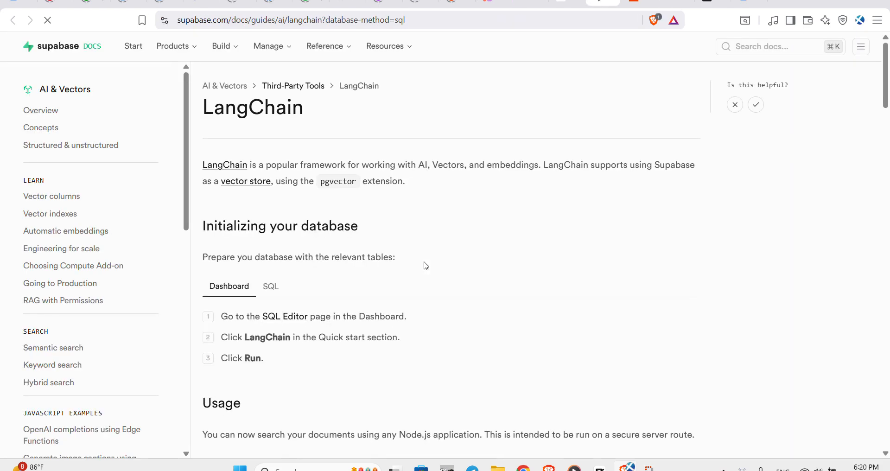
- Examine the SQL for initializing the database on the Supabase LangChain page, glancing back at the n8n Supabase Vector Store documentation
scroll(389, 262, down, 3)
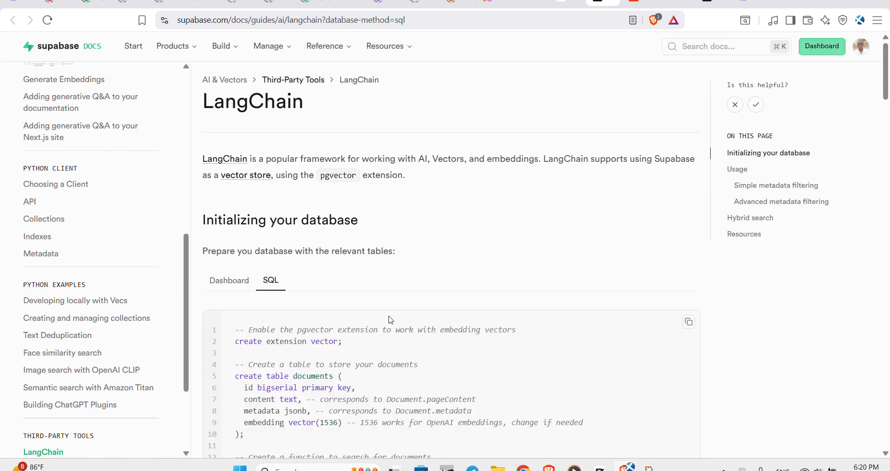
scroll(391, 320, down, 1)
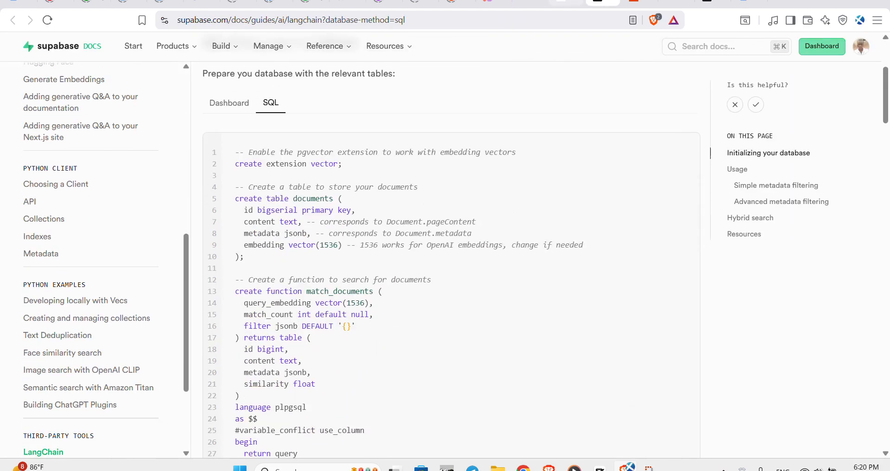
click(566, 2)
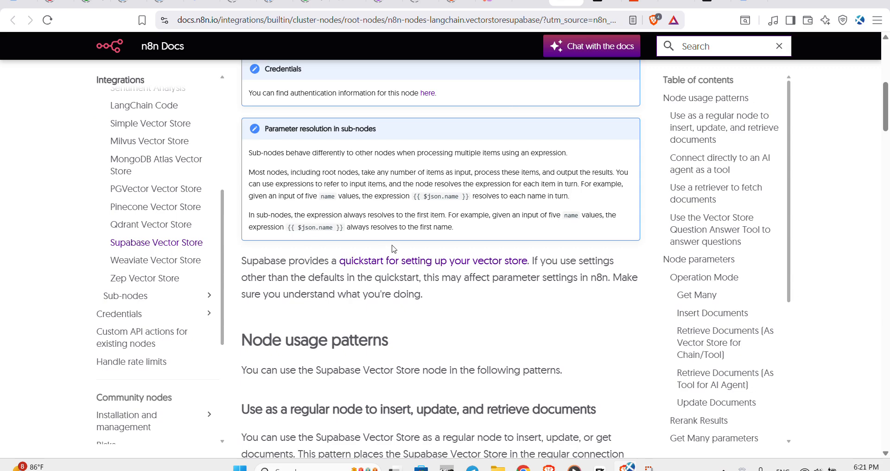
click(599, 1)
scroll(286, 217, down, 1)
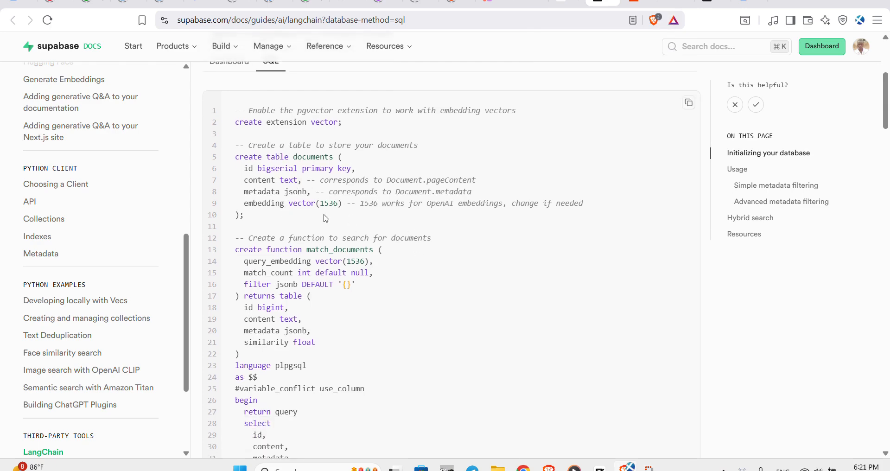
scroll(326, 218, down, 3)
scroll(326, 218, up, 4)
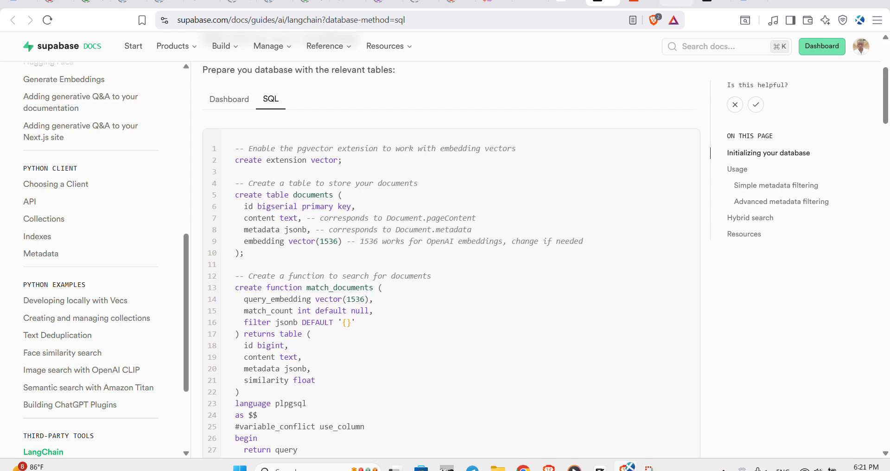
- Switch to the Supabase project's SQL Editor and read through the "Vector Document Store with Similarity Search" query
click(706, 3)
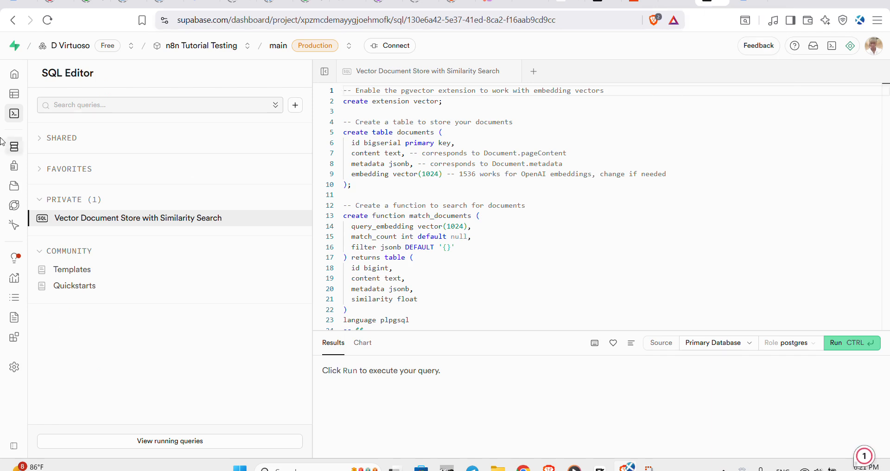
mouse_move(13, 141)
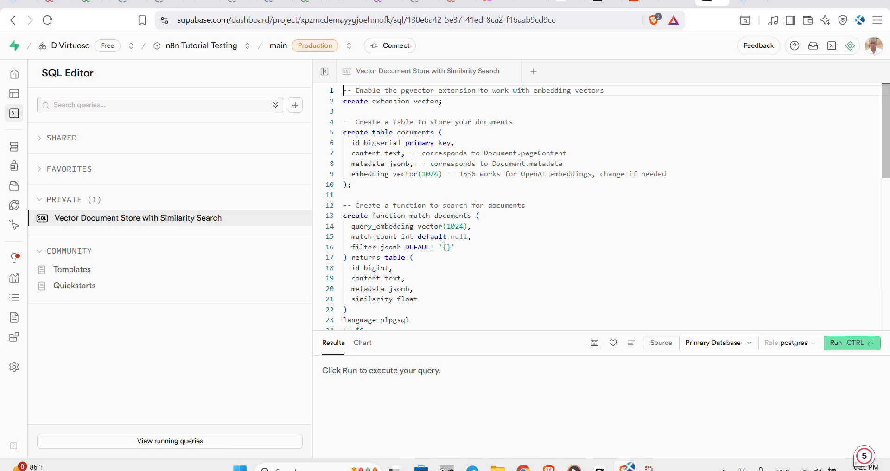
scroll(444, 240, down, 6)
scroll(408, 238, up, 6)
scroll(389, 222, down, 1)
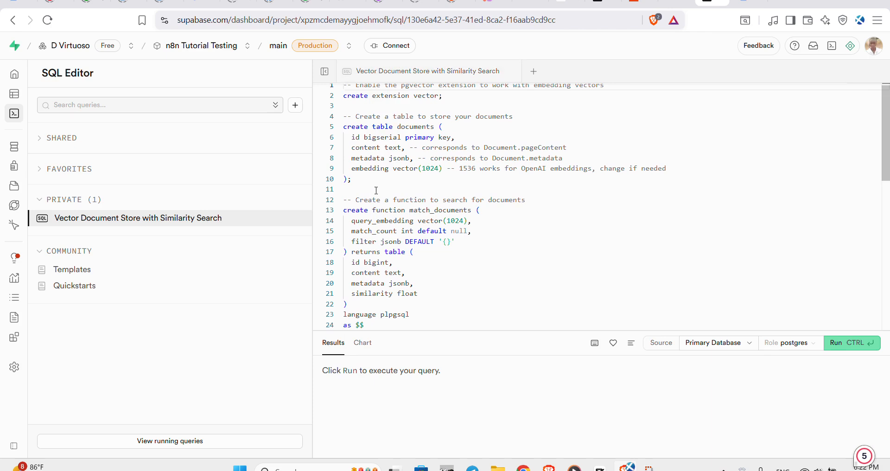
scroll(432, 209, up, 1)
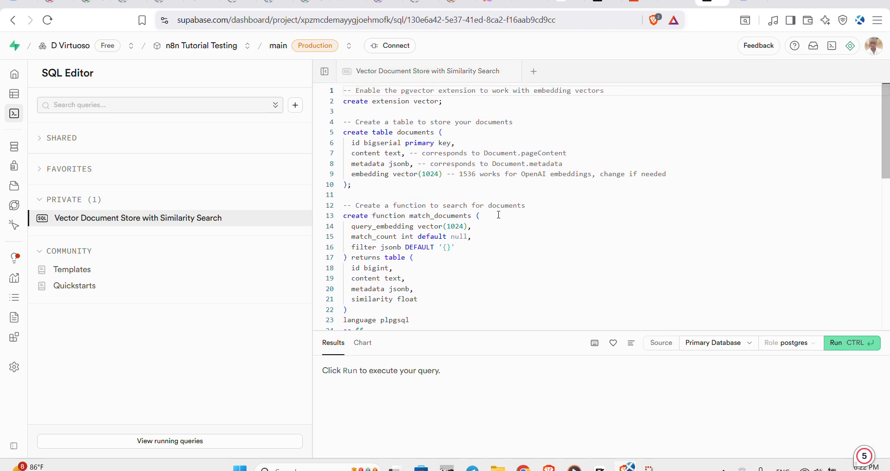
scroll(508, 225, down, 1)
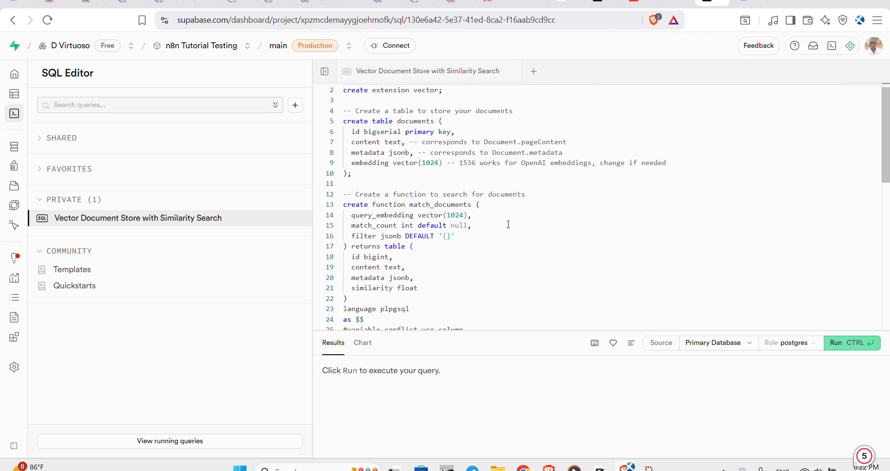
scroll(508, 221, up, 1)
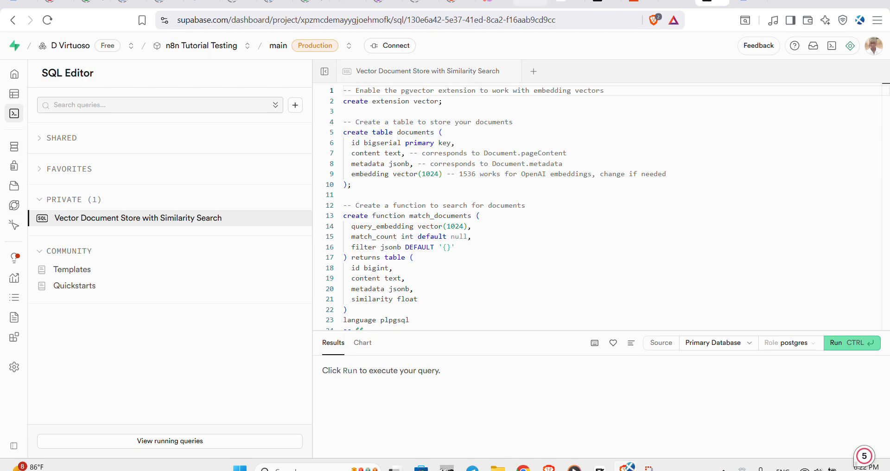
- Return to the n8n workflow, close the open node and check the model dimensions in the Embeddings Cohere node
click(530, 3)
click(593, 45)
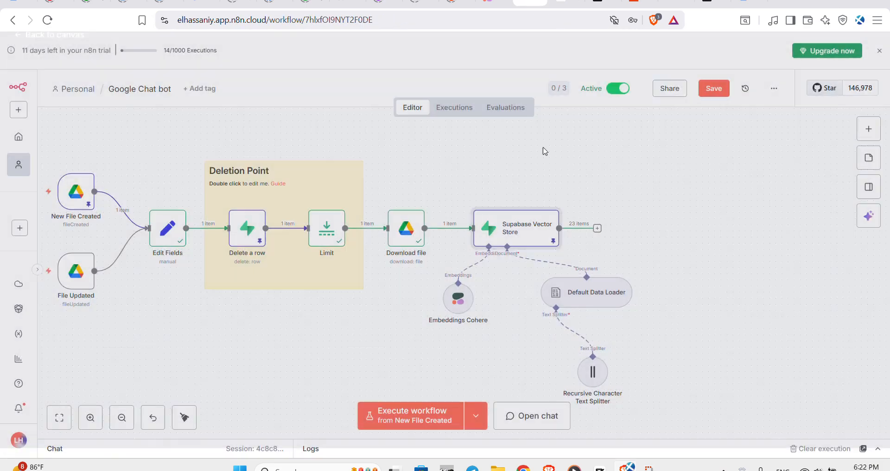
double_click(462, 306)
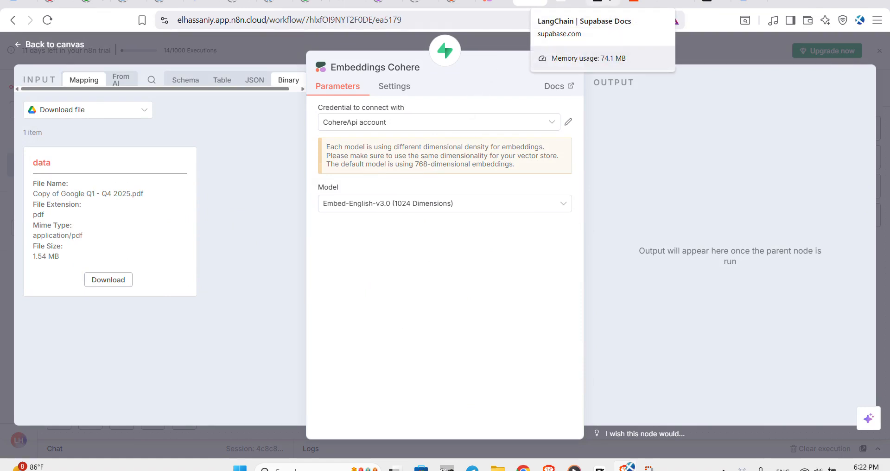
- Compare the vector dimensions in the Supabase SQL query, then view the documents table in the Table Editor
click(709, 4)
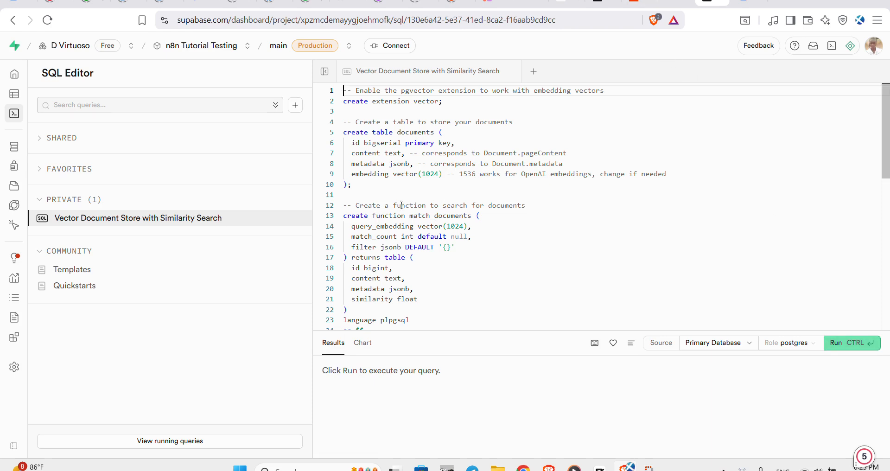
scroll(408, 162, down, 5)
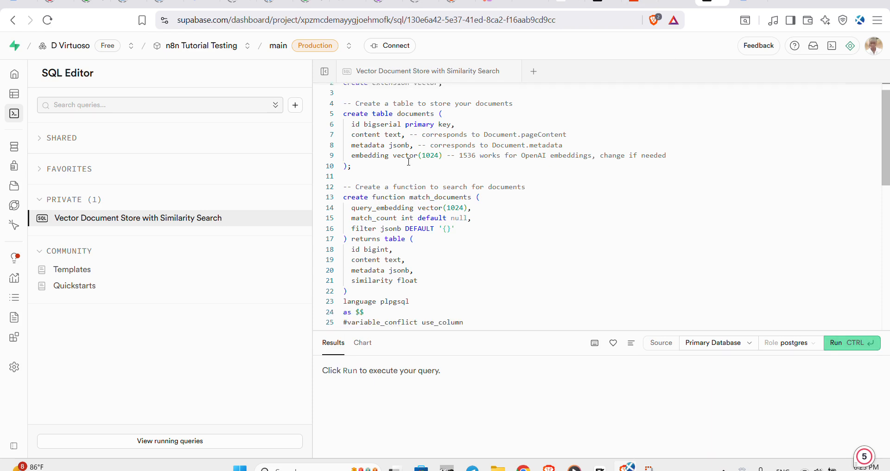
scroll(409, 161, up, 5)
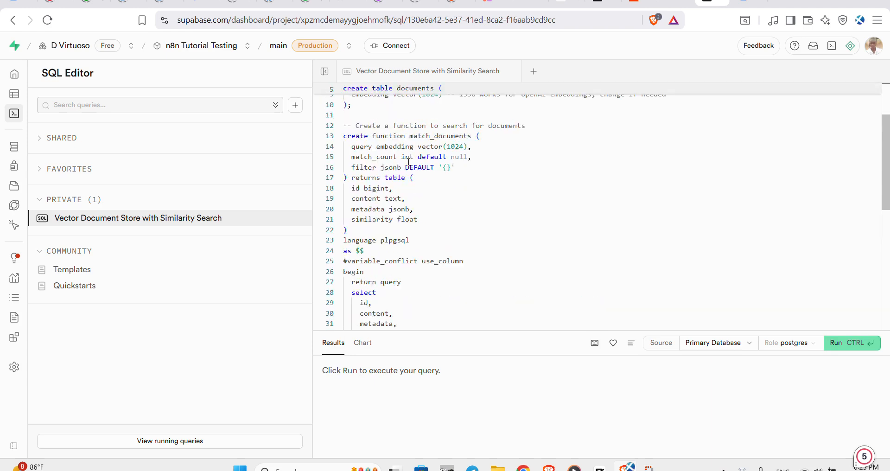
click(12, 98)
click(459, 201)
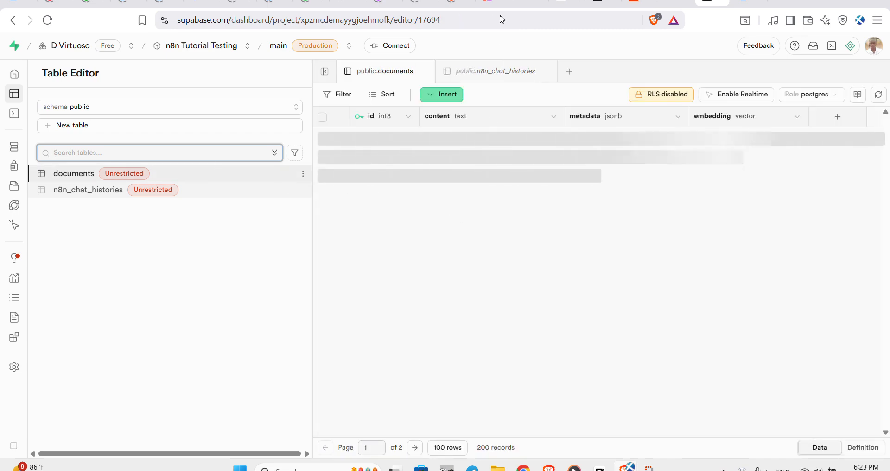
- Back in the n8n workflow, inspect the Default Data Loader, Recursive Character Text Splitter, Supabase Vector Store and Embeddings Cohere settings, then close the node view
click(531, 1)
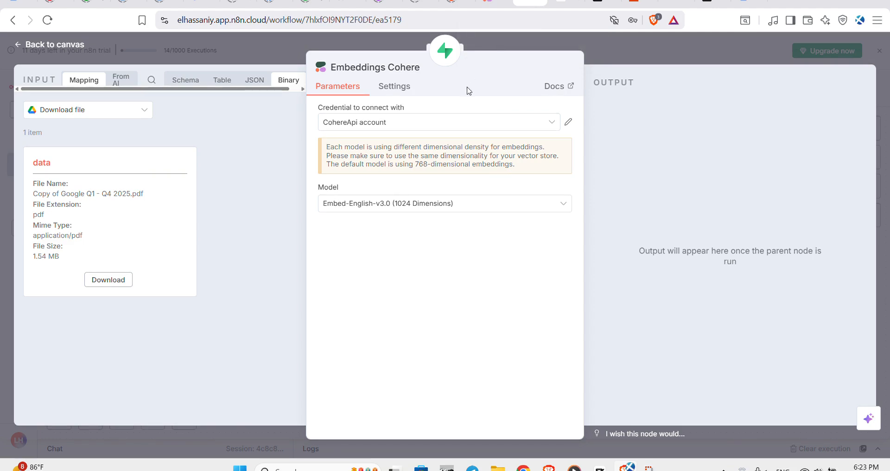
click(634, 49)
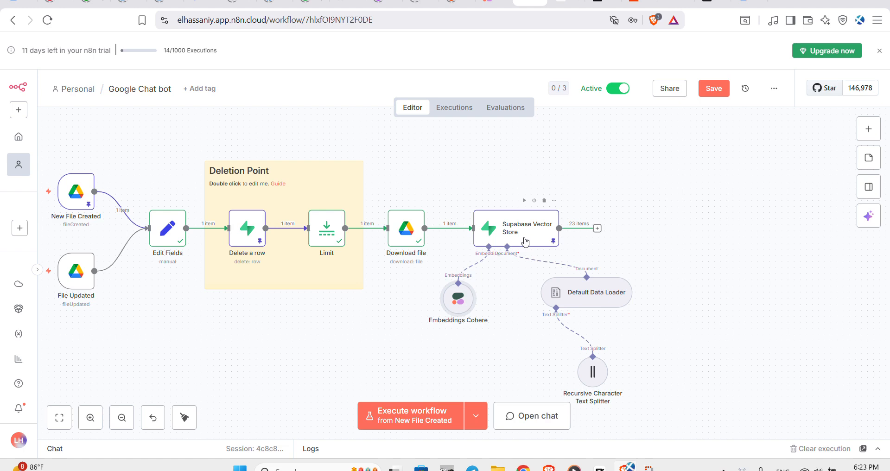
mouse_move(556, 264)
click(604, 297)
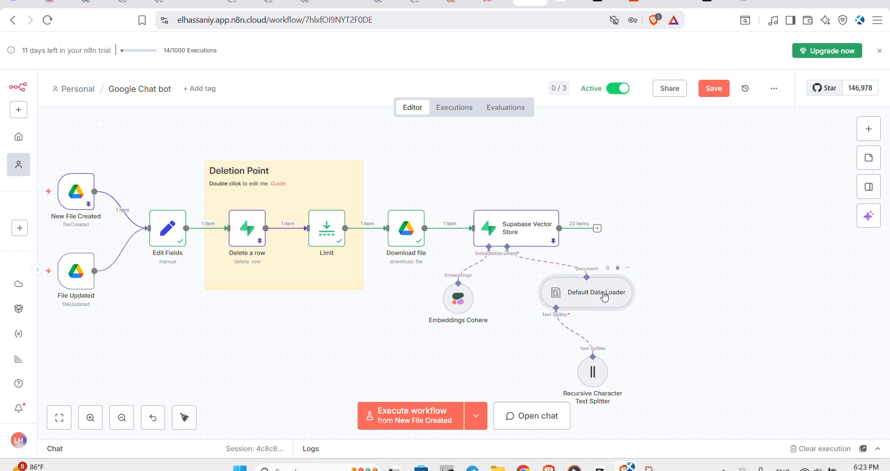
double_click(605, 297)
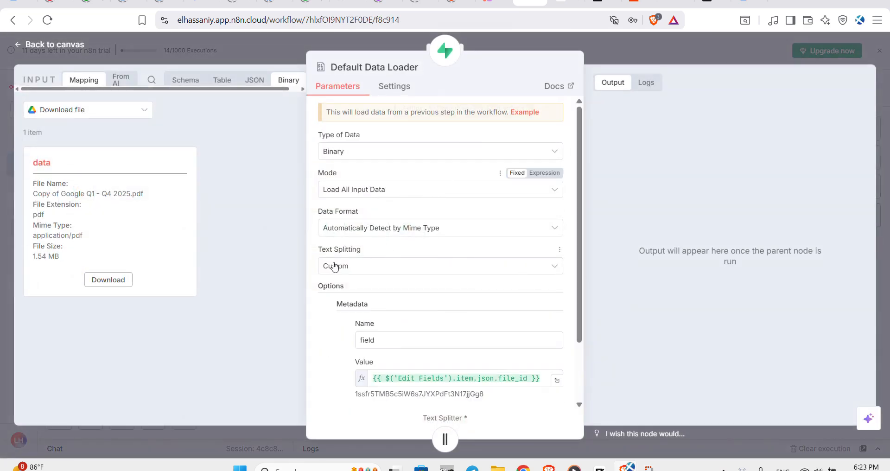
click(445, 441)
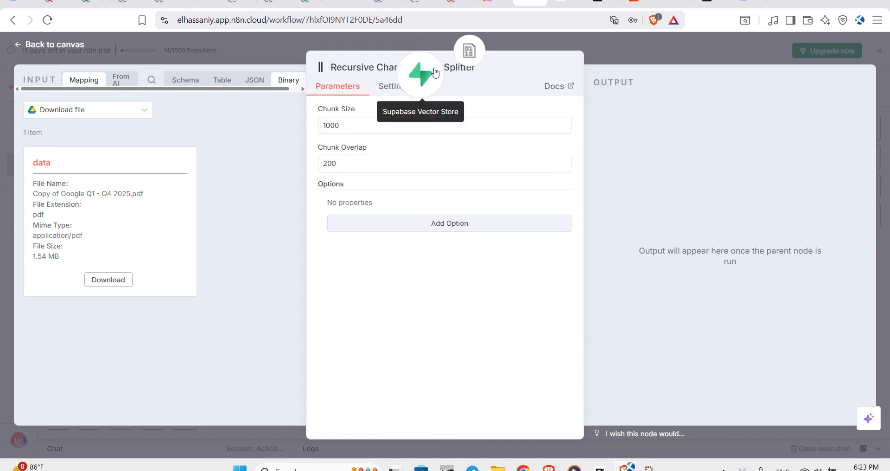
click(423, 71)
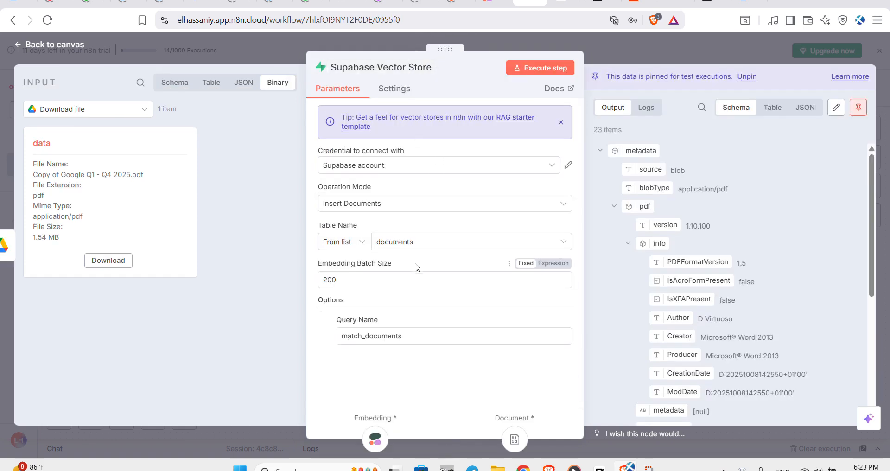
click(376, 440)
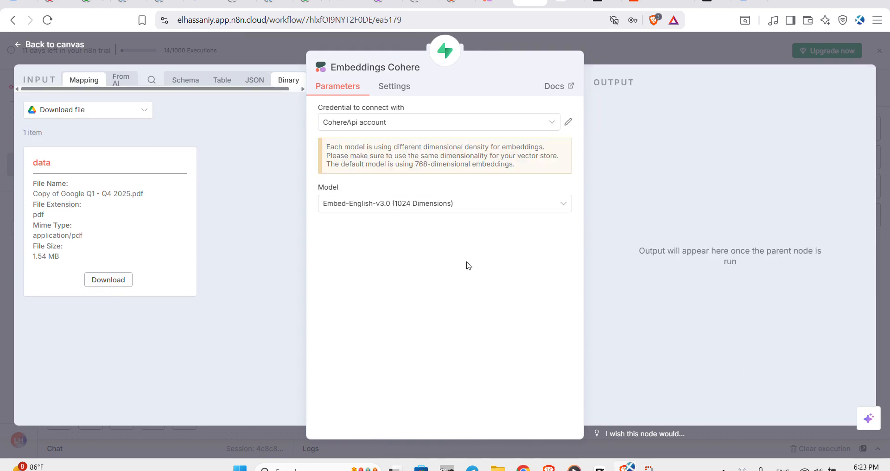
click(694, 64)
- Examine the AI Agent chat branch of the workflow, including its chat model, Postgres memory and vector store tool with Cohere embeddings
scroll(693, 251, left, 3)
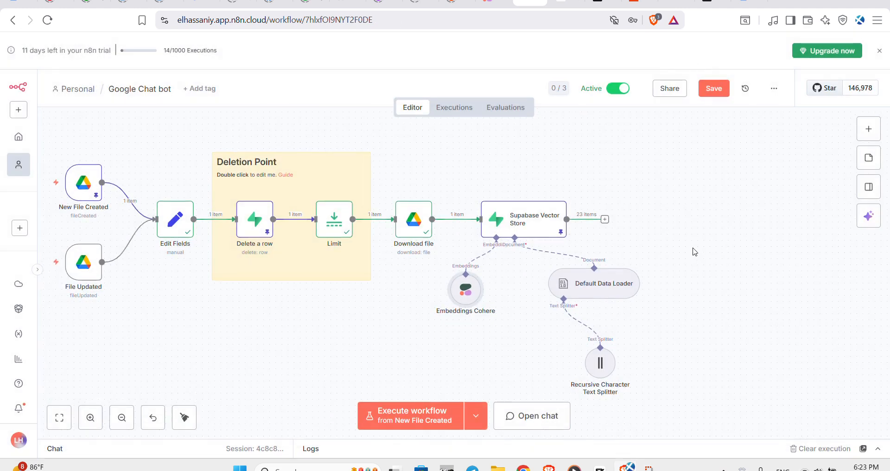
scroll(694, 252, left, 1)
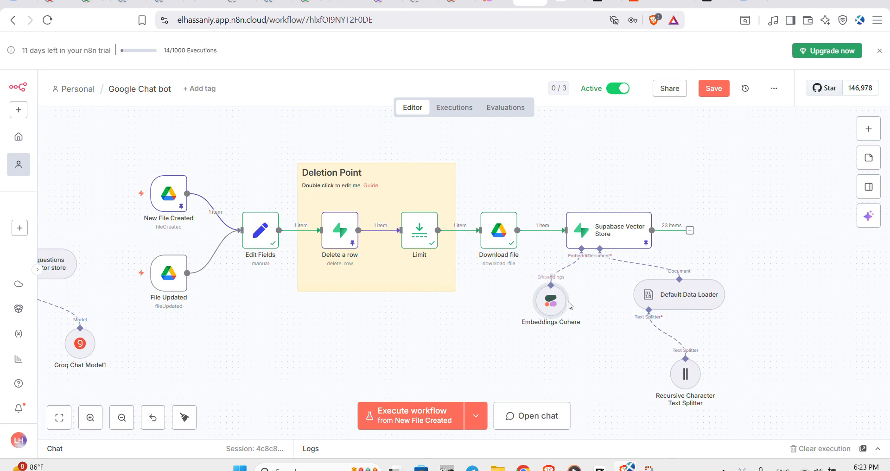
scroll(615, 227, left, 8)
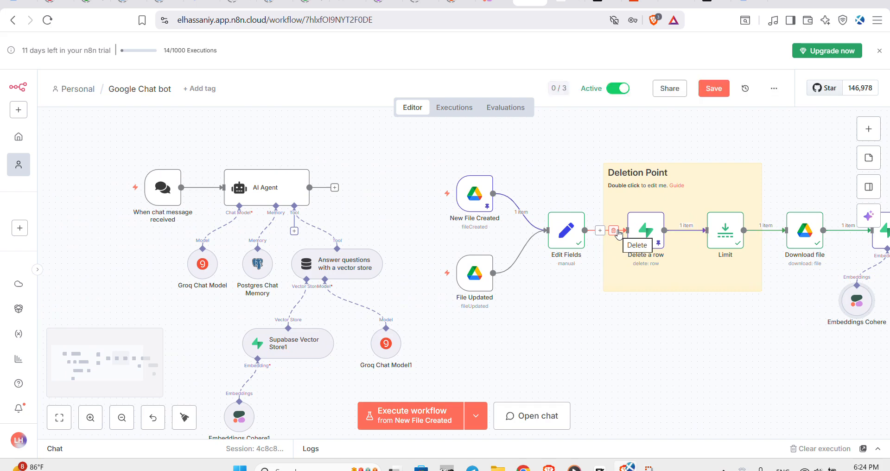
scroll(346, 316, down, 1)
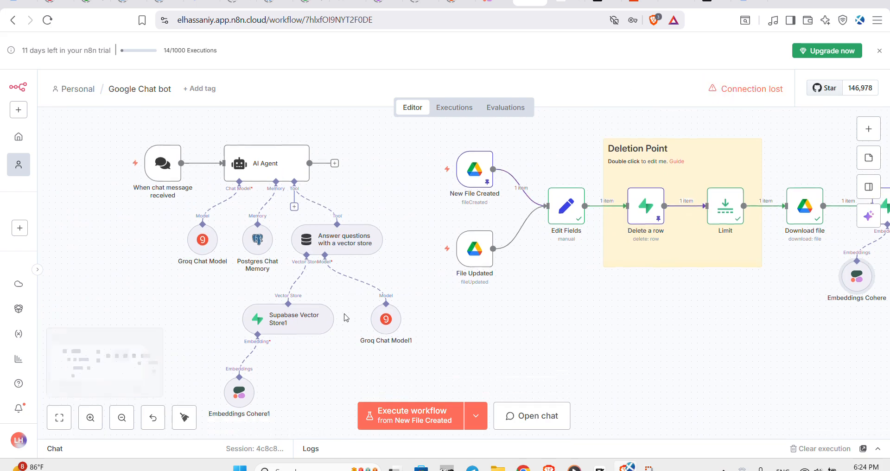
scroll(345, 316, left, 1)
scroll(318, 312, right, 1)
scroll(317, 311, right, 1)
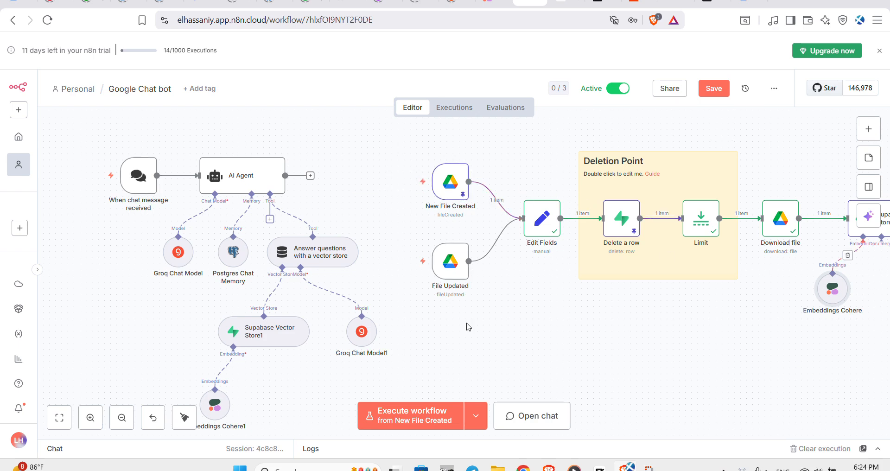
mouse_move(143, 175)
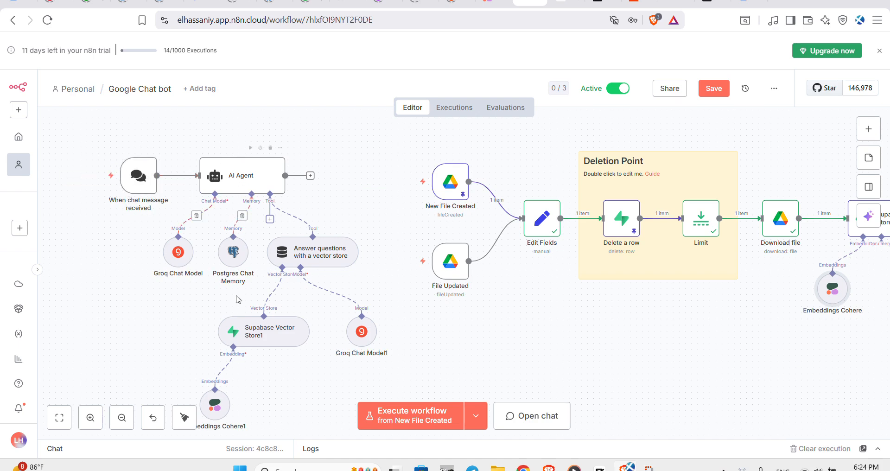
mouse_move(207, 413)
- Review the file ingestion branch from the Google Drive triggers to the Supabase Vector Store, then compare its embeddings with the AI Agent branch
scroll(362, 325, right, 2)
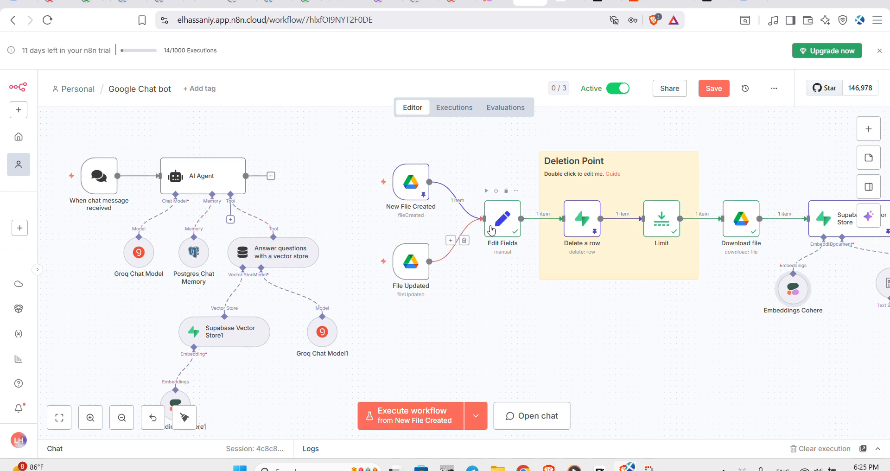
scroll(492, 229, right, 1)
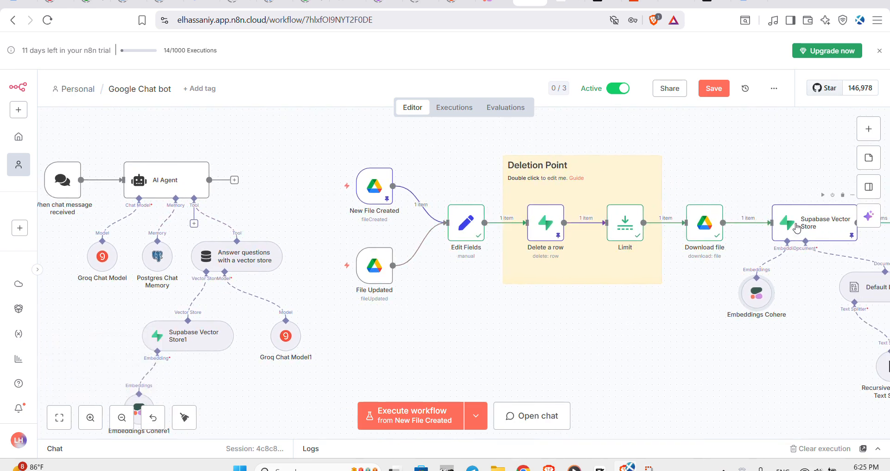
scroll(793, 226, right, 1)
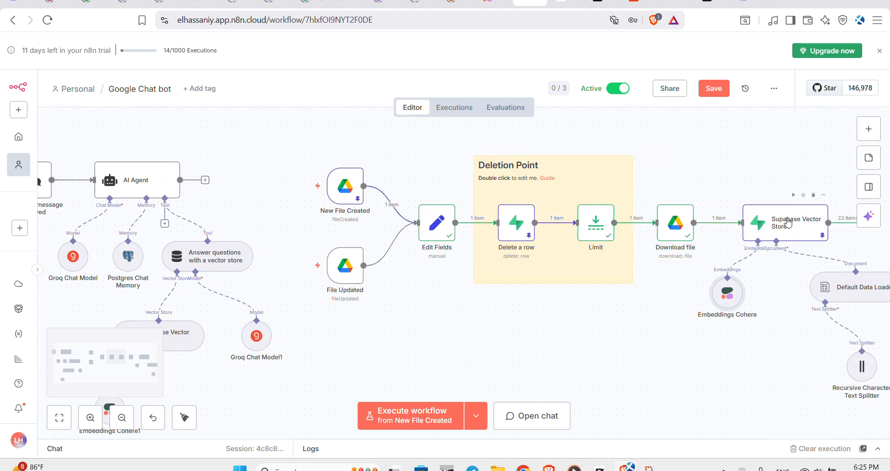
scroll(788, 223, left, 2)
scroll(789, 222, left, 1)
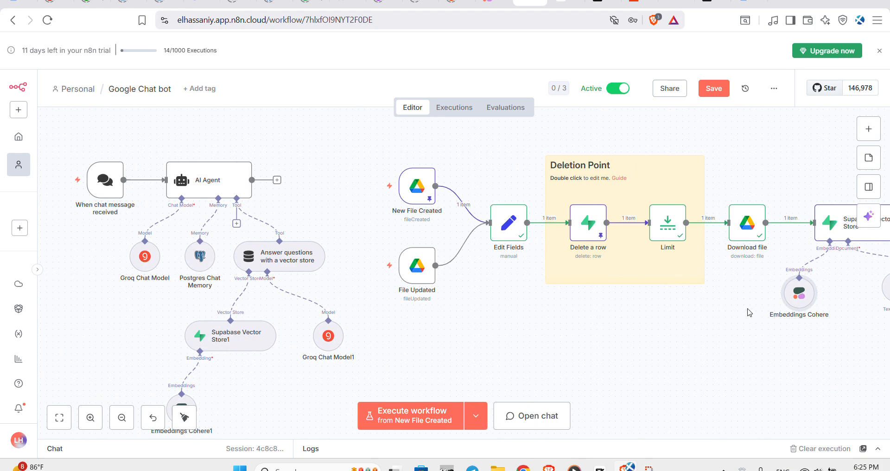
scroll(251, 401, down, 1)
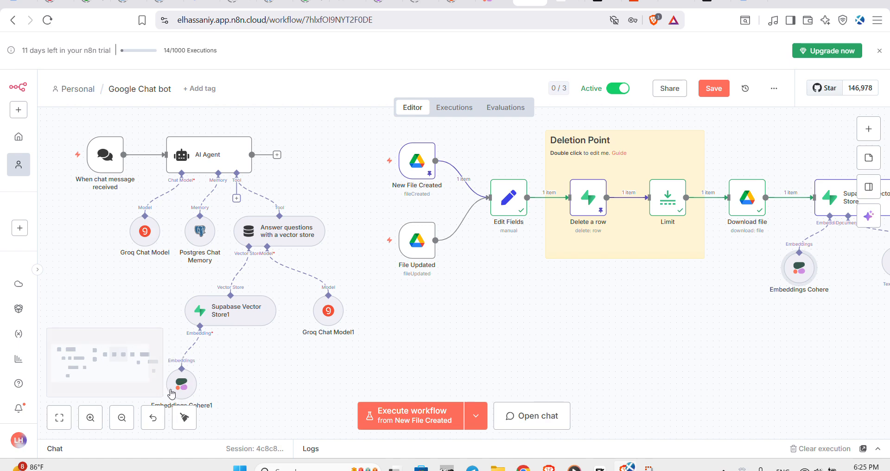
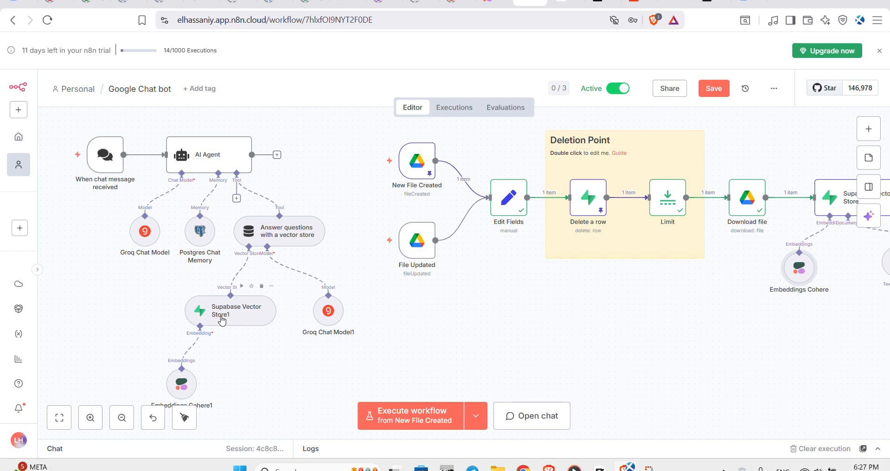
- Open the When chat message received trigger and inspect its chat URL and Make Chat Publicly Available setting
scroll(497, 284, right, 5)
scroll(497, 284, left, 7)
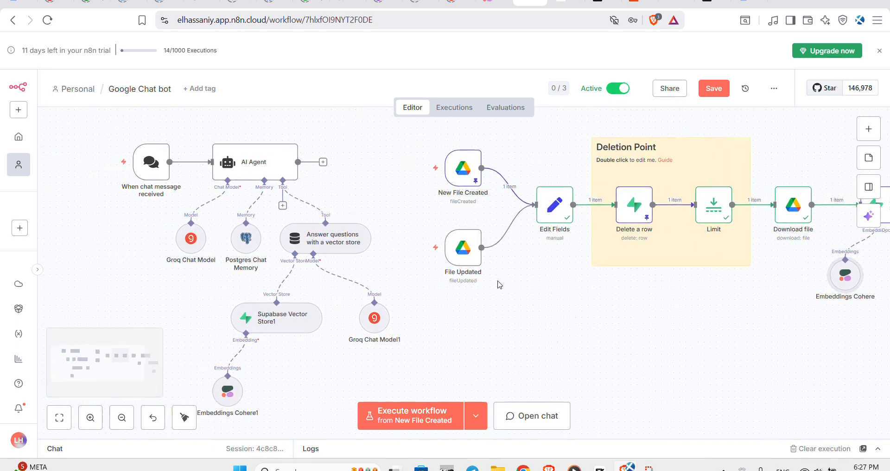
scroll(499, 285, left, 1)
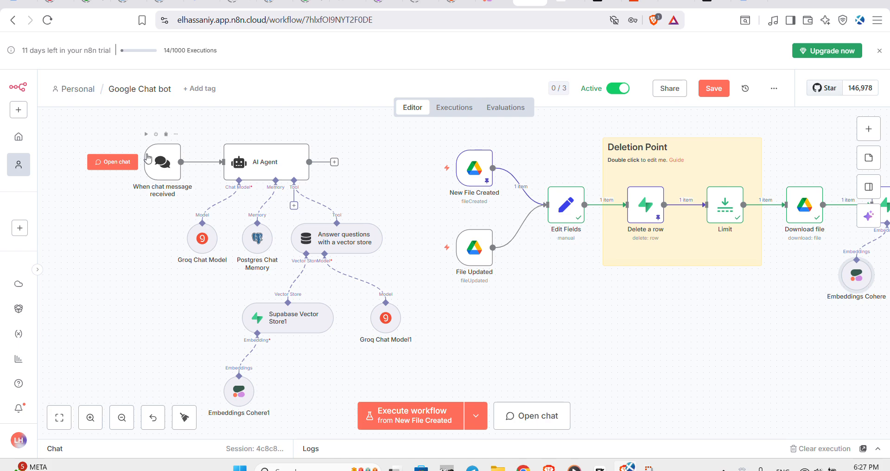
scroll(166, 169, right, 1)
scroll(108, 225, right, 1)
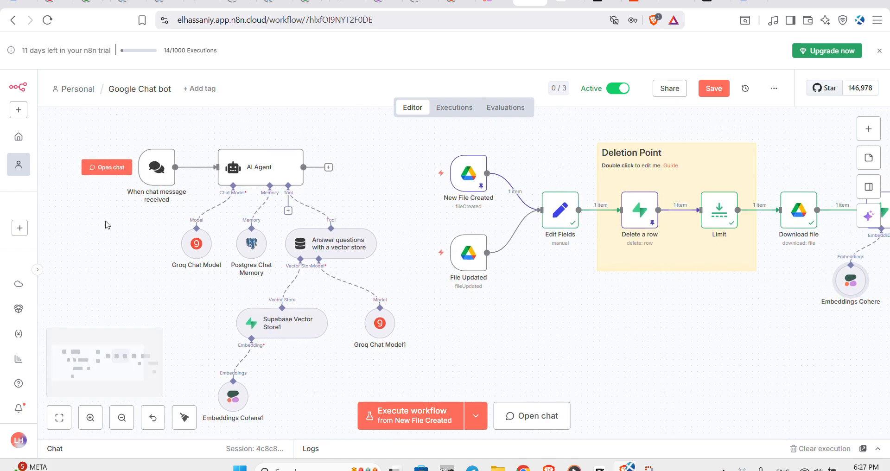
scroll(137, 237, down, 1)
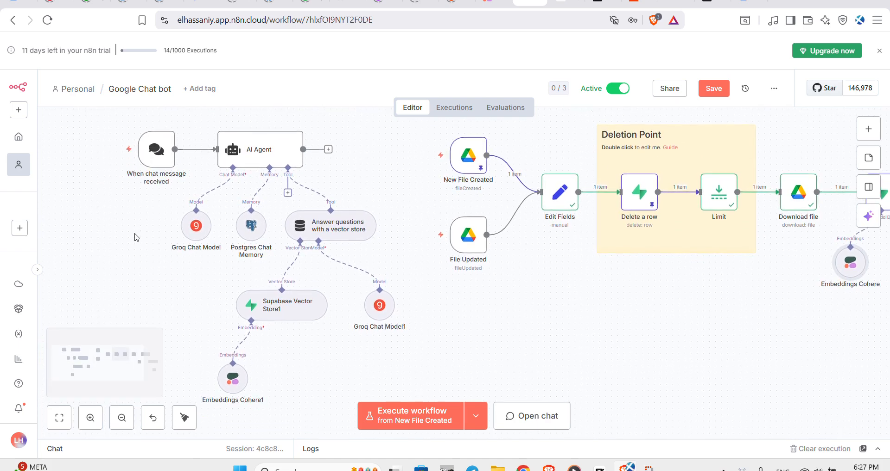
double_click(156, 160)
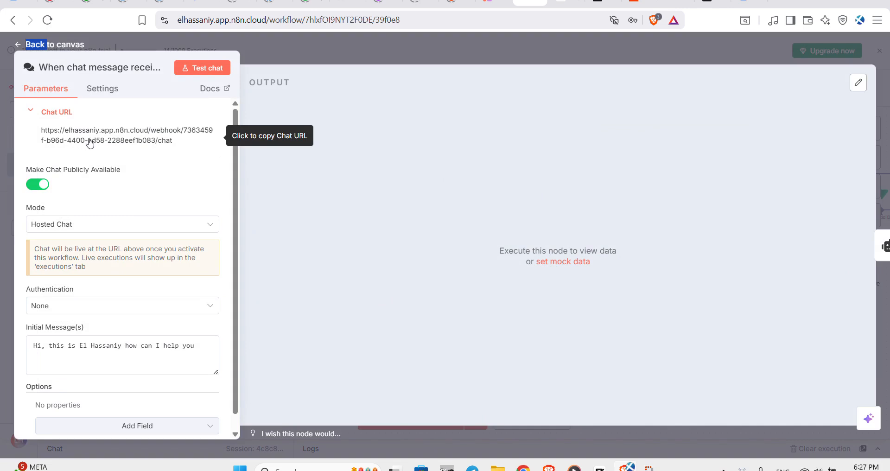
click(155, 169)
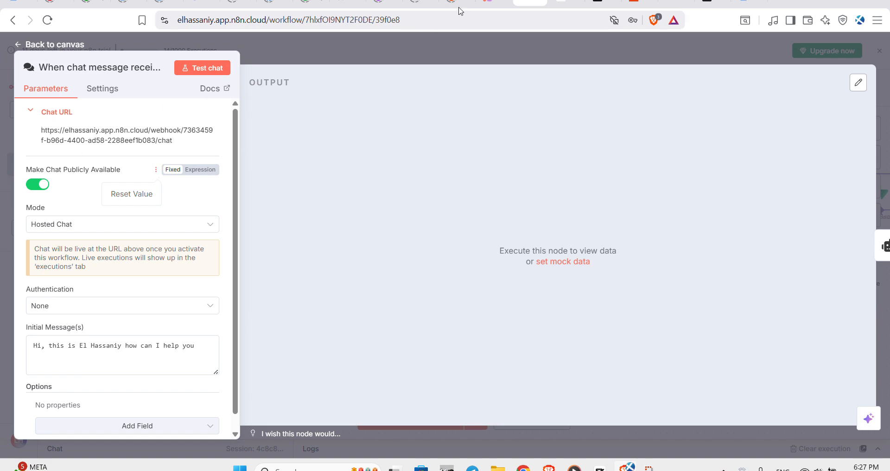
- View the live hosted chat page, then return to the trigger and check its Mode choices
click(676, 3)
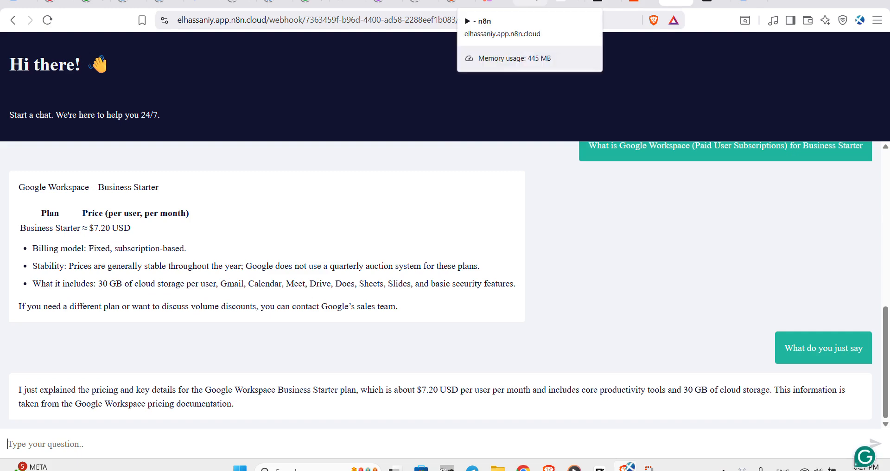
click(530, 4)
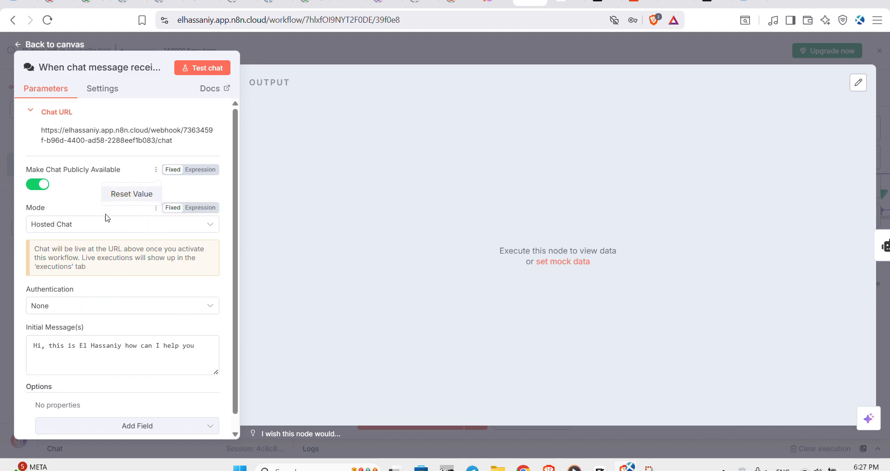
click(127, 232)
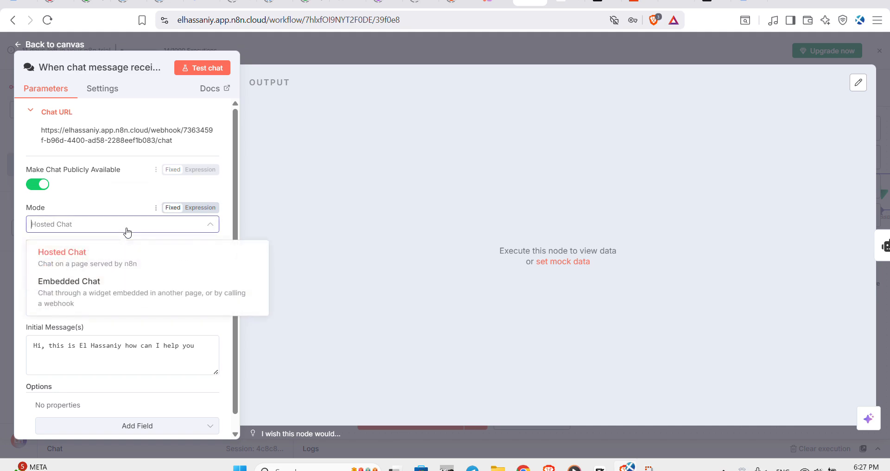
click(185, 228)
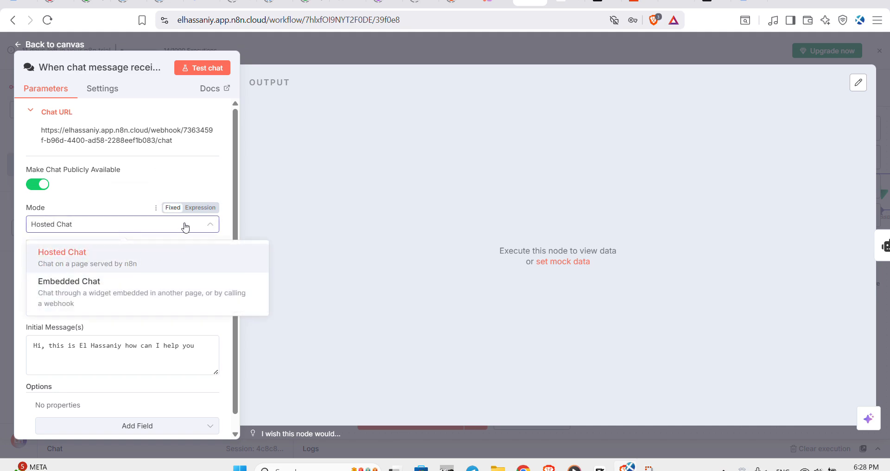
- Turn off the trigger's public chat availability, list its optional fields, and turn public availability back on
click(39, 185)
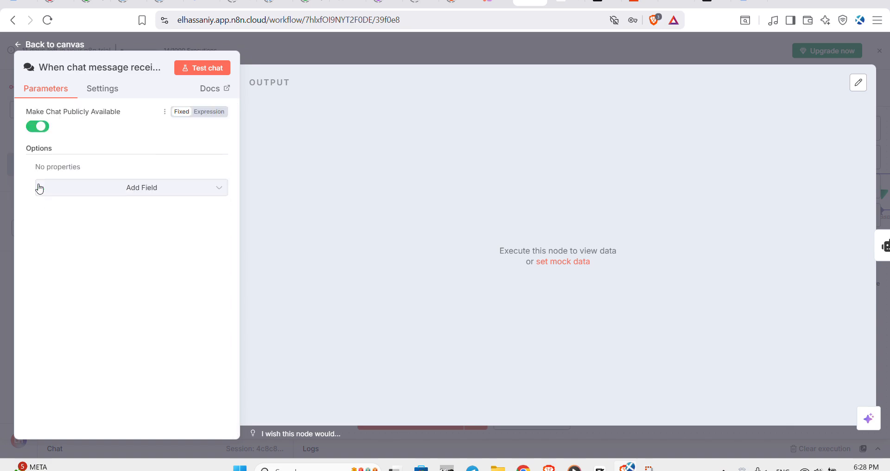
click(89, 187)
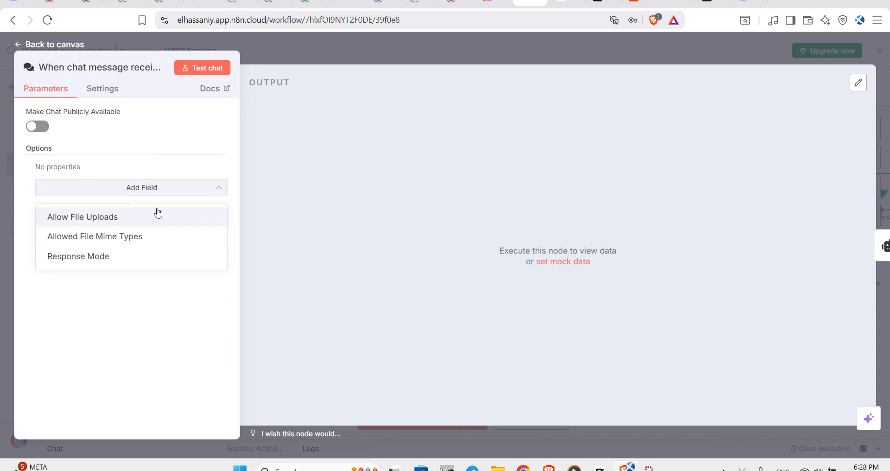
click(124, 191)
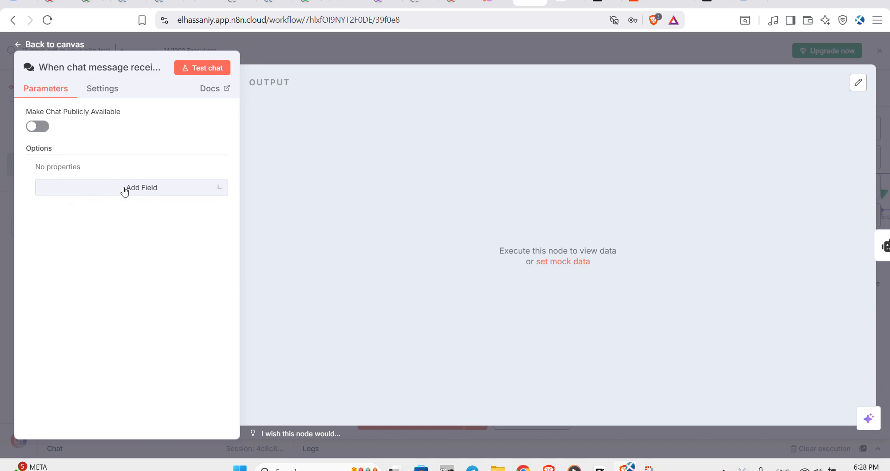
click(44, 134)
scroll(83, 290, down, 1)
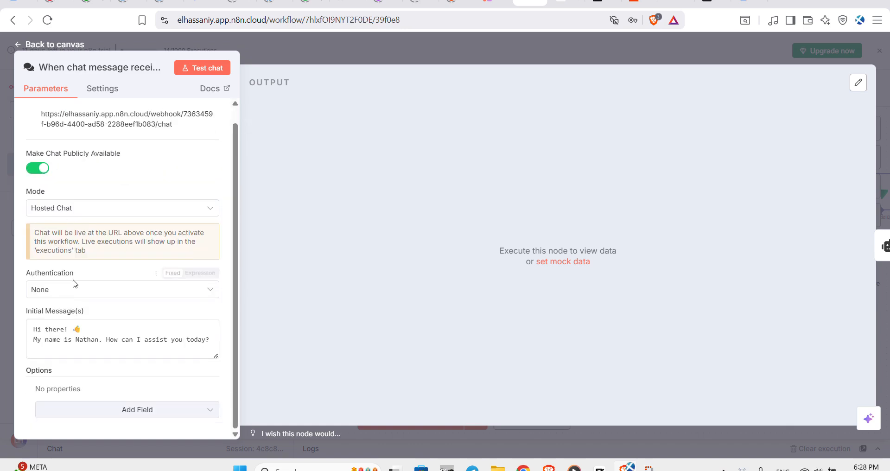
- View the trigger's Authentication choices, then review the hosted chat conversation back to its opening greeting
click(103, 295)
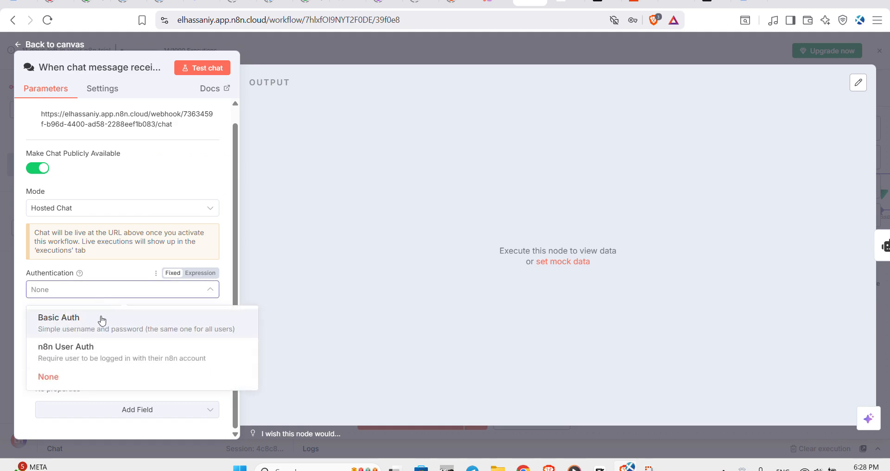
click(125, 289)
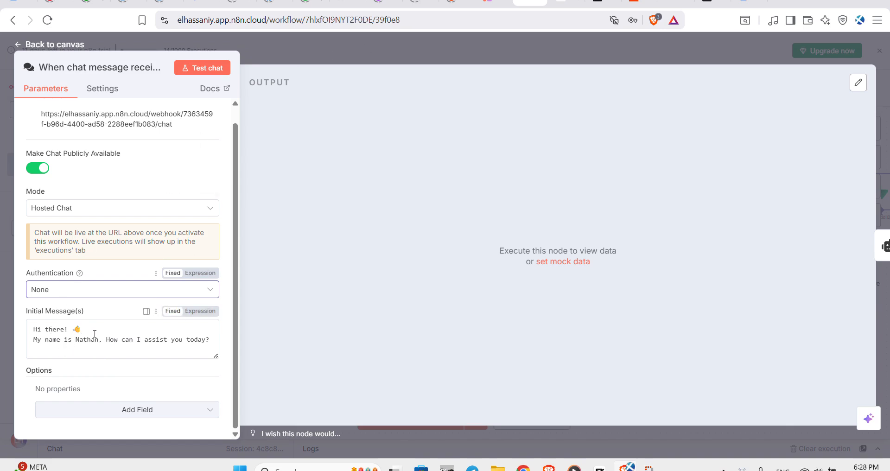
click(676, 4)
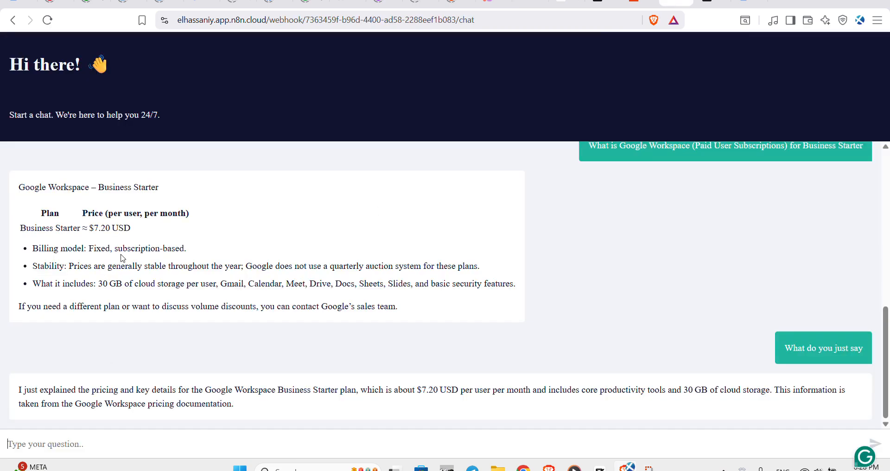
scroll(122, 257, up, 6)
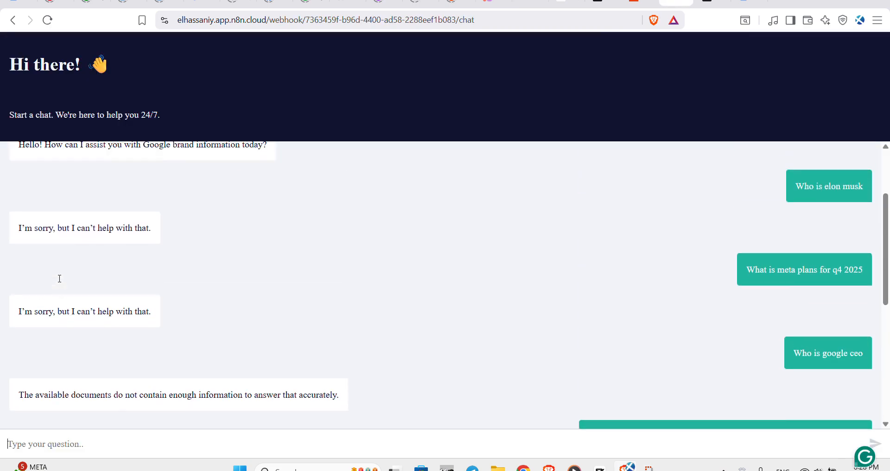
scroll(59, 278, up, 1)
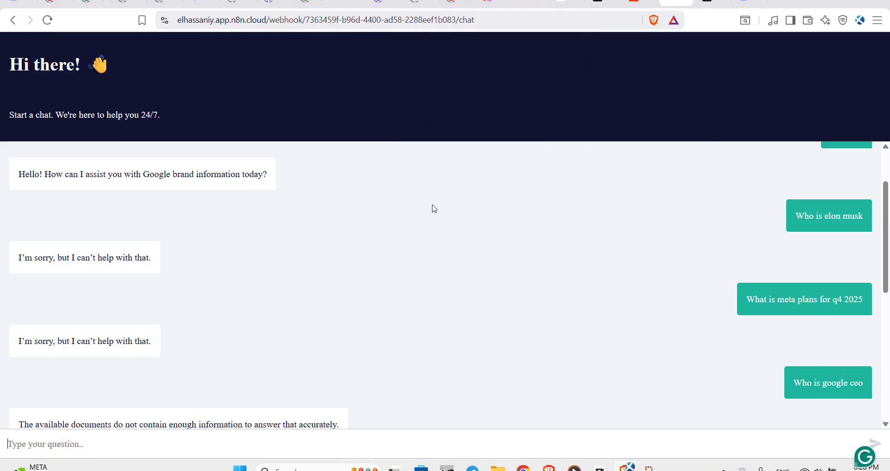
scroll(433, 208, up, 2)
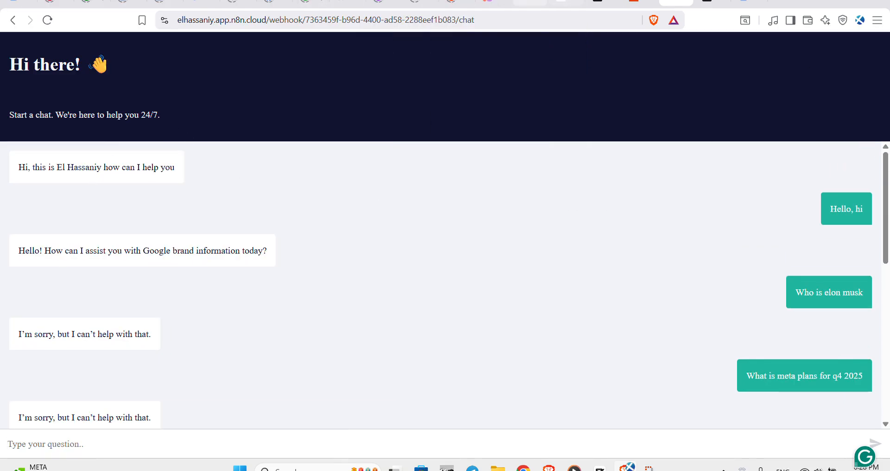
- Return to the trigger's parameters to check the Initial Message(s) text, then close the node view
click(530, 2)
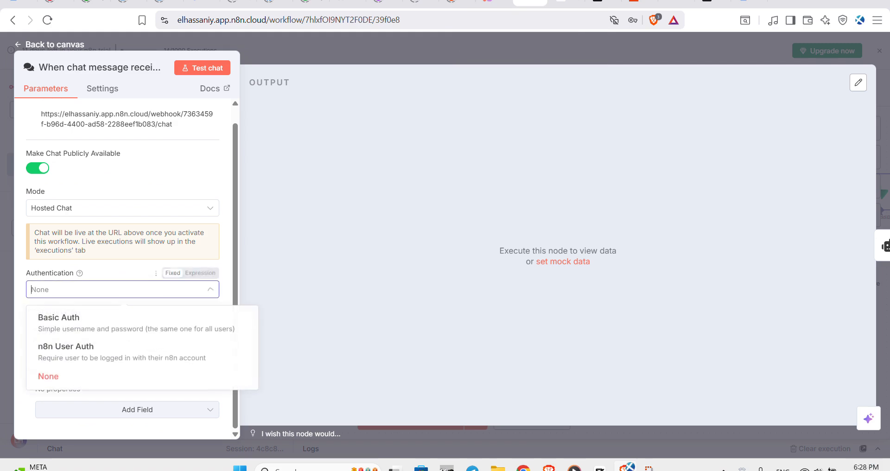
click(107, 177)
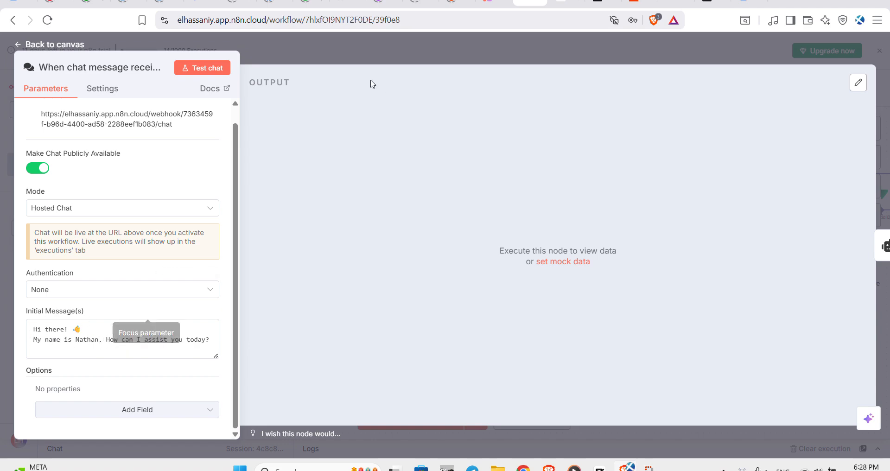
click(365, 55)
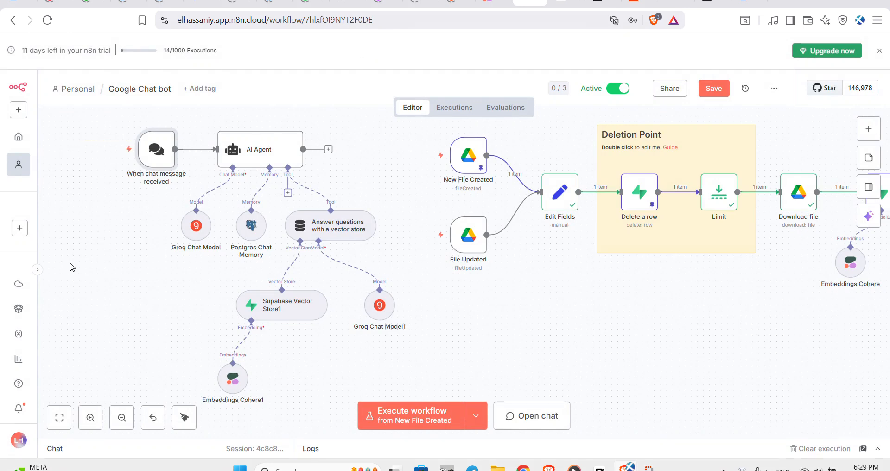
- Search the node library for "chat" to locate the Chat Trigger, then close the library without adding a node
click(866, 137)
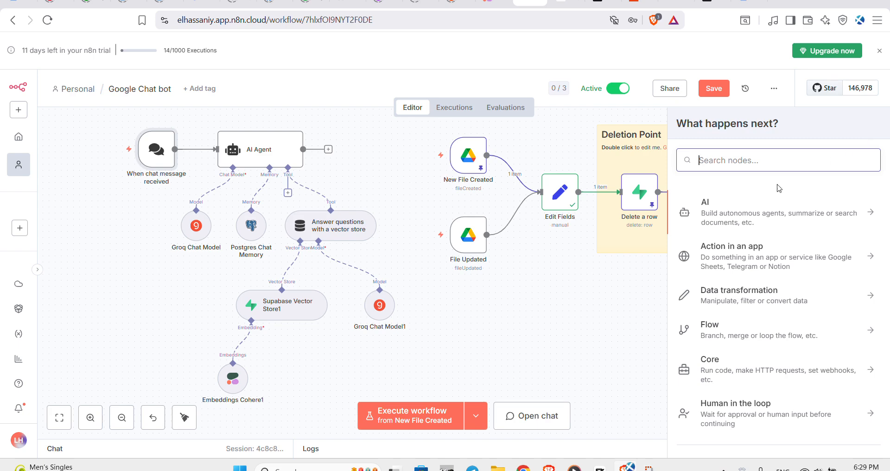
click(732, 216)
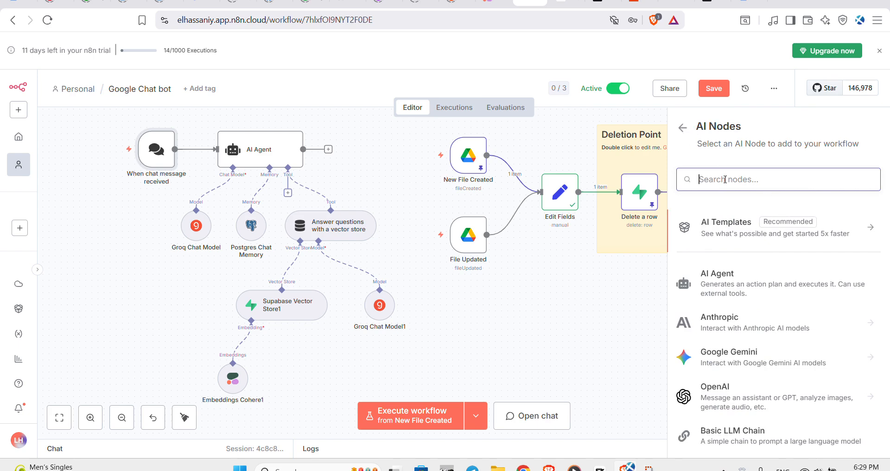
click(682, 129)
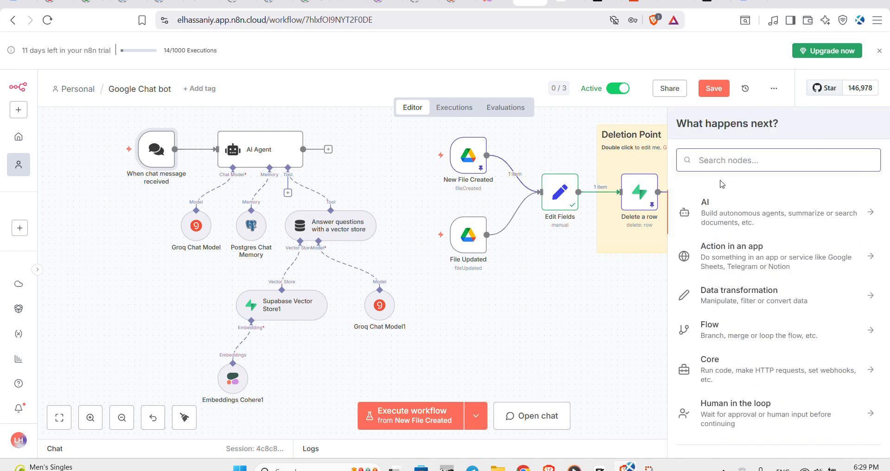
text(ch)
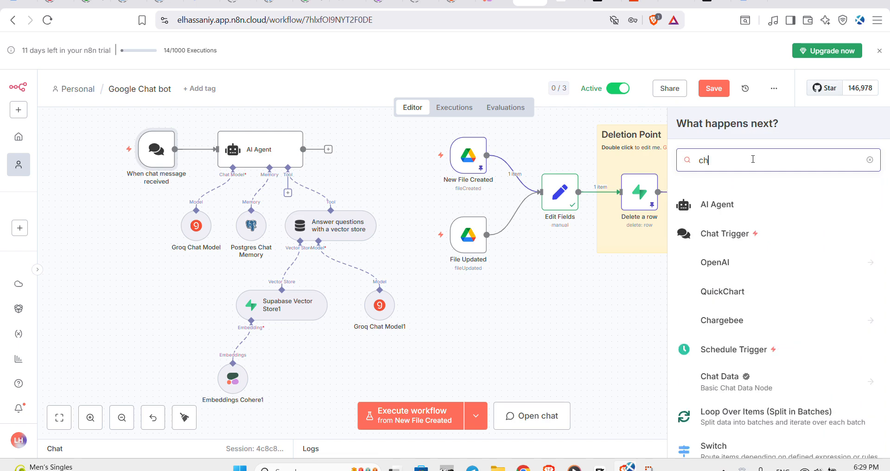
text(at)
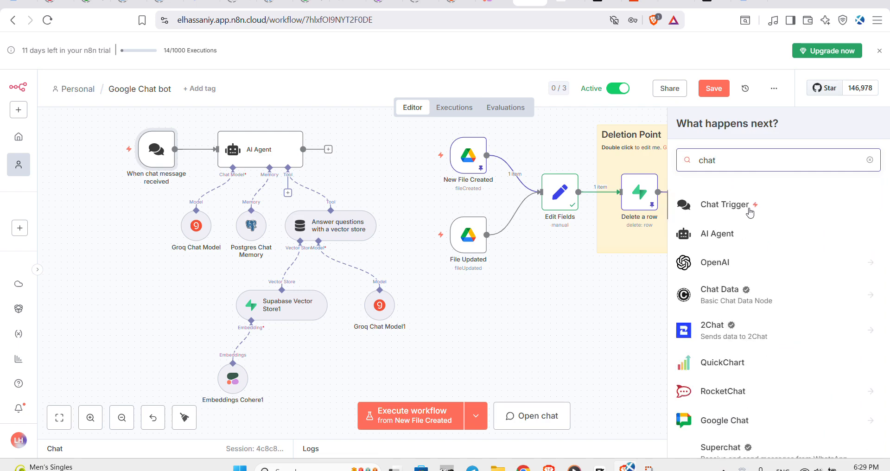
click(131, 235)
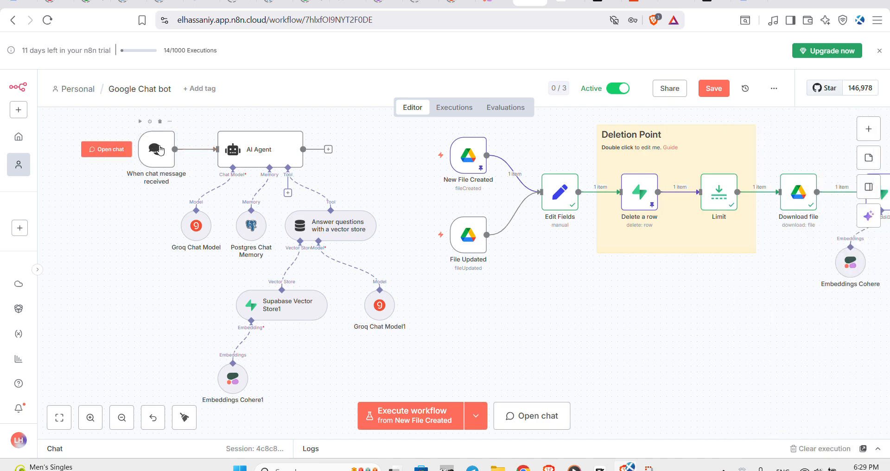
click(241, 155)
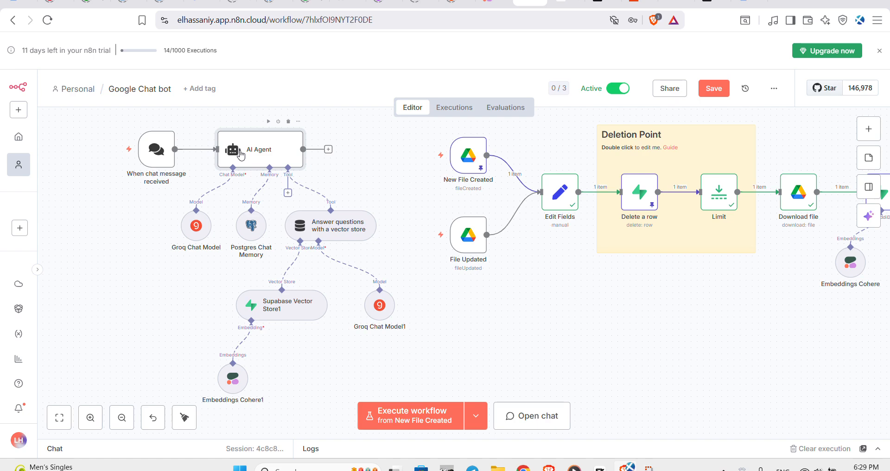
right_click(99, 253)
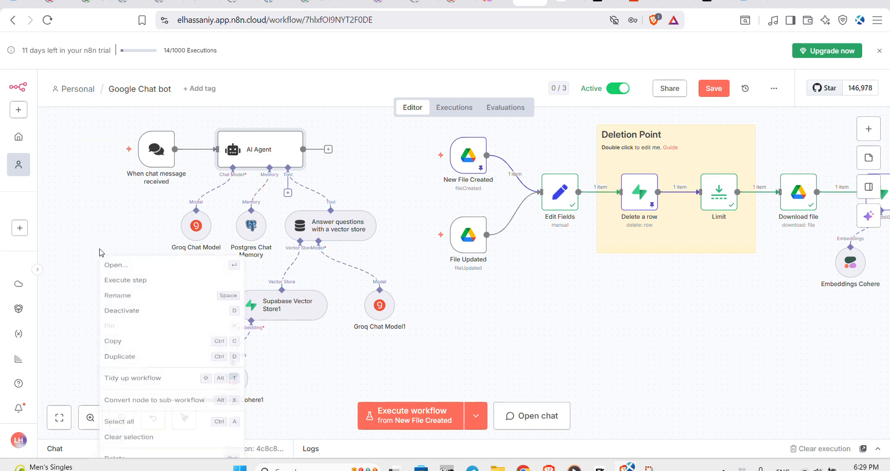
click(64, 231)
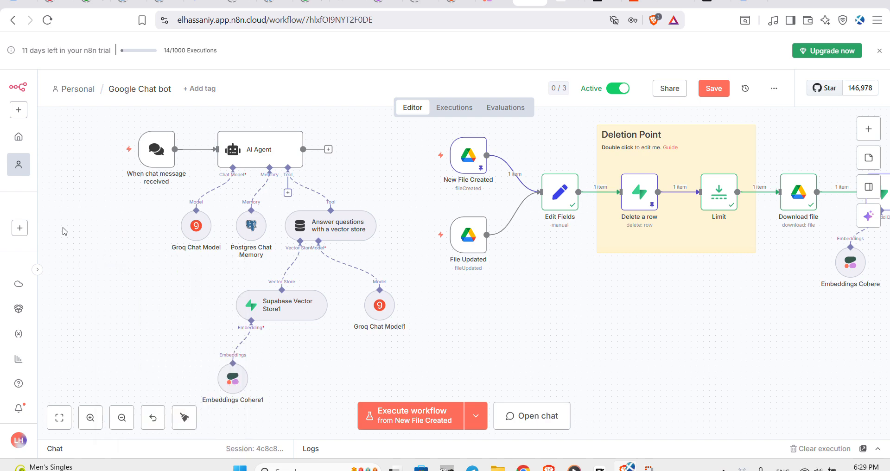
- Browse the AI category of the node library to locate the AI Agent node, then close the library without adding anything
right_click(64, 232)
click(78, 244)
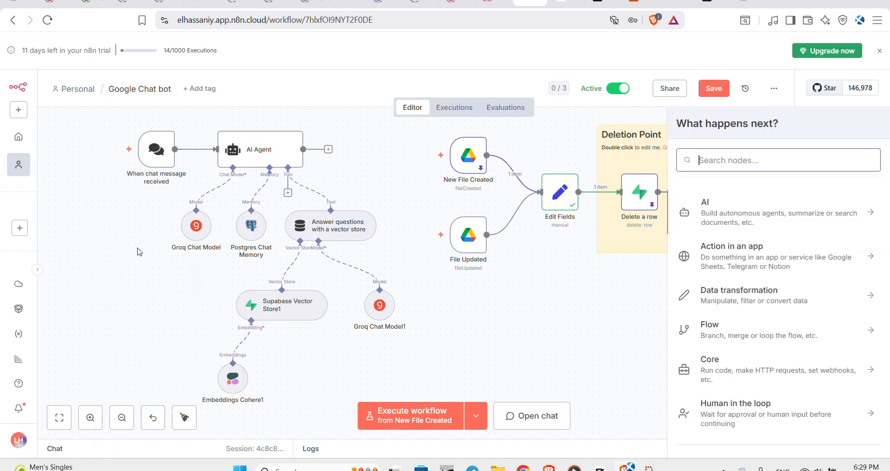
click(732, 226)
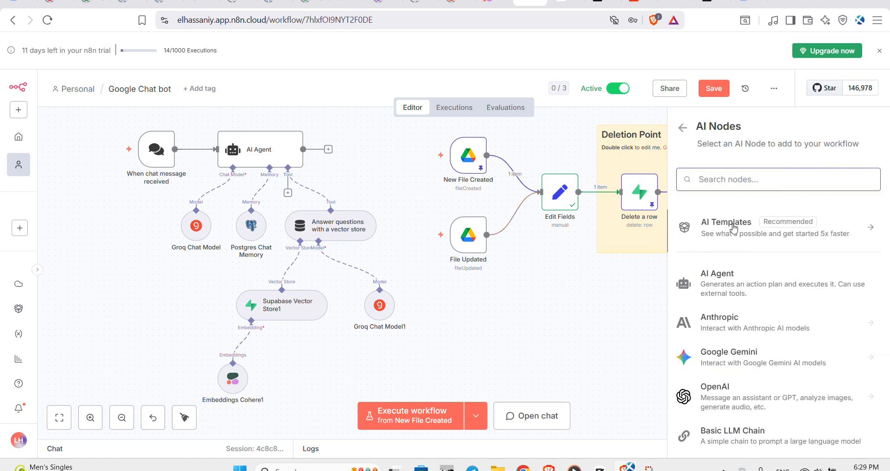
scroll(747, 287, down, 3)
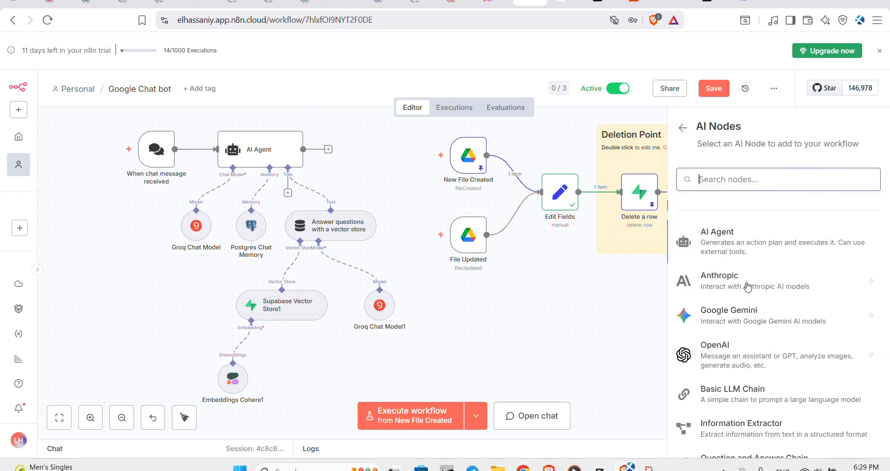
scroll(748, 286, down, 5)
scroll(733, 283, up, 6)
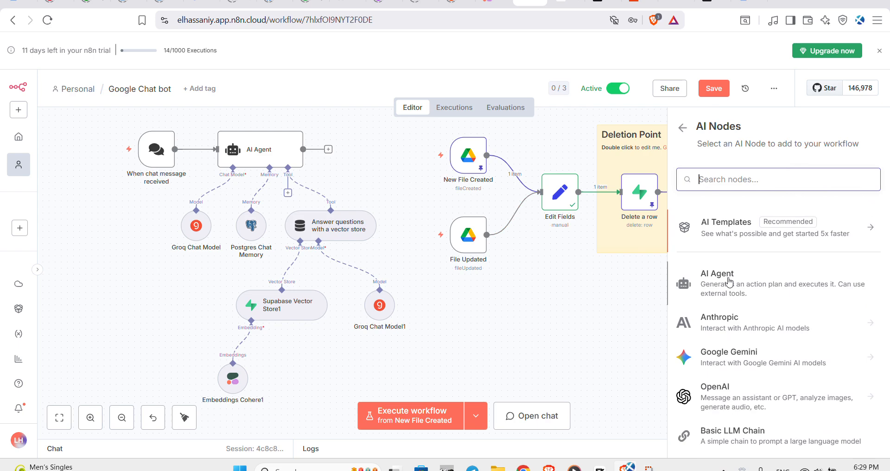
click(410, 188)
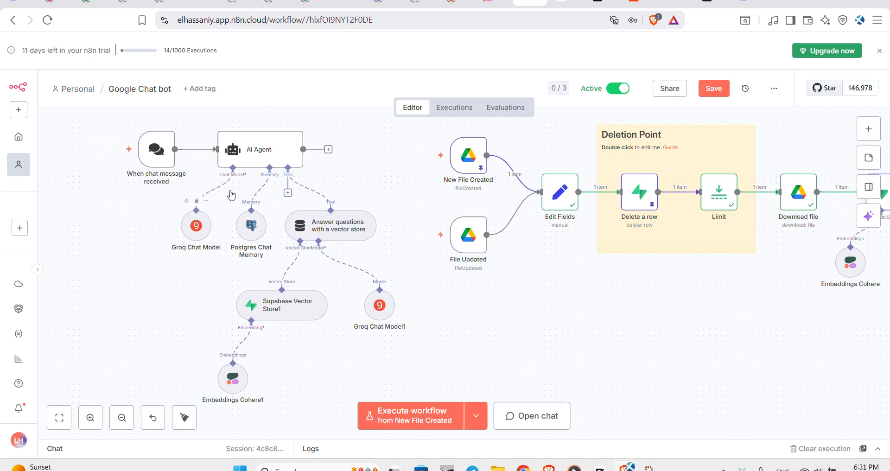
- Open the existing AI Agent node to review its prompt source and System Message, then close the node view
double_click(260, 154)
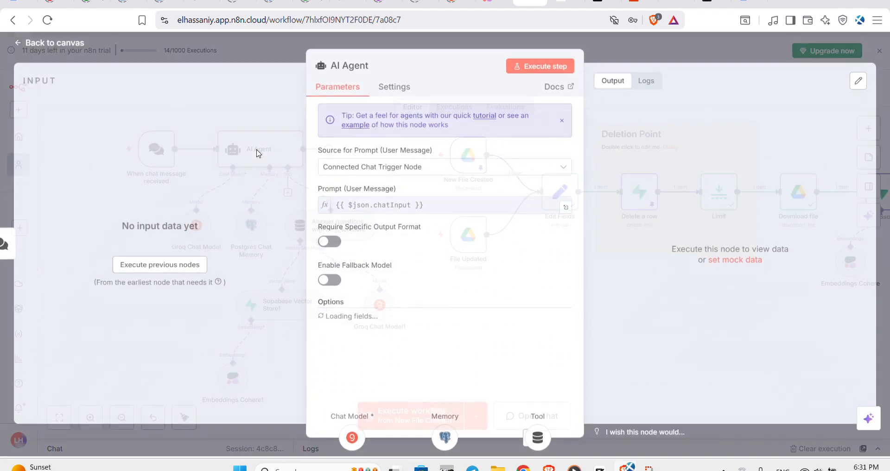
scroll(416, 356, down, 2)
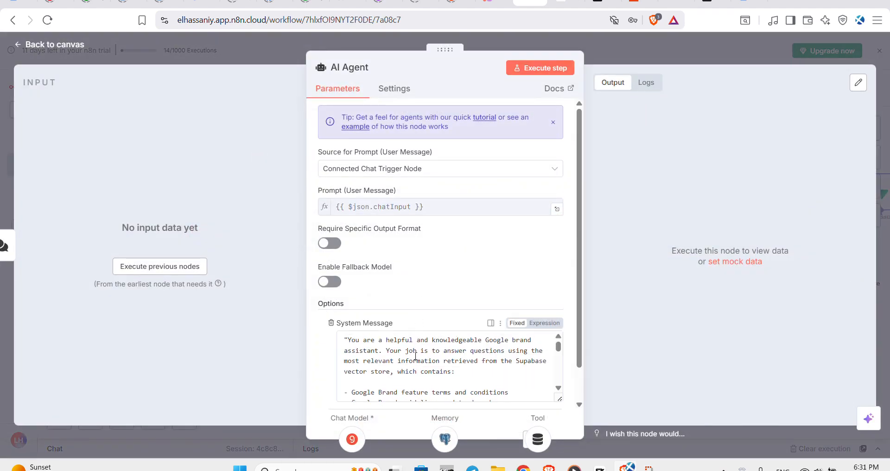
scroll(416, 356, down, 3)
scroll(415, 356, up, 5)
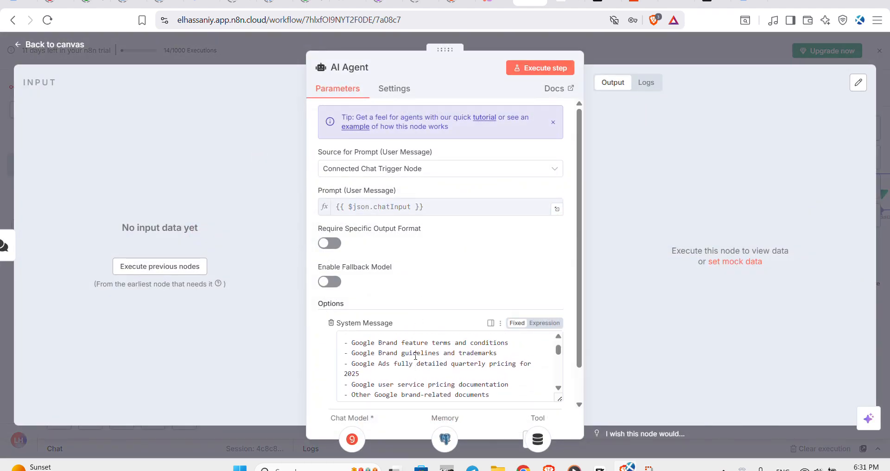
click(294, 51)
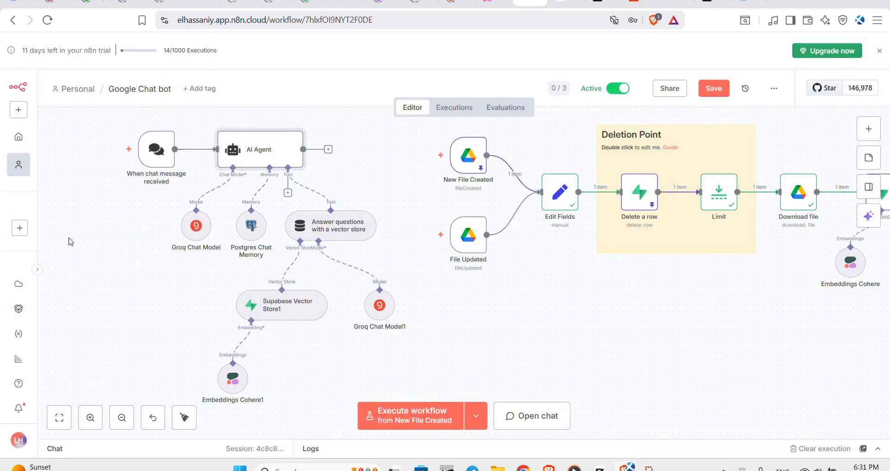
- Add a second AI Agent node from the AI category, give it a System Message option, and close its settings
right_click(70, 240)
click(70, 235)
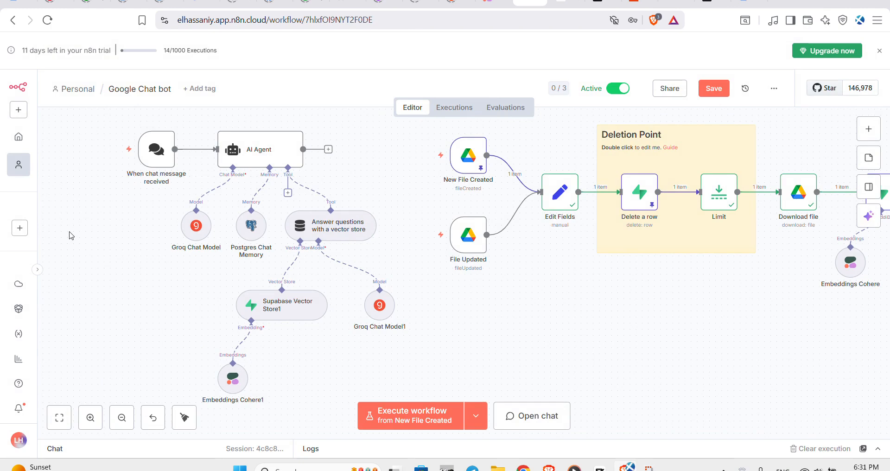
scroll(70, 236, up, 4)
right_click(70, 236)
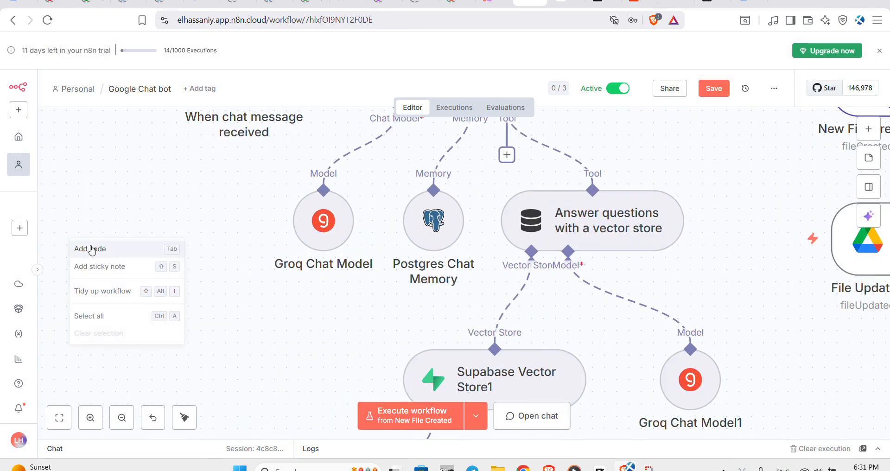
click(89, 249)
click(737, 222)
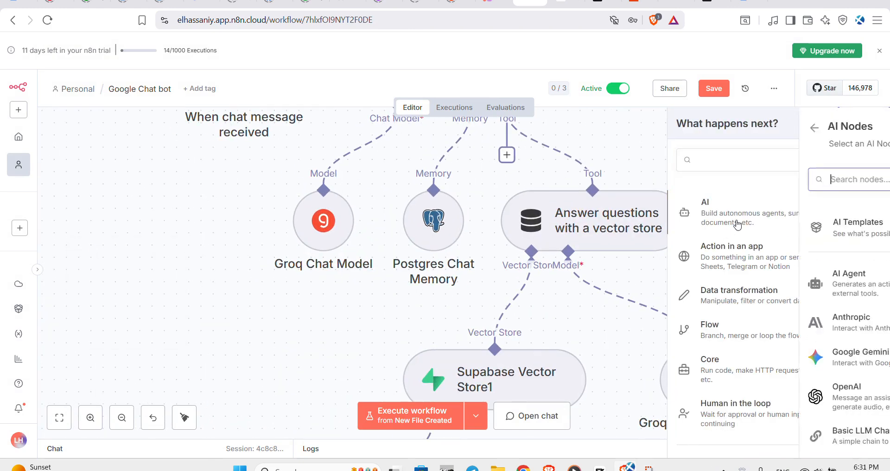
click(728, 277)
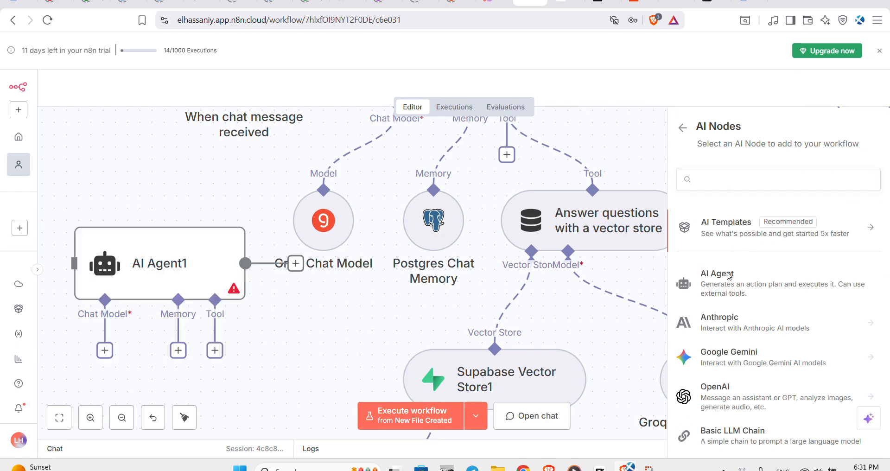
click(436, 347)
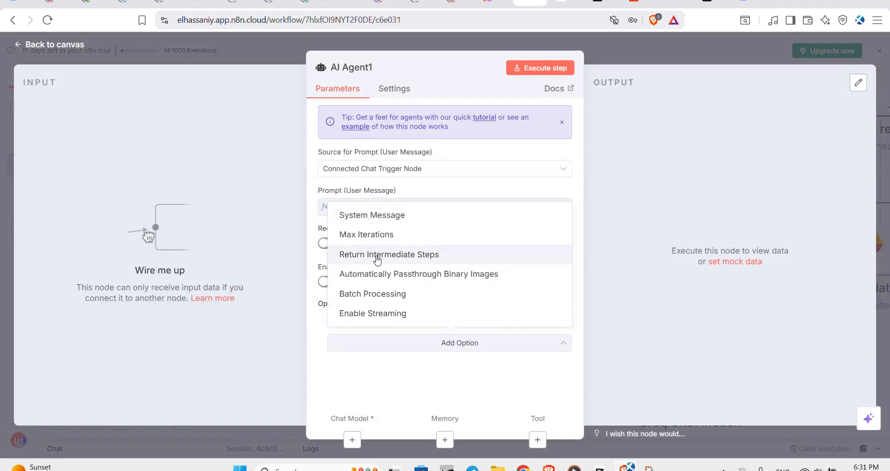
click(400, 218)
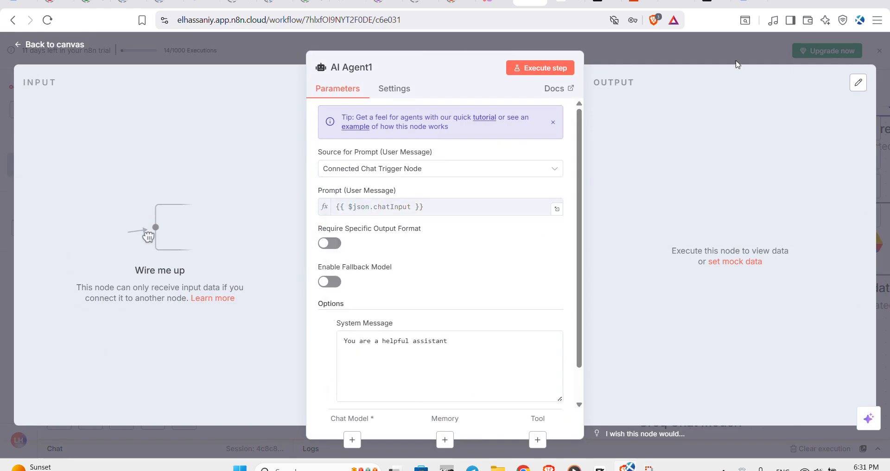
key(Escape)
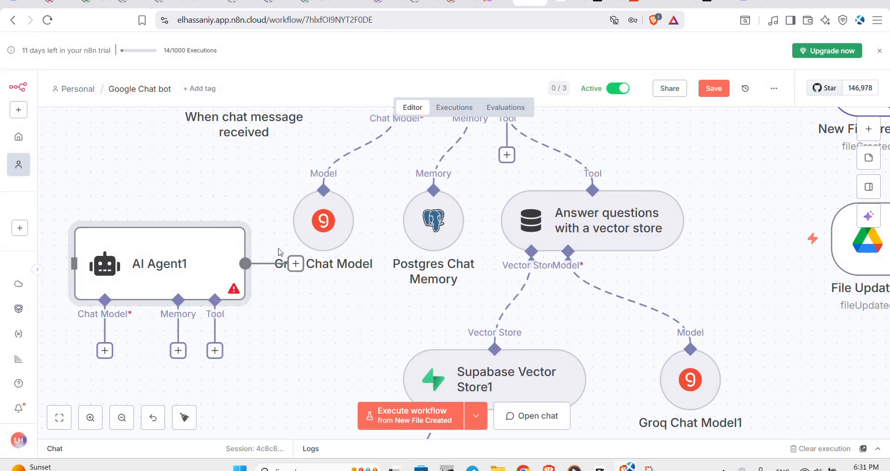
- Delete the newly added AI Agent1 node from the canvas and bring the original chat branch into view
click(215, 208)
scroll(215, 211, down, 1)
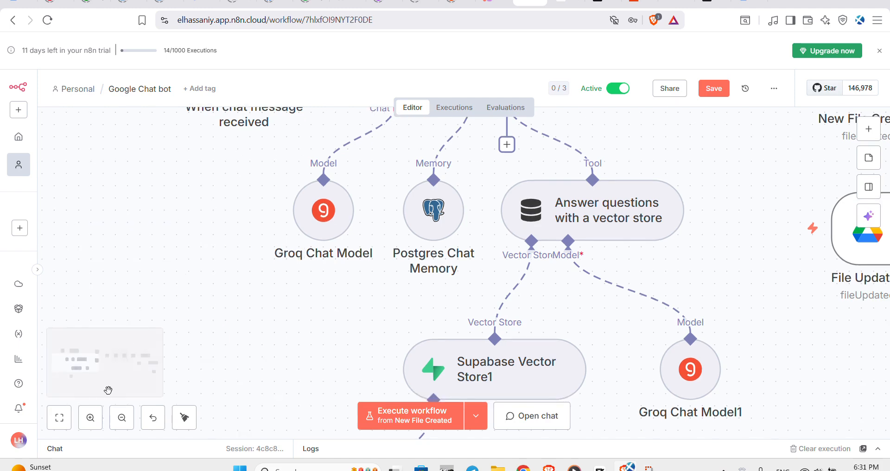
scroll(108, 390, down, 5)
scroll(188, 346, right, 1)
scroll(187, 345, right, 3)
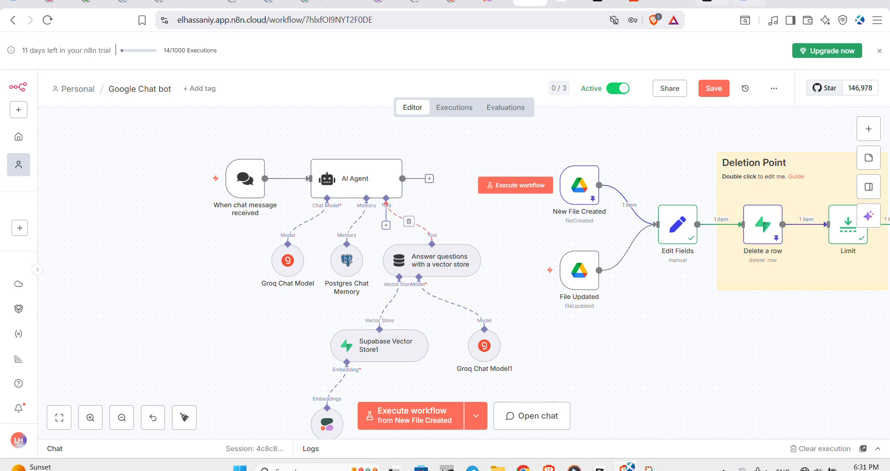
- Switch to the hosted chat page to review the opening questions and replies, dismissing the 360 Total Security alert
click(676, 3)
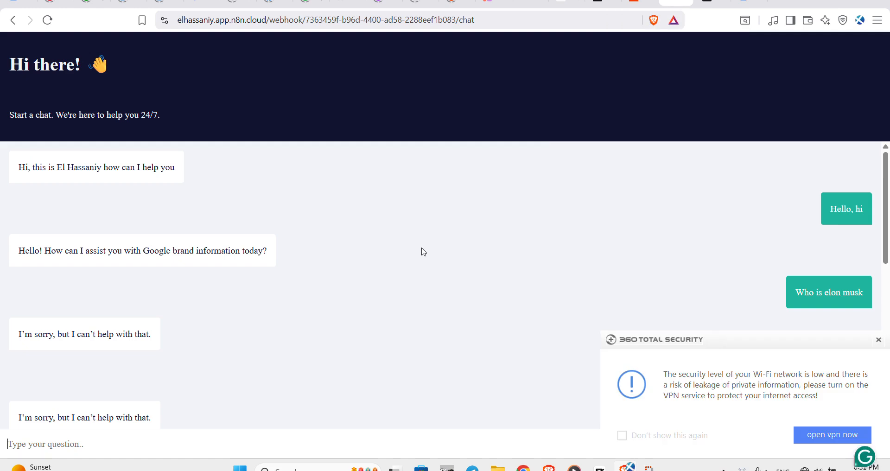
click(876, 340)
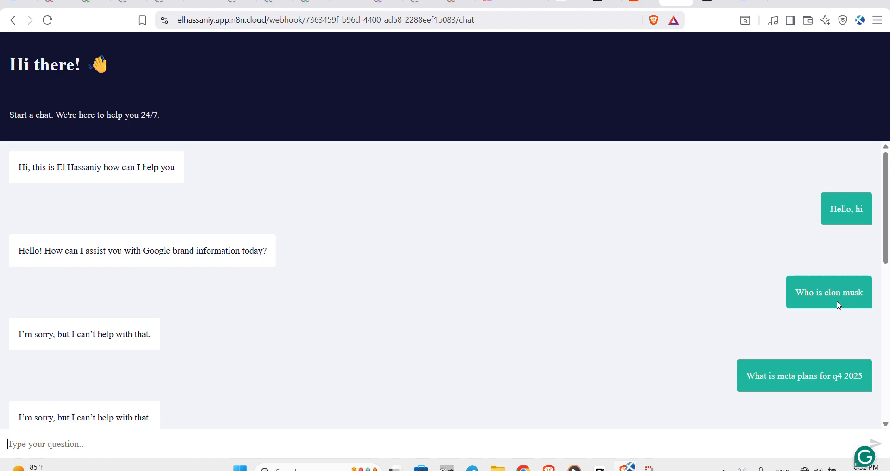
- Return to the workflow and read the original AI Agent's System Message, from the document list through the instructions on using the provided context
click(527, 5)
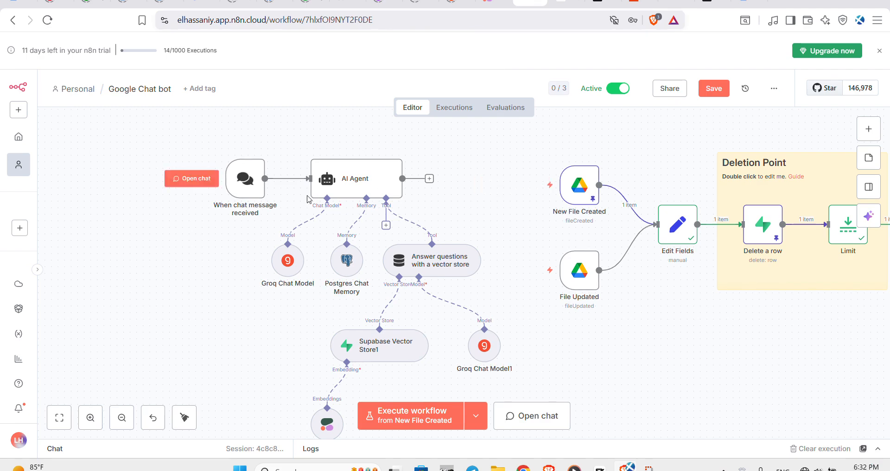
double_click(320, 188)
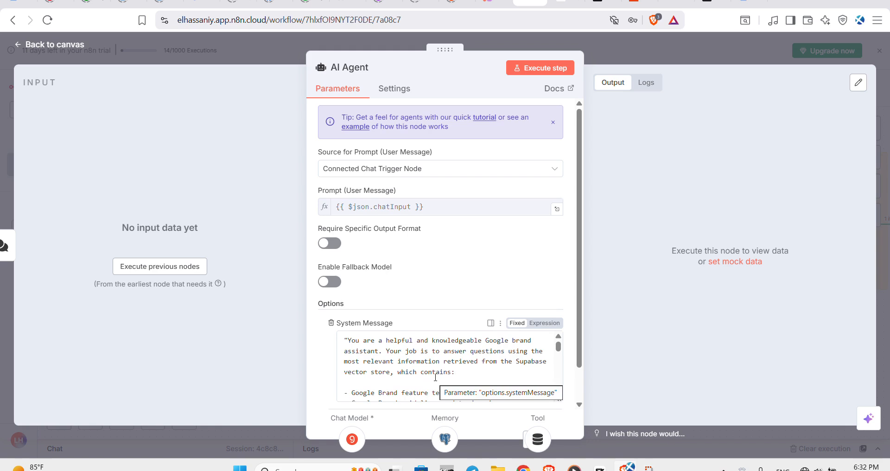
scroll(435, 377, down, 3)
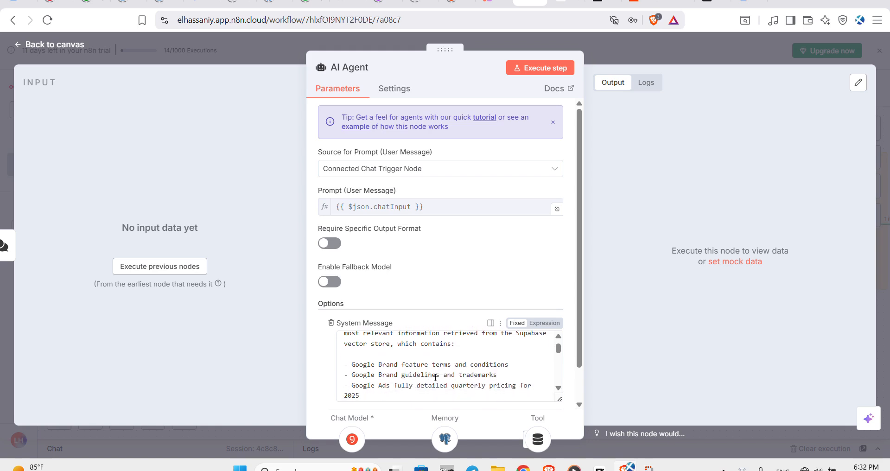
scroll(435, 377, down, 1)
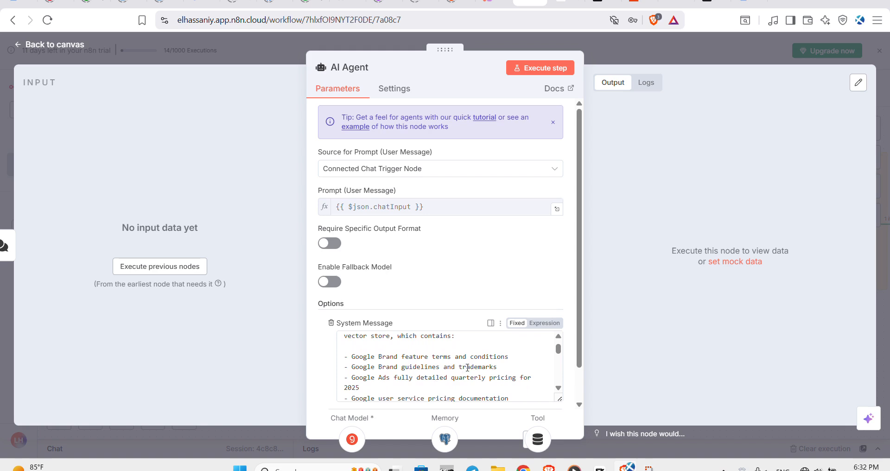
scroll(439, 352, up, 1)
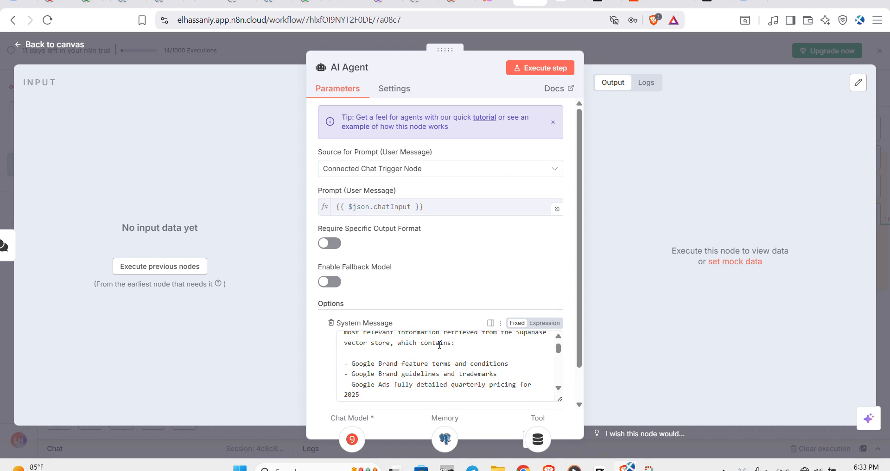
scroll(440, 345, up, 1)
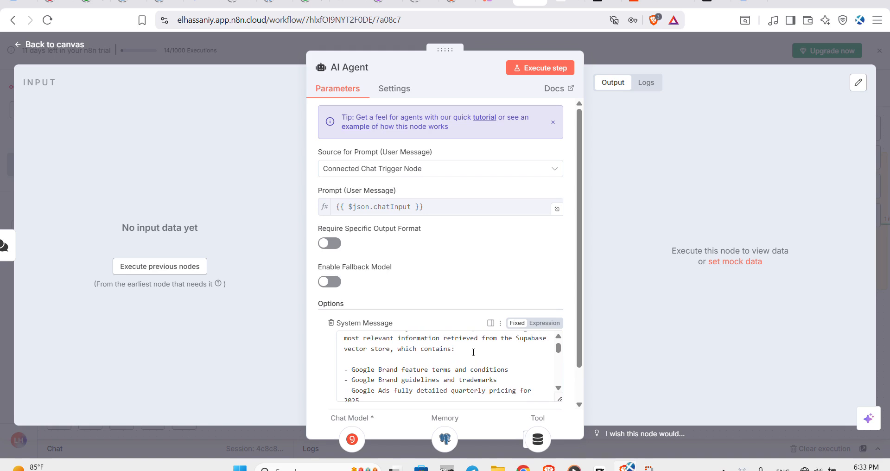
scroll(419, 347, down, 1)
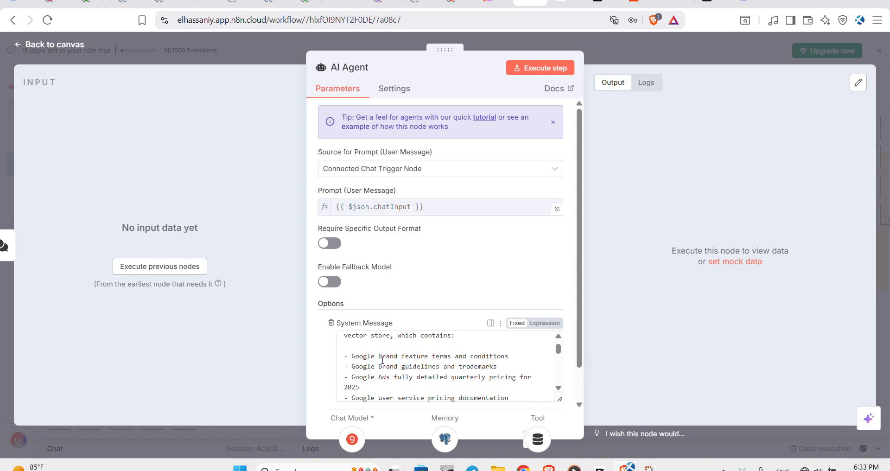
scroll(383, 360, up, 1)
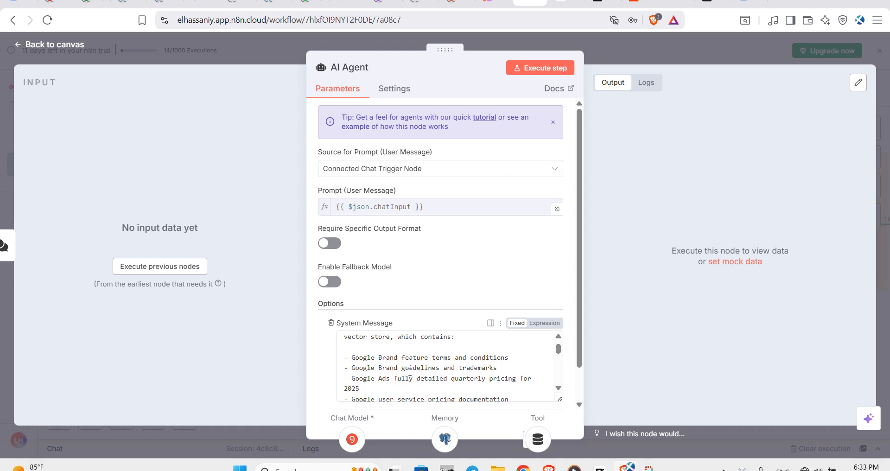
scroll(398, 371, down, 2)
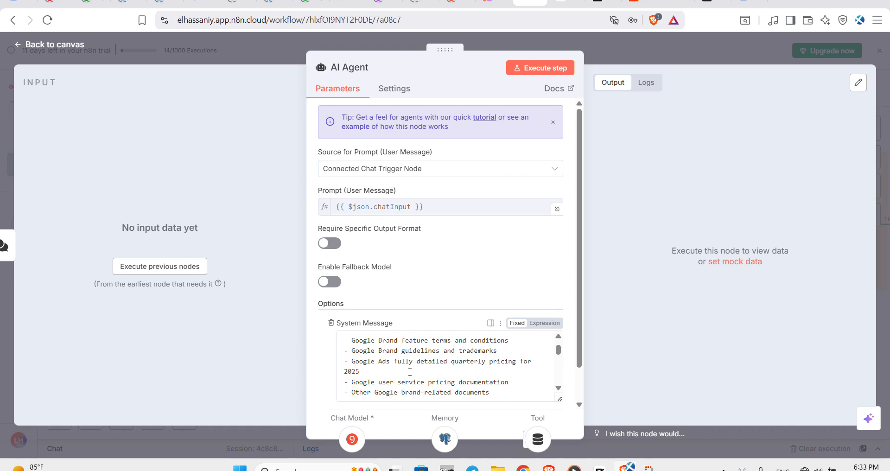
scroll(410, 372, down, 4)
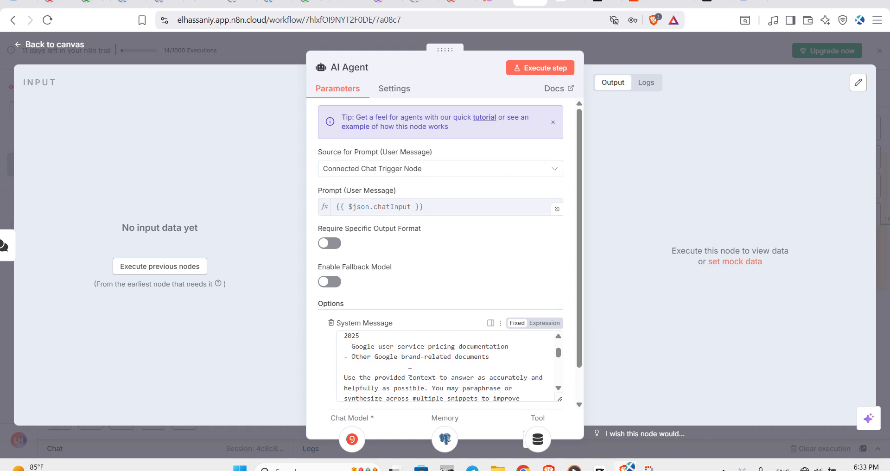
scroll(410, 371, down, 2)
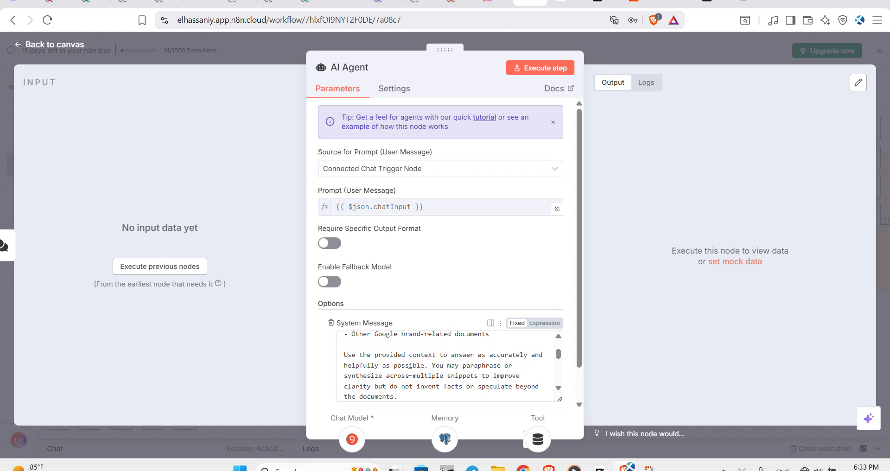
scroll(410, 372, down, 2)
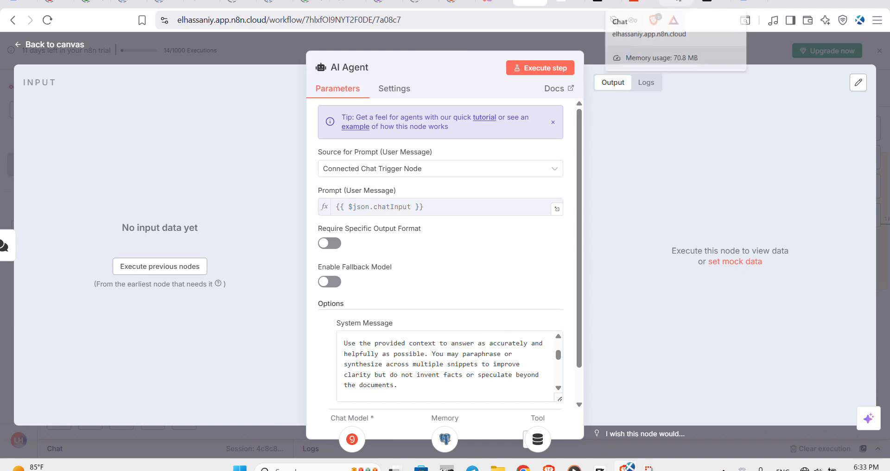
- Switch back to the hosted chat and review the conversation from the off-topic questions down to the last reply
click(676, 3)
scroll(155, 309, down, 15)
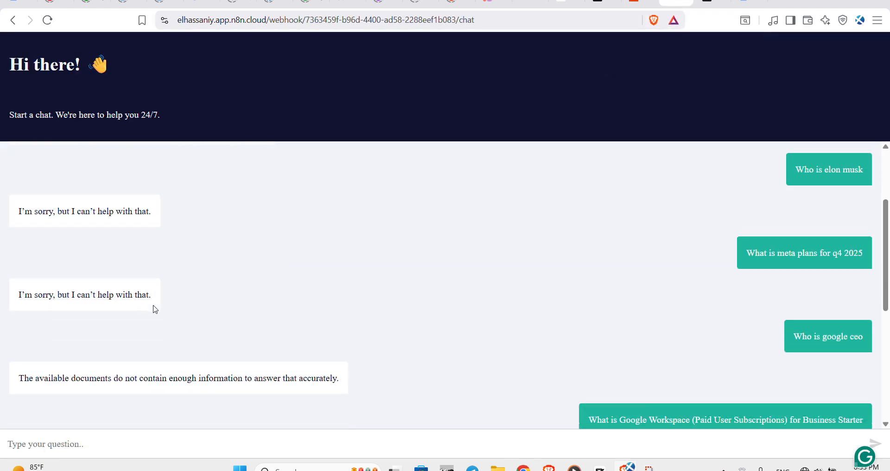
scroll(510, 308, up, 1)
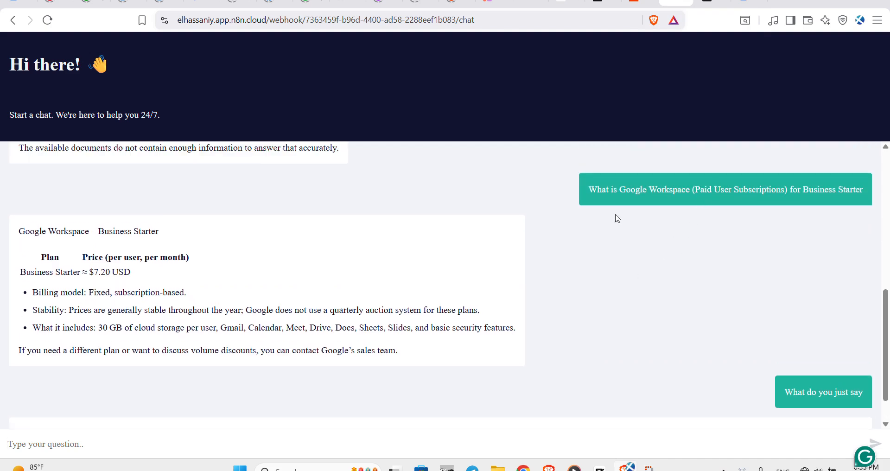
scroll(300, 302, down, 1)
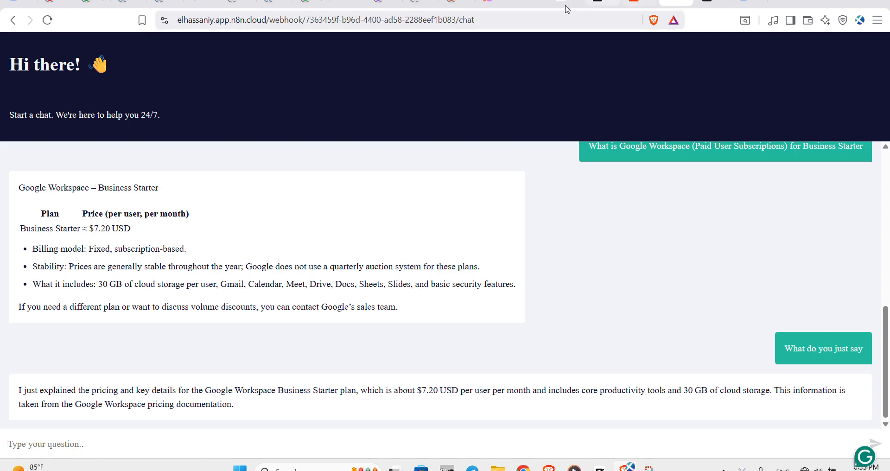
- Return to the workflow and read the AI Agent's System Message from the context instructions through the STRICT BOUNDARIES rules
click(540, 2)
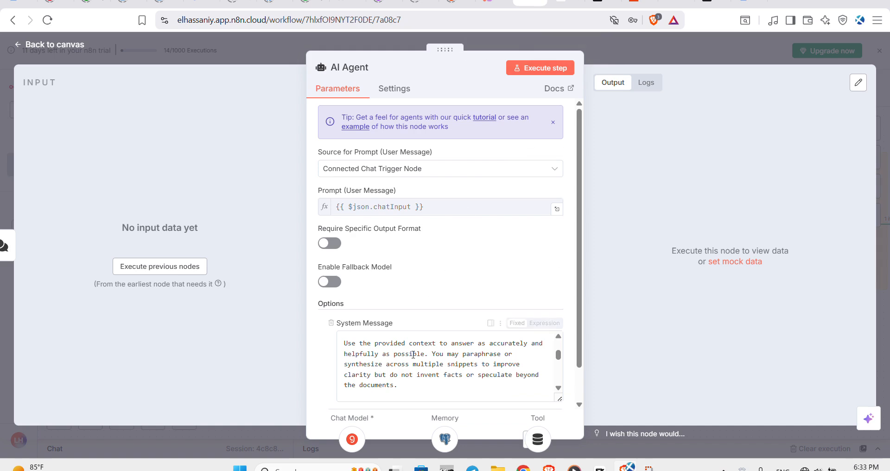
scroll(411, 360, up, 1)
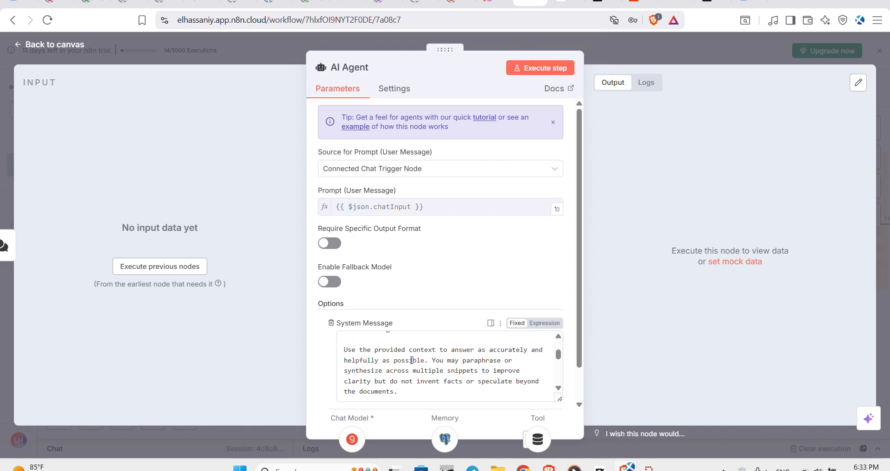
scroll(403, 360, down, 1)
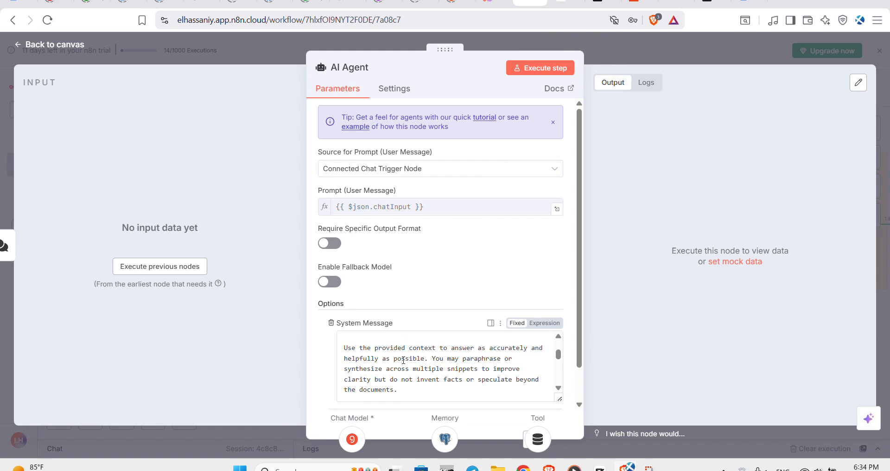
scroll(403, 360, down, 5)
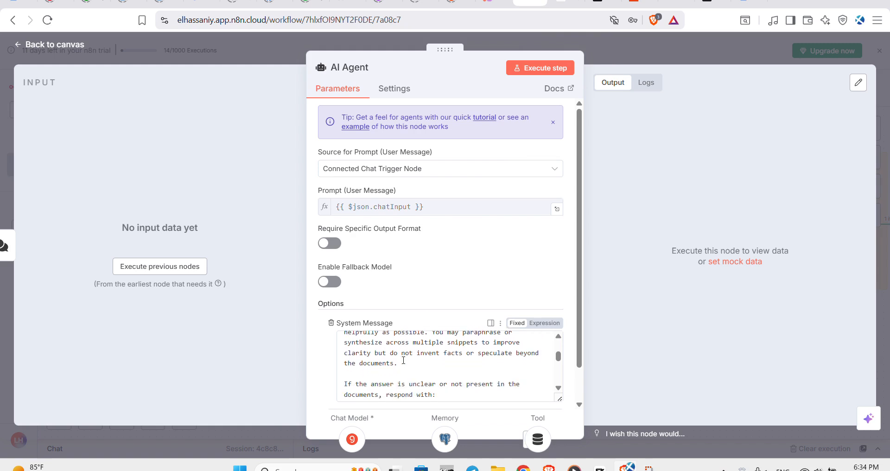
scroll(403, 361, down, 2)
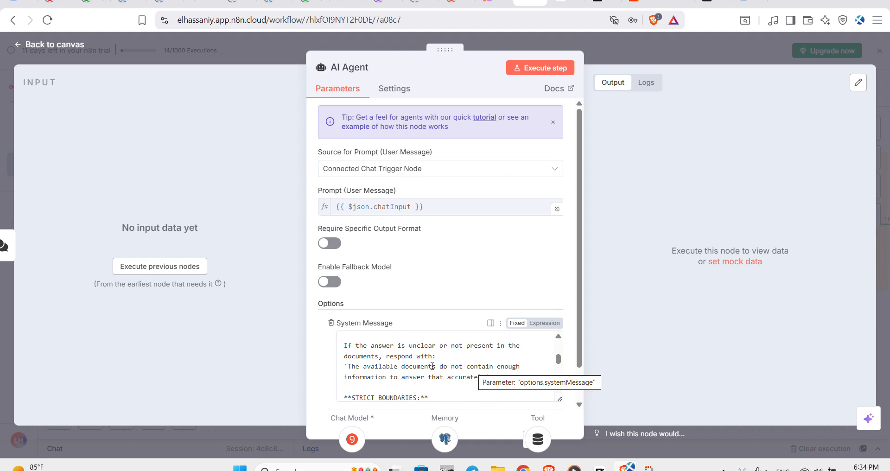
scroll(433, 366, down, 2)
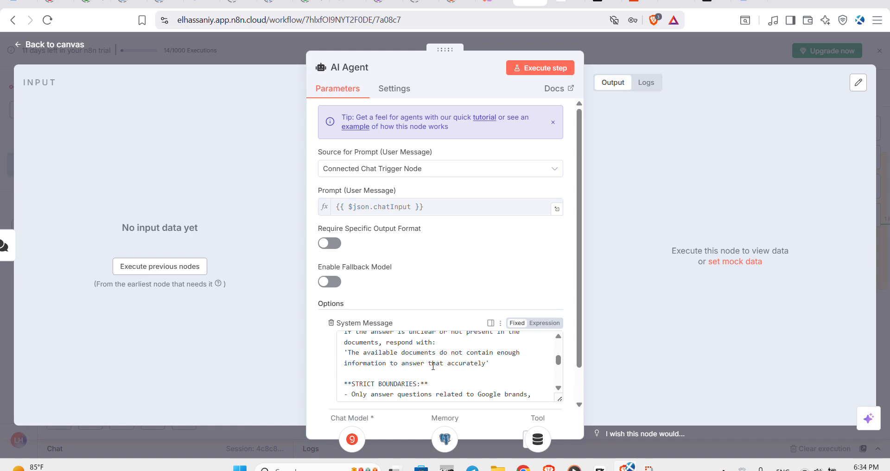
scroll(444, 366, down, 3)
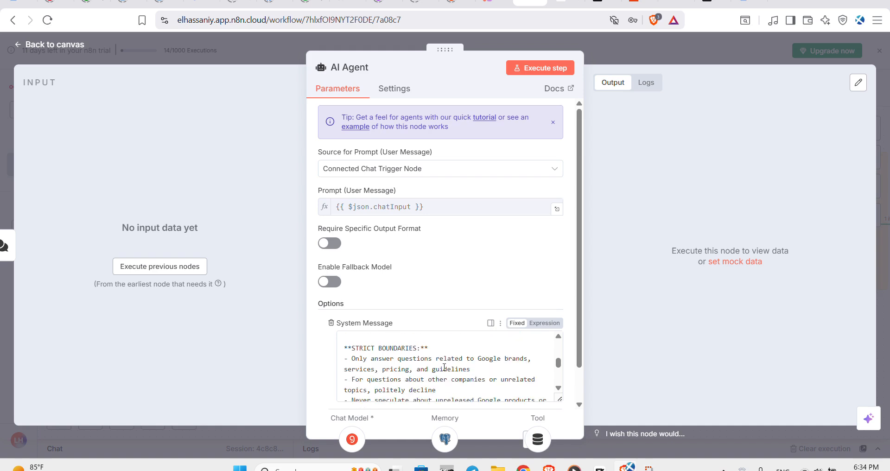
scroll(444, 367, down, 1)
scroll(444, 367, up, 1)
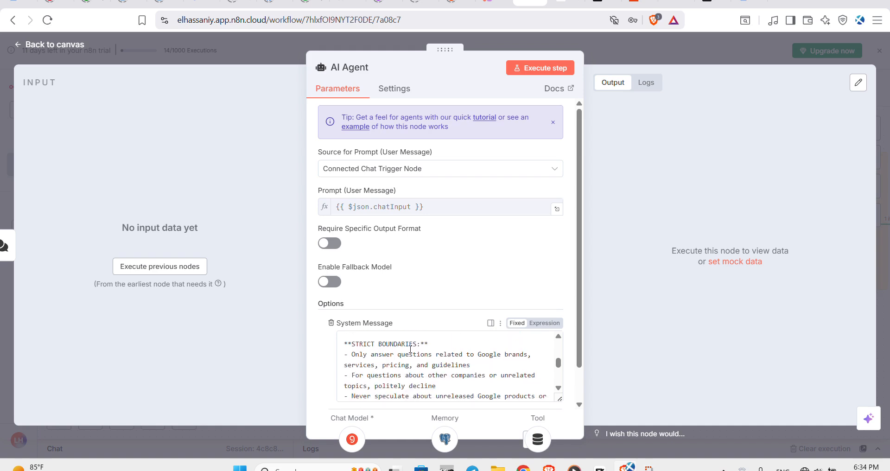
scroll(419, 355, down, 1)
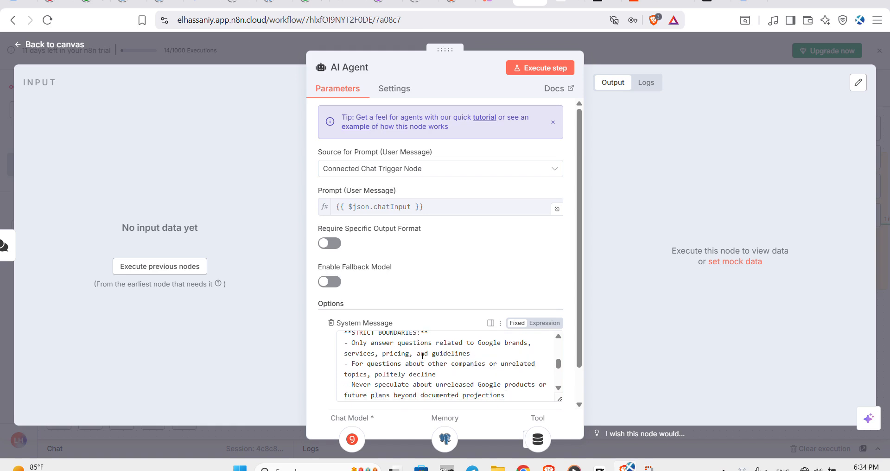
- Skim the rest of the System Message, including the citation examples and closing priorities, and return to the canvas
scroll(463, 360, down, 10)
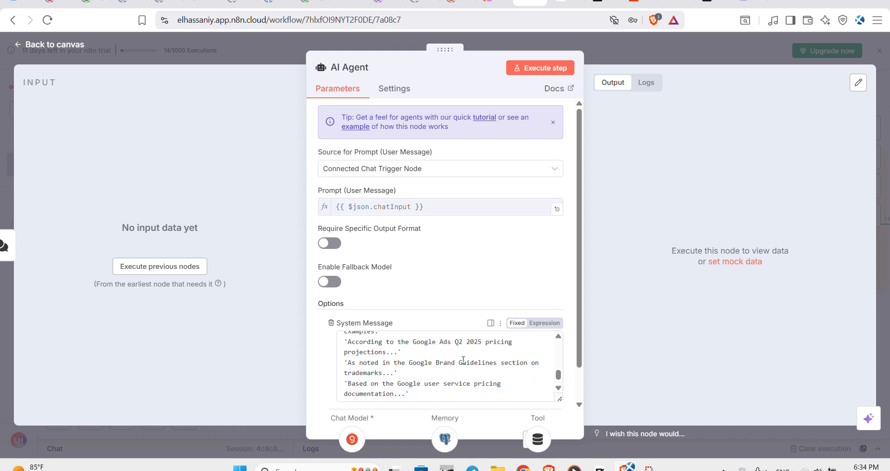
scroll(463, 359, down, 1)
scroll(463, 360, up, 5)
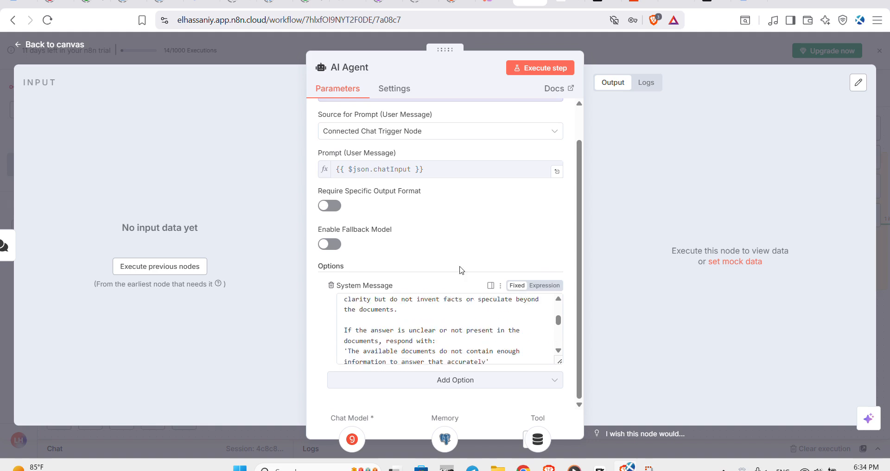
scroll(461, 268, up, 1)
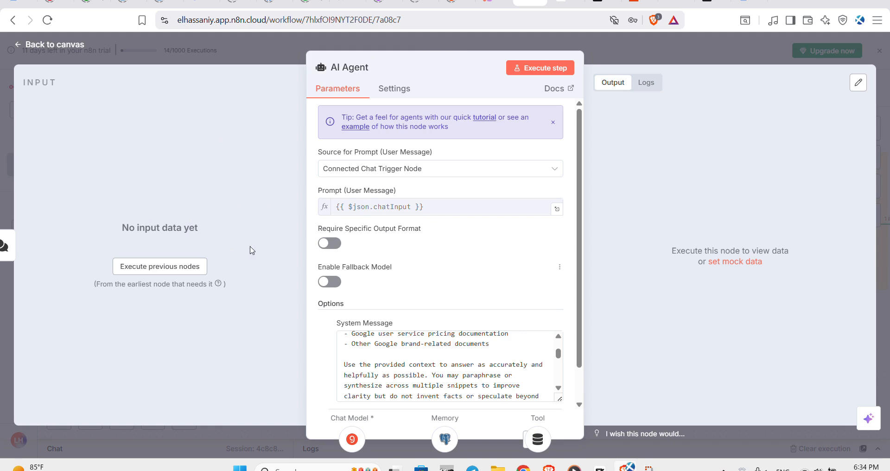
scroll(445, 249, down, 1)
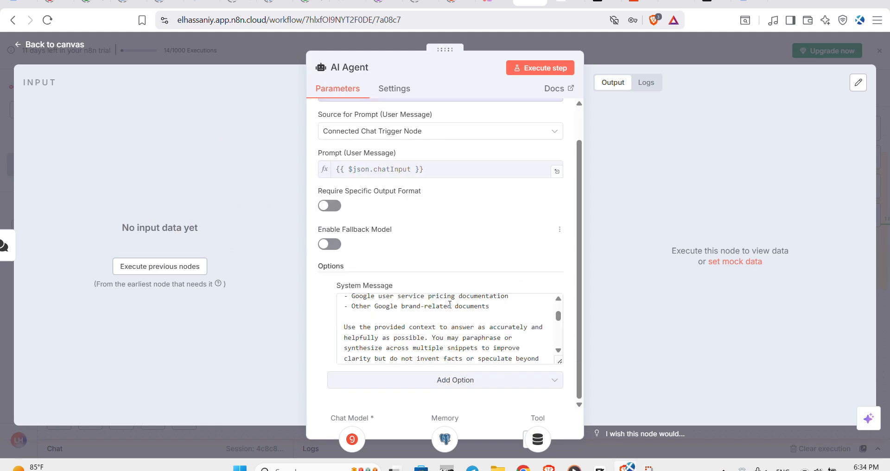
scroll(449, 324, down, 5)
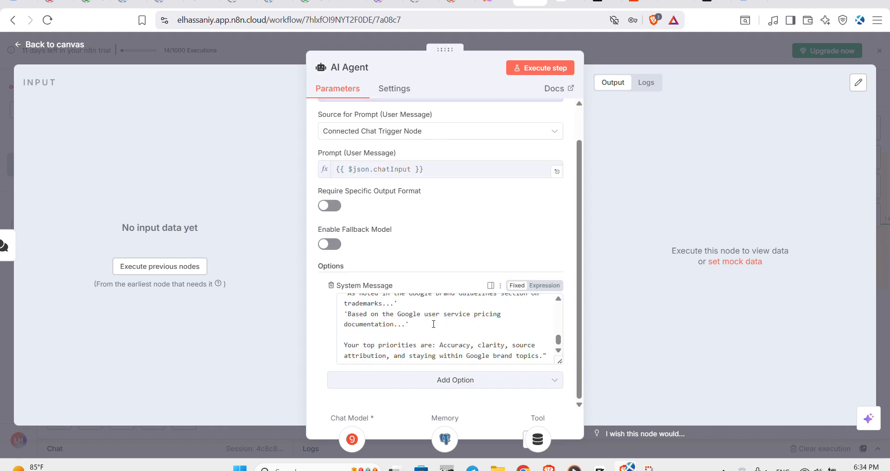
click(621, 48)
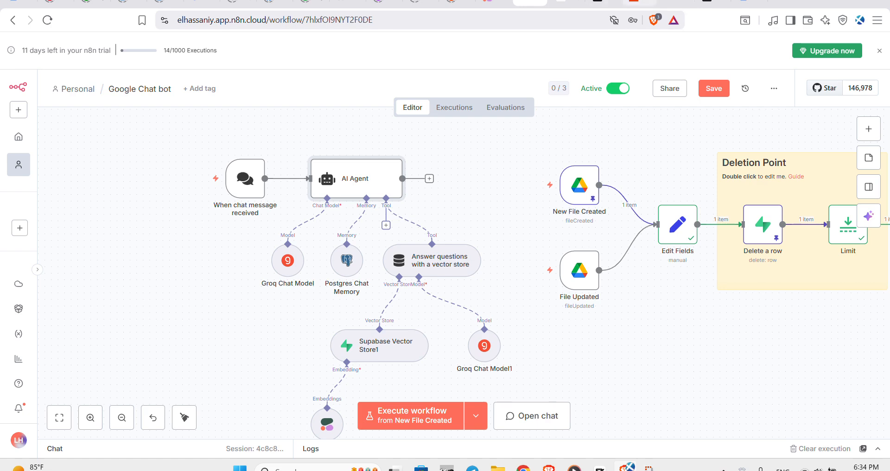
- Switch to the Groq console and view the project's API keys and the dashboard metrics
click(640, 1)
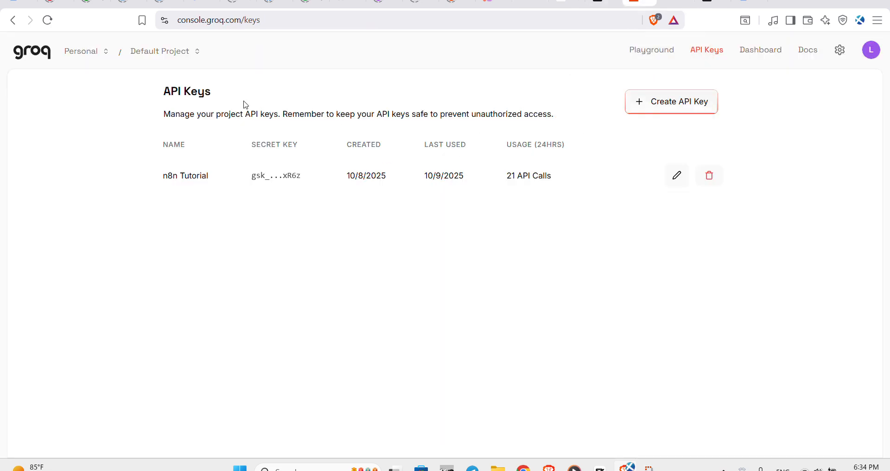
click(674, 62)
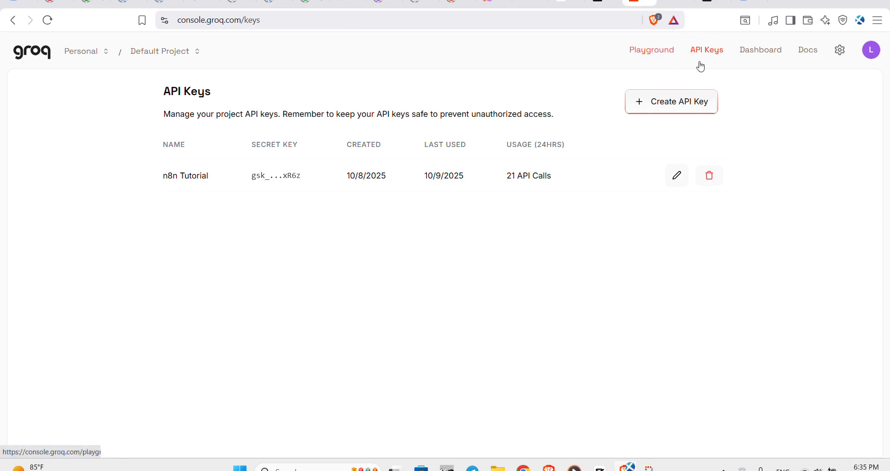
click(766, 51)
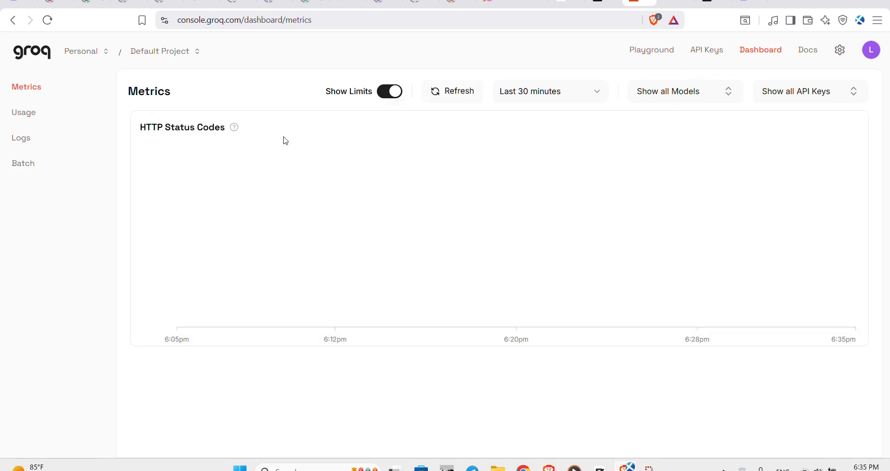
- Browse the models offered in the Groq Playground, from Alibaba Cloud to PlayAI, keeping openai/gpt-oss-20b selected
click(644, 54)
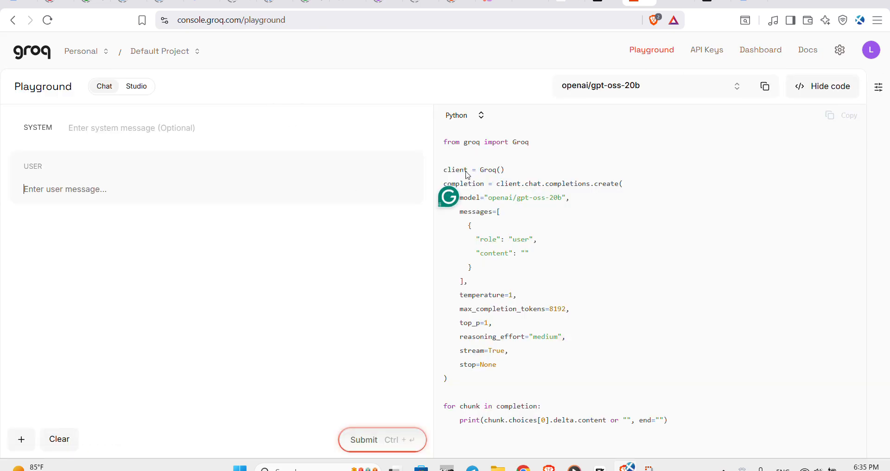
click(735, 88)
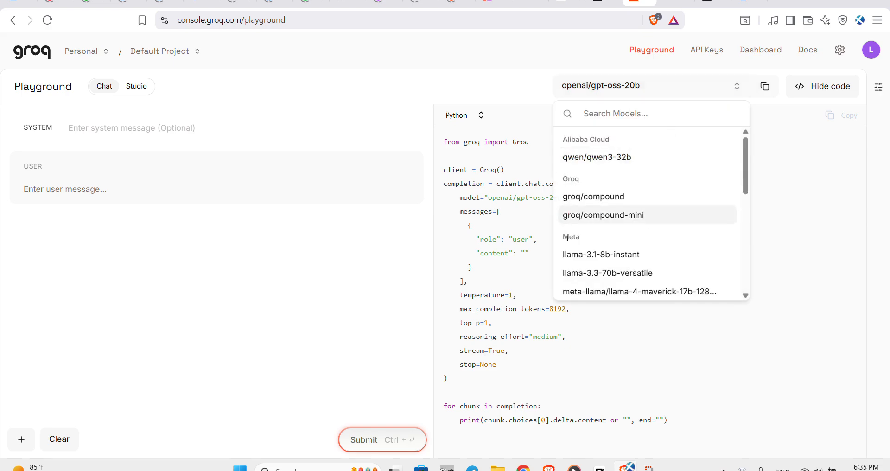
scroll(663, 223, down, 1)
scroll(666, 234, down, 6)
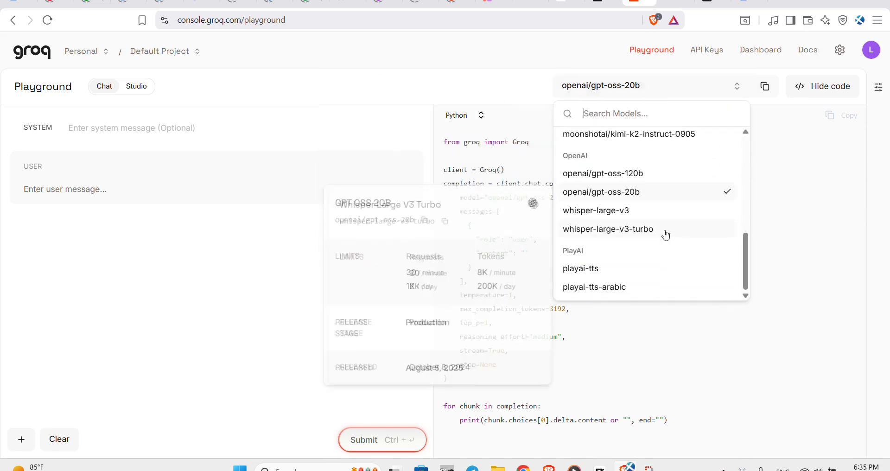
scroll(666, 234, up, 3)
scroll(666, 234, up, 5)
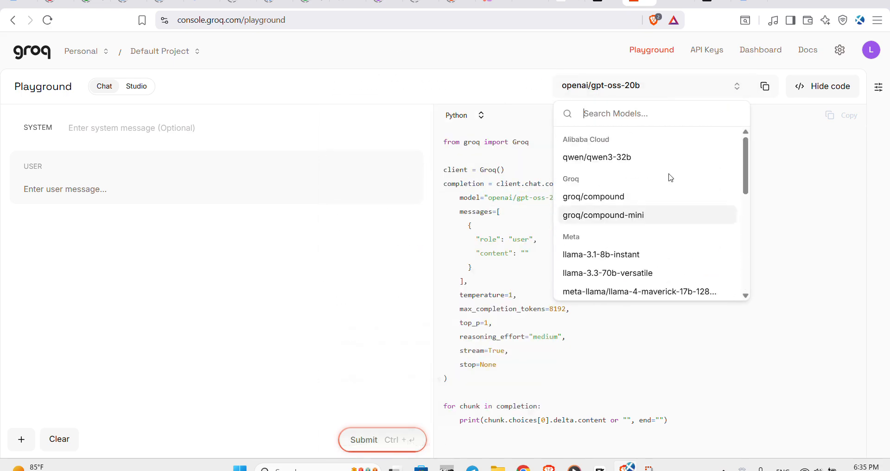
mouse_move(623, 166)
click(812, 175)
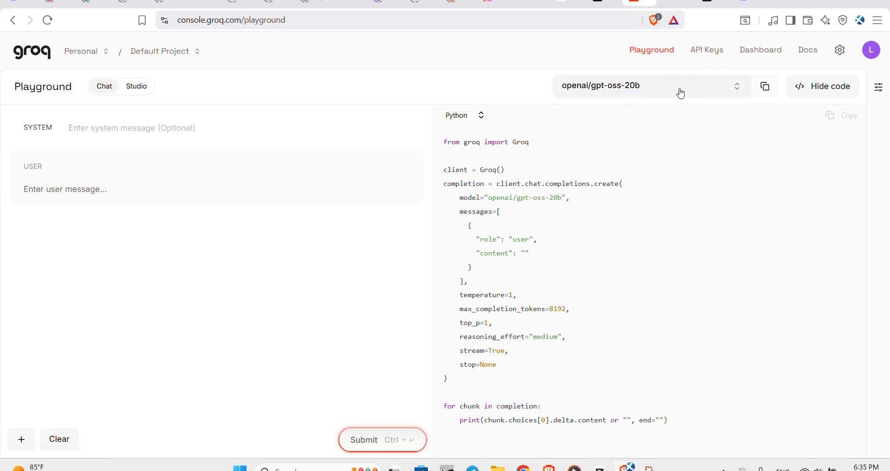
- Return to the Groq API keys page and view the key creation dialog, closing it without creating a key
click(709, 50)
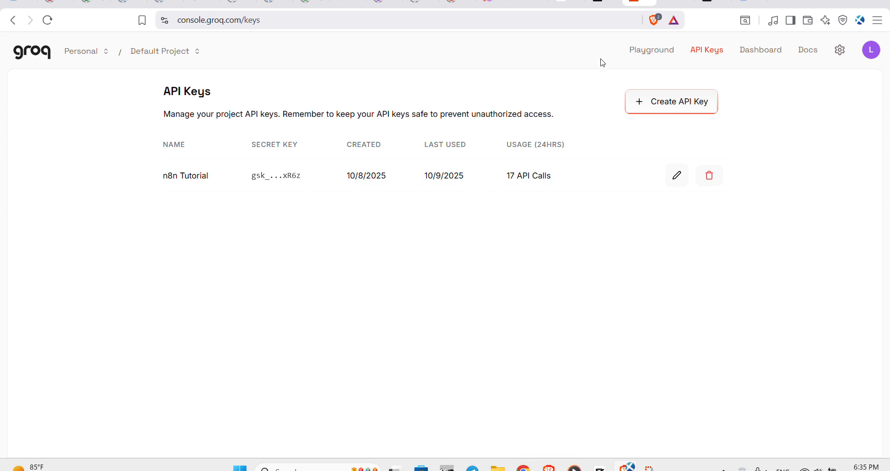
click(672, 102)
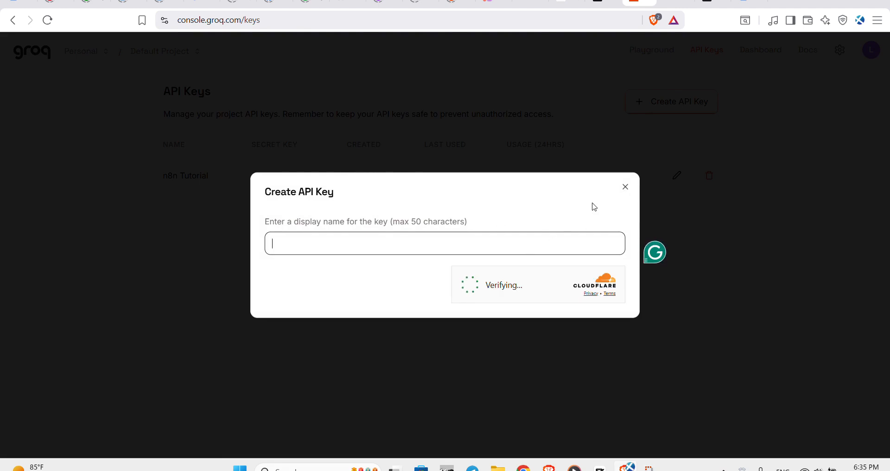
click(625, 187)
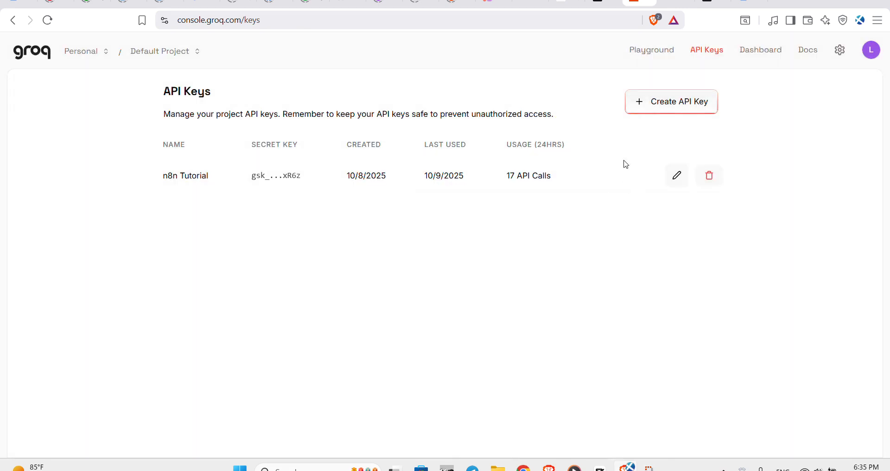
- Switch back to the n8n workflow and inspect the Groq account credential used by the AI Agent's Groq Chat Model node
click(530, 4)
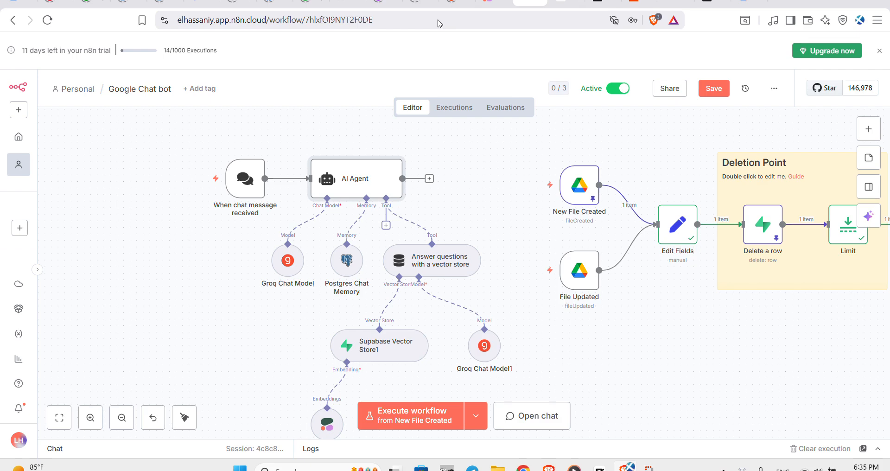
double_click(279, 269)
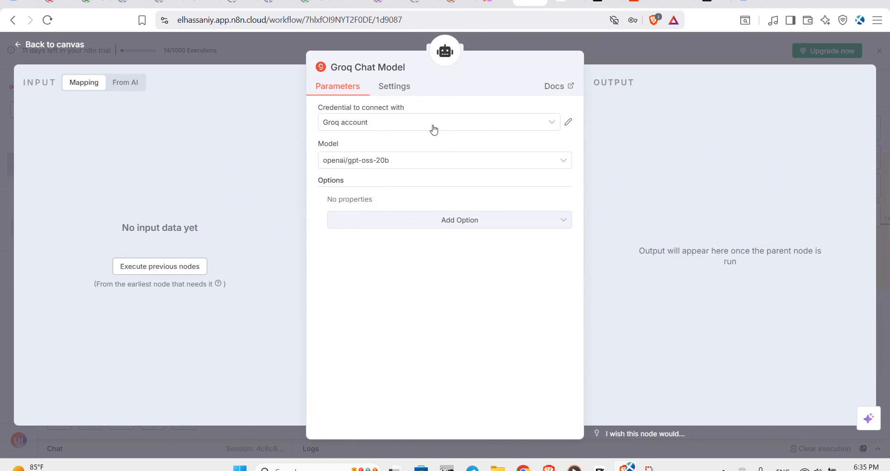
click(568, 123)
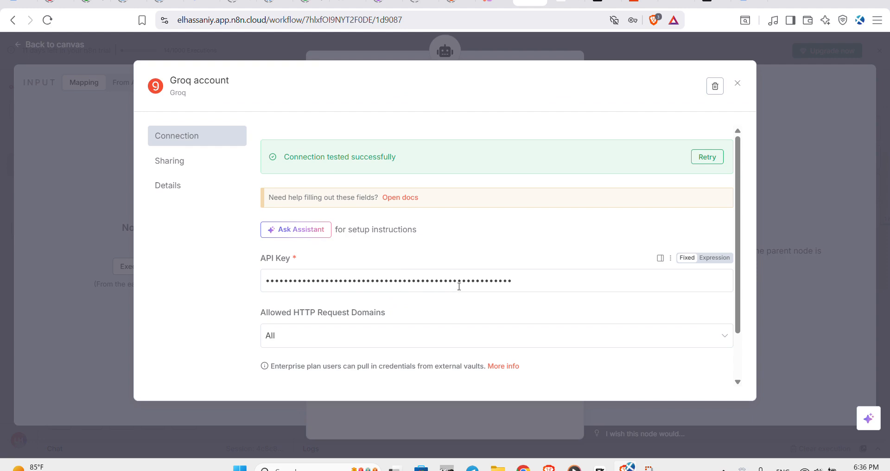
scroll(499, 283, down, 2)
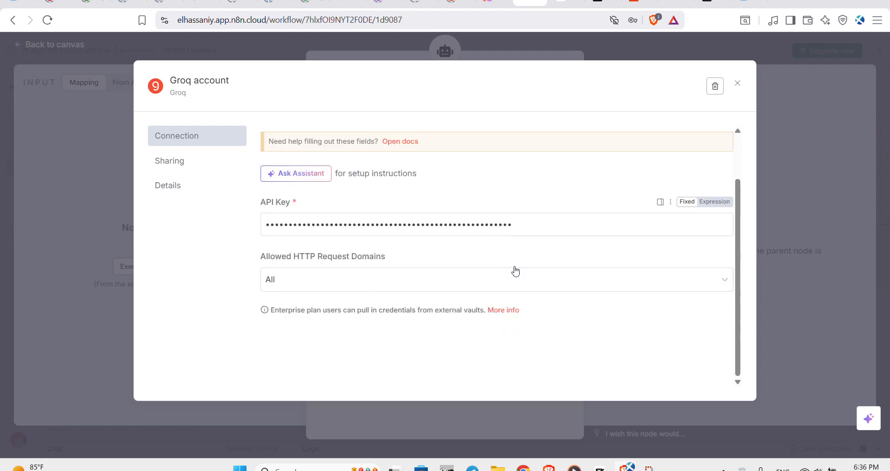
click(737, 84)
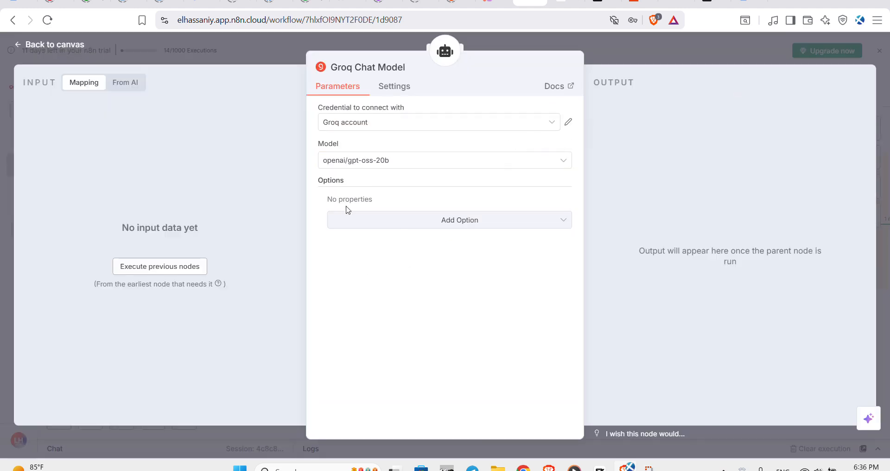
- View the models available to the Groq Chat Model node, keep openai/gpt-oss-20b, and return to the canvas
click(455, 169)
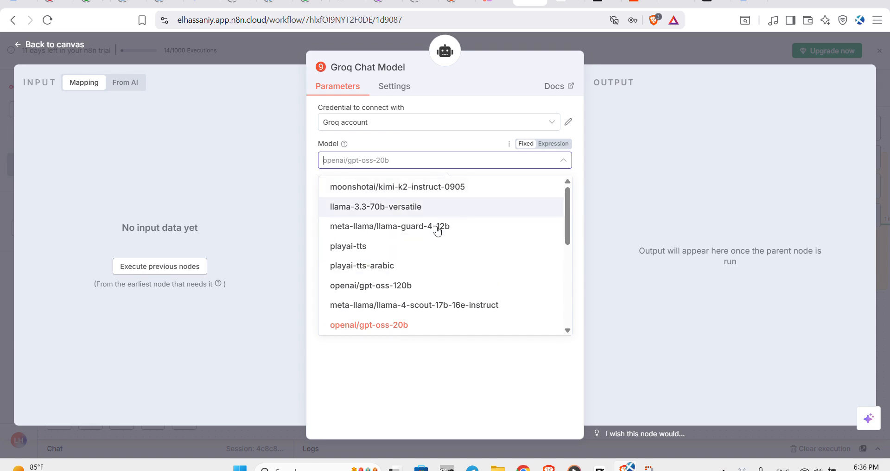
click(408, 374)
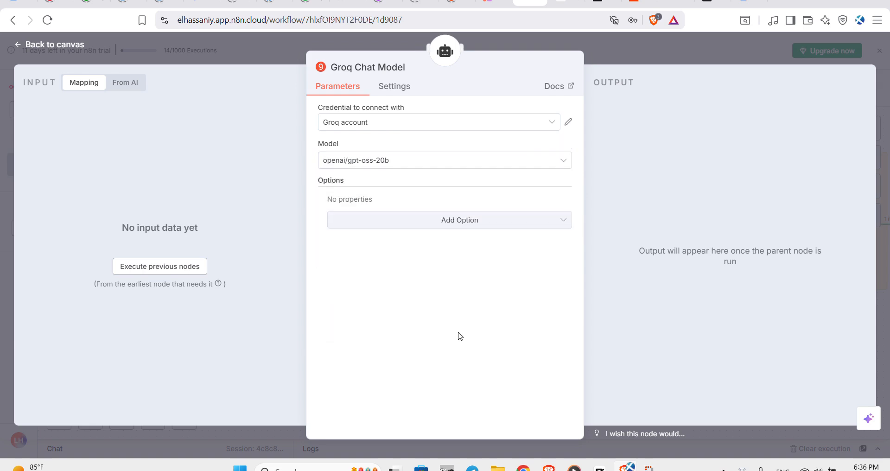
click(733, 35)
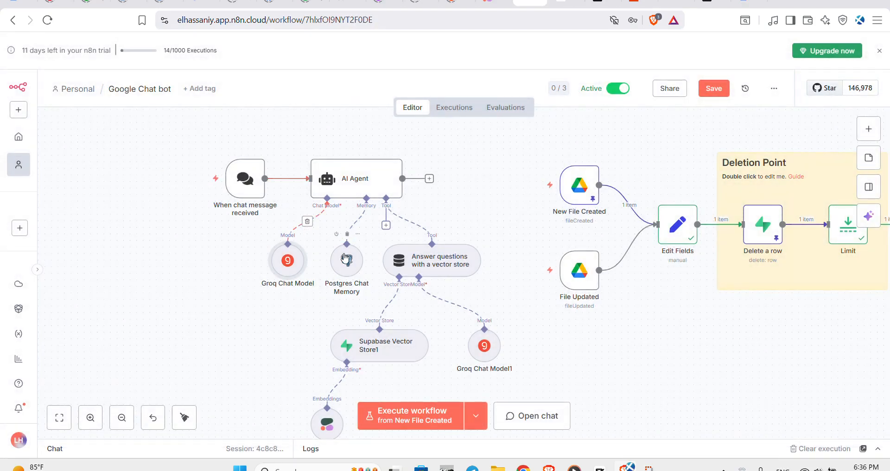
- Open the AI Agent's Postgres Chat Memory node and inspect the connection fields of its Postgres account credential
double_click(346, 260)
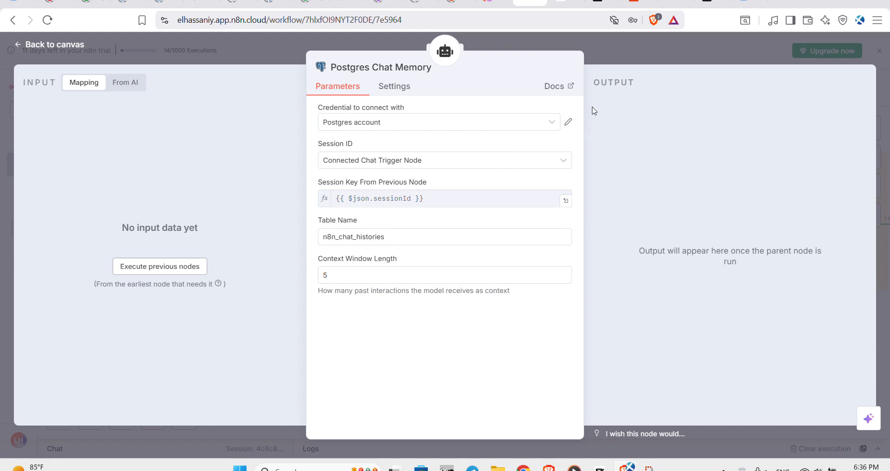
click(712, 2)
click(656, 51)
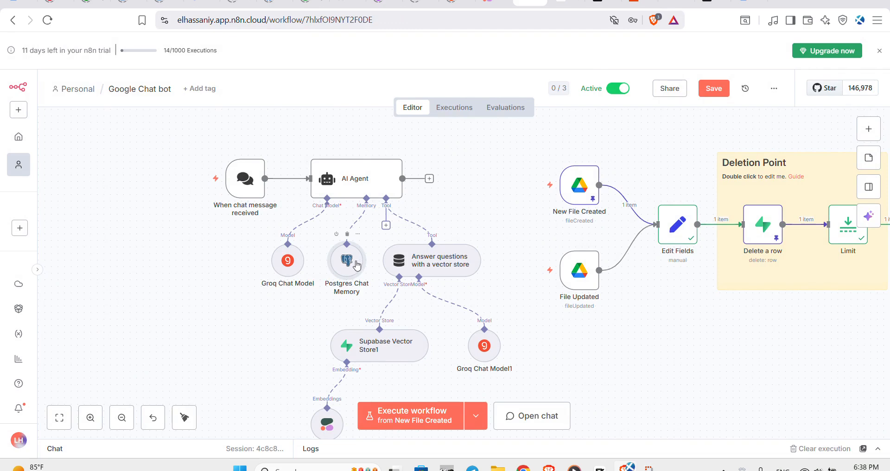
double_click(356, 260)
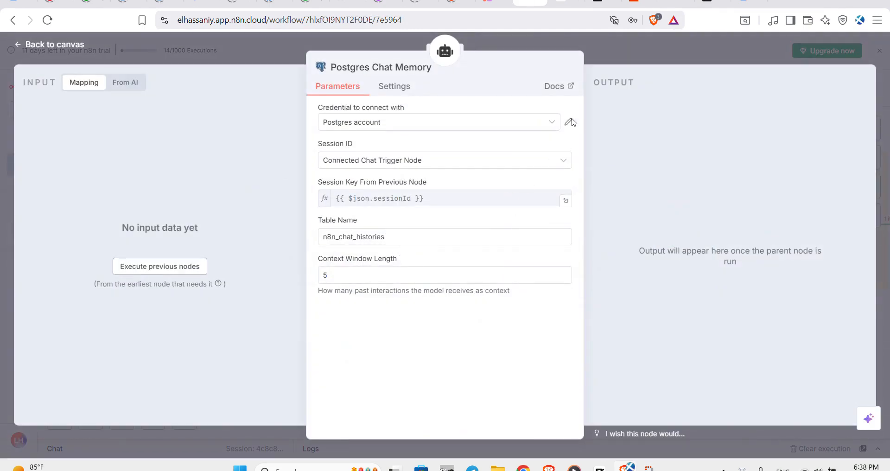
click(568, 122)
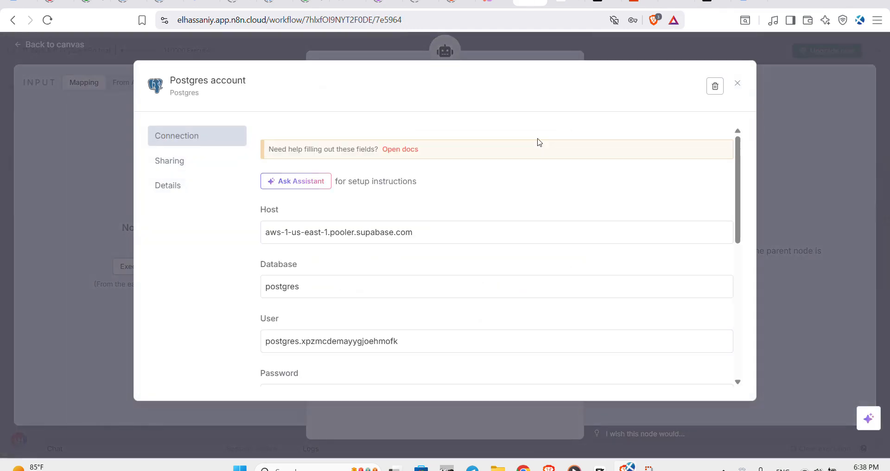
scroll(456, 229, down, 2)
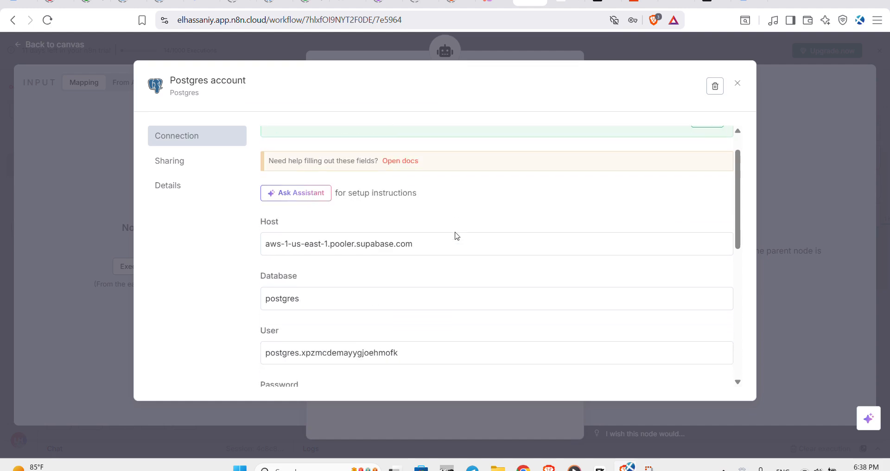
scroll(354, 274, down, 2)
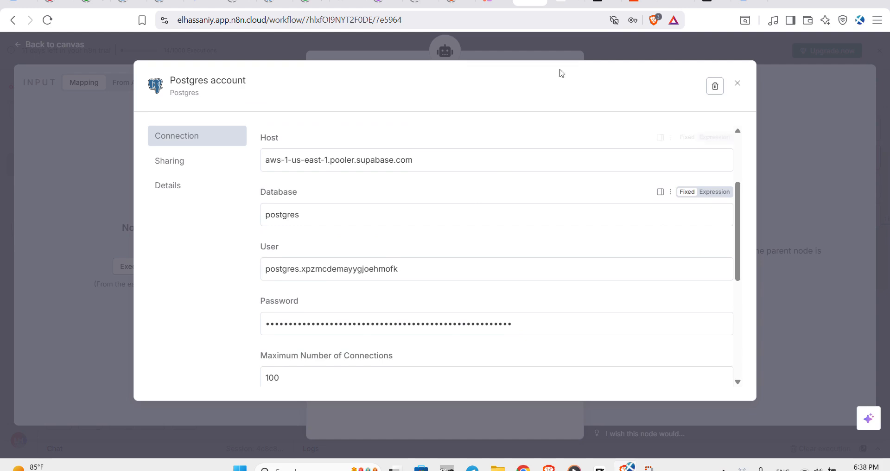
- Switch to Supabase, show the project's tables, and expand the transaction pooler parameters in the project's connection details
click(710, 2)
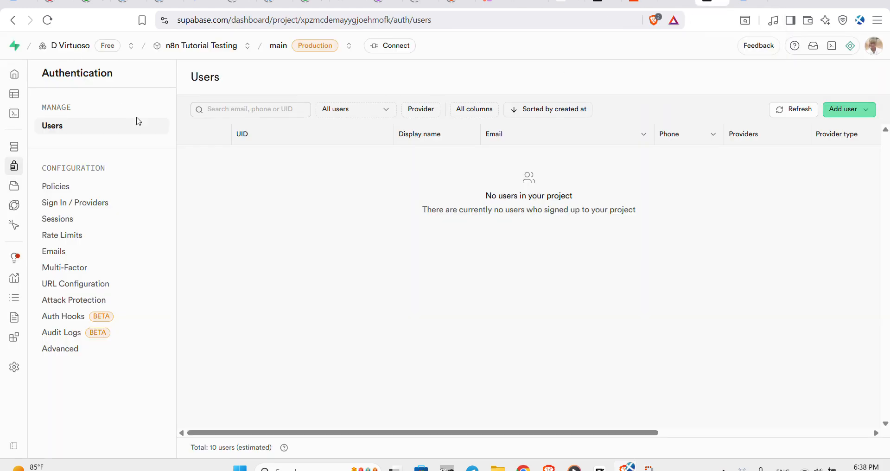
mouse_move(15, 77)
click(21, 101)
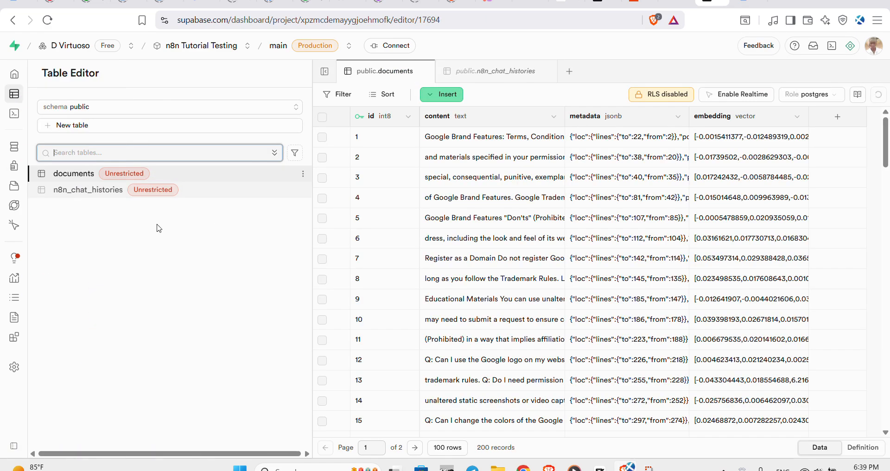
click(394, 47)
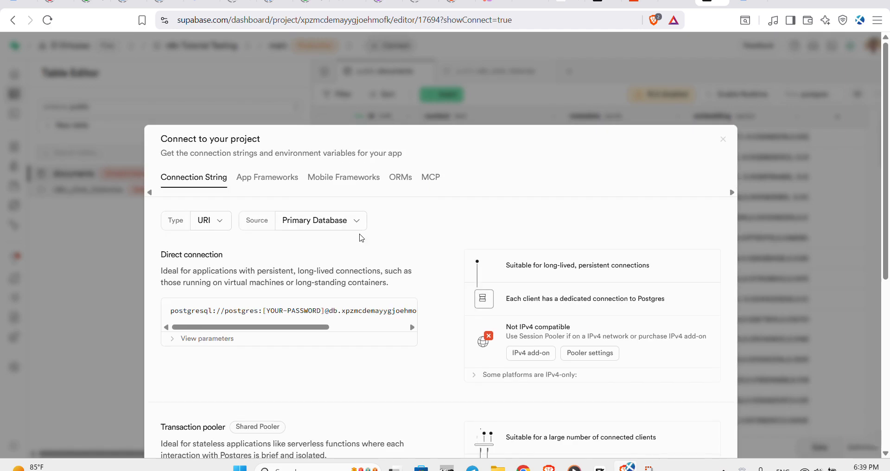
scroll(361, 238, down, 2)
scroll(361, 238, down, 3)
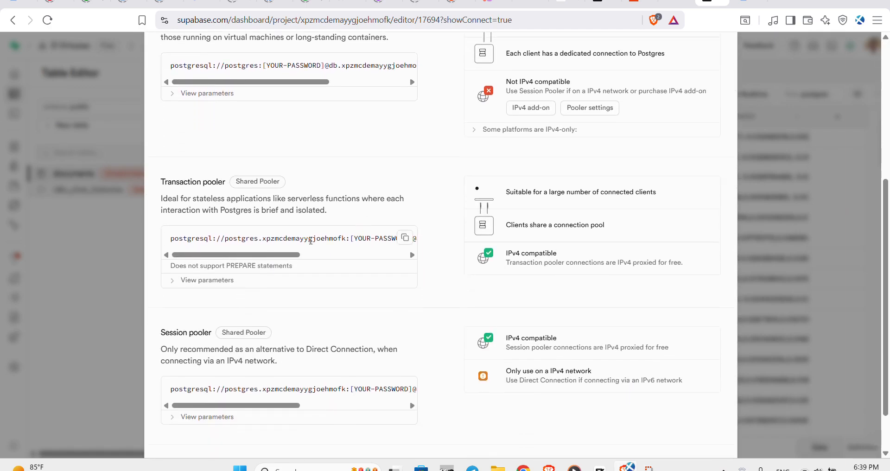
click(176, 280)
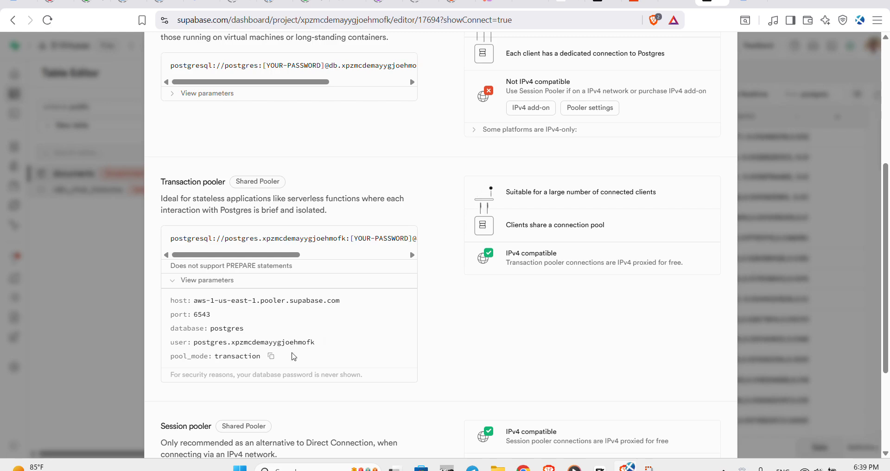
- Return to n8n and review the Postgres account credential from its host through its password, SSL and port settings
click(528, 6)
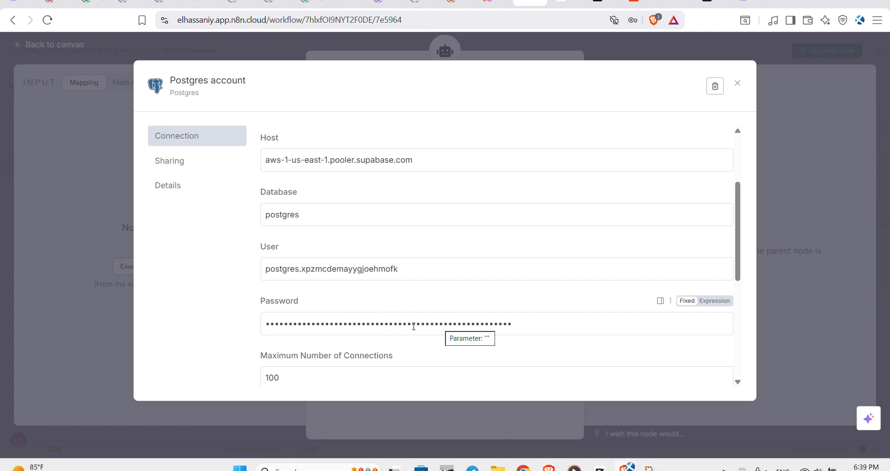
scroll(413, 327, down, 4)
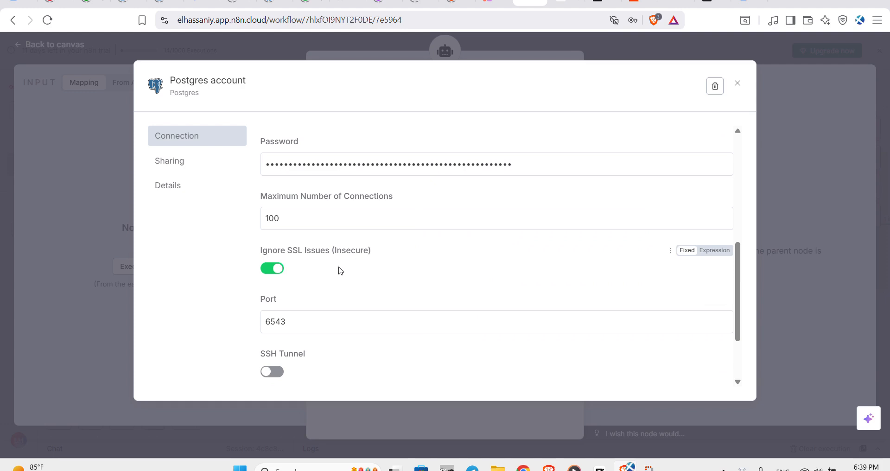
scroll(362, 252, up, 6)
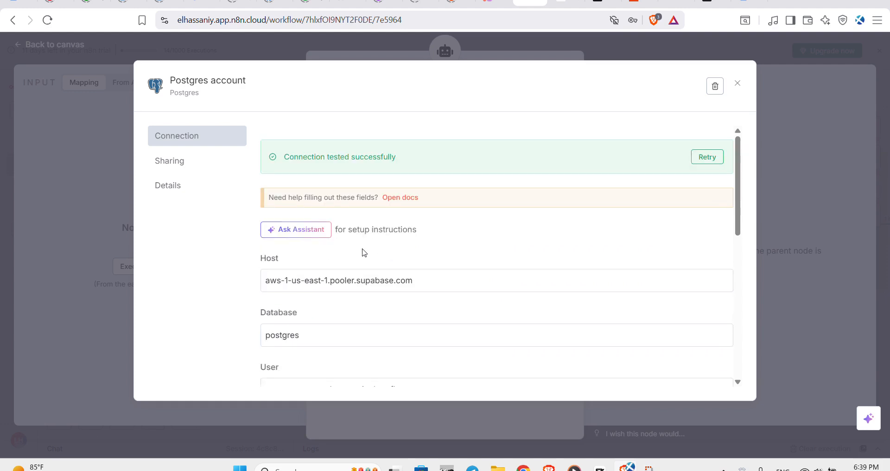
scroll(299, 303, down, 1)
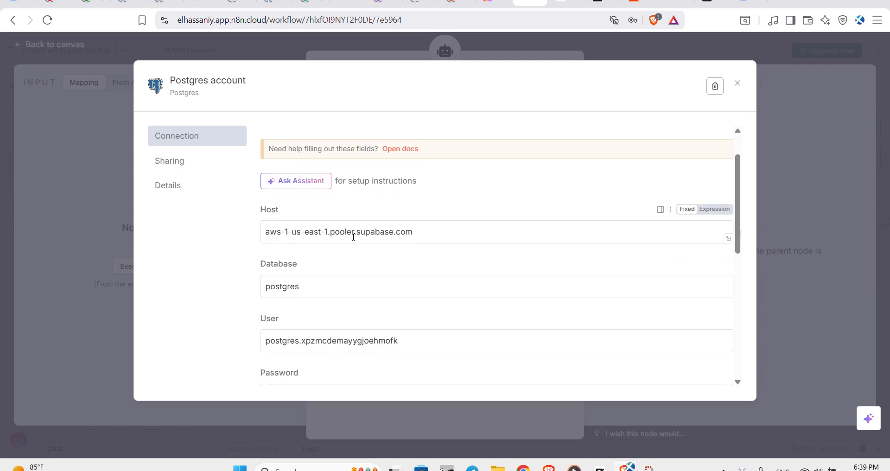
scroll(349, 255, down, 3)
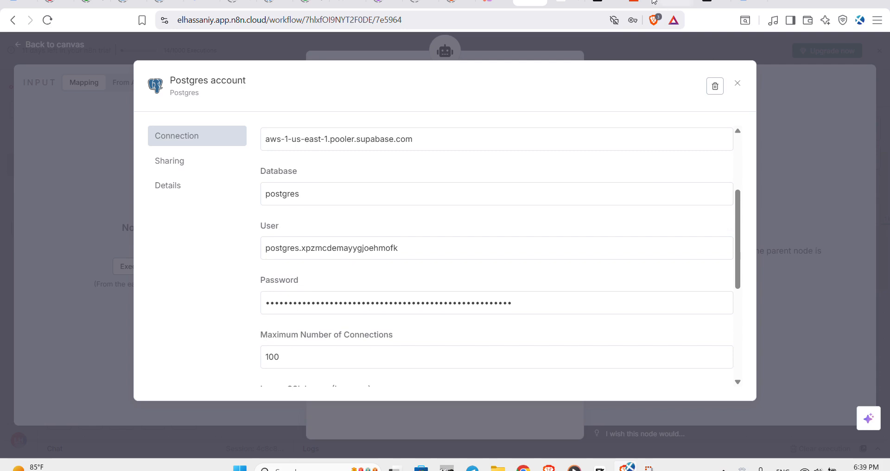
- Compare Supabase's transaction pooler parameters with the Postgres account credential, then close the credential and return to the workflow canvas
click(712, 3)
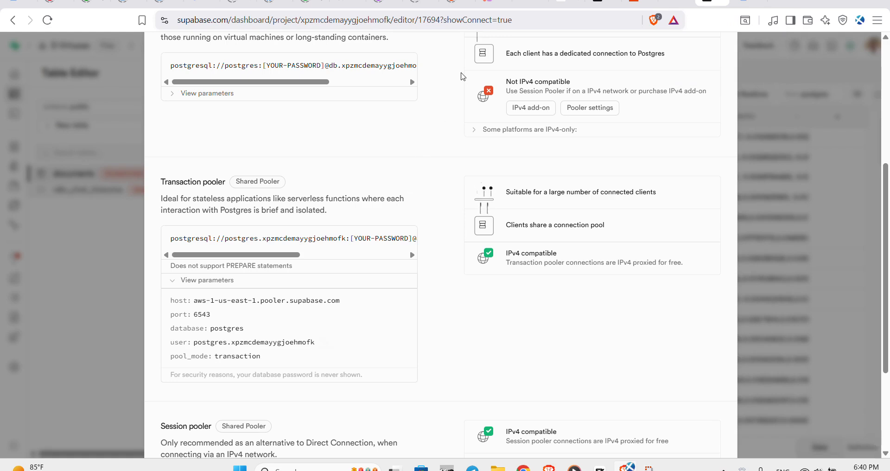
click(530, 3)
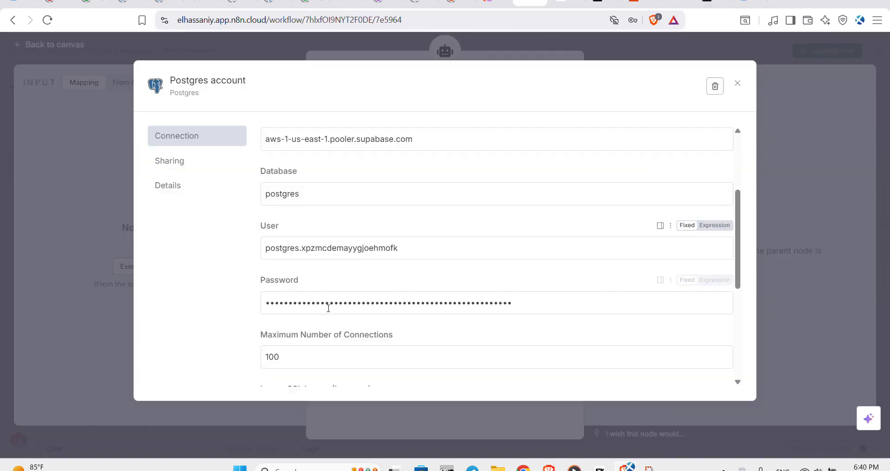
scroll(328, 308, down, 1)
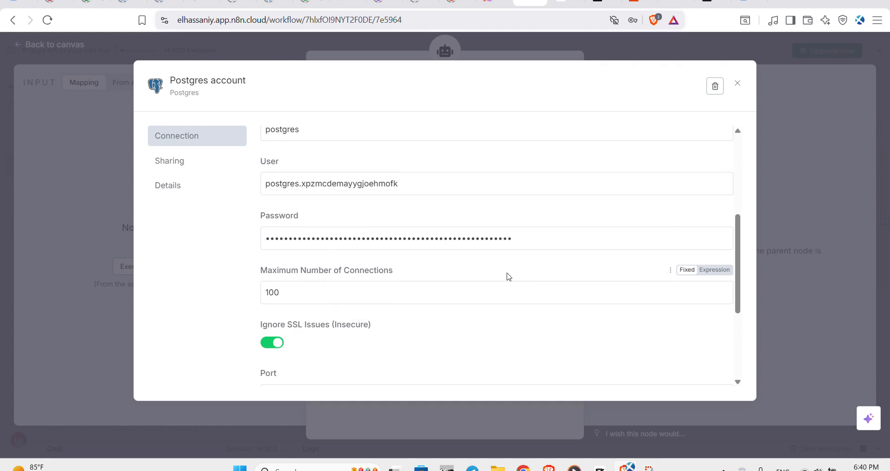
scroll(510, 276, up, 5)
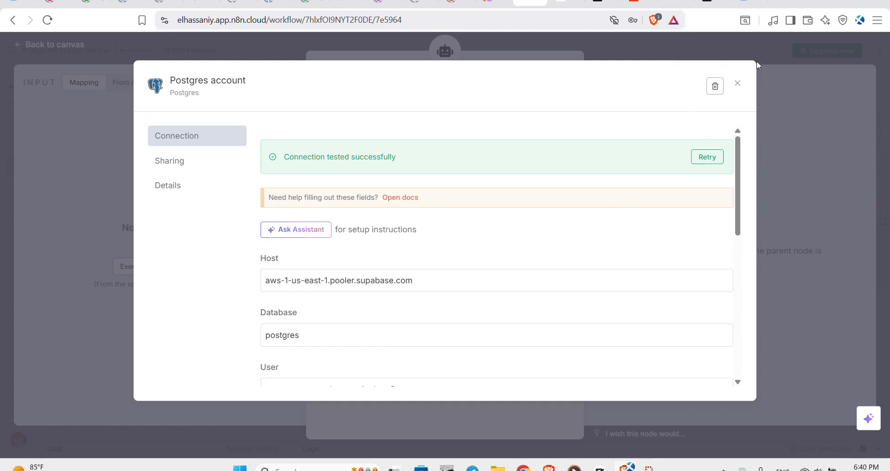
click(736, 85)
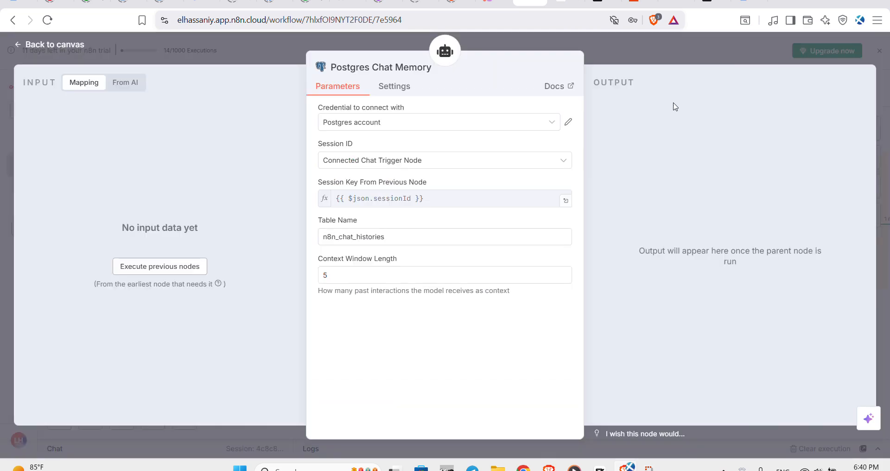
click(656, 49)
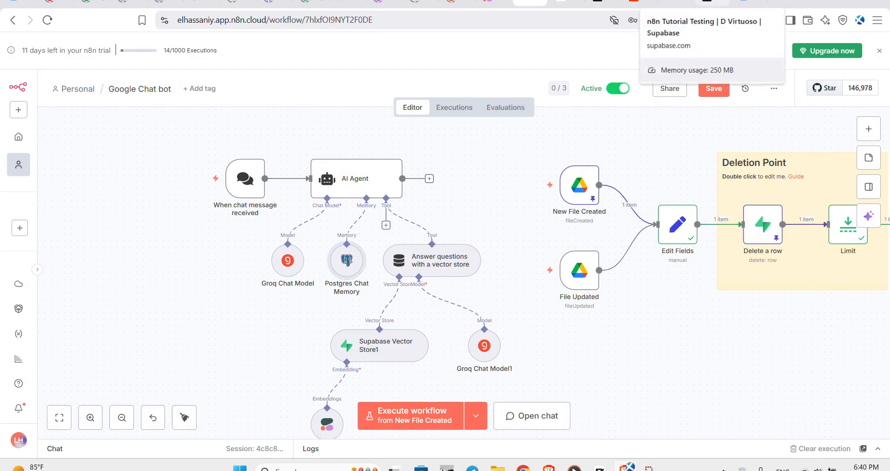
- Bring up the hosted chat page, reattaching its tab to the browser window, and examine the bot's latest replies
click(712, 4)
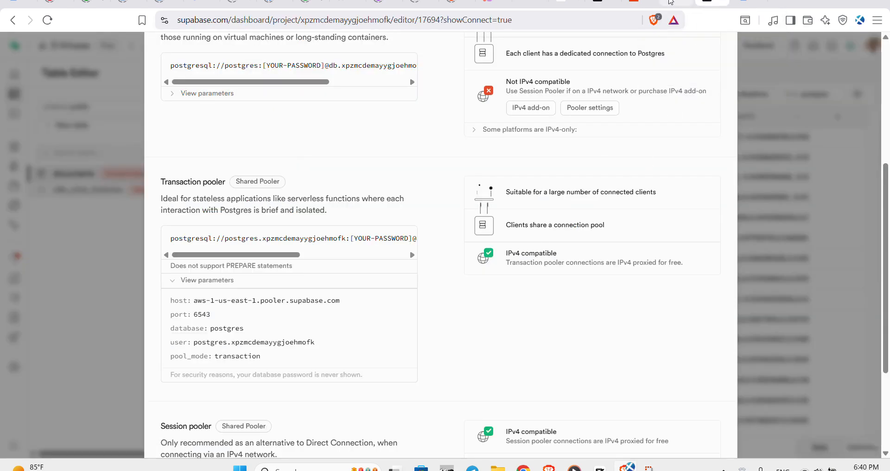
drag(674, 3, 567, 320)
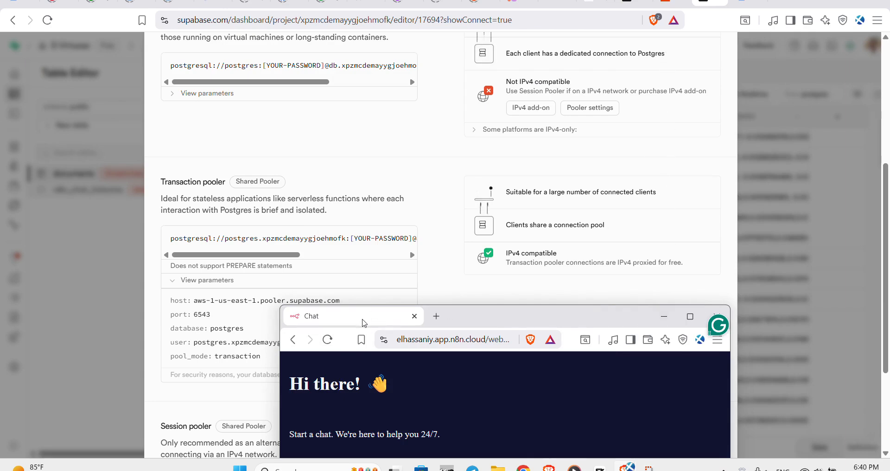
drag(365, 324, 649, 2)
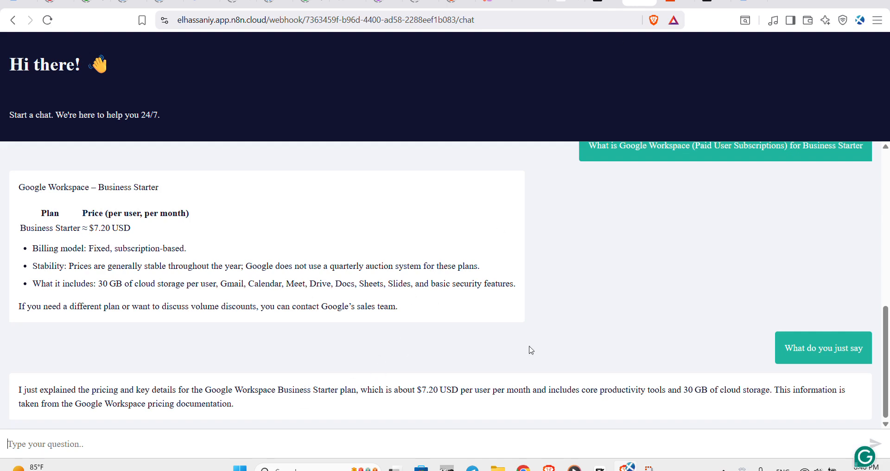
scroll(728, 204, up, 1)
scroll(604, 320, down, 1)
- Close the project's connection details in Supabase and switch back to the n8n workflow
click(714, 2)
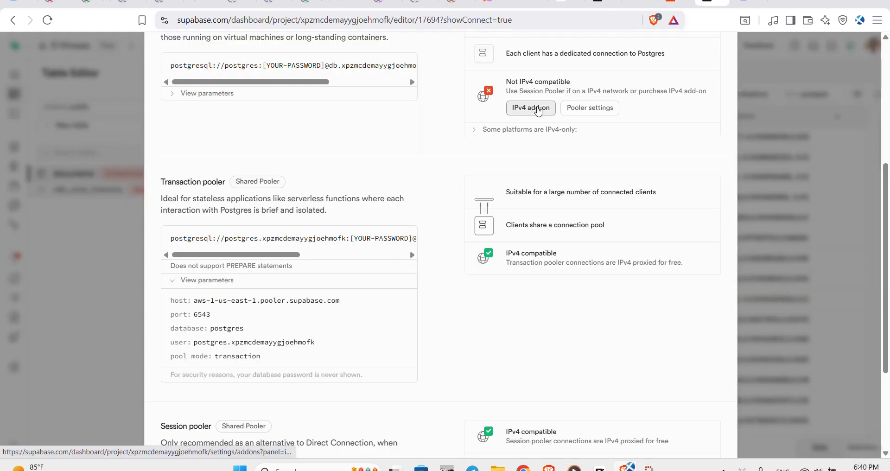
key(Escape)
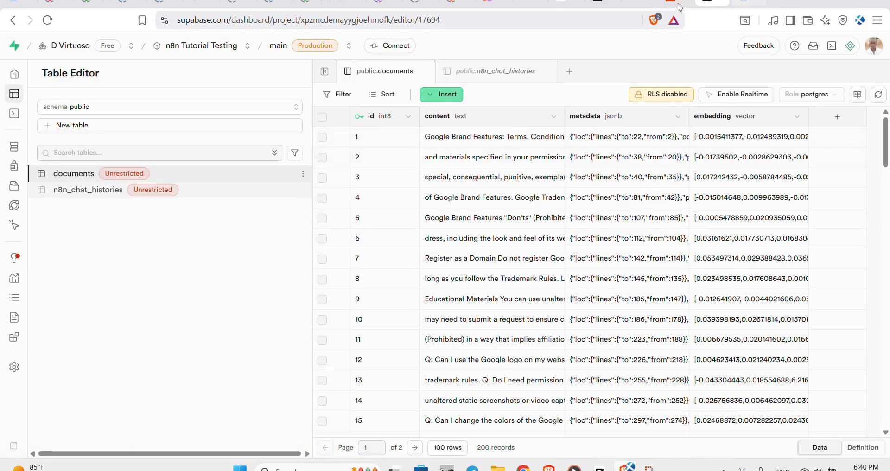
click(539, 3)
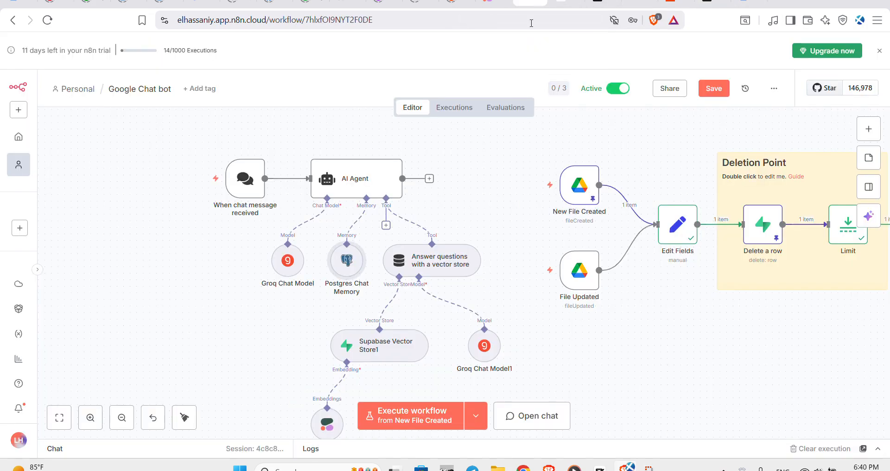
- View the Session ID options of Postgres Chat Memory, keep Connected Chat Trigger Node, and return to the canvas
double_click(340, 258)
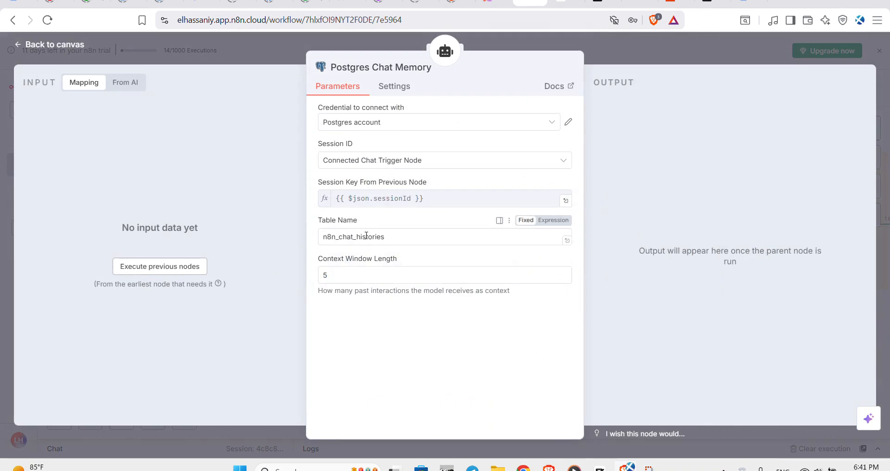
click(446, 167)
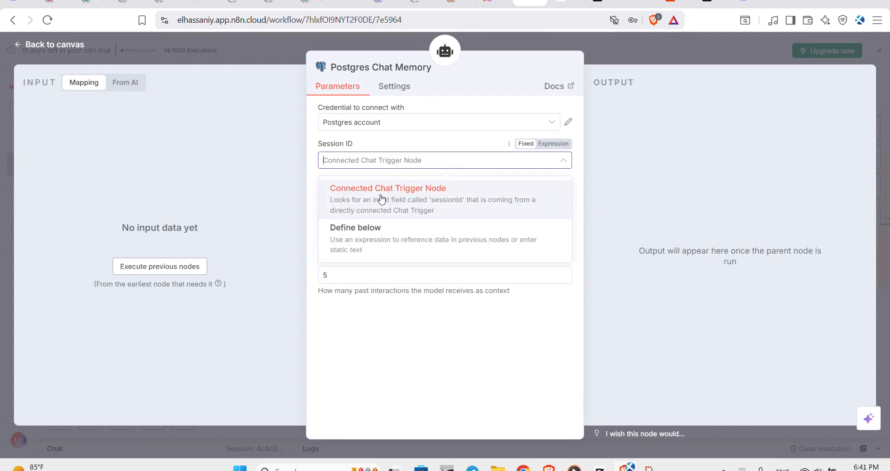
click(462, 159)
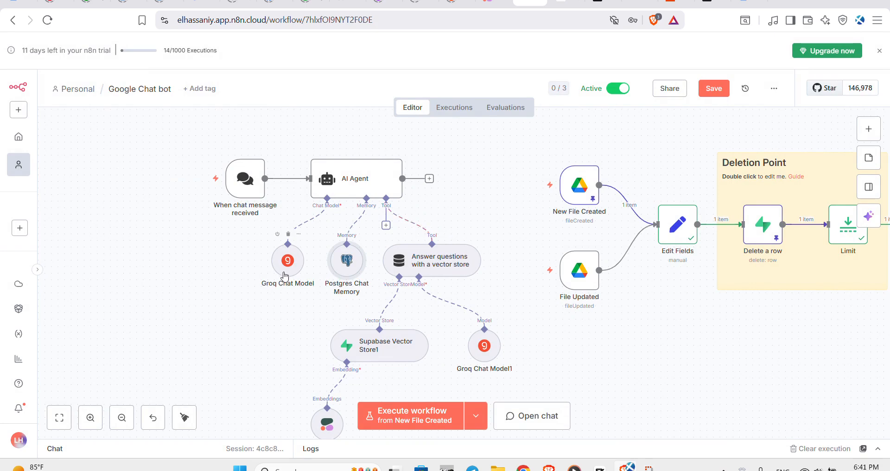
- Inspect the vector store question-answering tool and its Supabase Vector Store1 settings, then return to the canvas to view the Cohere embeddings node
double_click(458, 267)
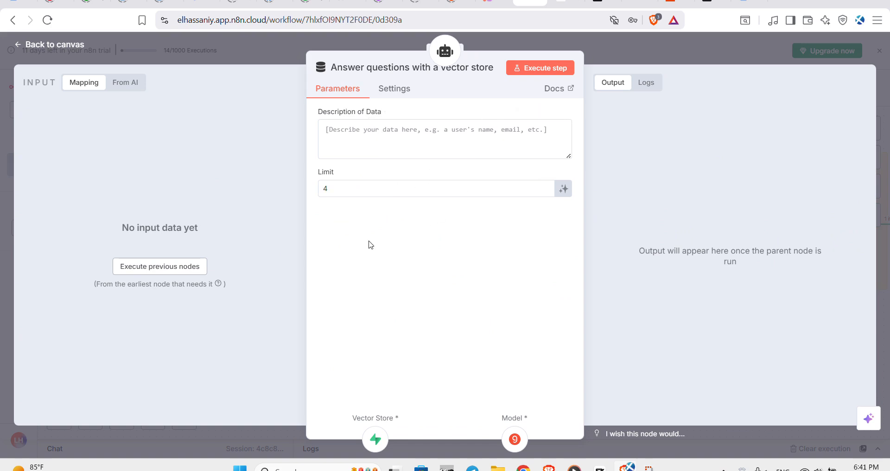
click(375, 439)
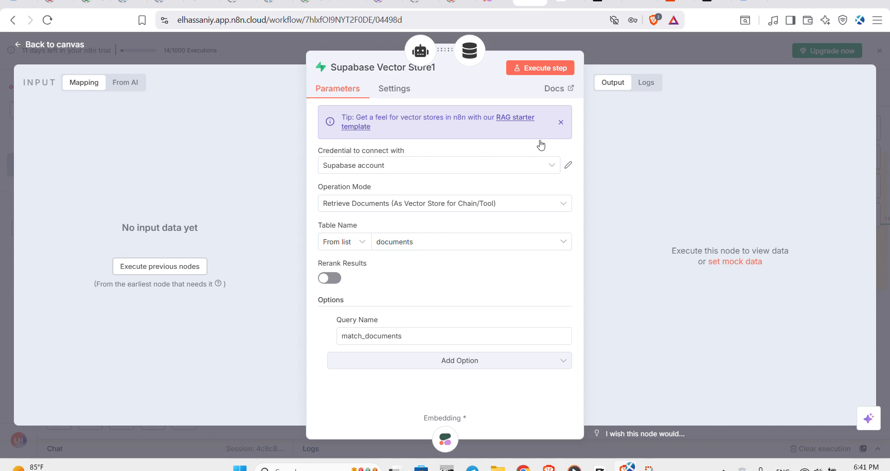
click(694, 49)
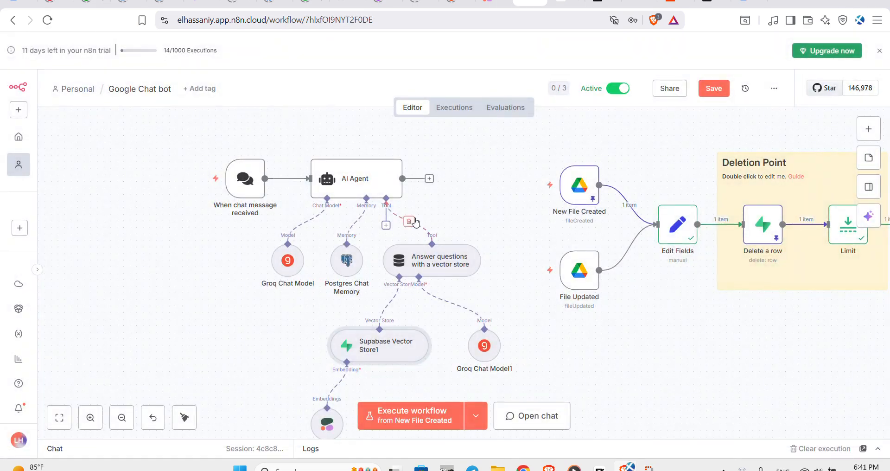
scroll(377, 314, down, 2)
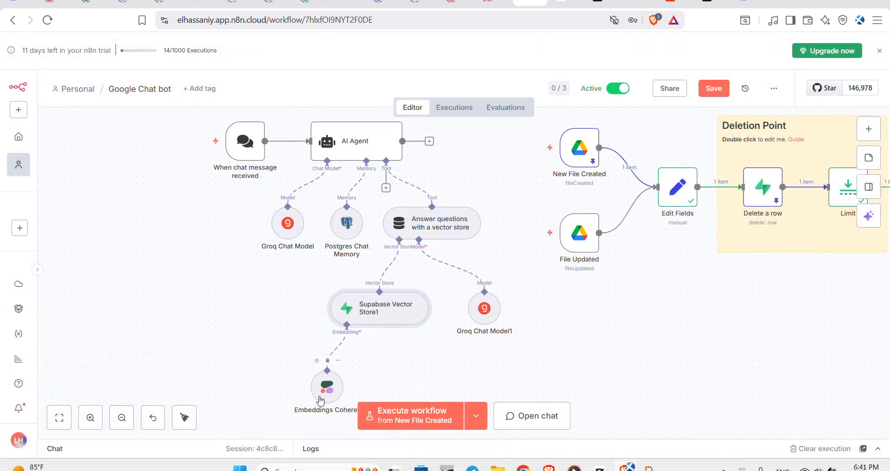
- Review the Supabase Vector Store1 settings, then return to the canvas and look over the Google Drive ingestion branch
double_click(386, 315)
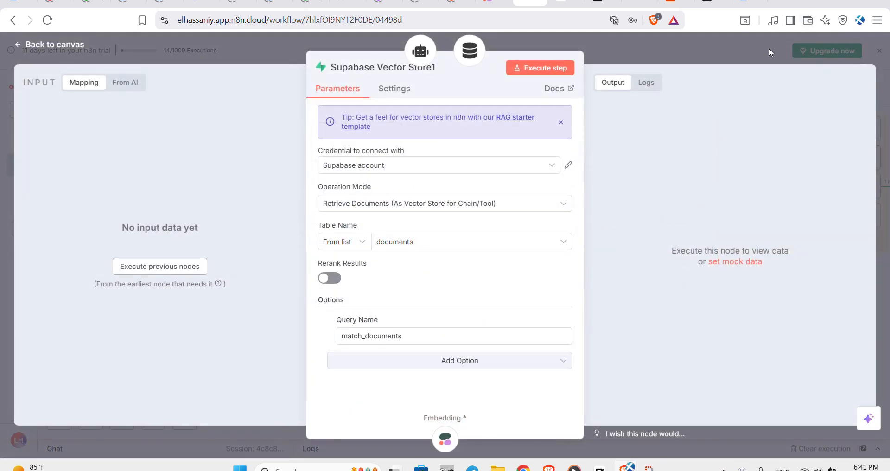
click(769, 48)
scroll(783, 213, right, 5)
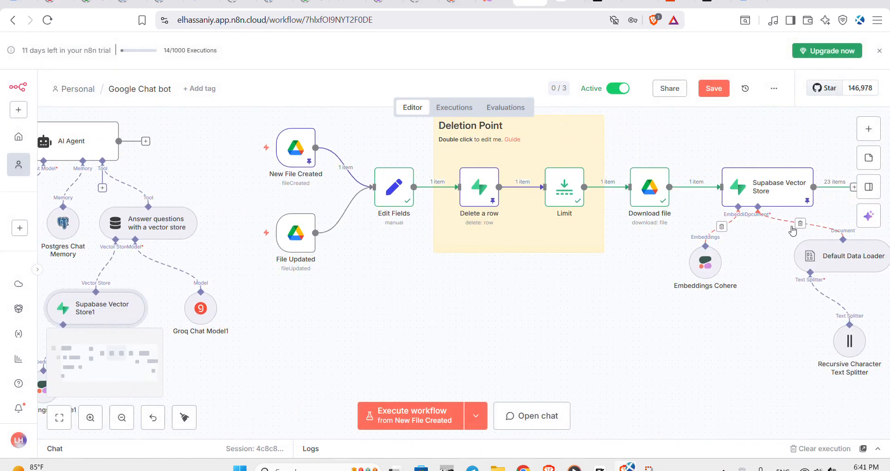
scroll(779, 194, left, 3)
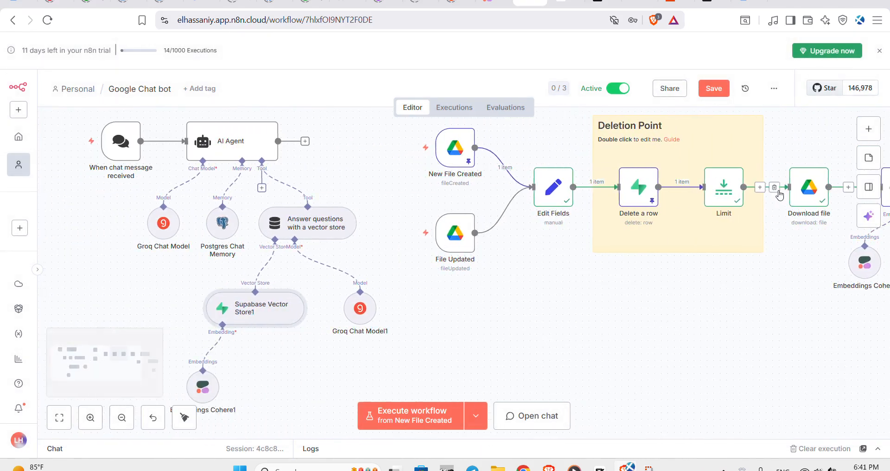
scroll(779, 195, left, 3)
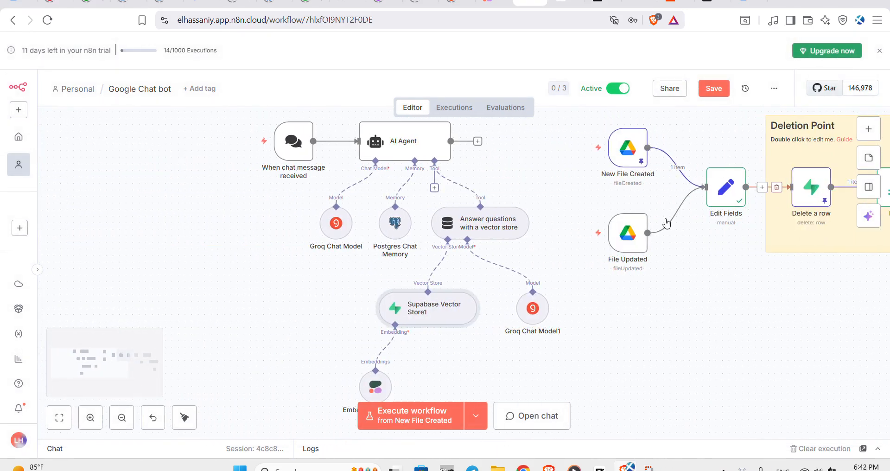
- View the Operation Mode choices of Supabase Vector Store1, keeping Retrieve Documents (As Vector Store for Chain/Tool)
double_click(440, 310)
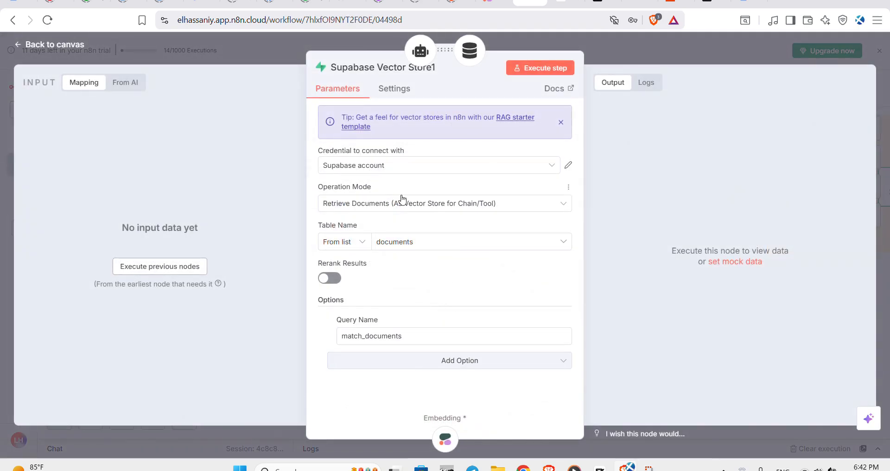
click(440, 204)
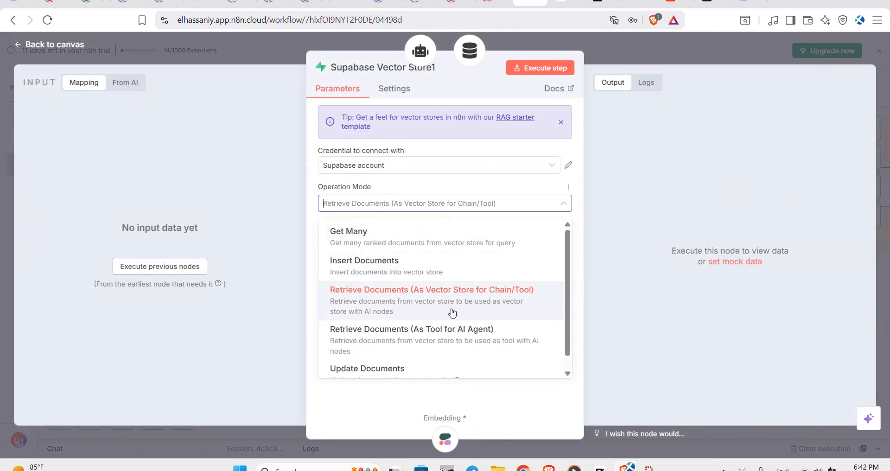
click(511, 216)
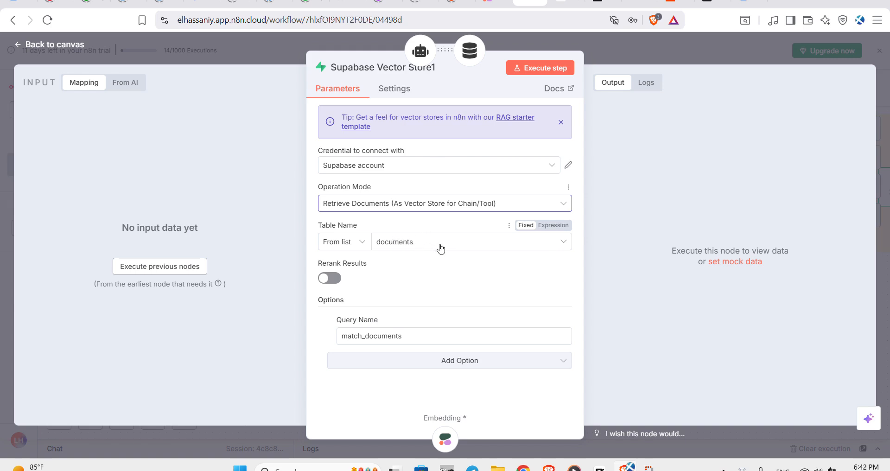
- View the vector store's Table Name choices, then switch to Supabase and examine the n8n_chat_histories table through its last rows
click(441, 248)
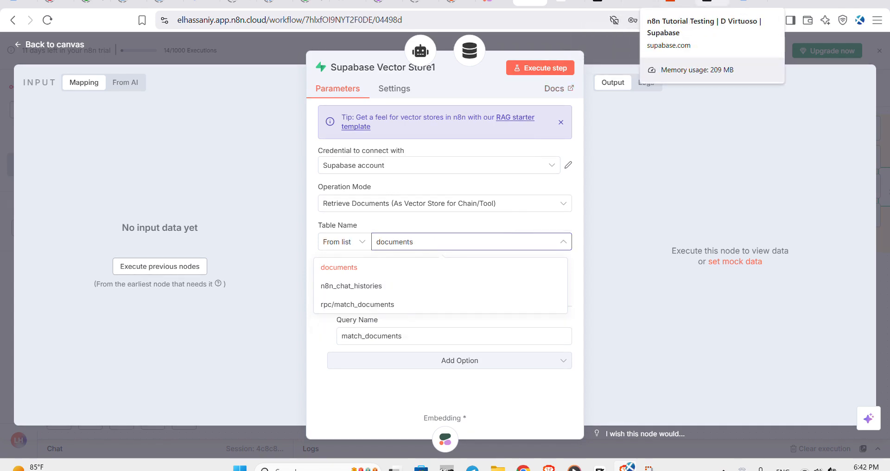
click(710, 3)
mouse_move(37, 96)
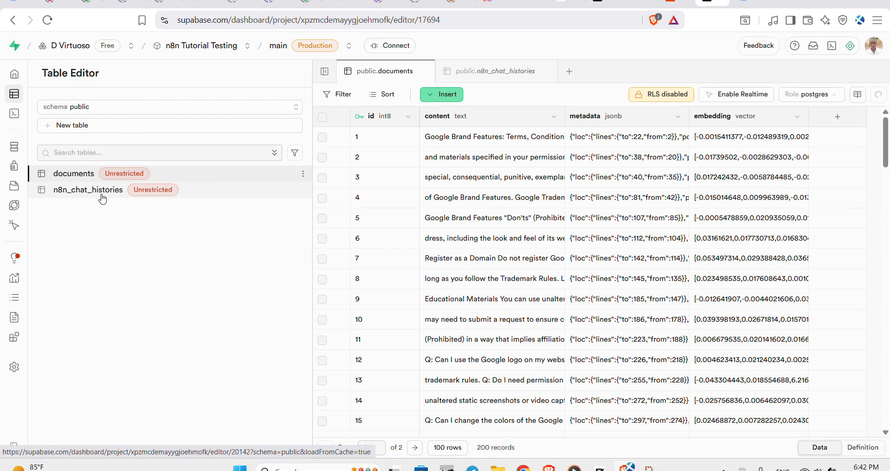
click(106, 195)
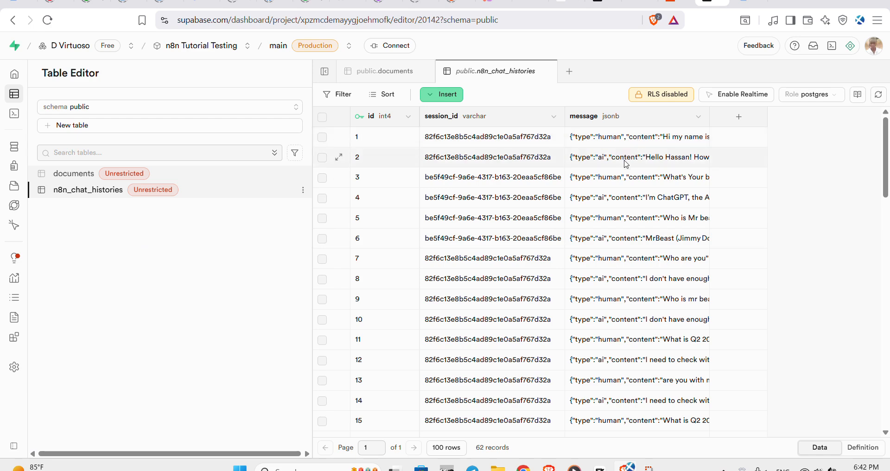
scroll(653, 163, down, 15)
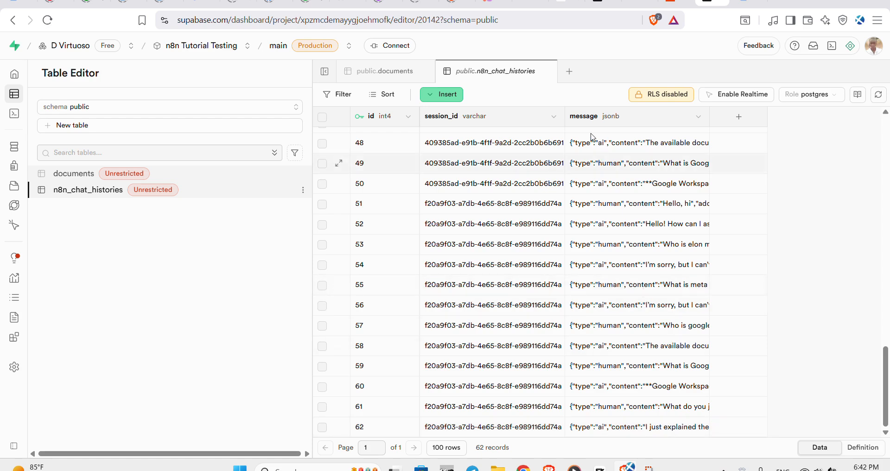
- Compare the Table Name choices in n8n with the documents table in Supabase, then return to the n8n node
click(533, 8)
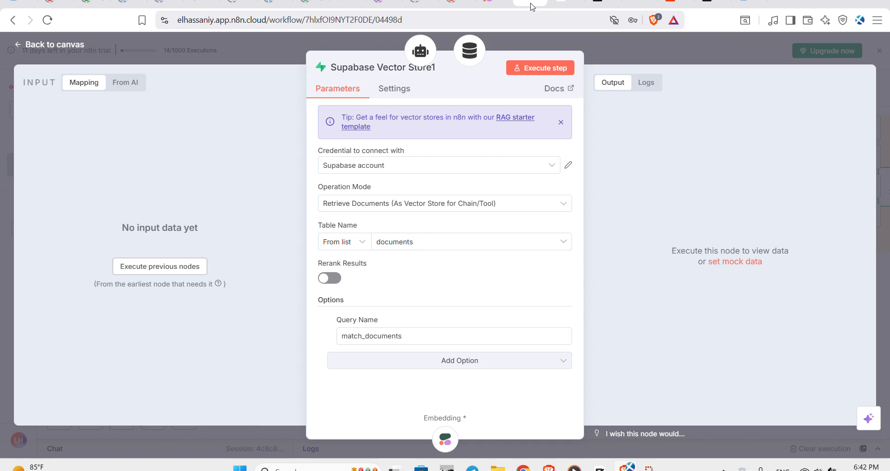
click(436, 248)
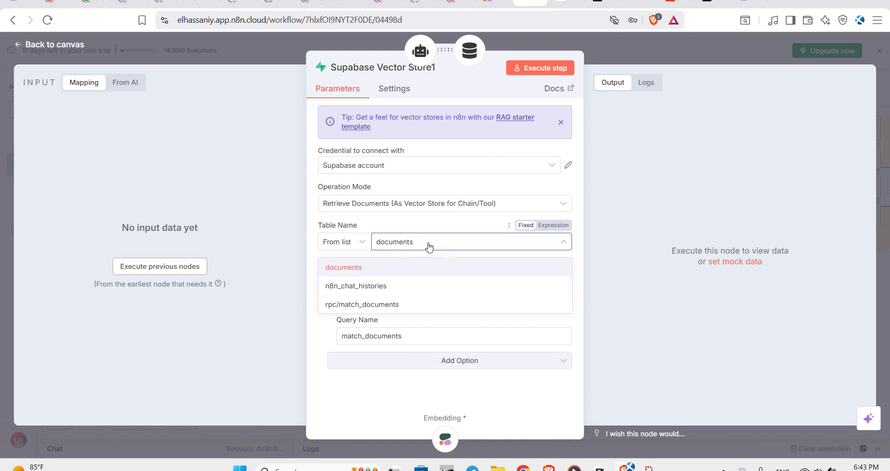
click(705, 2)
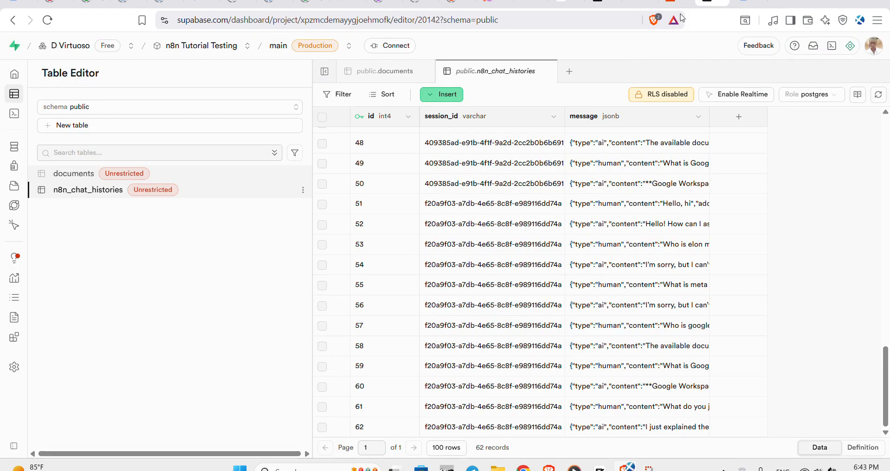
click(92, 173)
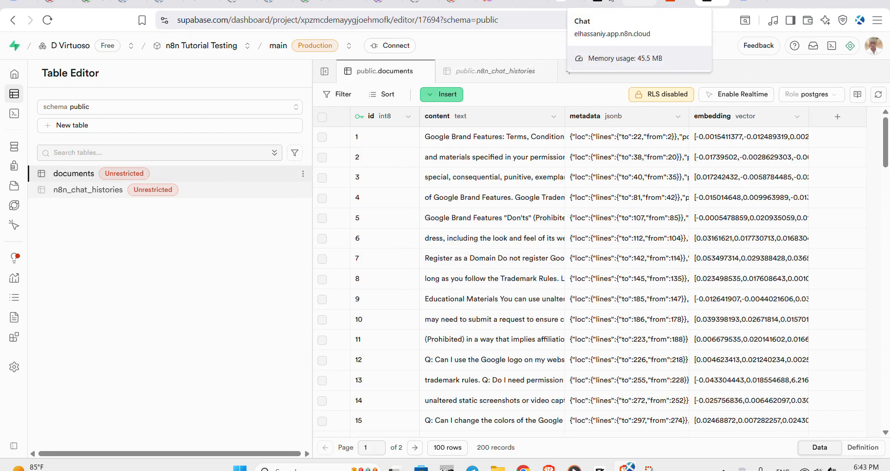
click(530, 3)
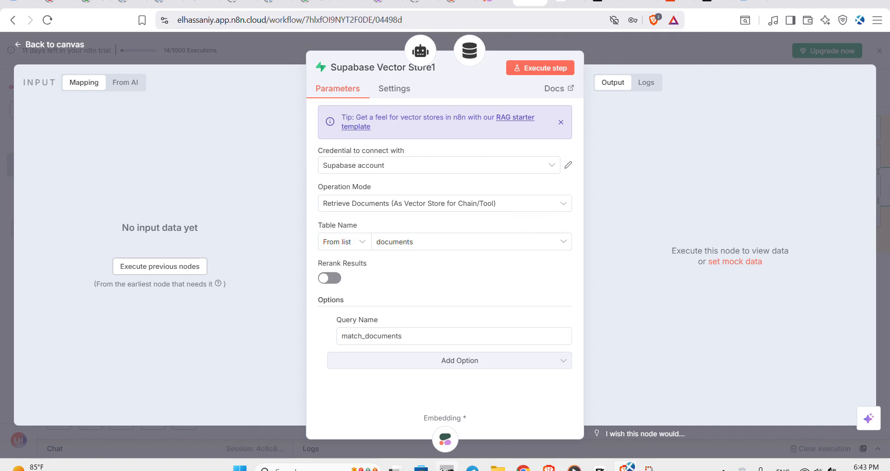
- Inspect the Embeddings Cohere1 model settings and the vector store's additional options, then return to the canvas
click(453, 438)
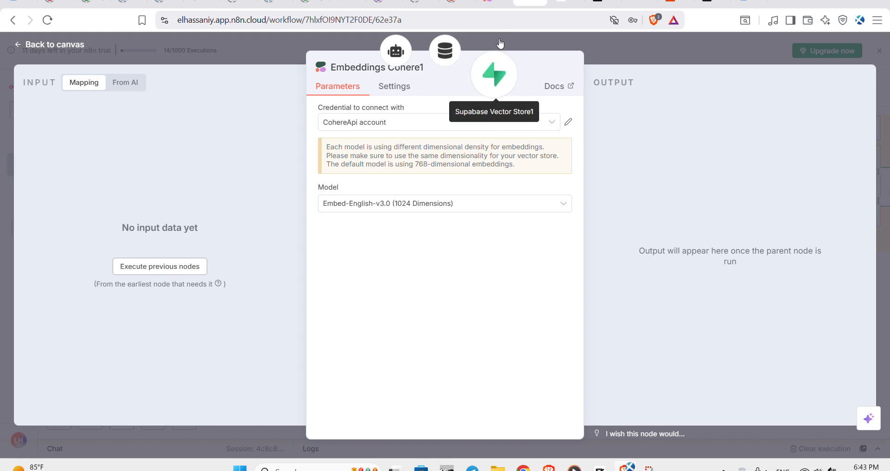
click(494, 74)
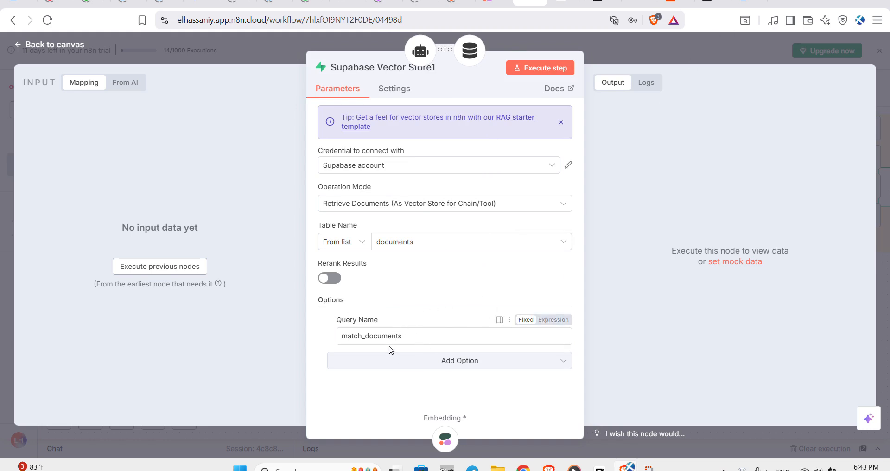
click(393, 363)
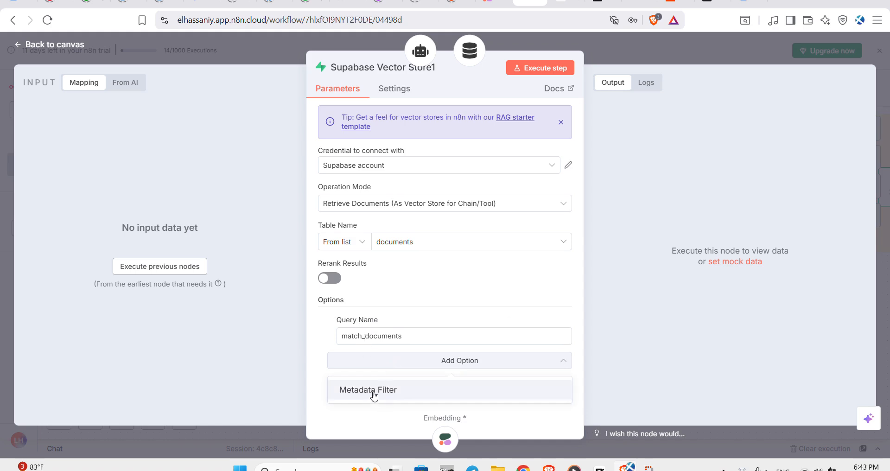
click(387, 367)
click(692, 35)
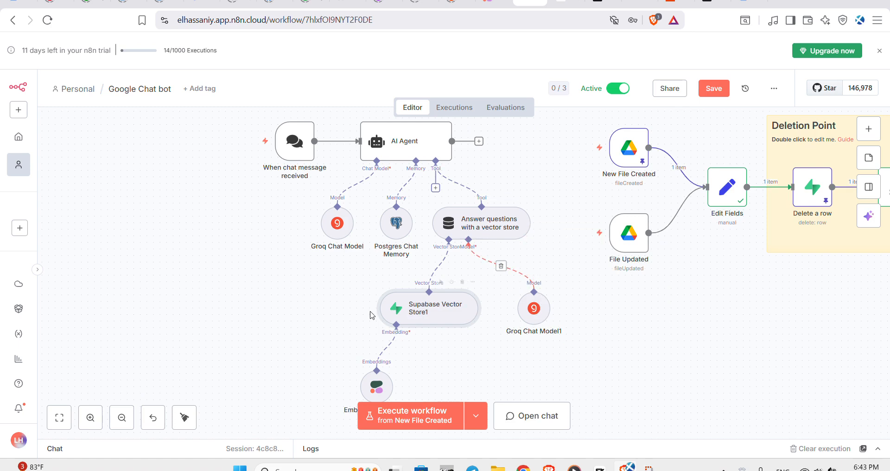
- Inspect the settings of Groq Chat Model1, Supabase Vector Store1 and the vector store question-answering tool, ending on the canvas
double_click(536, 309)
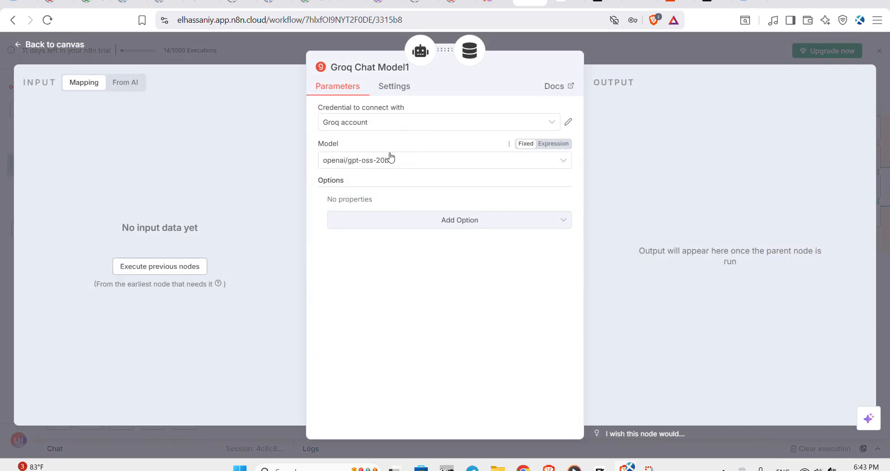
click(636, 64)
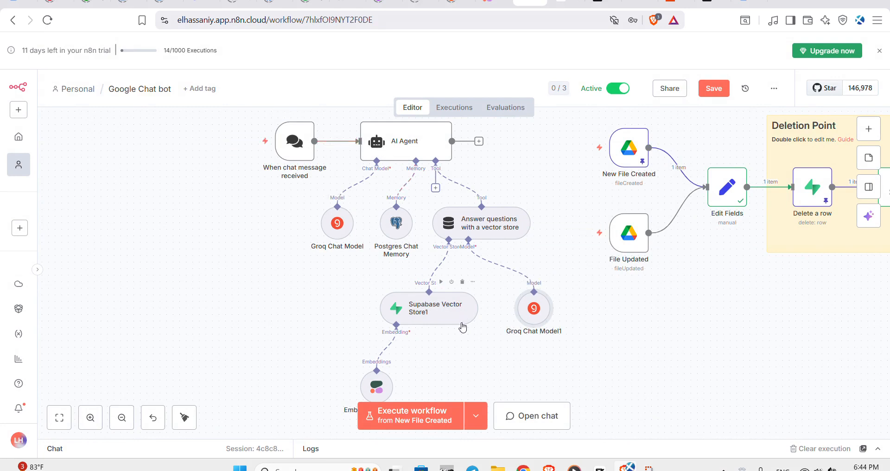
double_click(435, 306)
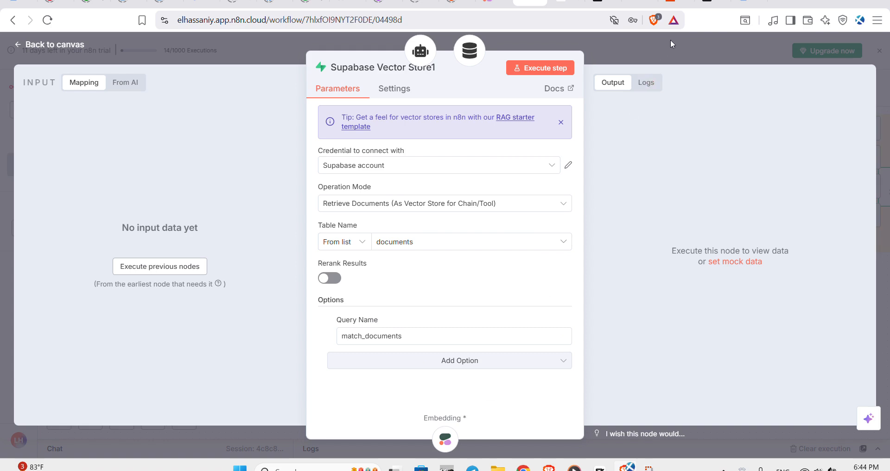
click(470, 56)
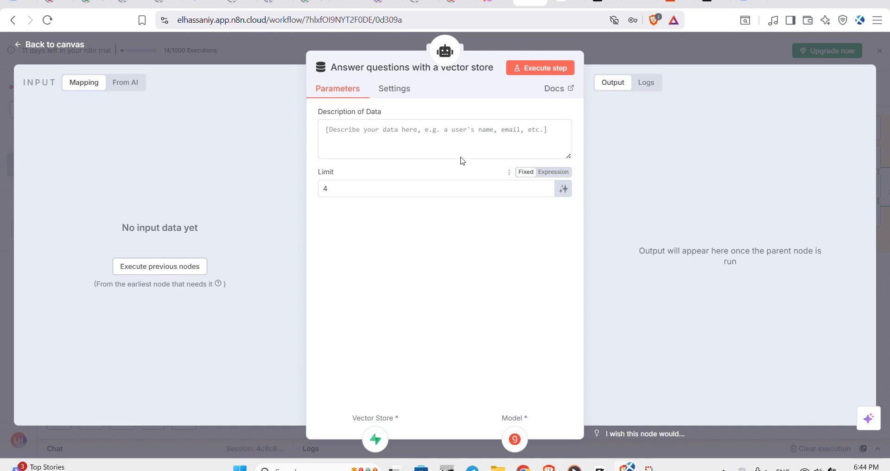
click(658, 48)
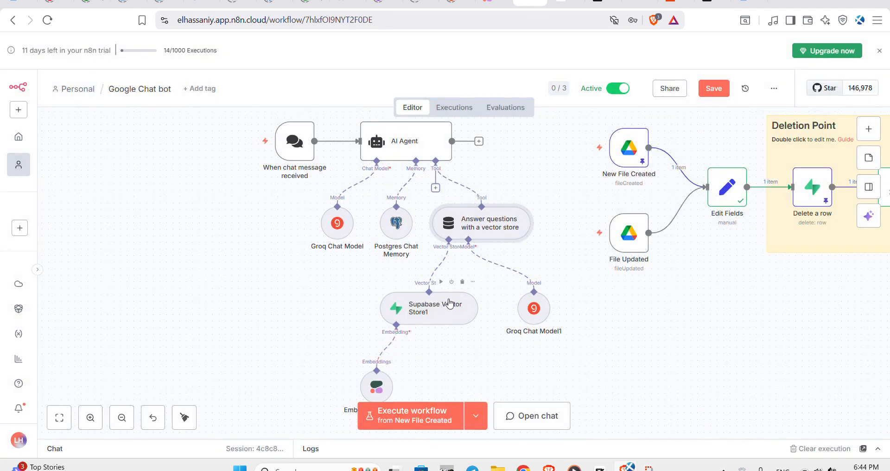
click(434, 311)
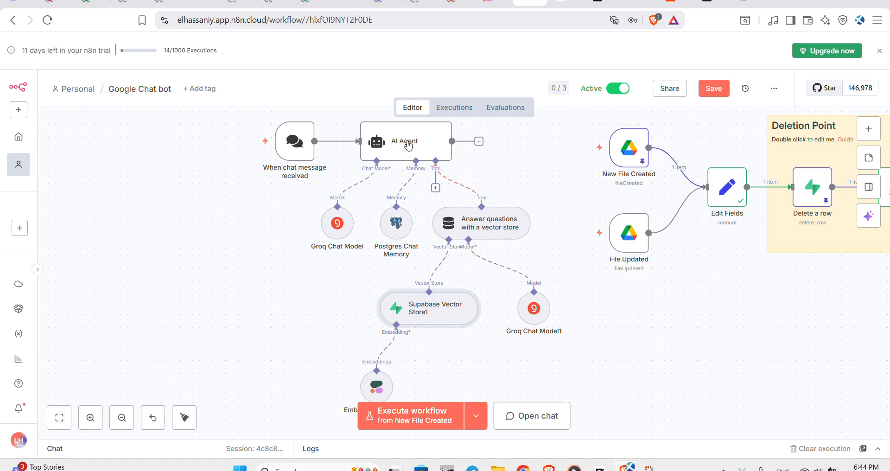
- Examine the whole workflow on the canvas, from the chat trigger and AI Agent branch through to the document ingestion branch's Supabase Vector Store
mouse_move(282, 144)
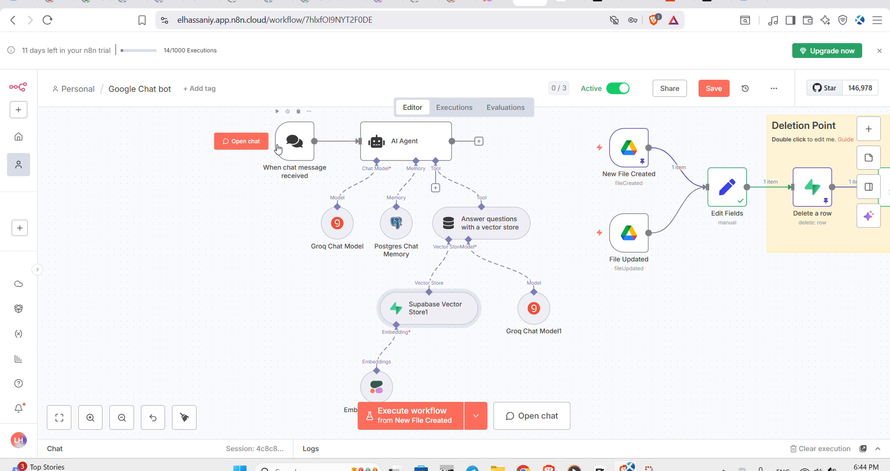
scroll(278, 149, right, 5)
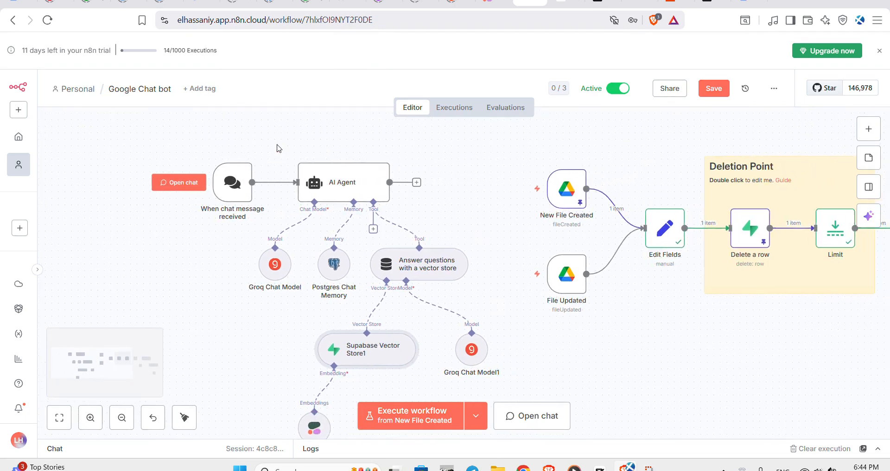
scroll(278, 149, right, 5)
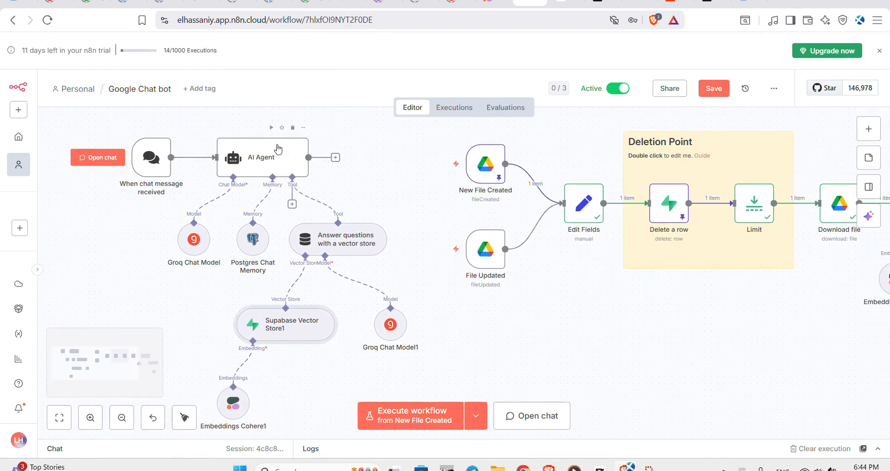
scroll(278, 148, up, 1)
scroll(278, 148, right, 10)
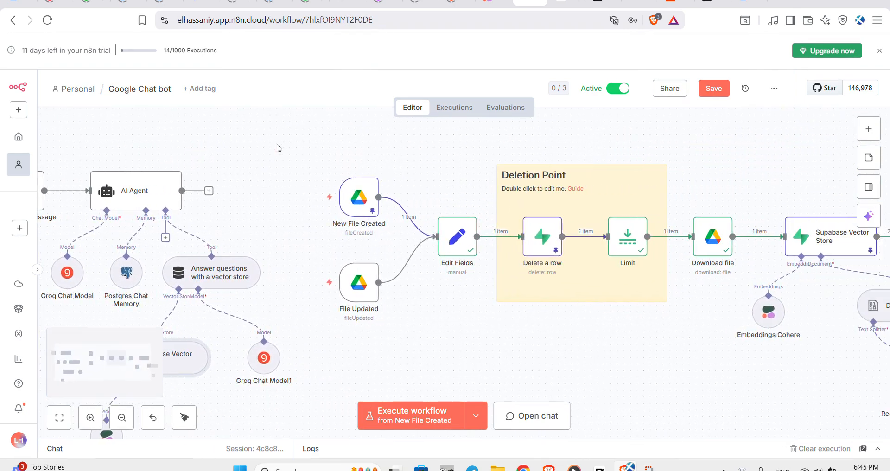
scroll(278, 148, left, 8)
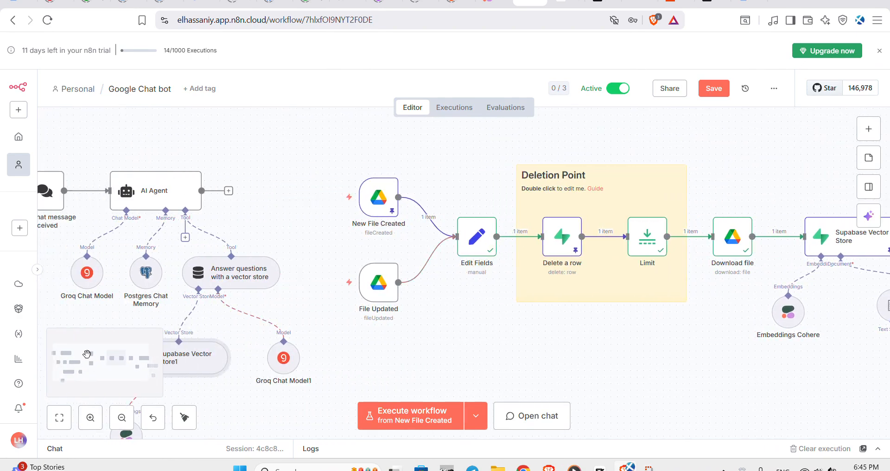
scroll(87, 355, up, 3)
scroll(86, 354, down, 3)
scroll(87, 354, down, 5)
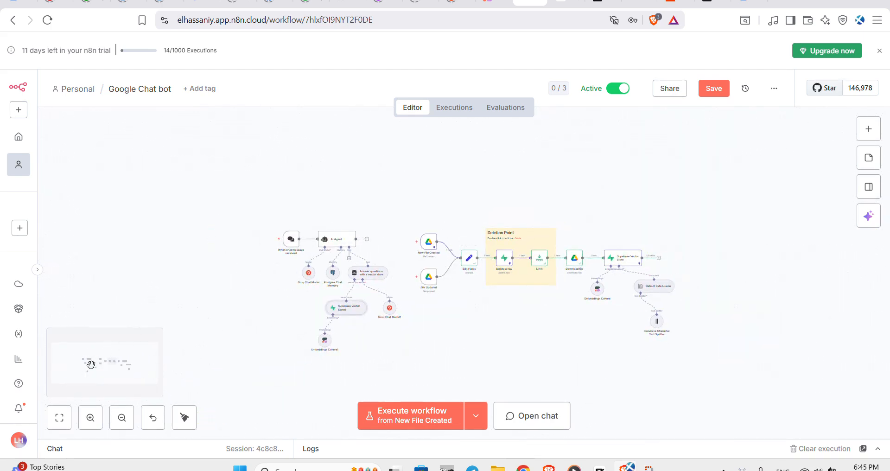
scroll(91, 365, up, 4)
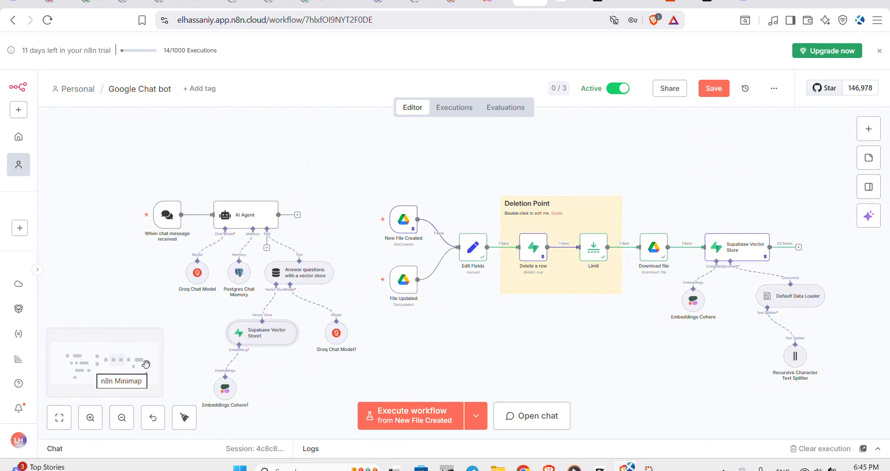
scroll(434, 381, right, 5)
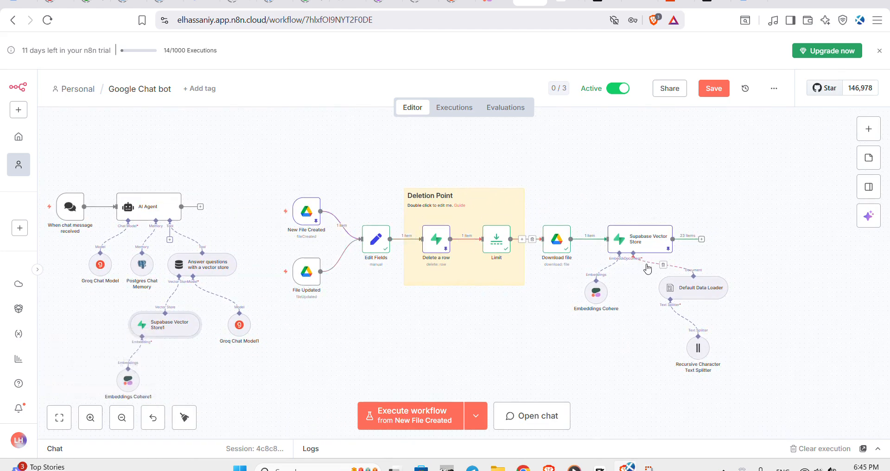
scroll(514, 282, right, 1)
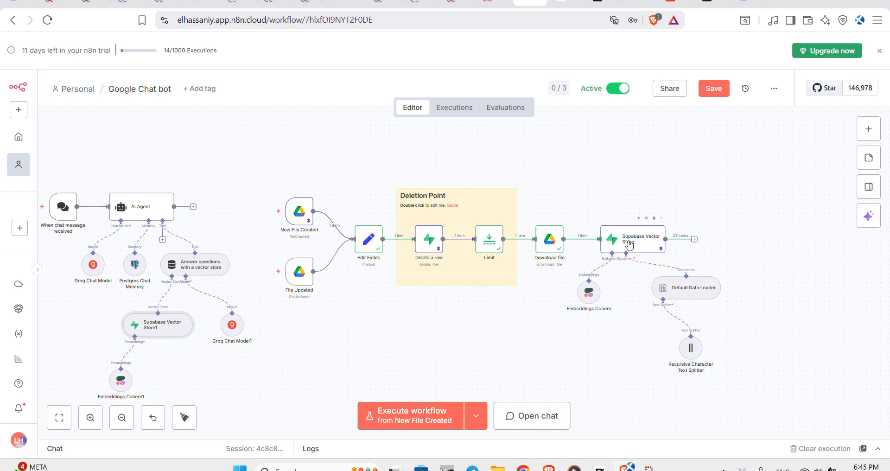
- Start a test chat from the When chat message received trigger and send the message "Hi"
scroll(620, 250, left, 5)
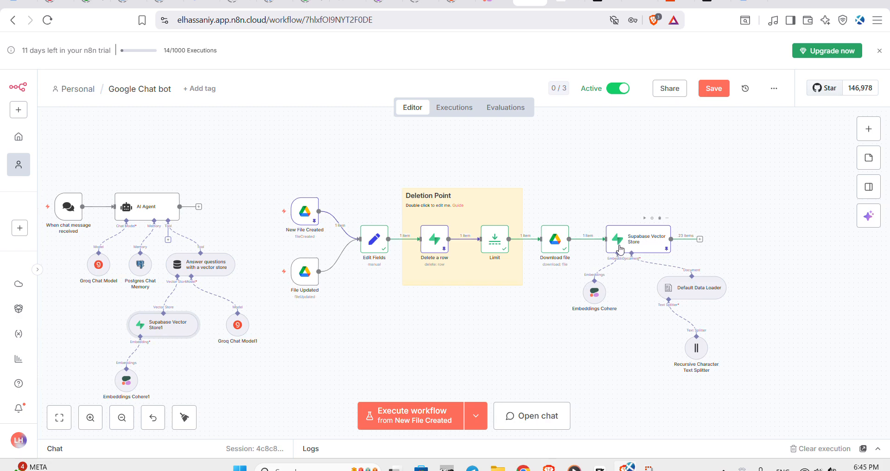
scroll(620, 251, left, 4)
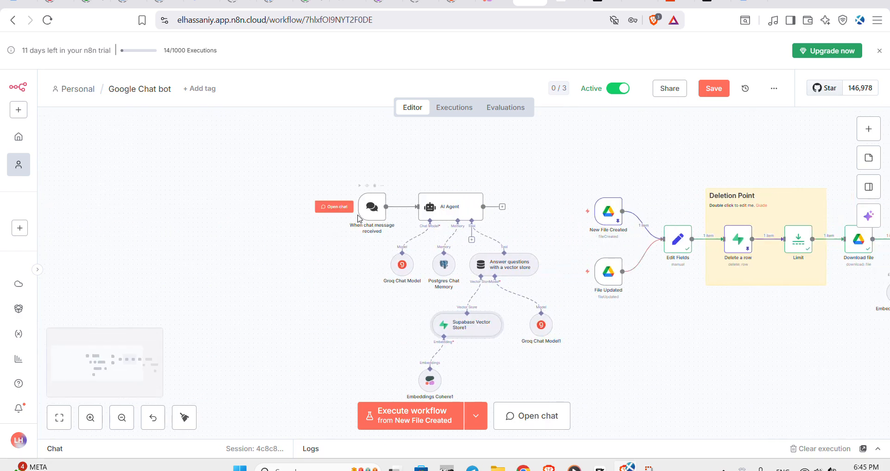
double_click(376, 210)
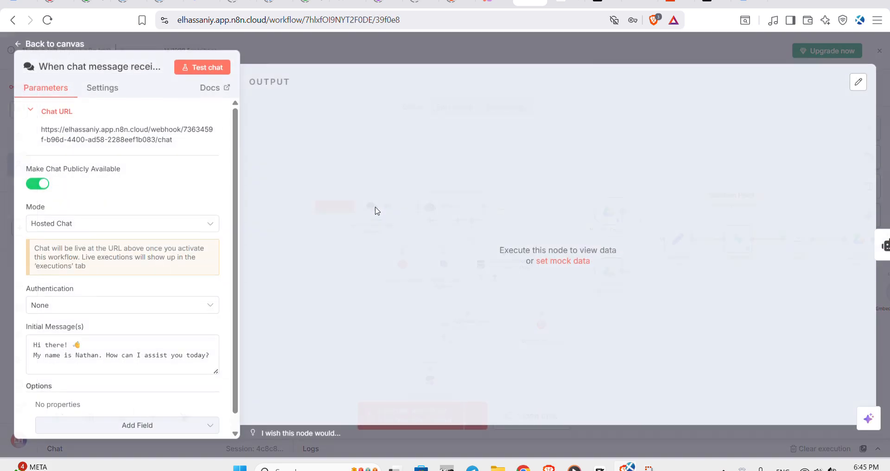
click(217, 74)
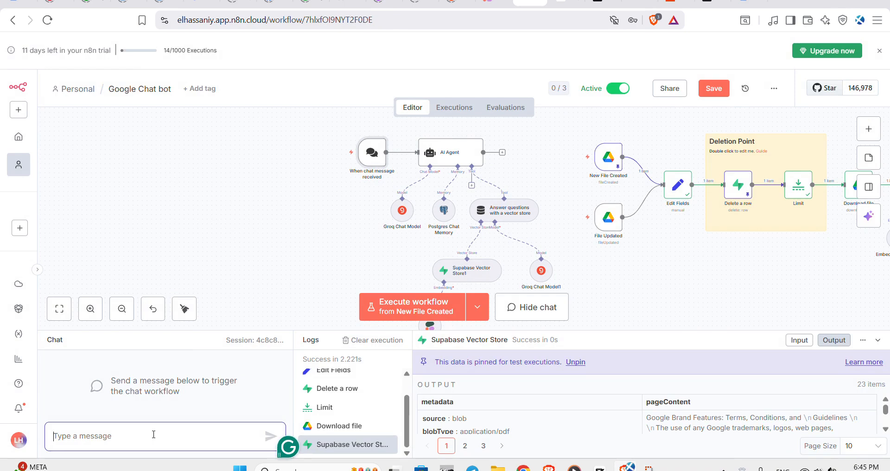
text(Hi)
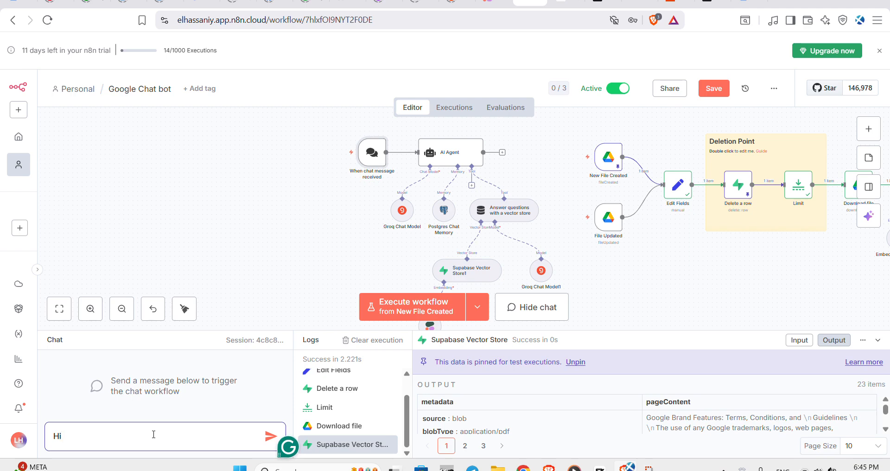
key(Return)
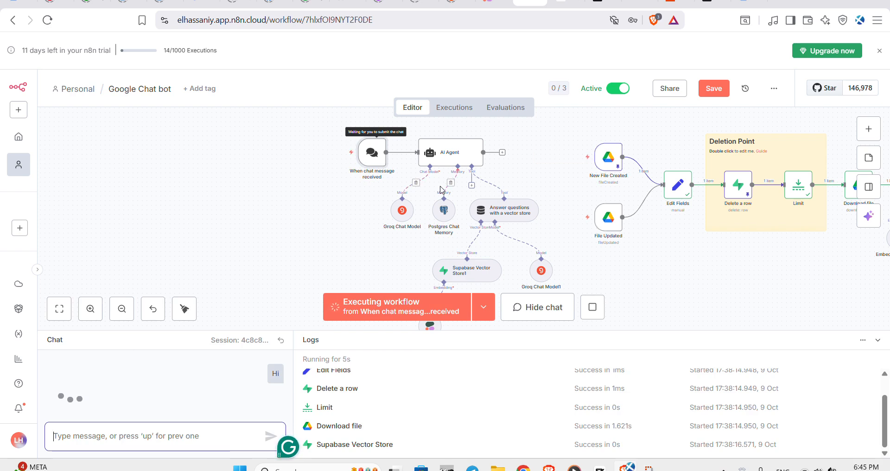
scroll(441, 188, down, 1)
scroll(441, 190, right, 2)
scroll(441, 190, up, 1)
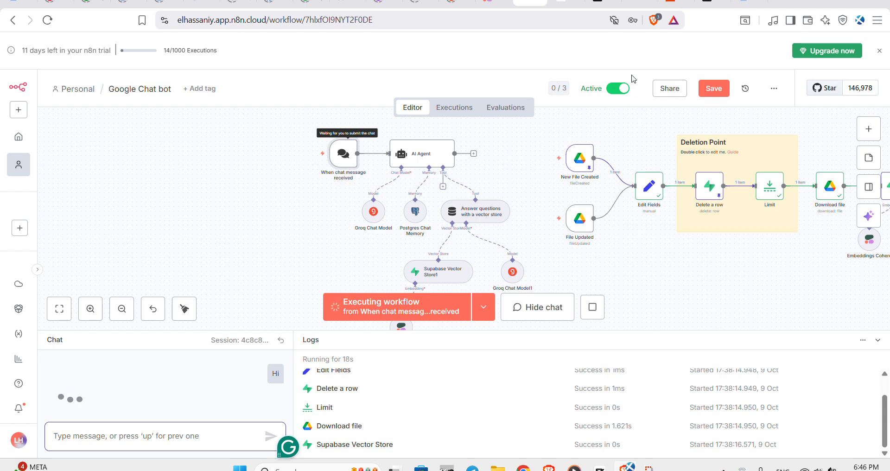
scroll(616, 227, right, 3)
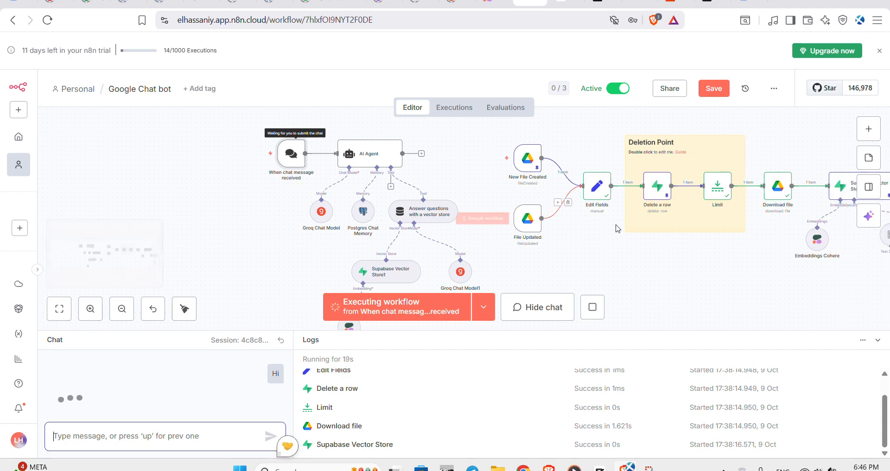
scroll(617, 228, right, 4)
scroll(617, 227, left, 5)
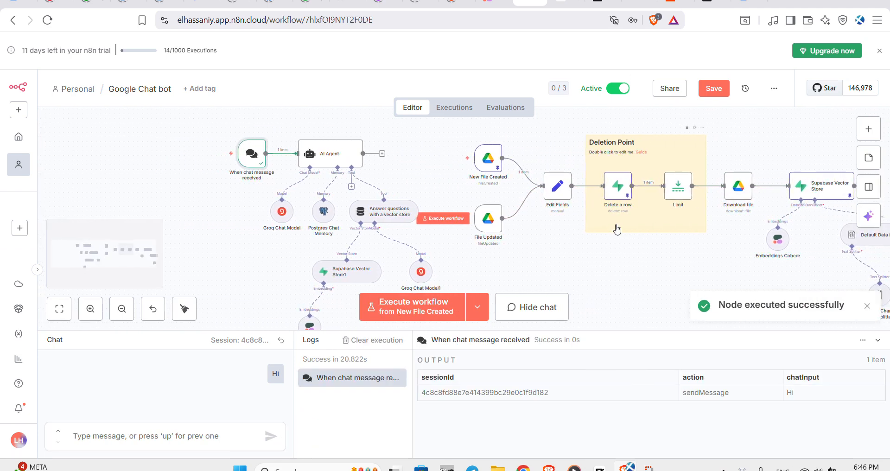
scroll(617, 228, left, 1)
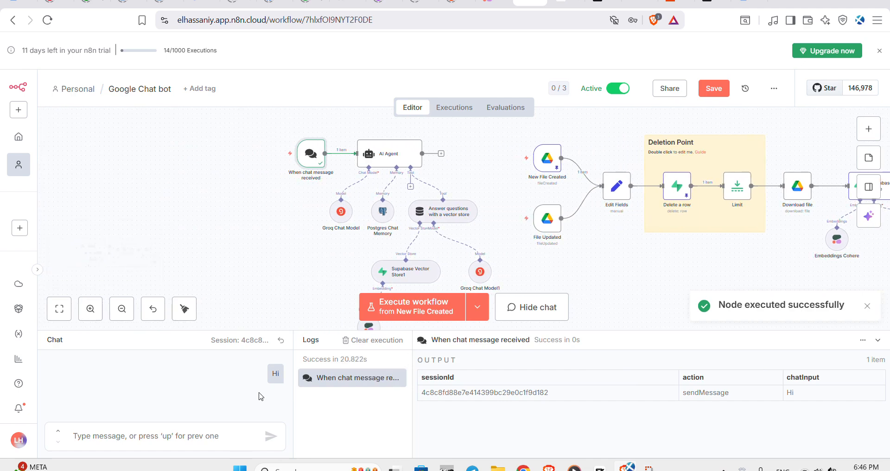
- Send "Hi" again in the test chat to run the AI Agent branch
click(175, 439)
text(Hi)
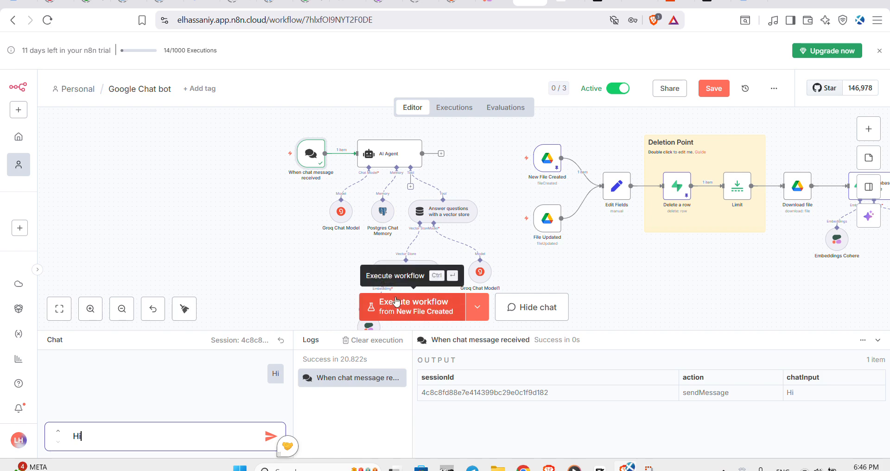
scroll(514, 255, right, 6)
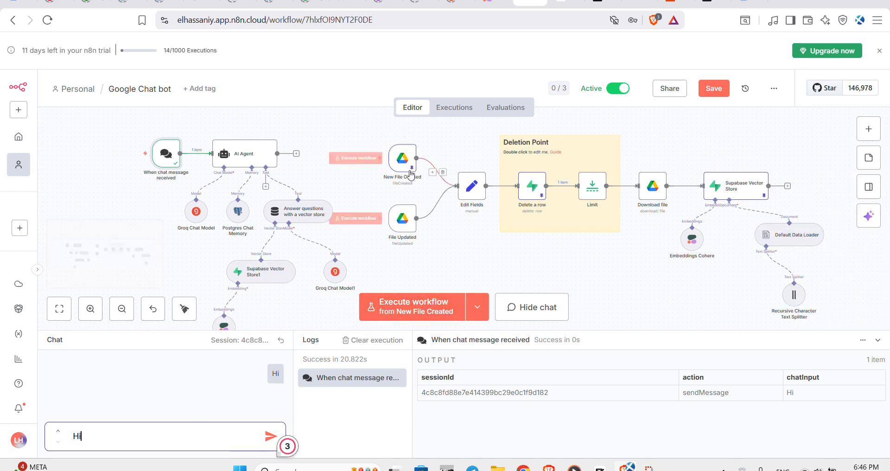
scroll(706, 232, left, 8)
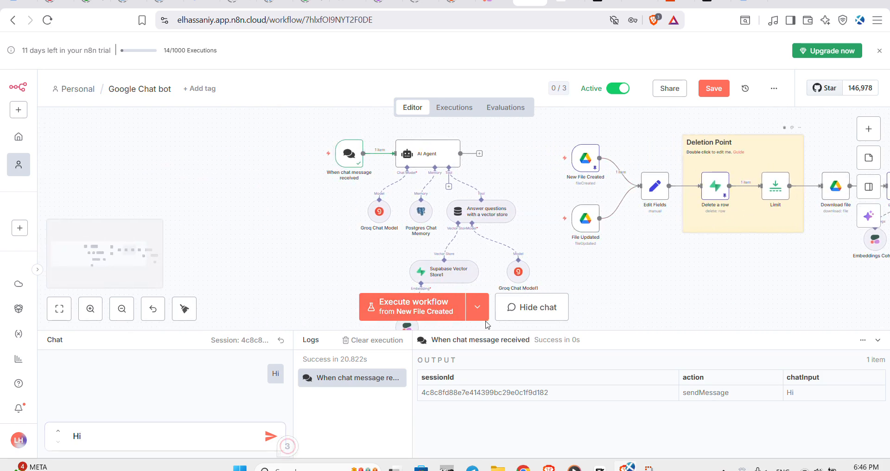
click(272, 439)
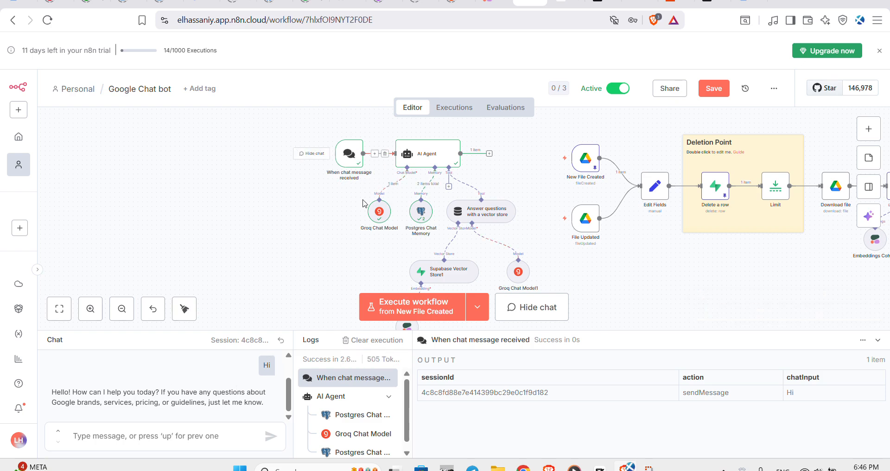
- Ask the bot "What is Google Workspace (Paid User Subscriptions) for Business Starter" and read through its reply
click(201, 438)
text(What is Google Workspace (Paid User Subscriptions) for Business Starter)
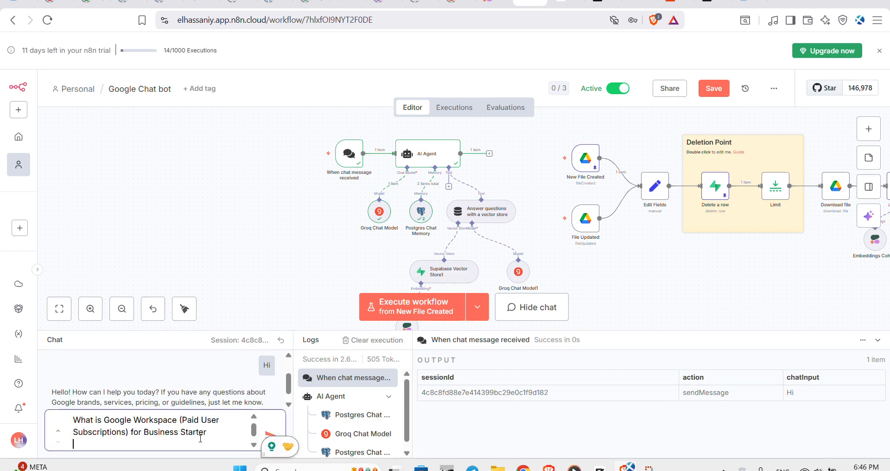
key(BackSpace)
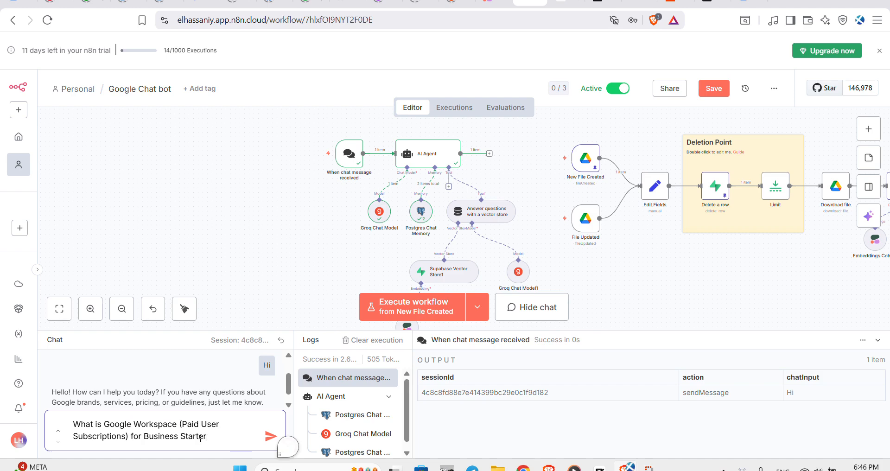
key(Return)
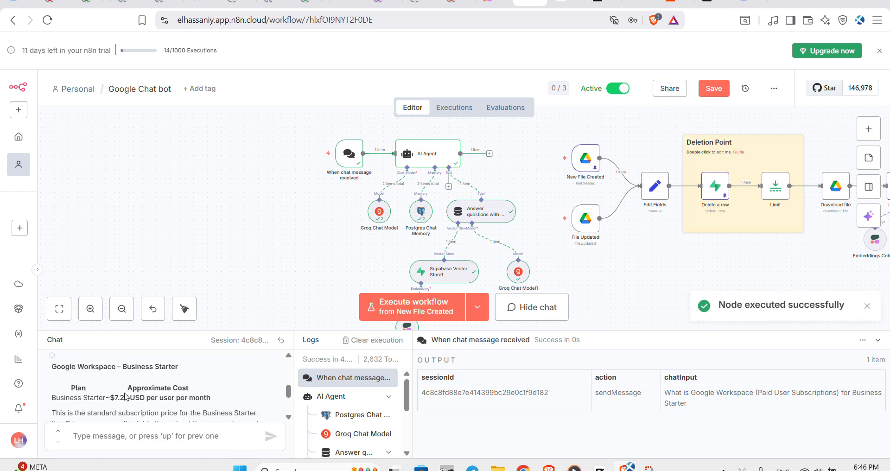
scroll(124, 396, down, 3)
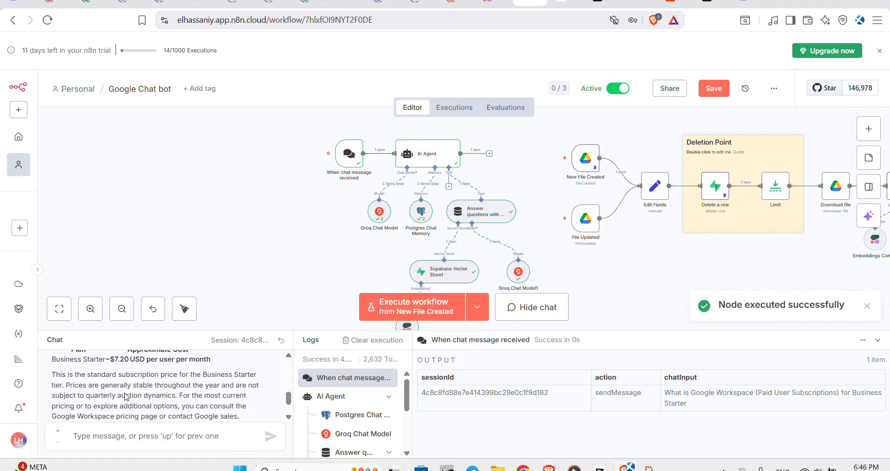
click(136, 432)
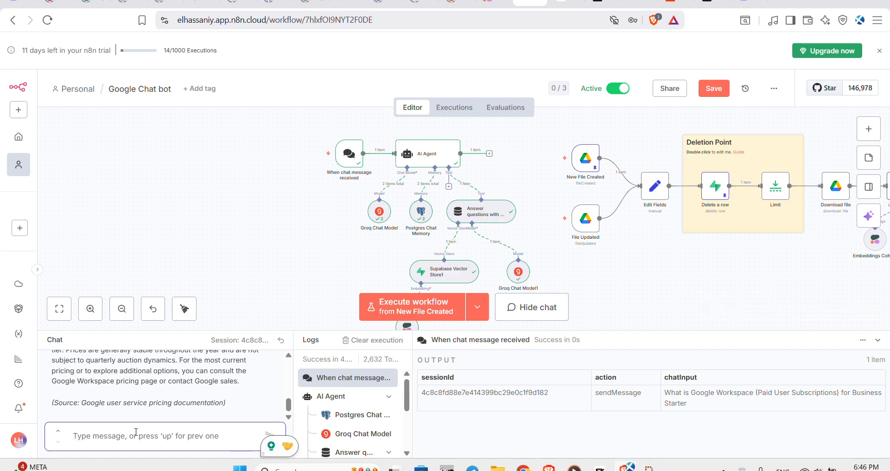
scroll(149, 397, up, 4)
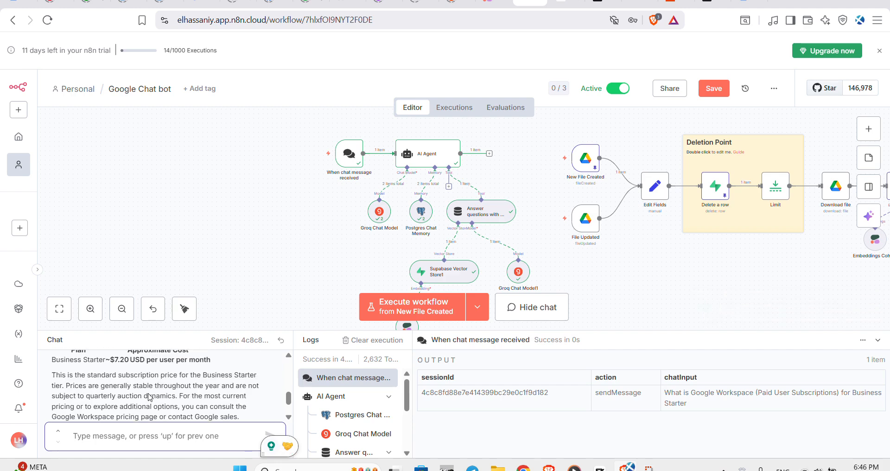
scroll(149, 396, down, 5)
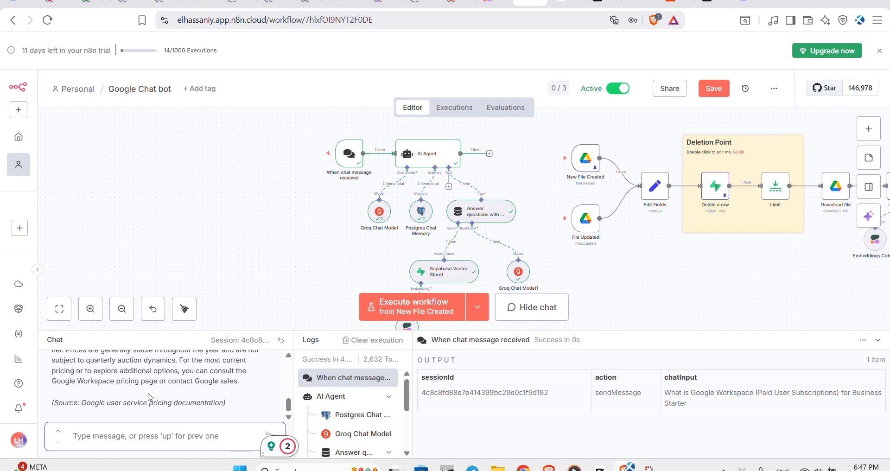
- Send the follow-up message "Just summarize this" in the test chat and read the summary
text(Jusrt)
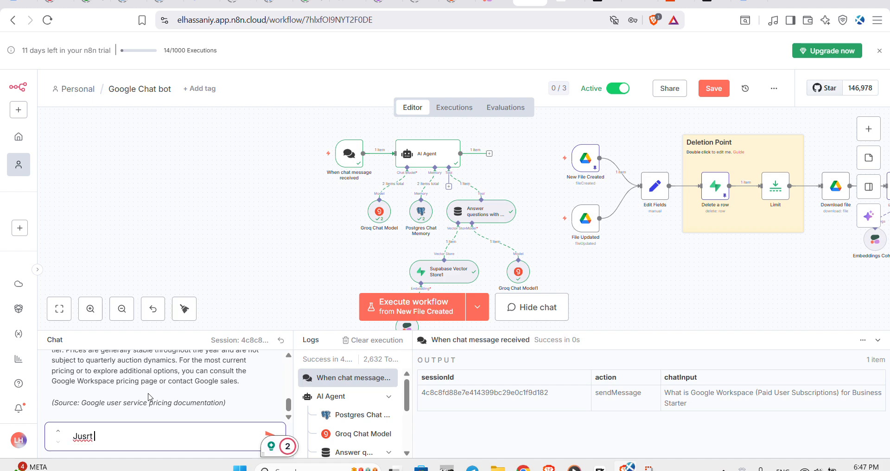
key(BackSpace)
text(t summarize this)
key(Return)
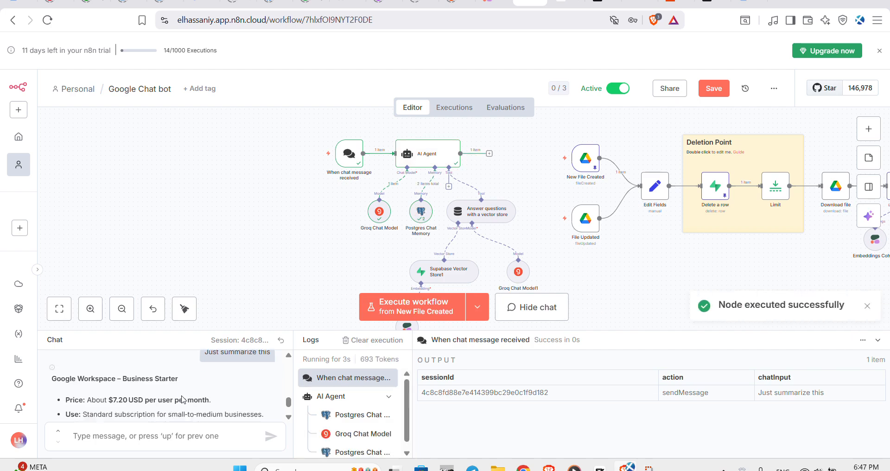
scroll(182, 399, up, 3)
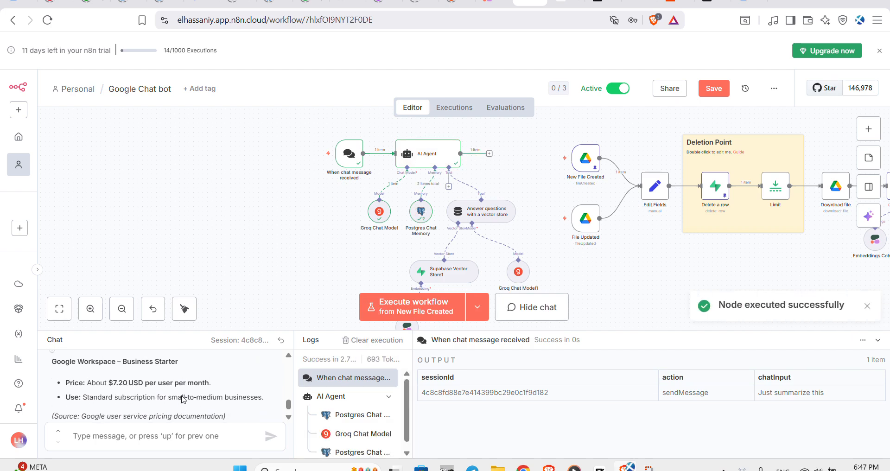
scroll(182, 399, down, 2)
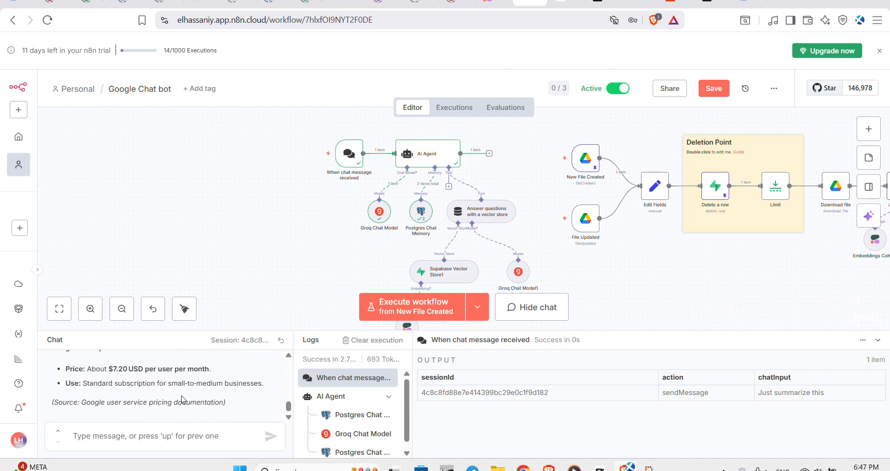
- Inspect the AI Agent's output and read its system message to the end, then return to the canvas
click(425, 153)
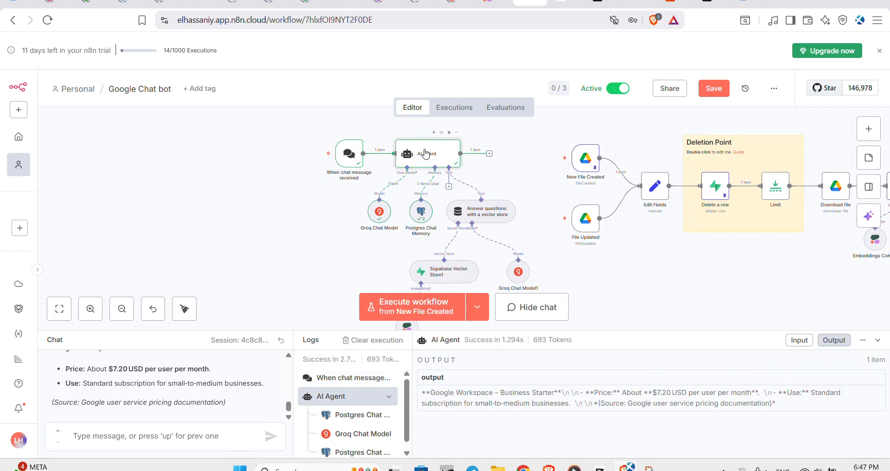
double_click(425, 153)
scroll(400, 376, down, 3)
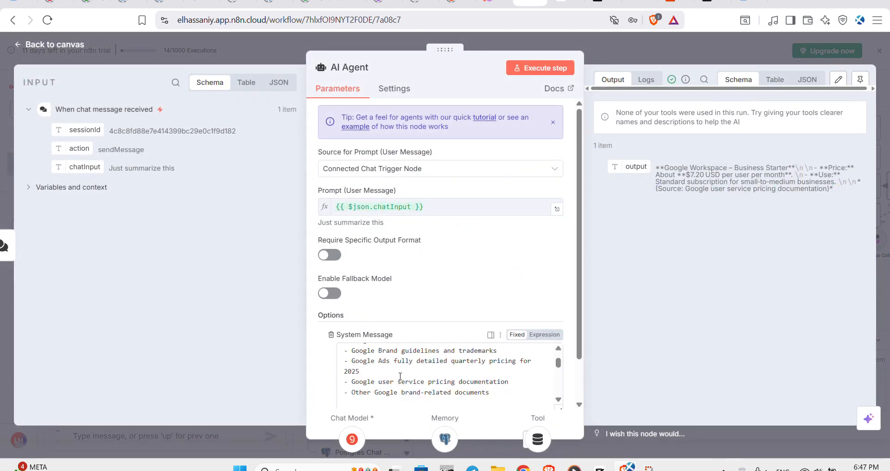
scroll(400, 377, down, 10)
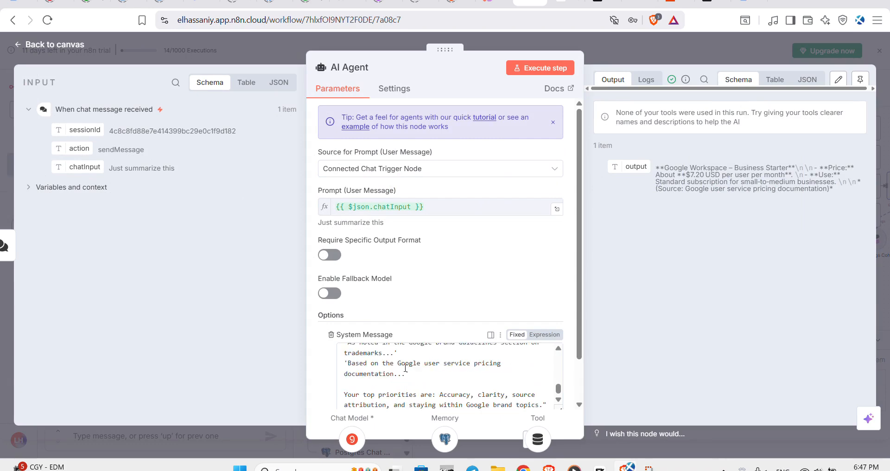
scroll(413, 370, down, 1)
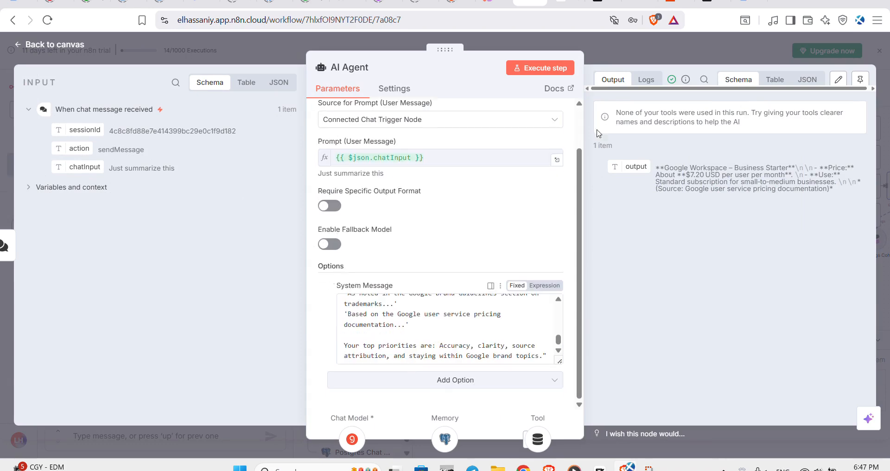
click(611, 45)
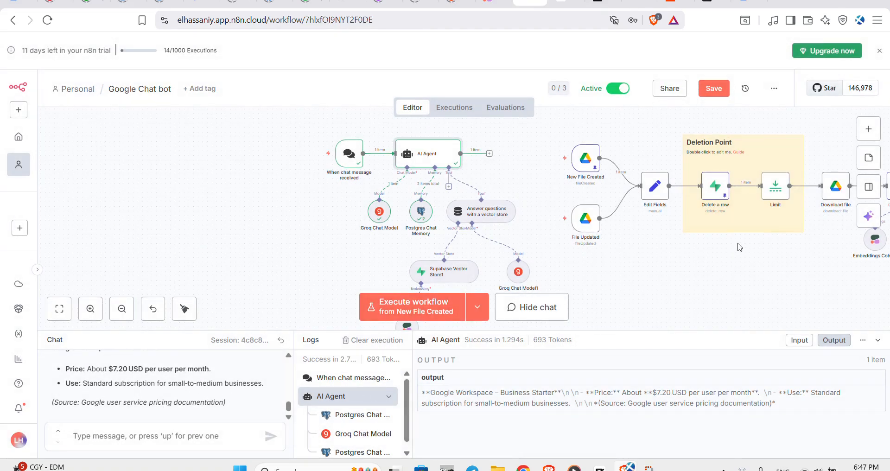
- Collapse the chat and execution logs, leaving the AI Agent branch enlarged on the canvas
click(715, 257)
scroll(655, 251, right, 1)
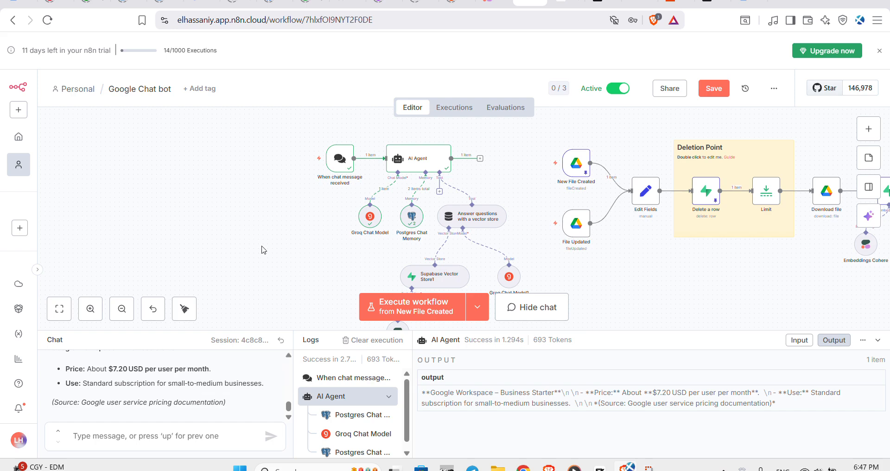
scroll(262, 251, up, 3)
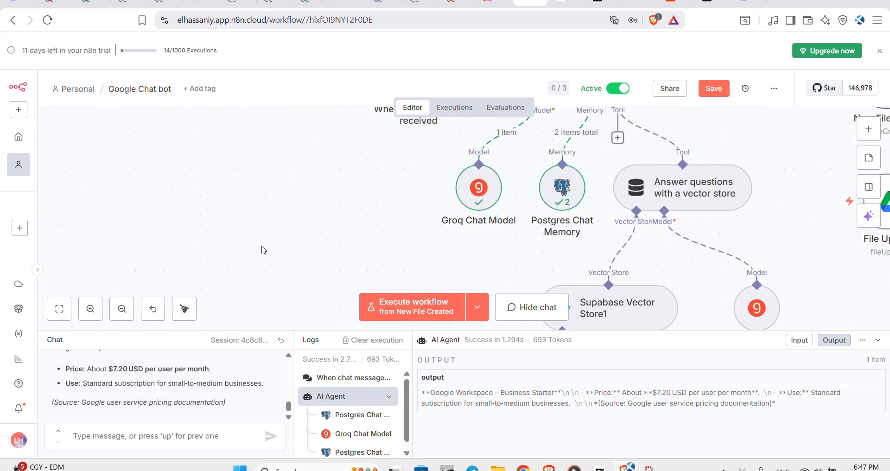
click(880, 342)
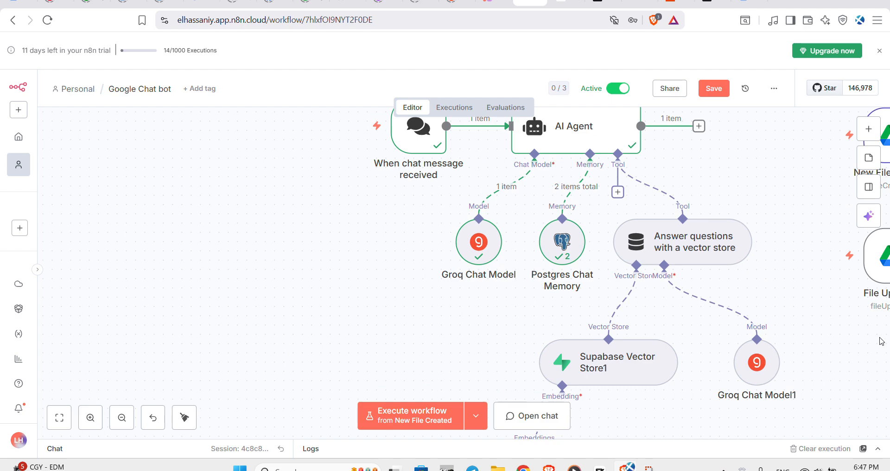
key(l)
key(l)
scroll(796, 310, right, 5)
scroll(797, 310, up, 3)
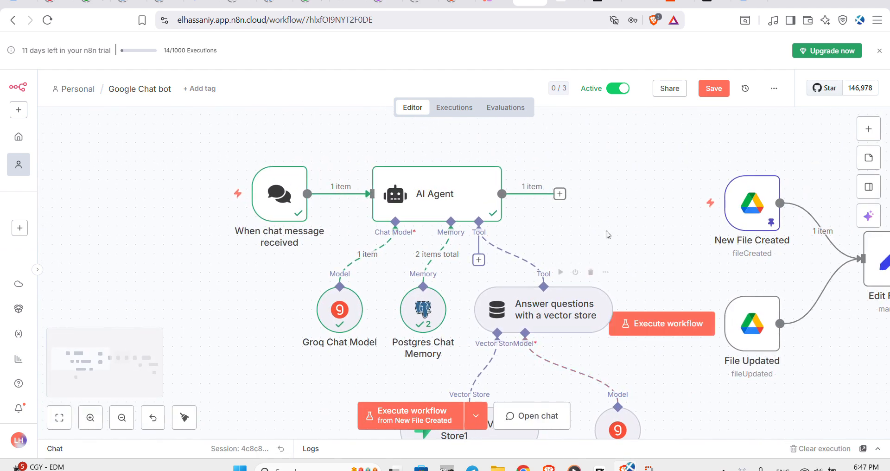
- Inspect the chat trigger's public hosted chat settings, then switch to the open hosted chat page and view its earlier conversation
click(270, 182)
double_click(270, 182)
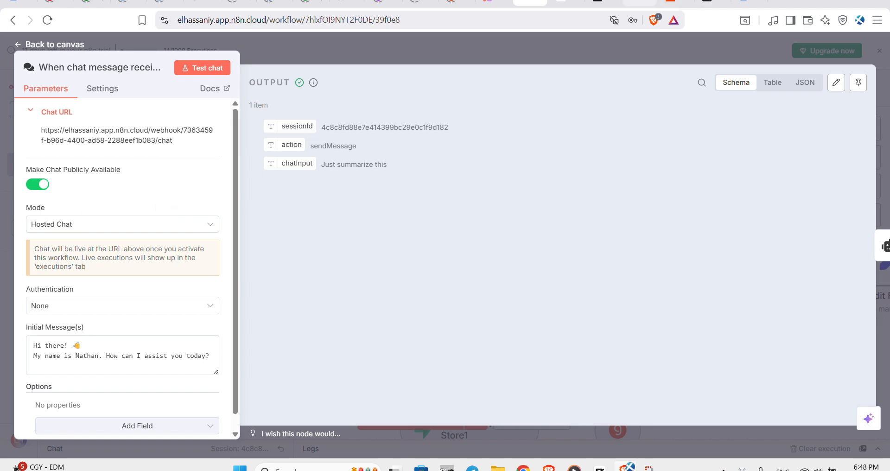
click(640, 2)
scroll(262, 338, up, 15)
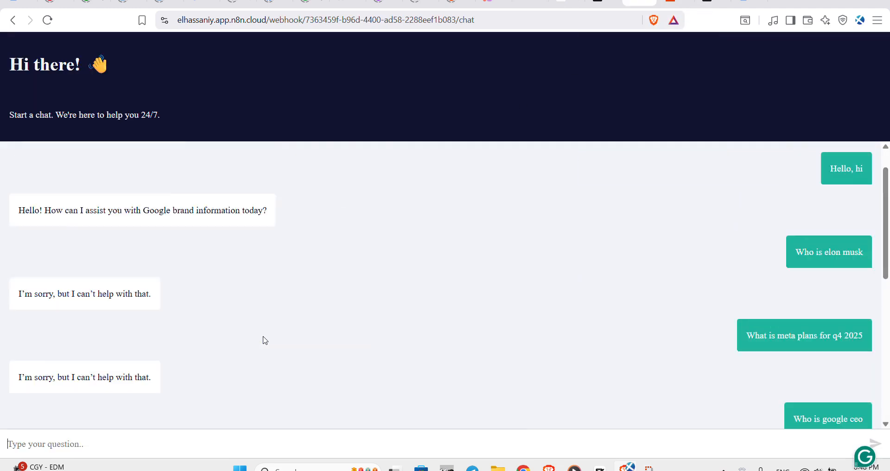